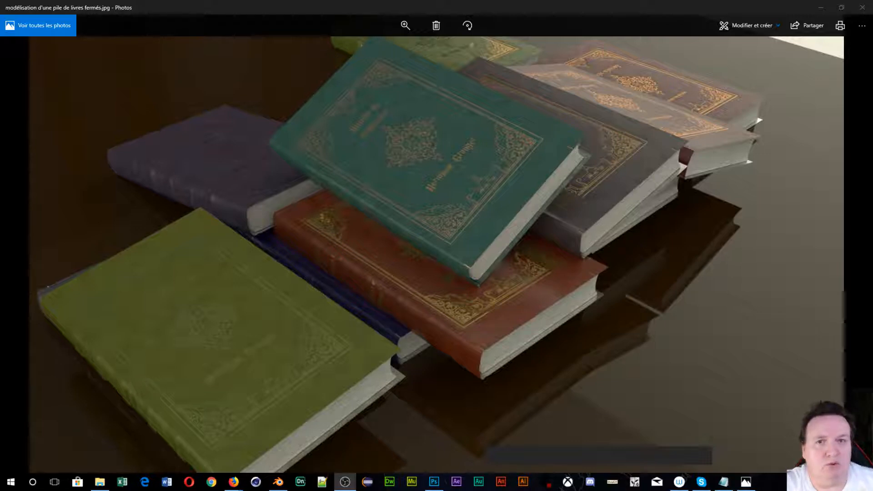
Step: Close the reference photo of the closed book pile and minimise the miniature folder to bring up the Blender scene
{"action": "left_click", "coordinate": [861, 7]}
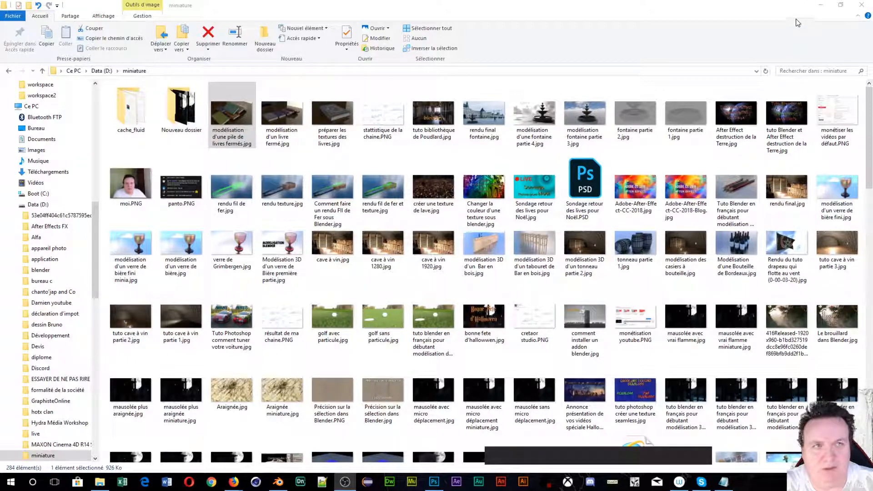
{"action": "left_click", "coordinate": [819, 11]}
{"action": "scroll", "coordinate": [238, 330], "scroll_direction": "up", "scroll_amount": 3}
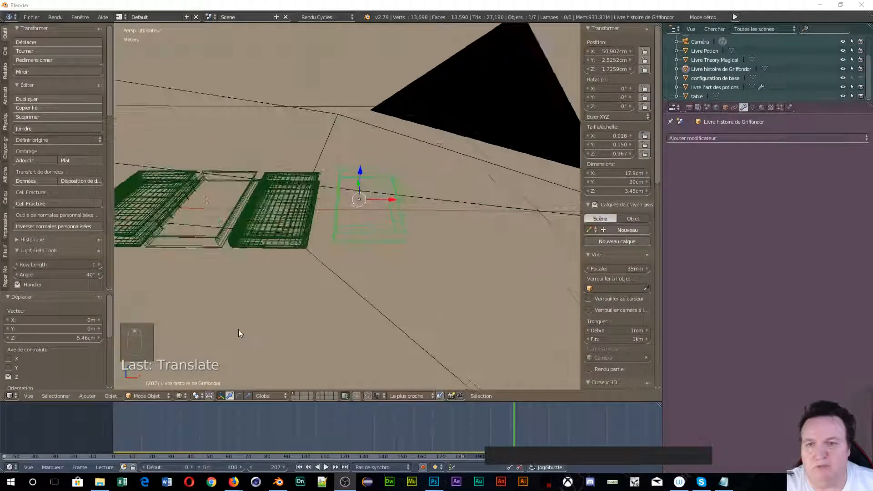
Step: Select the Livre Potion book and switch the 3D view to rendered shading
{"action": "scroll", "coordinate": [232, 329], "scroll_direction": "down", "scroll_amount": 3}
{"action": "middle_click_drag", "start_coordinate": [195, 279], "coordinate": [228, 273]}
{"action": "right_click", "coordinate": [168, 260]}
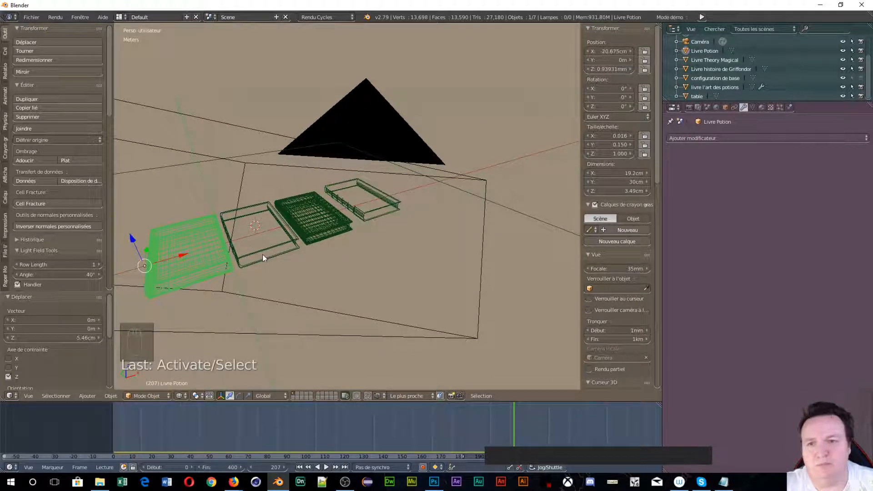
{"action": "key", "text": "shift+z"}
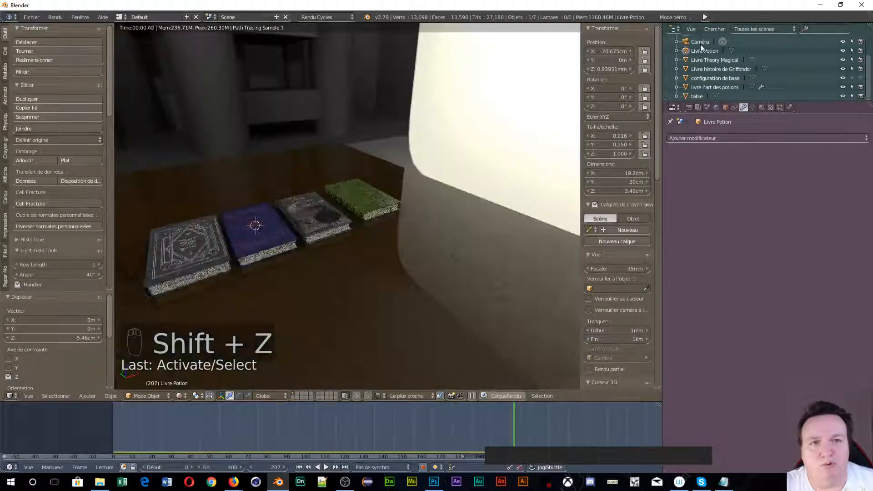
Step: Examine the rendered covers of the four books on the table, up close and from several angles
{"action": "middle_click_drag", "start_coordinate": [282, 268], "coordinate": [426, 320], "text": "shift"}
{"action": "scroll", "coordinate": [296, 331], "scroll_direction": "up", "scroll_amount": 6}
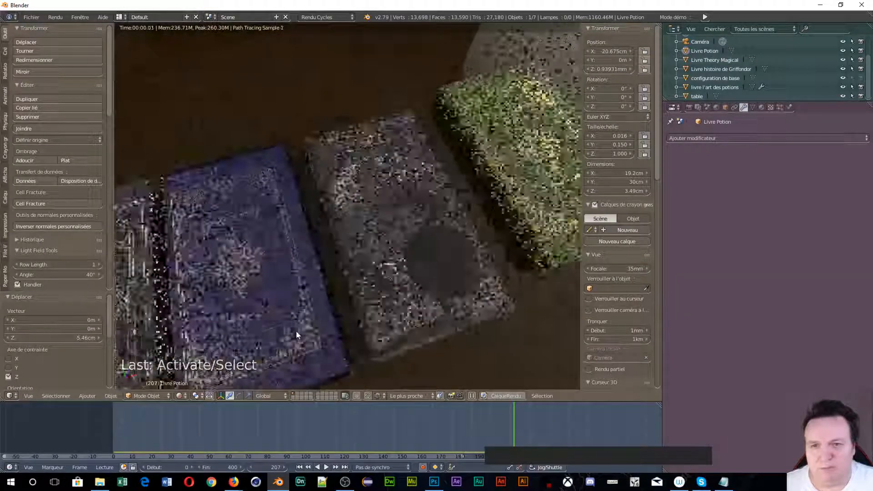
{"action": "scroll", "coordinate": [278, 293], "scroll_direction": "down", "scroll_amount": 3}
{"action": "scroll", "coordinate": [277, 292], "scroll_direction": "up", "scroll_amount": 2}
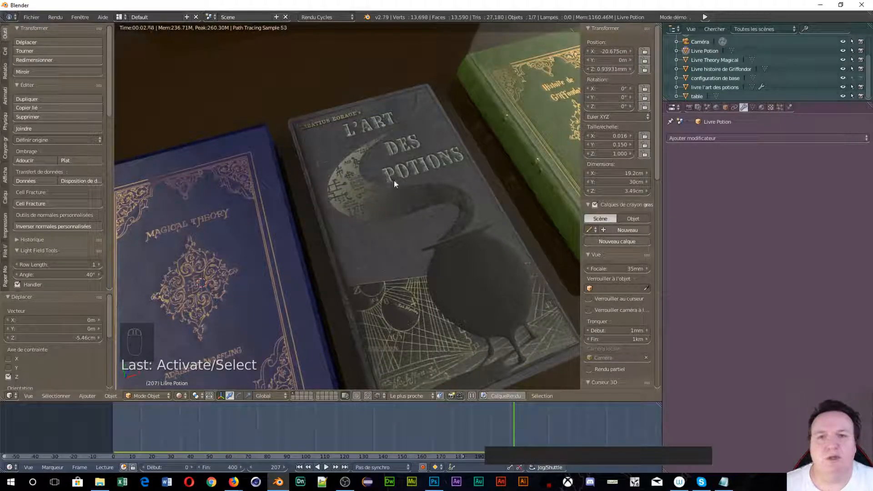
{"action": "middle_click_drag", "start_coordinate": [524, 135], "coordinate": [425, 175], "text": "shift"}
{"action": "scroll", "coordinate": [395, 253], "scroll_direction": "up", "scroll_amount": 3}
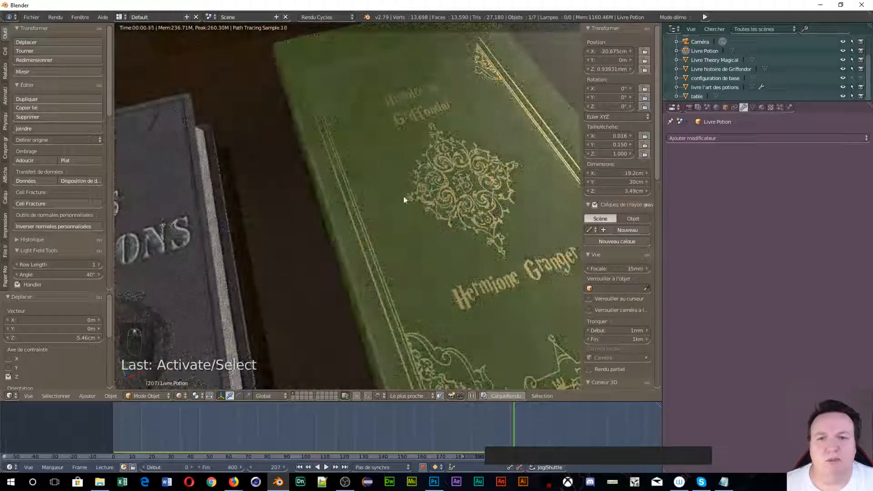
{"action": "middle_click_drag", "start_coordinate": [488, 323], "coordinate": [446, 227]}
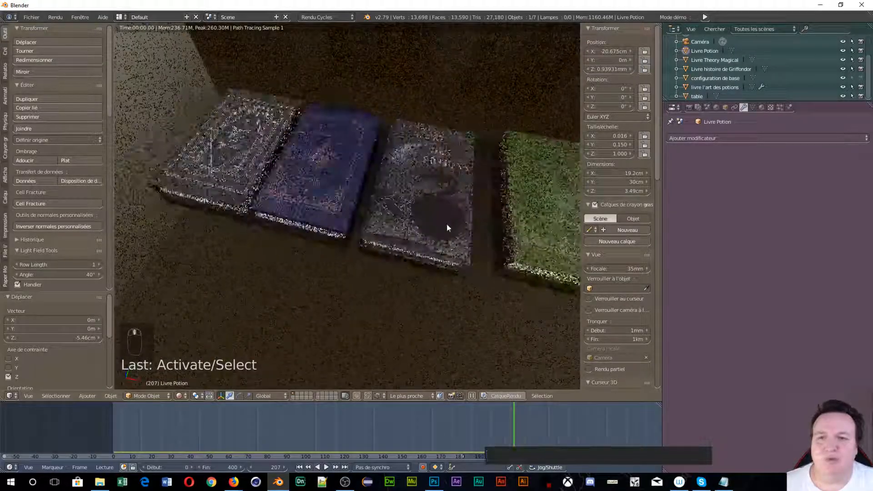
{"action": "middle_click_drag", "start_coordinate": [337, 212], "coordinate": [364, 212]}
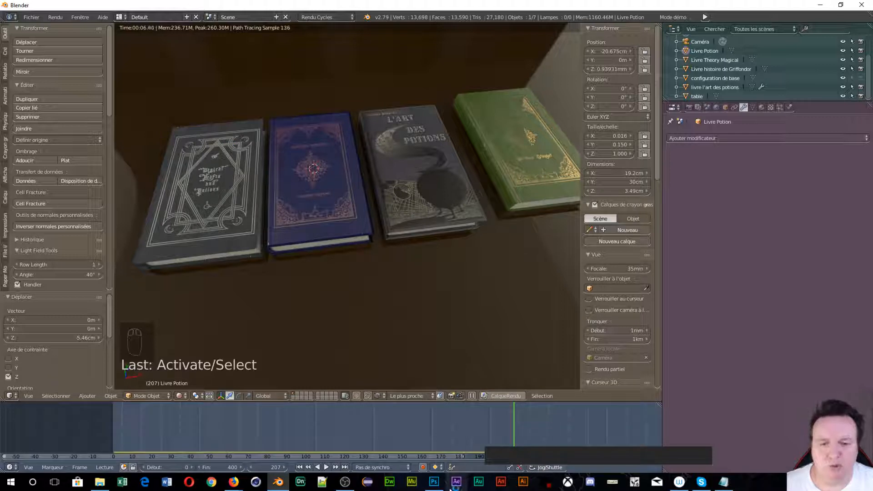
Step: Switch to Photoshop to view the lettering and grey texture images of the Histoire de Griffondor cover, and return to Blender
{"action": "left_click", "coordinate": [434, 481]}
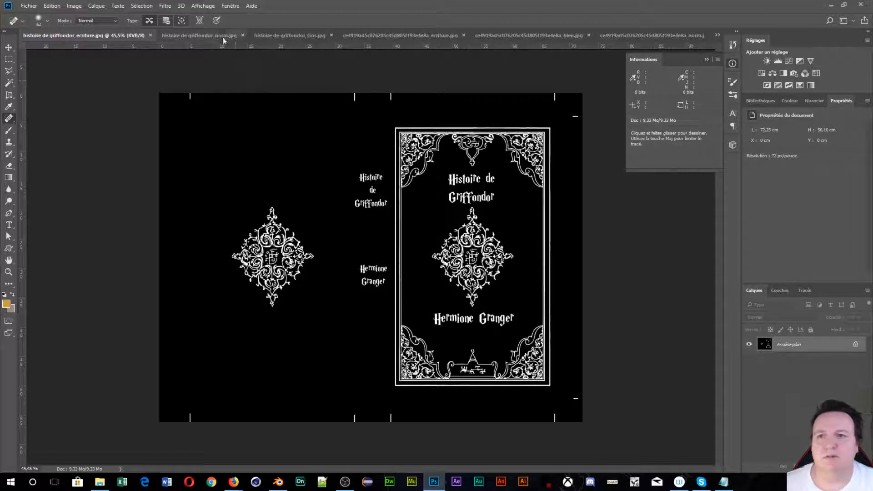
{"action": "left_click", "coordinate": [279, 35]}
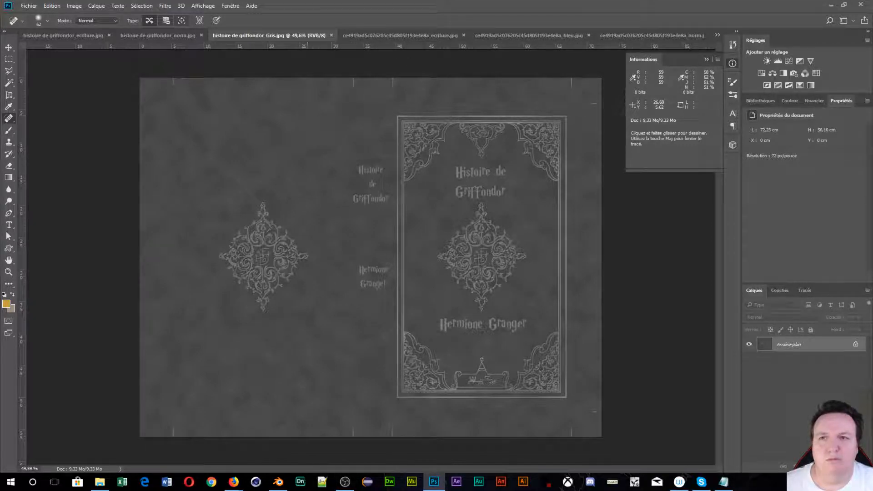
{"action": "left_click", "coordinate": [91, 34]}
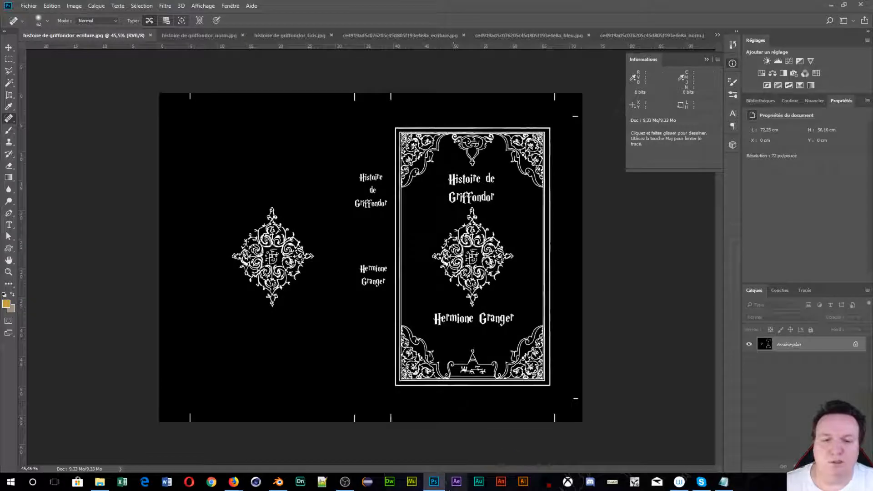
{"action": "left_click", "coordinate": [278, 482]}
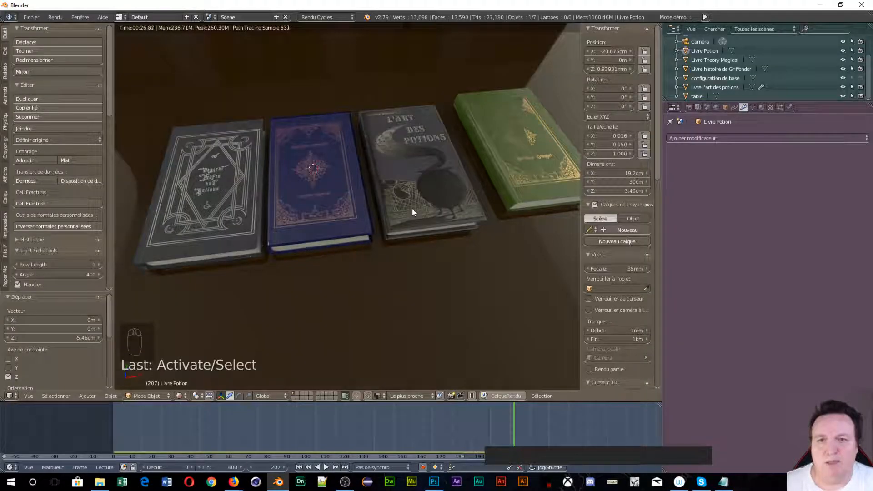
Step: Examine the green Griffondor book's spine lettering, leather relief and cover from low and frontal angles
{"action": "middle_click_drag", "start_coordinate": [412, 213], "coordinate": [367, 236]}
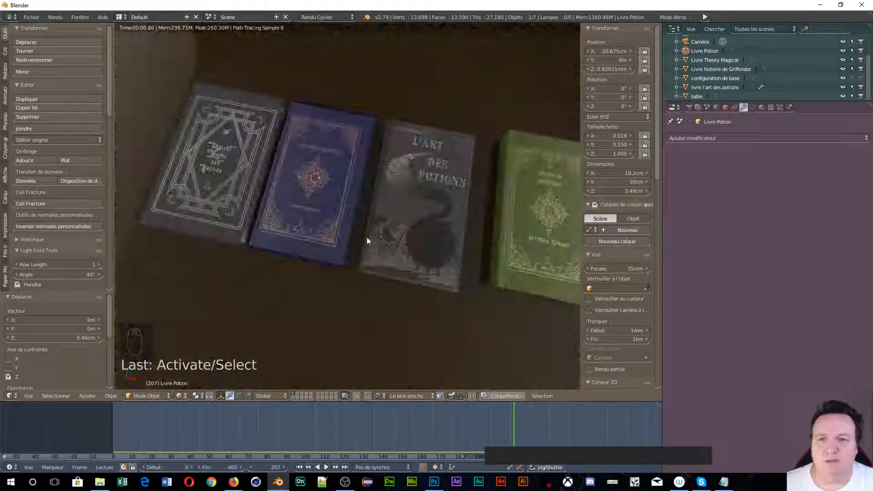
{"action": "right_click", "coordinate": [332, 222]}
{"action": "middle_click_drag", "start_coordinate": [312, 158], "coordinate": [425, 161]}
{"action": "scroll", "coordinate": [448, 97], "scroll_direction": "up", "scroll_amount": 5}
{"action": "middle_click_drag", "start_coordinate": [449, 49], "coordinate": [364, 166], "text": "shift"}
{"action": "scroll", "coordinate": [400, 299], "scroll_direction": "up", "scroll_amount": 2}
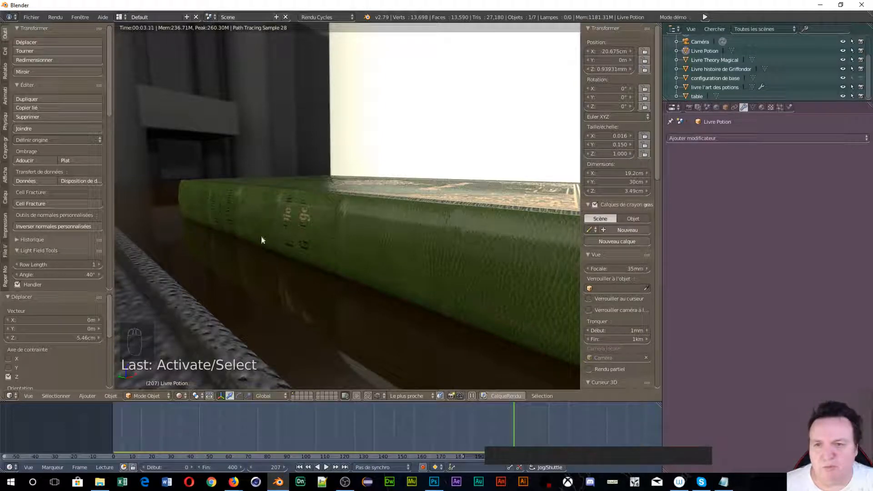
{"action": "middle_click_drag", "start_coordinate": [262, 239], "coordinate": [337, 238]}
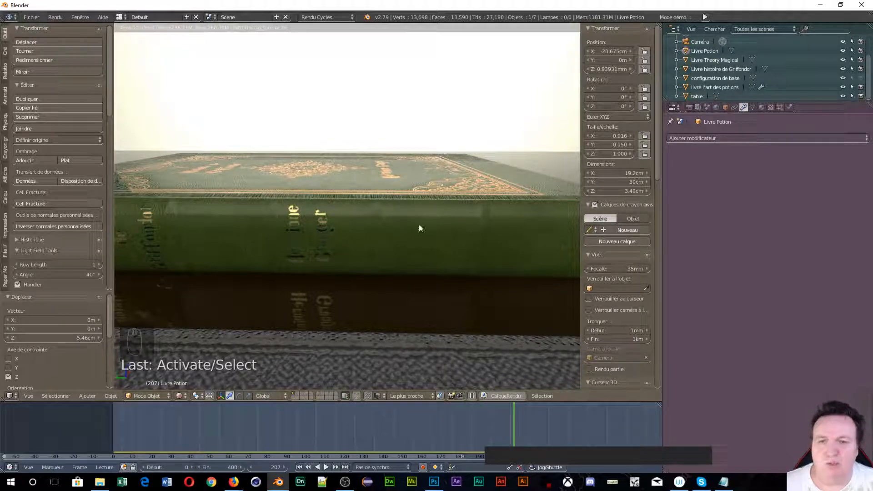
{"action": "middle_click_drag", "start_coordinate": [446, 218], "coordinate": [295, 173]}
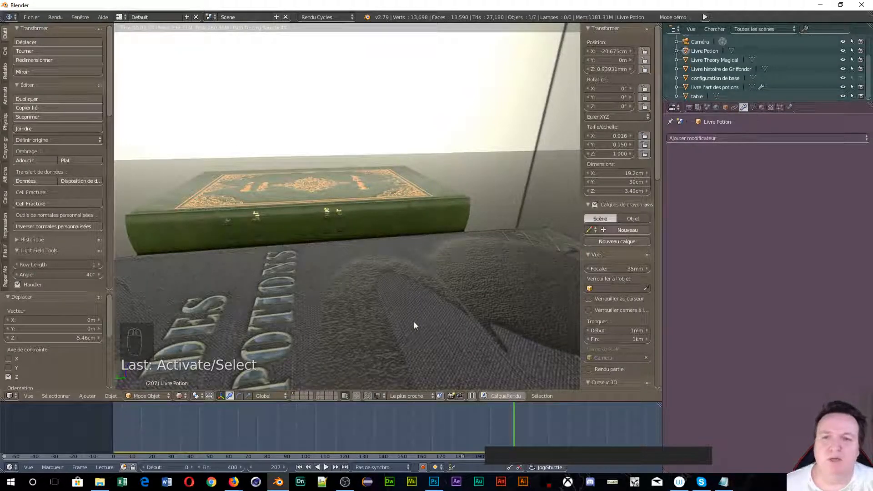
{"action": "middle_click_drag", "start_coordinate": [413, 325], "coordinate": [293, 339]}
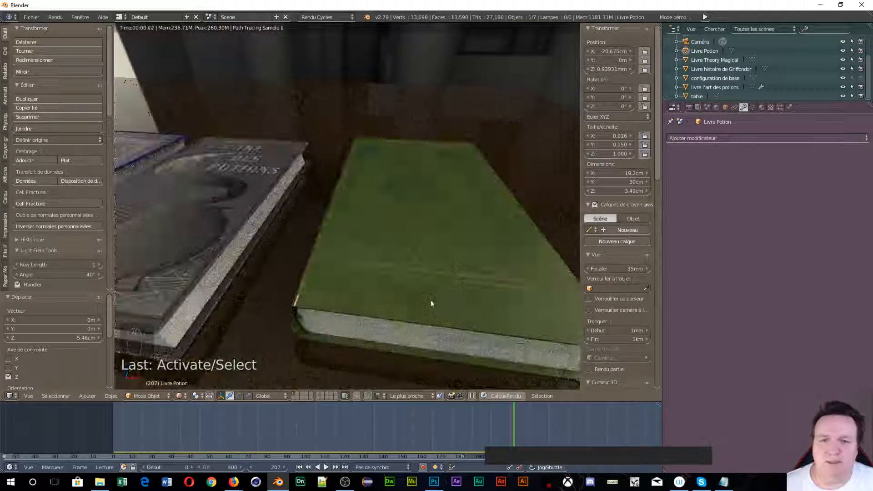
Step: Select the Livre histoire de Griffondor book and open a UV/Image editor in a new area split from the 3D view
{"action": "right_click", "coordinate": [435, 285]}
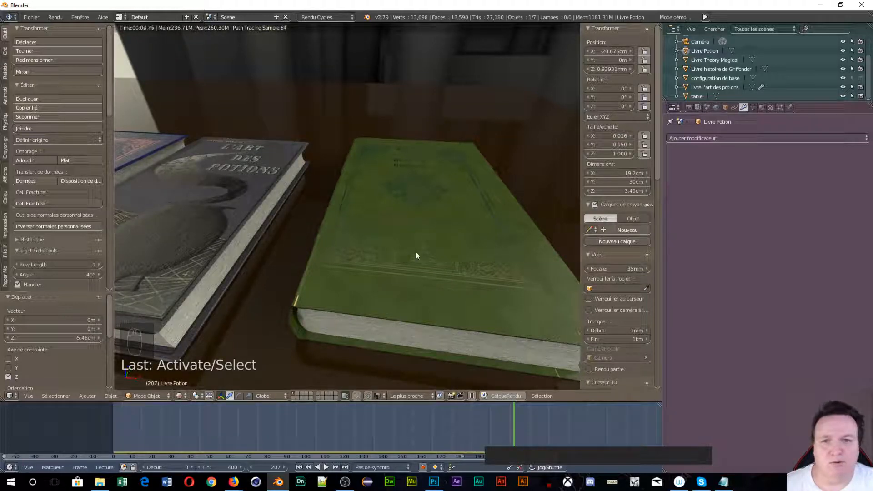
{"action": "left_click", "coordinate": [687, 70]}
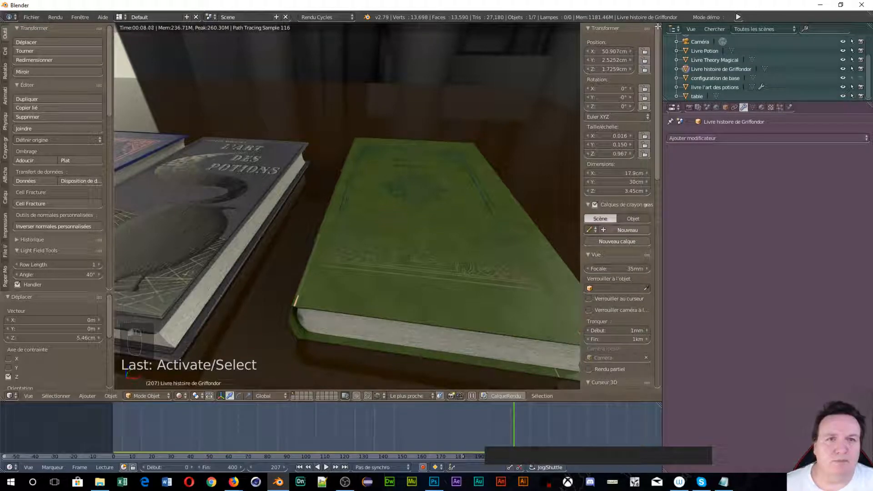
{"action": "left_click_drag", "start_coordinate": [658, 26], "coordinate": [530, 15]}
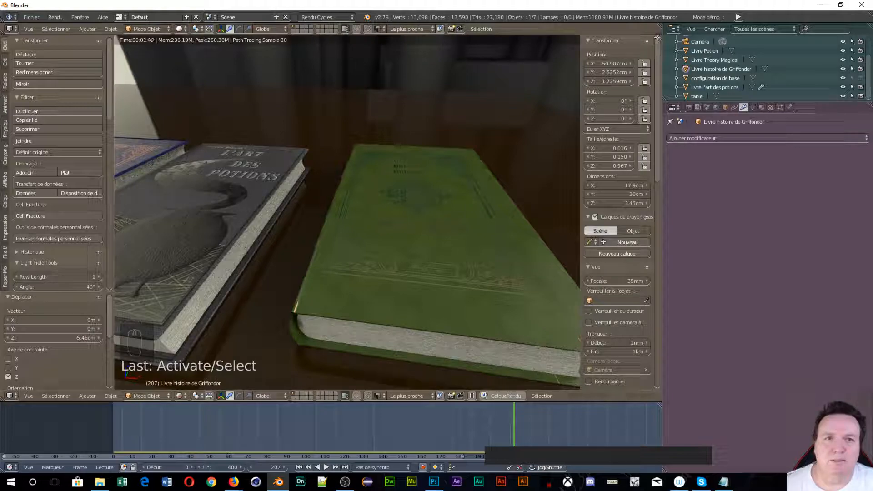
{"action": "mouse_move", "coordinate": [656, 38]}
{"action": "left_mouse_down"}
{"action": "mouse_move", "coordinate": [661, 22]}
{"action": "mouse_move", "coordinate": [301, 60]}
{"action": "mouse_move", "coordinate": [396, 61]}
{"action": "left_mouse_up"}
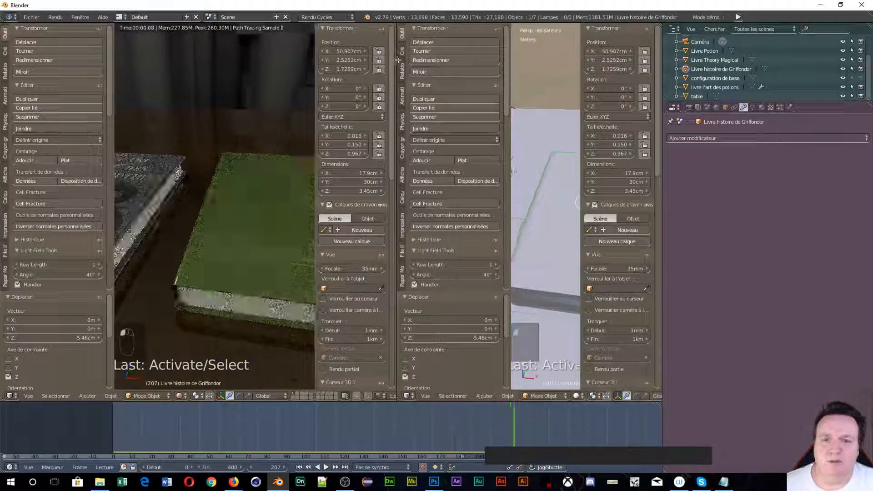
{"action": "left_click", "coordinate": [407, 396]}
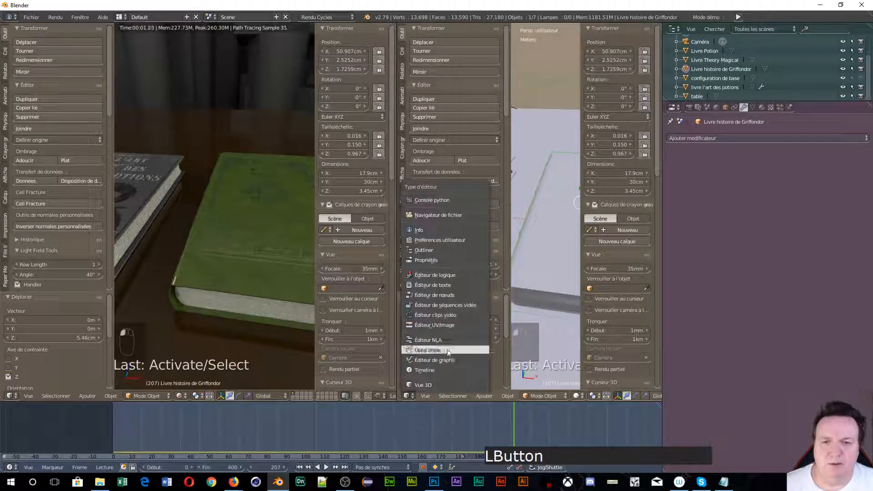
{"action": "left_click", "coordinate": [440, 324]}
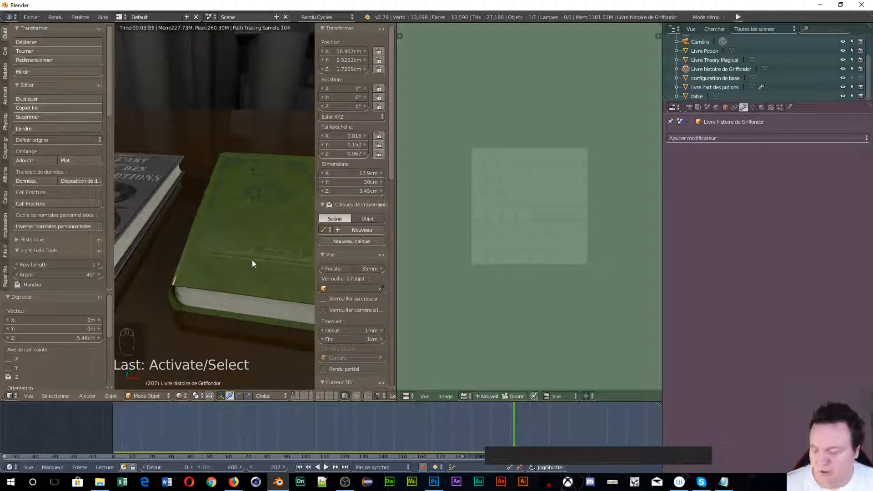
Step: Put the Griffondor book in edit mode and select its whole mesh to display its UV layout
{"action": "key", "text": "Tab"}
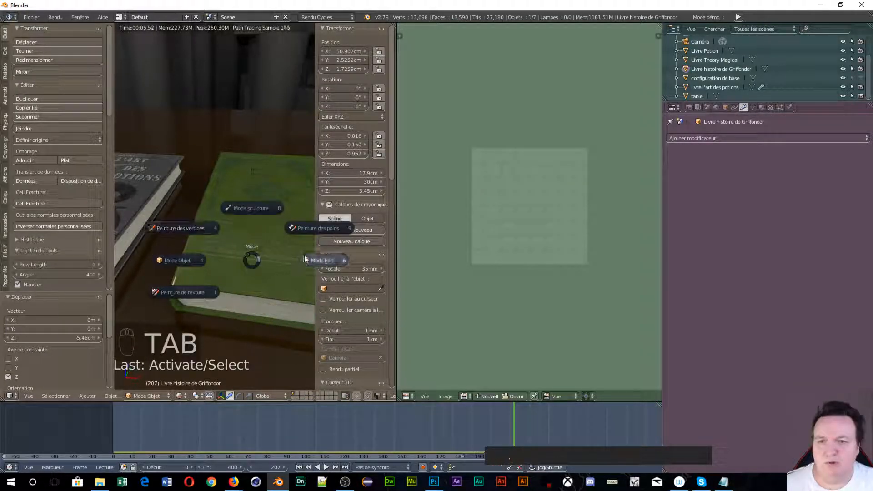
{"action": "left_click", "coordinate": [309, 260]}
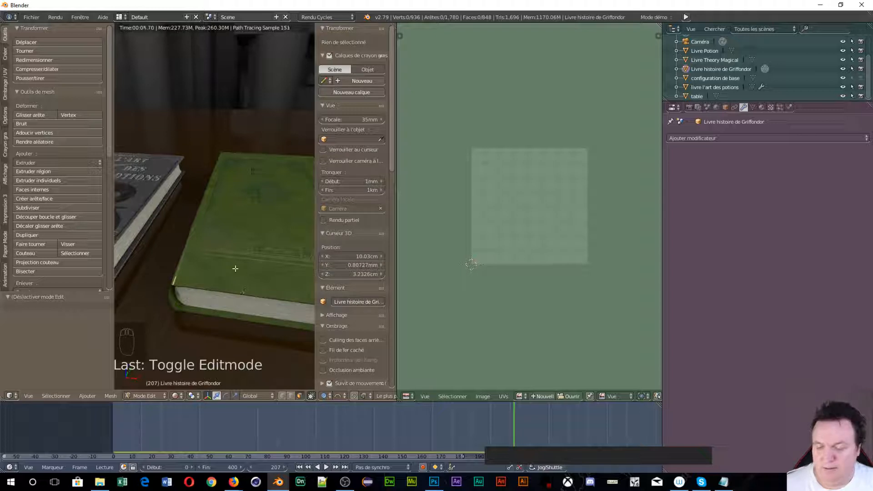
{"action": "key", "text": "a"}
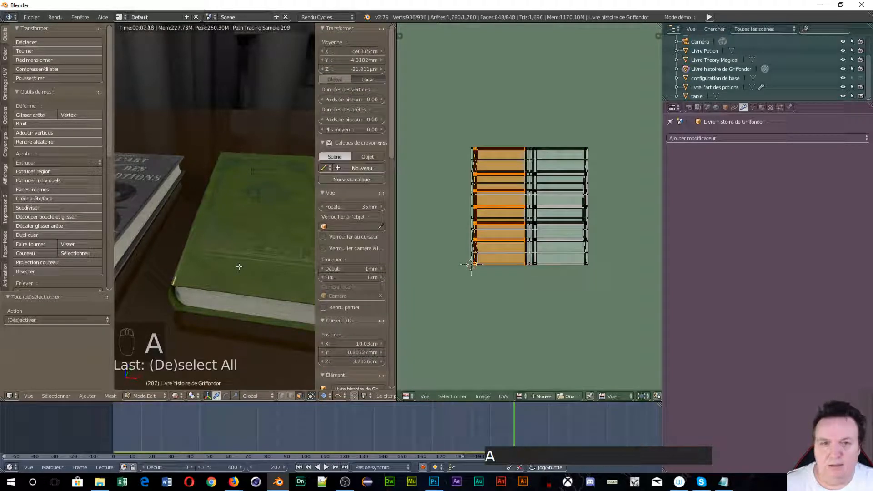
{"action": "scroll", "coordinate": [533, 318], "scroll_direction": "up", "scroll_amount": 4}
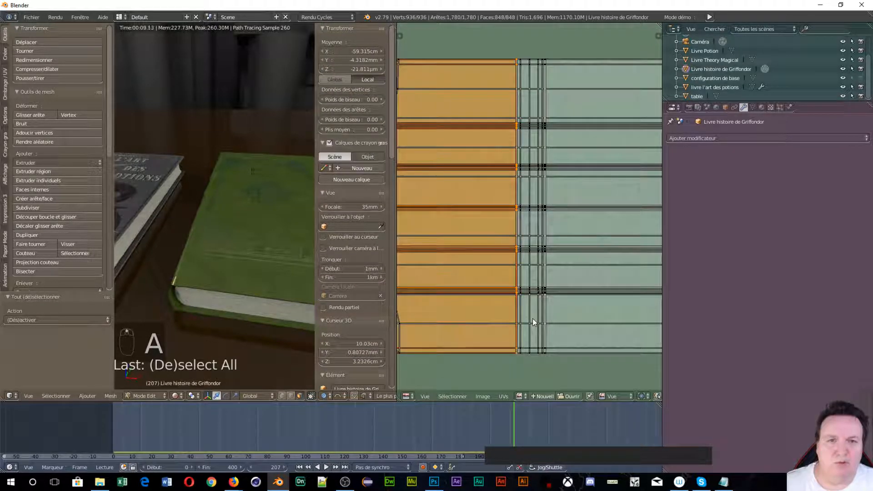
{"action": "scroll", "coordinate": [533, 318], "scroll_direction": "down", "scroll_amount": 2}
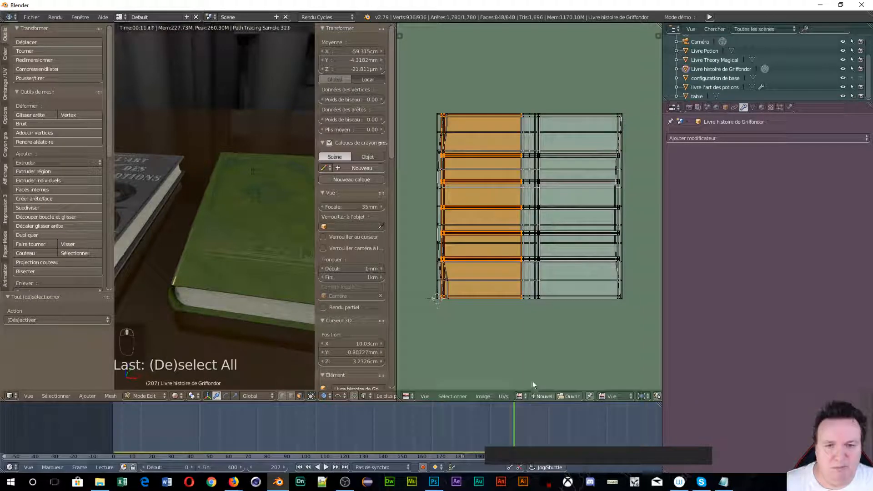
Step: Load histoire de griffondor.jpg from the Histoire de Griffondor folder behind the book's UV layout
{"action": "left_click", "coordinate": [576, 396]}
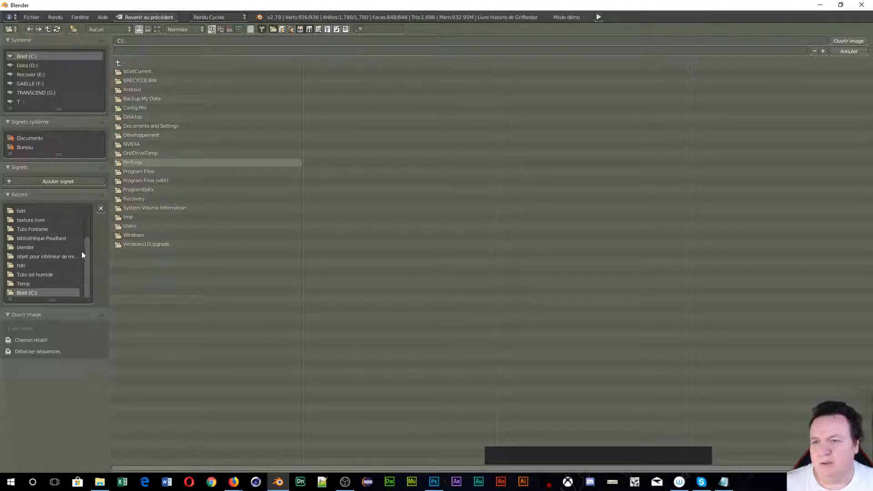
{"action": "left_click_drag", "start_coordinate": [86, 245], "coordinate": [66, 217]}
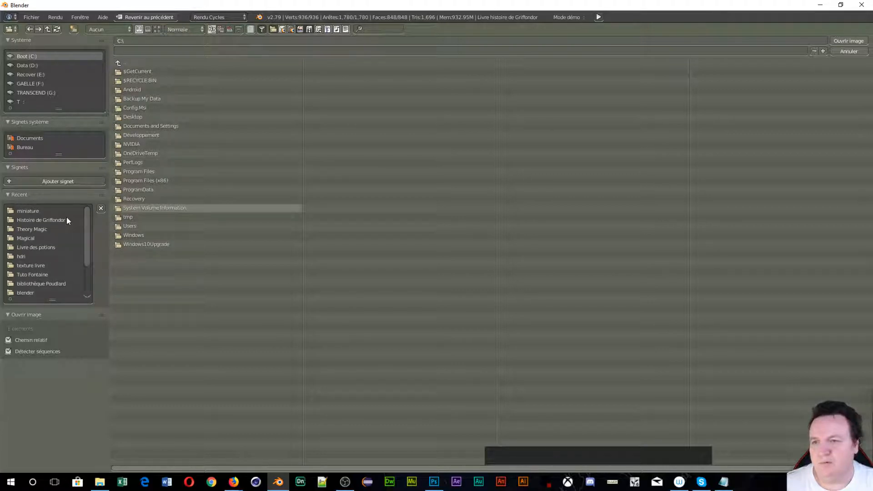
{"action": "left_click", "coordinate": [66, 219]}
{"action": "left_click", "coordinate": [154, 71]}
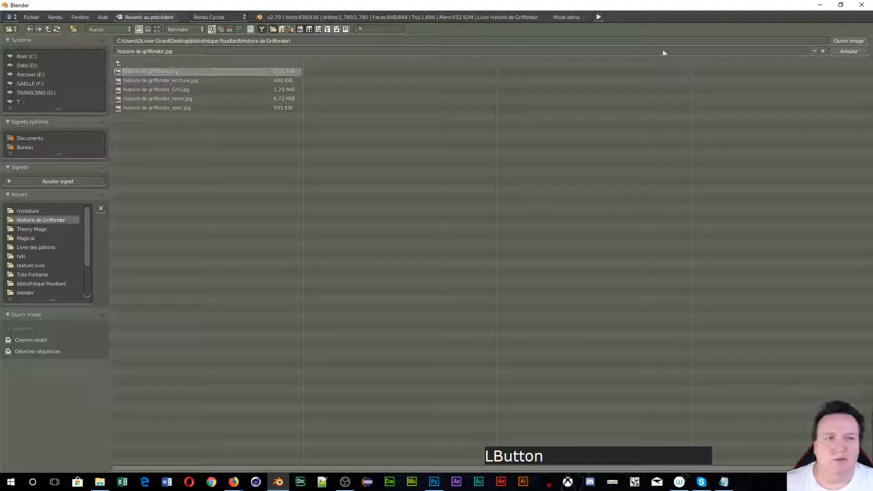
{"action": "left_click", "coordinate": [849, 40]}
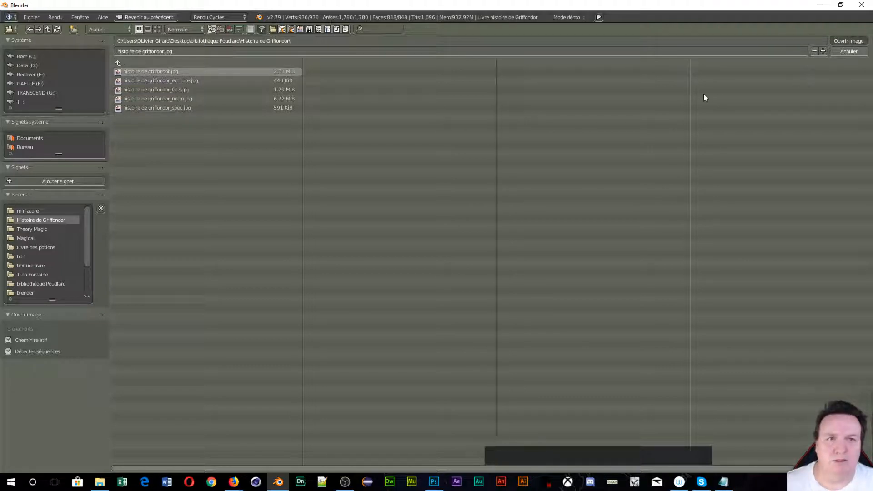
{"action": "scroll", "coordinate": [533, 177], "scroll_direction": "down", "scroll_amount": 6}
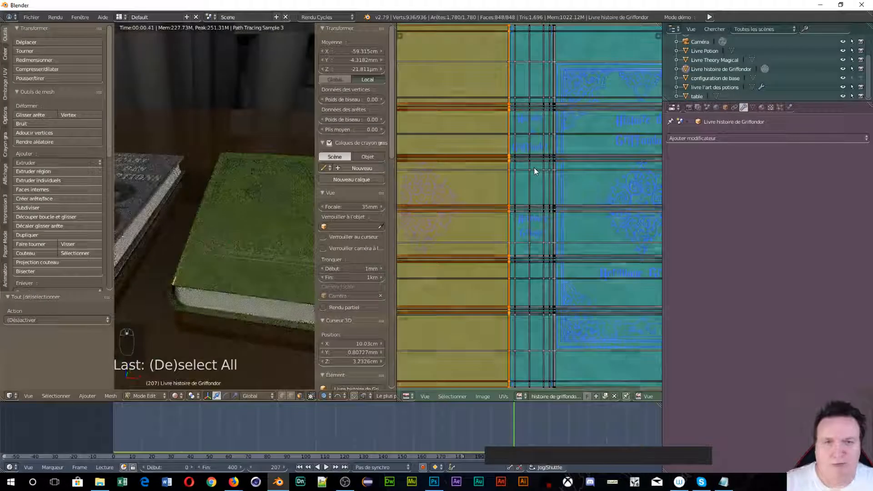
{"action": "scroll", "coordinate": [535, 171], "scroll_direction": "down", "scroll_amount": 5}
{"action": "scroll", "coordinate": [536, 166], "scroll_direction": "up", "scroll_amount": 4}
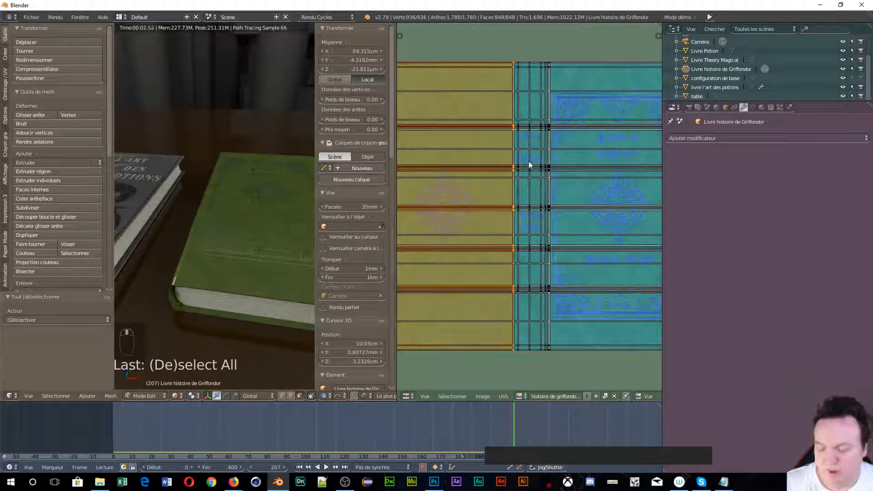
Step: Examine the Griffondor book's whole UV layout over the cover image in a maximized UV editor, and restore the split view
{"action": "key", "text": "shift+space"}
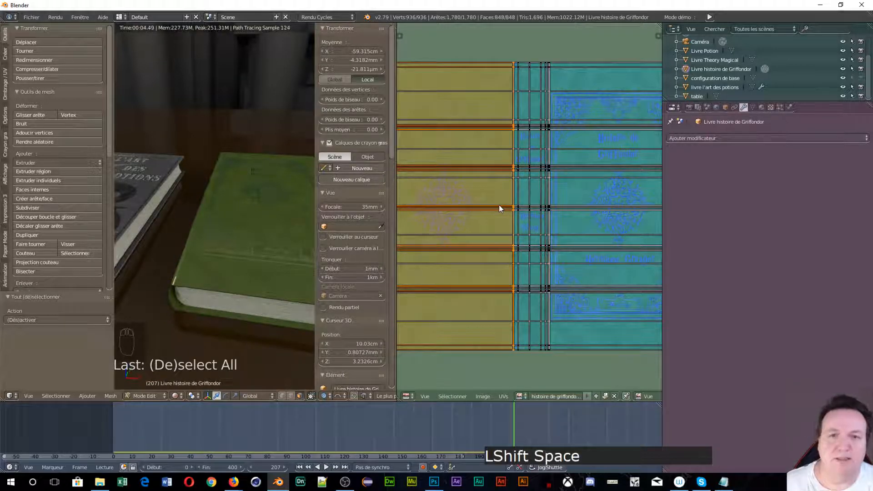
{"action": "scroll", "coordinate": [500, 203], "scroll_direction": "up", "scroll_amount": 3}
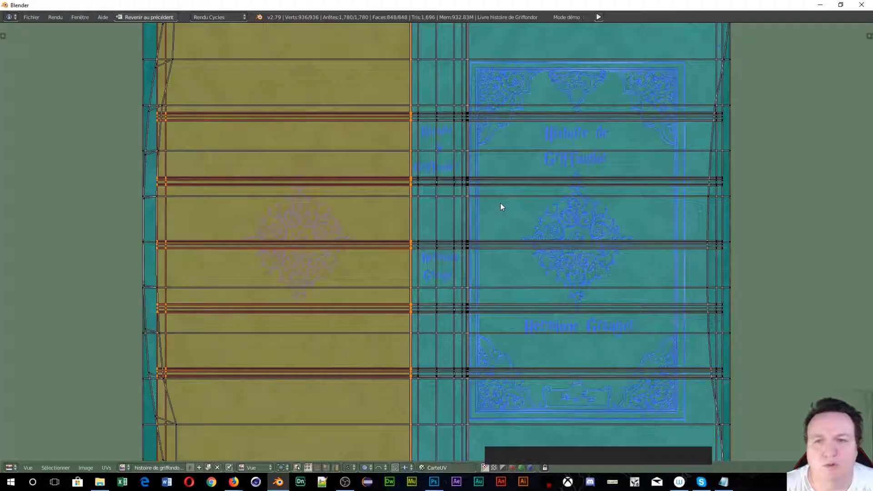
{"action": "scroll", "coordinate": [501, 203], "scroll_direction": "down", "scroll_amount": 1}
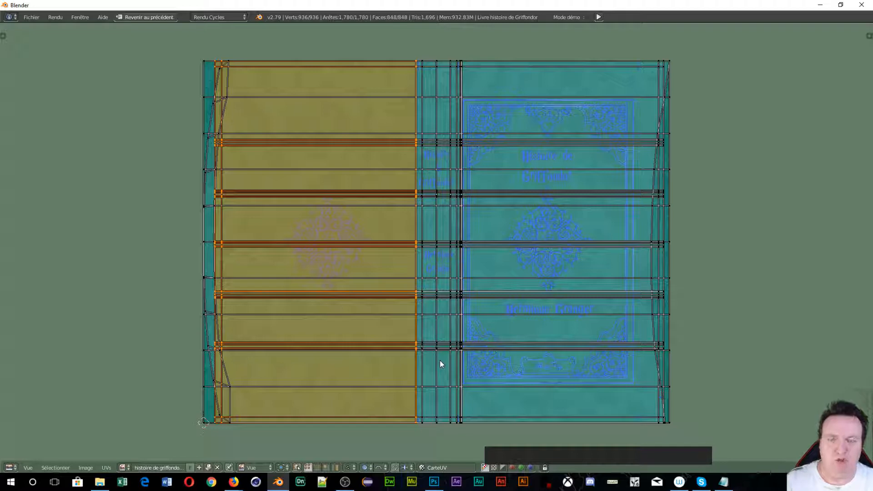
{"action": "left_click", "coordinate": [138, 18]}
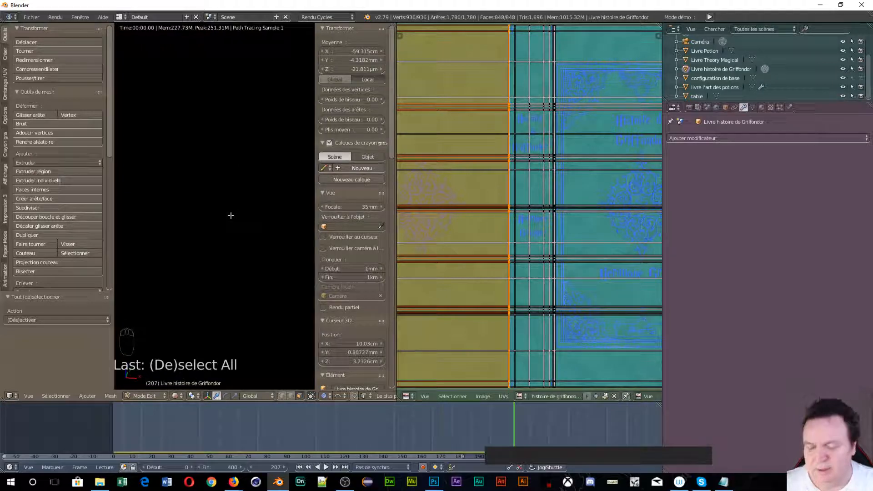
Step: Switch the 3D view to wireframe and select only the linked cover geometry of the Griffondor book
{"action": "key", "text": "z"}
{"action": "key", "text": "z"}
{"action": "left_click", "coordinate": [293, 220]}
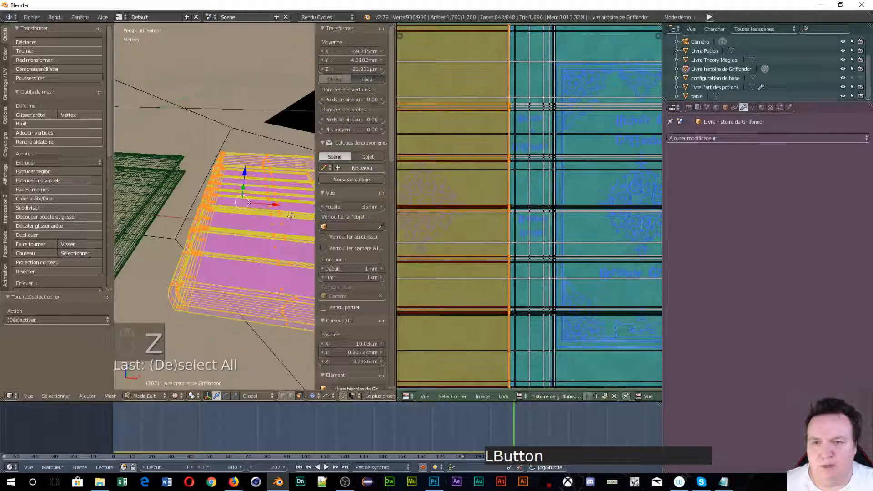
{"action": "middle_click_drag", "start_coordinate": [266, 242], "coordinate": [281, 221]}
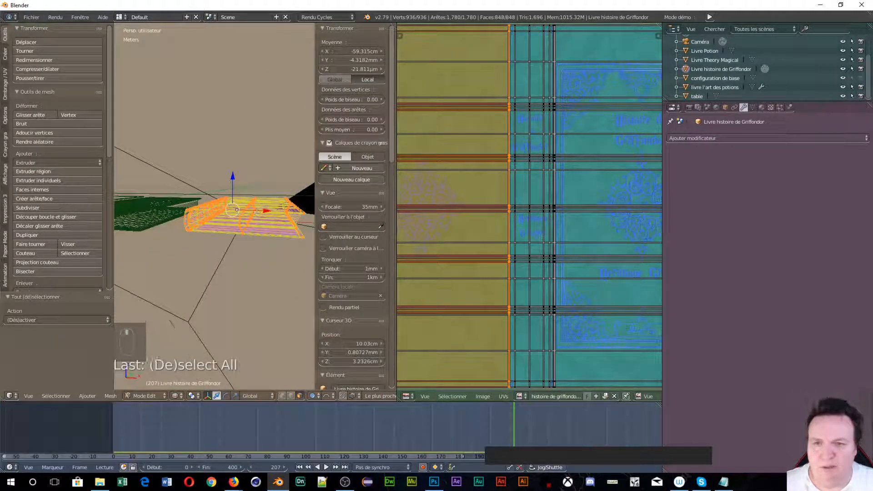
{"action": "key", "text": "a"}
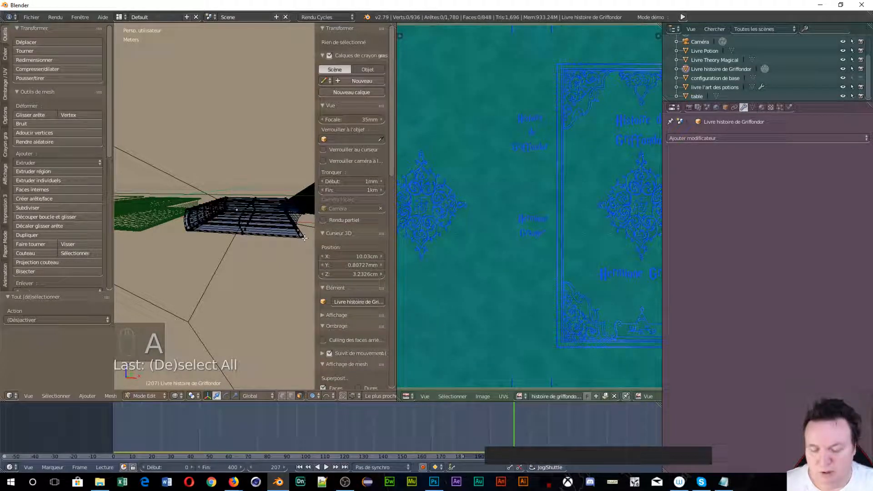
{"action": "key", "text": "l"}
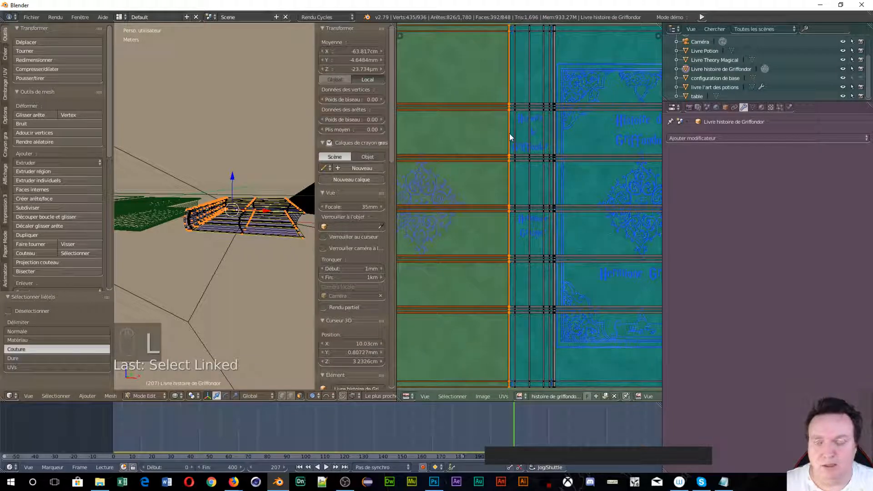
Step: Examine in the maximized UV editor how the cover's UVs align with the back, spine and front artwork
{"action": "key", "text": "shift+space"}
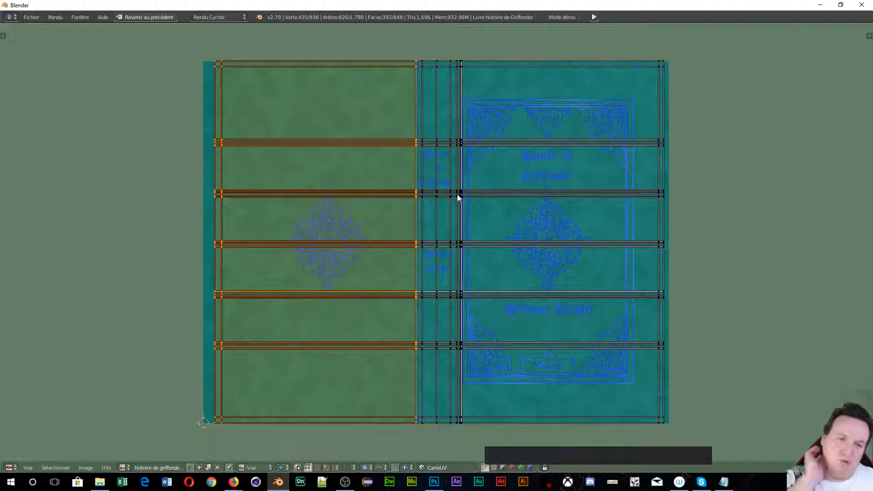
{"action": "scroll", "coordinate": [624, 136], "scroll_direction": "up", "scroll_amount": 3}
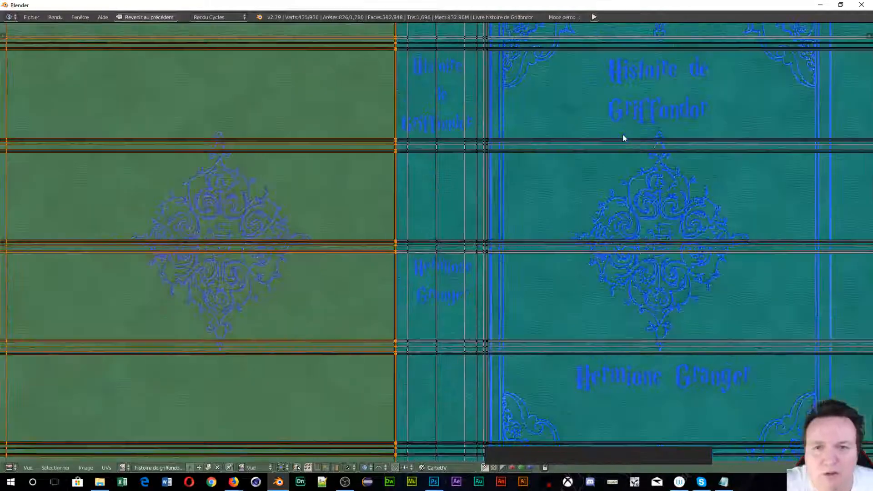
{"action": "scroll", "coordinate": [623, 136], "scroll_direction": "down", "scroll_amount": 4}
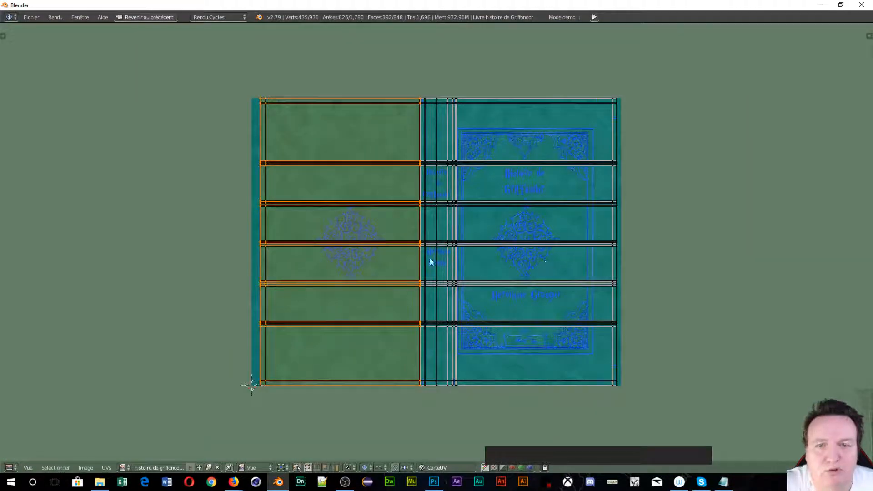
{"action": "scroll", "coordinate": [271, 241], "scroll_direction": "up", "scroll_amount": 3}
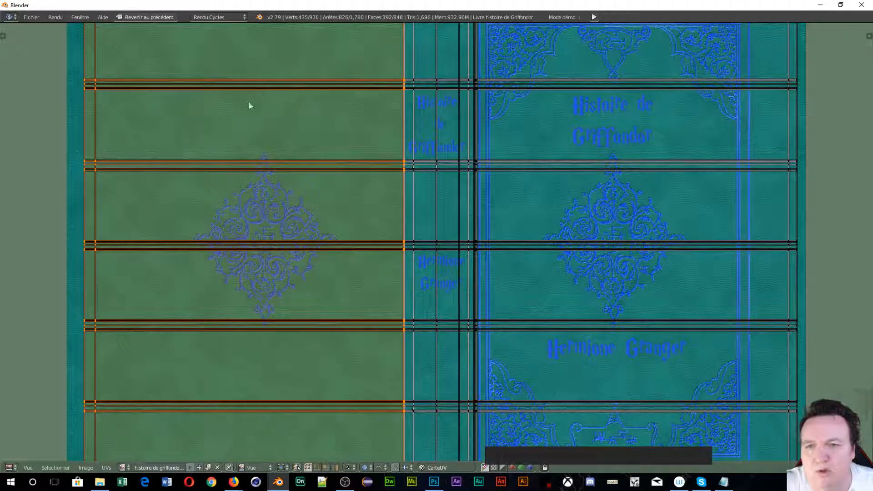
{"action": "scroll", "coordinate": [573, 119], "scroll_direction": "down", "scroll_amount": 2}
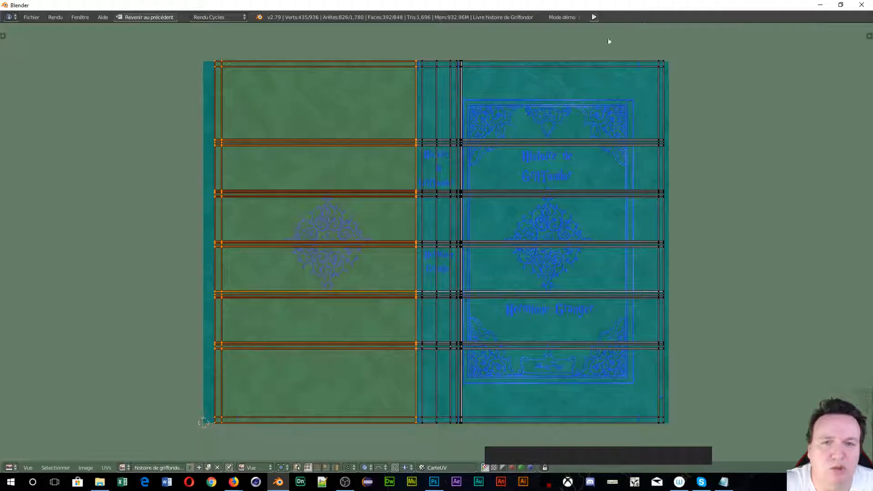
{"action": "scroll", "coordinate": [524, 102], "scroll_direction": "up", "scroll_amount": 3}
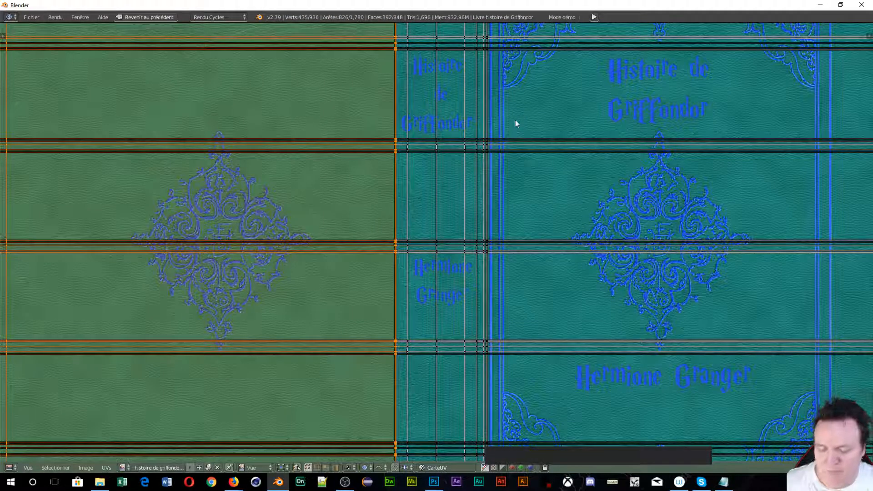
{"action": "key", "text": "space"}
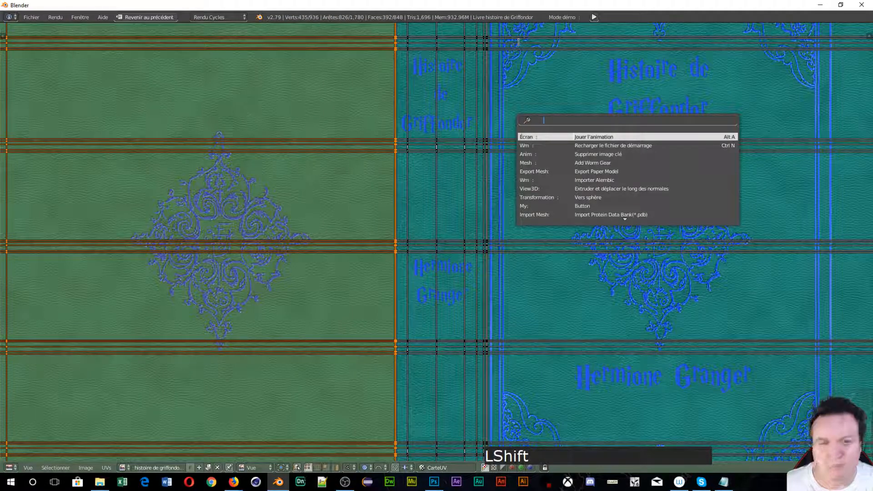
{"action": "middle_click", "coordinate": [518, 42], "text": "shift"}
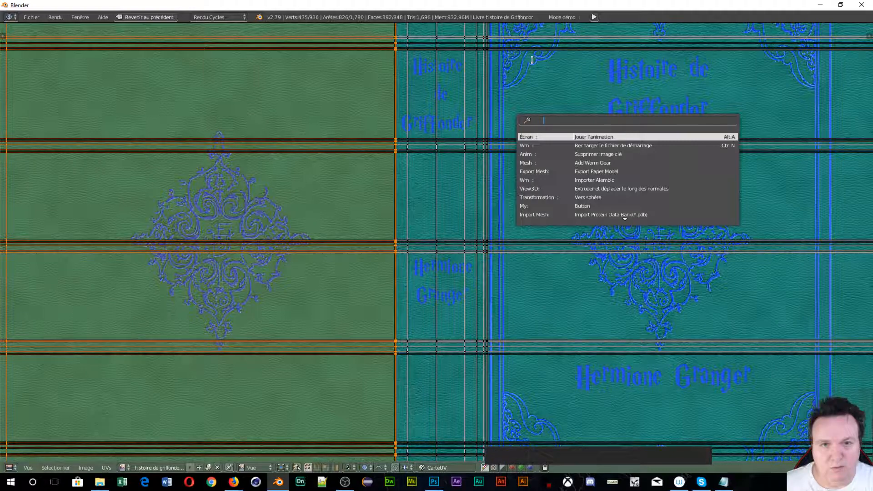
{"action": "left_click", "coordinate": [559, 89]}
Step: Inspect the horizontal UV edge loops above the spine title and the spine's boundaries with both covers in close-up
{"action": "middle_click_drag", "start_coordinate": [560, 89], "coordinate": [527, 294], "text": "shift"}
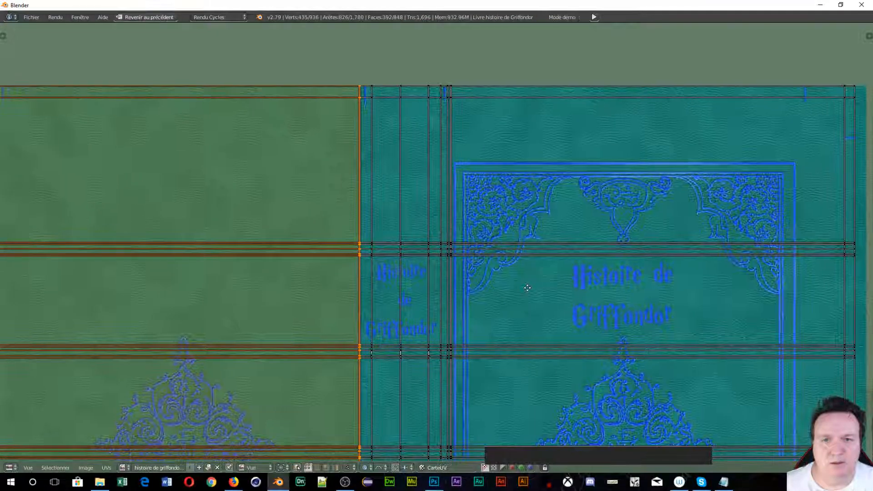
{"action": "scroll", "coordinate": [395, 262], "scroll_direction": "up", "scroll_amount": 2}
{"action": "scroll", "coordinate": [462, 260], "scroll_direction": "up", "scroll_amount": 4}
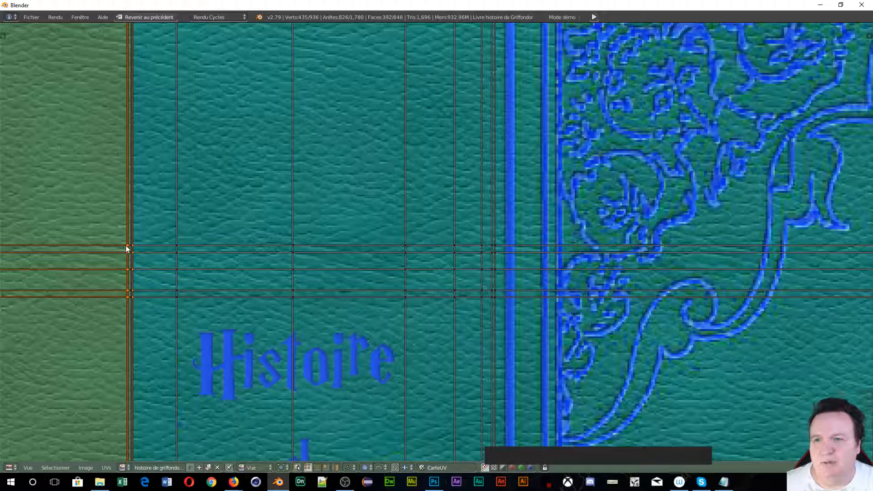
{"action": "scroll", "coordinate": [130, 244], "scroll_direction": "down", "scroll_amount": 6}
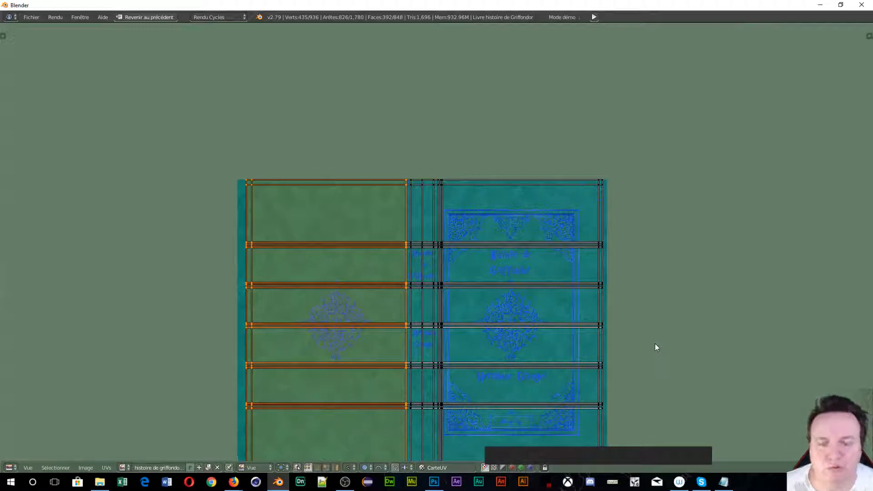
{"action": "scroll", "coordinate": [389, 293], "scroll_direction": "up", "scroll_amount": 5}
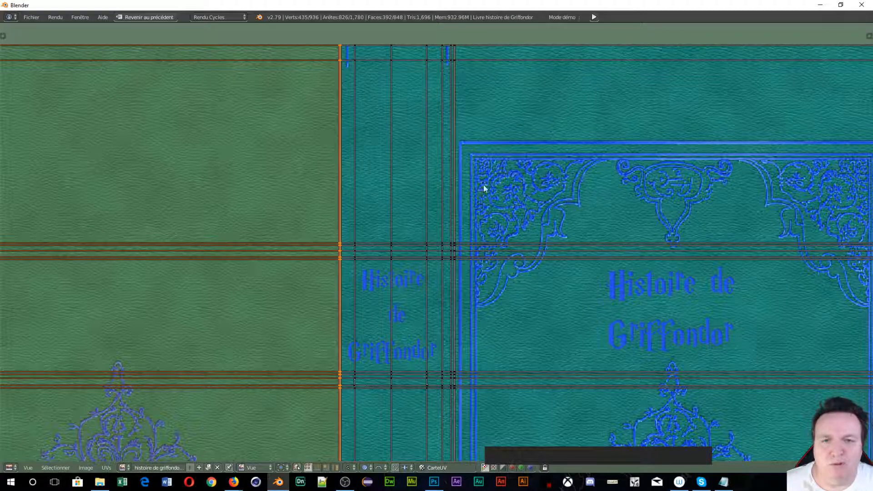
{"action": "scroll", "coordinate": [484, 196], "scroll_direction": "up", "scroll_amount": 5}
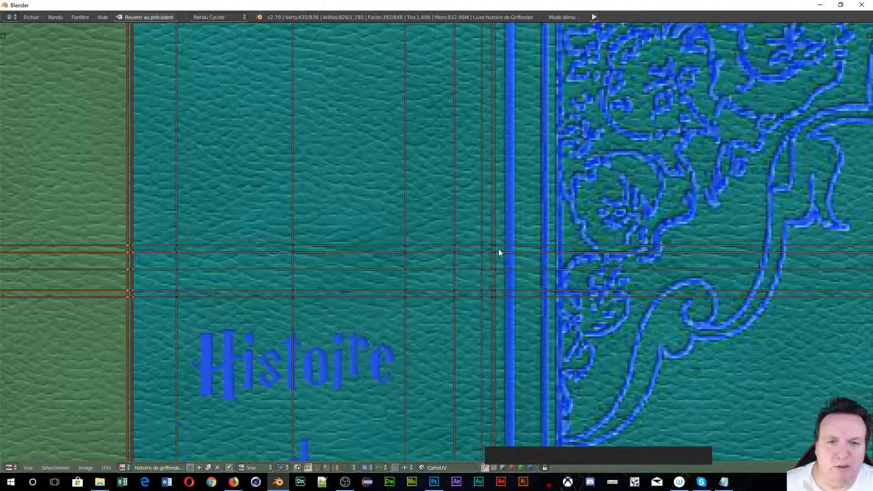
{"action": "scroll", "coordinate": [436, 208], "scroll_direction": "down", "scroll_amount": 1}
{"action": "scroll", "coordinate": [434, 208], "scroll_direction": "down", "scroll_amount": 6}
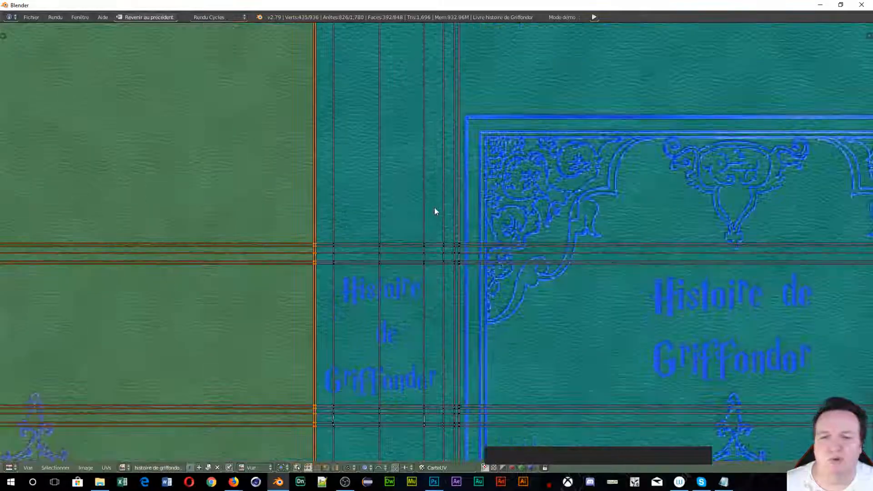
{"action": "scroll", "coordinate": [500, 266], "scroll_direction": "up", "scroll_amount": 1}
{"action": "scroll", "coordinate": [502, 272], "scroll_direction": "up", "scroll_amount": 3}
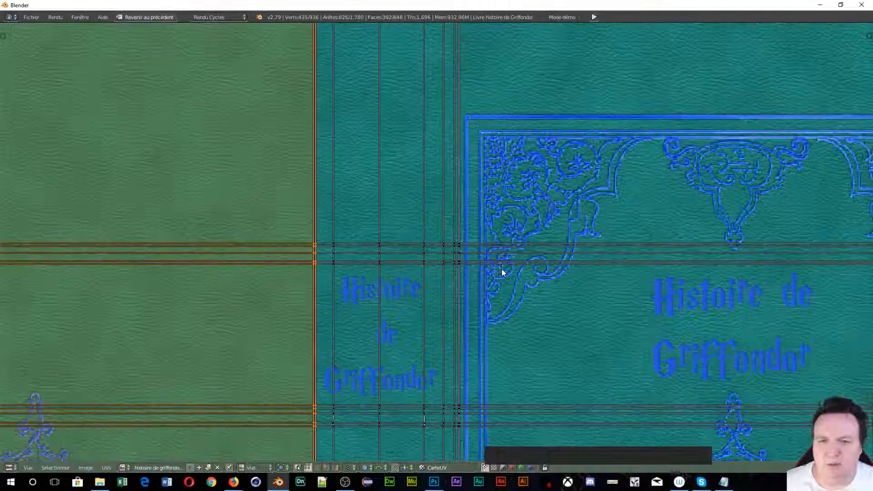
Step: Compare the raised-band positions along the spine with the full cover layout, including the lower spine lettering
{"action": "scroll", "coordinate": [502, 272], "scroll_direction": "down", "scroll_amount": 4}
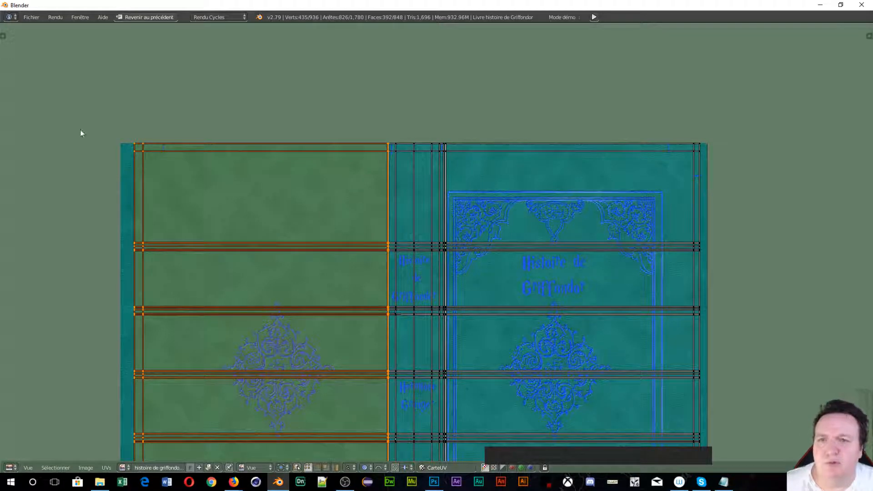
{"action": "scroll", "coordinate": [472, 328], "scroll_direction": "up", "scroll_amount": 5}
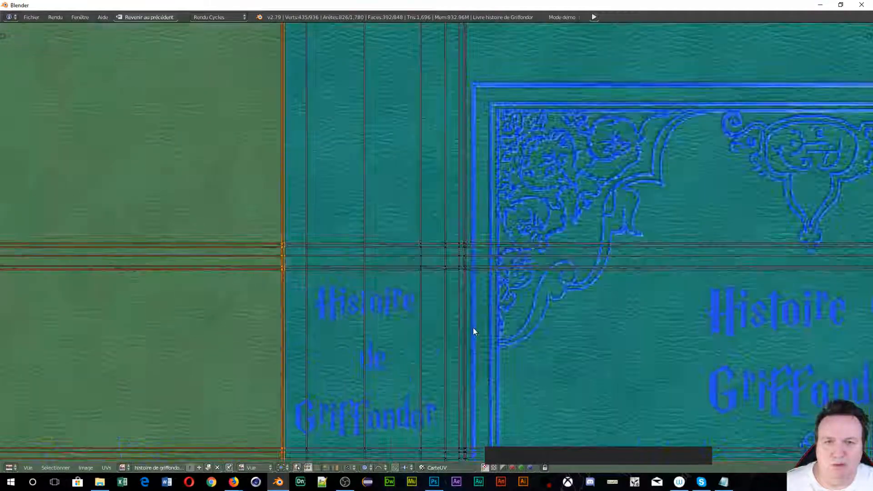
{"action": "scroll", "coordinate": [473, 331], "scroll_direction": "down", "scroll_amount": 8}
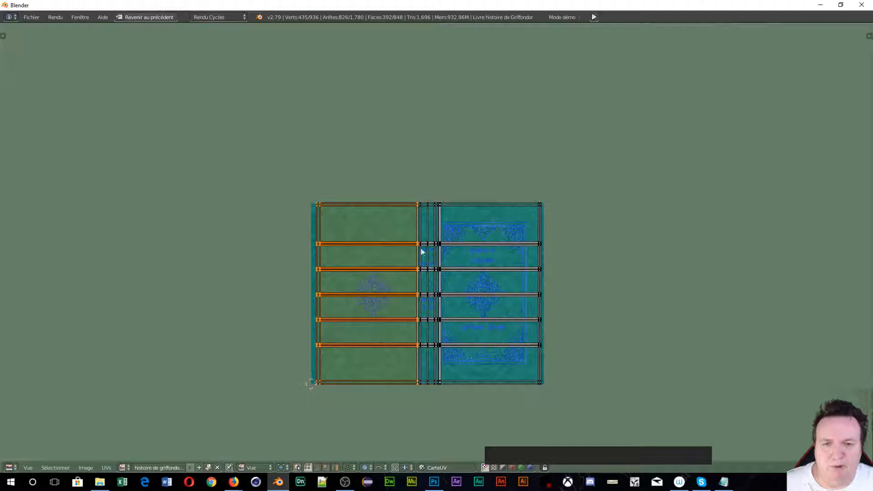
{"action": "scroll", "coordinate": [391, 276], "scroll_direction": "up", "scroll_amount": 8}
{"action": "scroll", "coordinate": [390, 275], "scroll_direction": "up", "scroll_amount": 1}
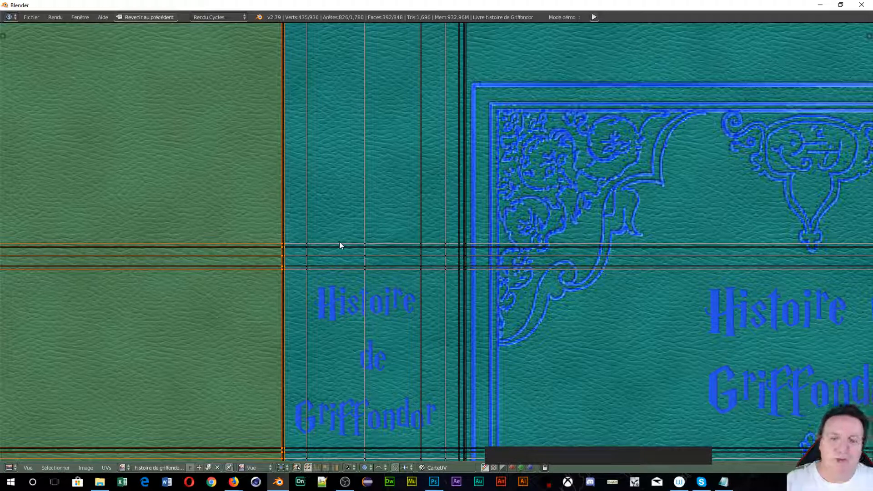
{"action": "scroll", "coordinate": [470, 264], "scroll_direction": "down", "scroll_amount": 3}
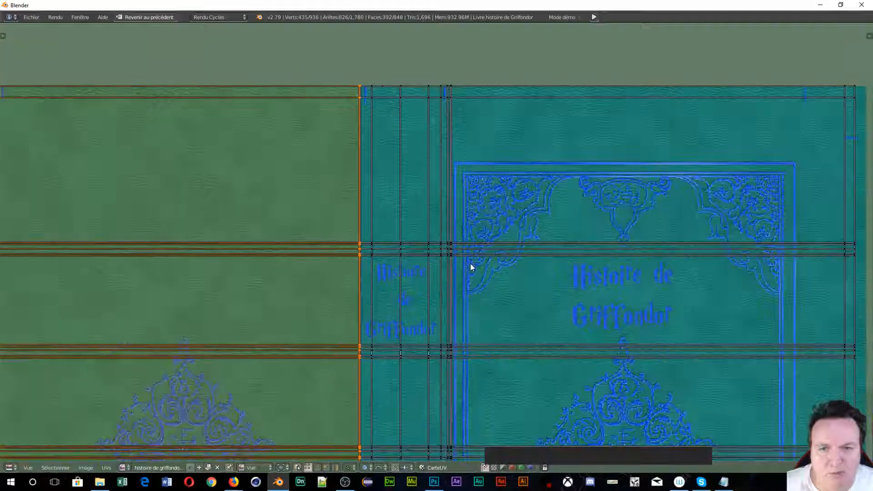
{"action": "middle_click_drag", "start_coordinate": [490, 329], "coordinate": [463, 187], "text": "shift"}
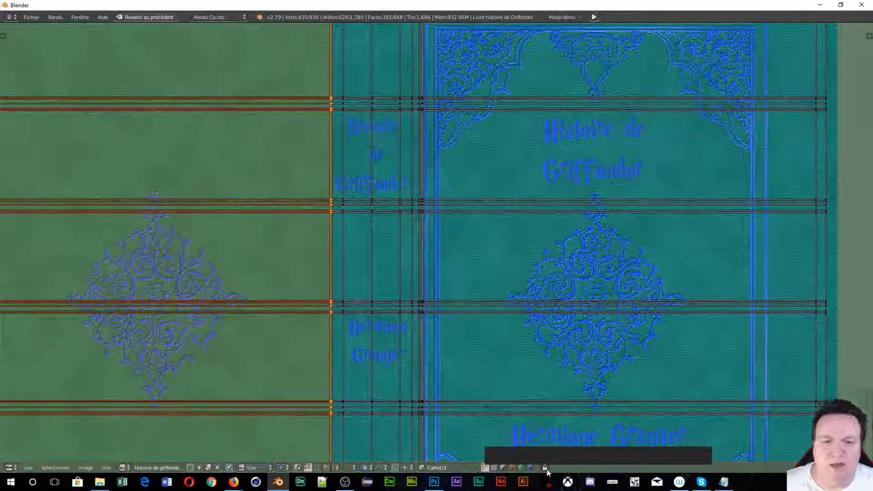
Step: Switch to Photoshop and step histoire de griffondor_Gris.jpg back in its history to restore the horizontal spine bands
{"action": "left_click", "coordinate": [434, 482]}
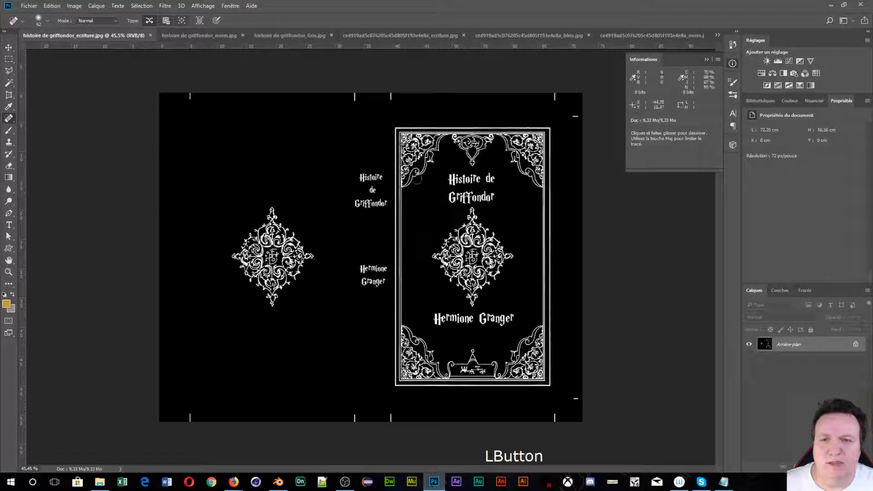
{"action": "left_click", "coordinate": [285, 34]}
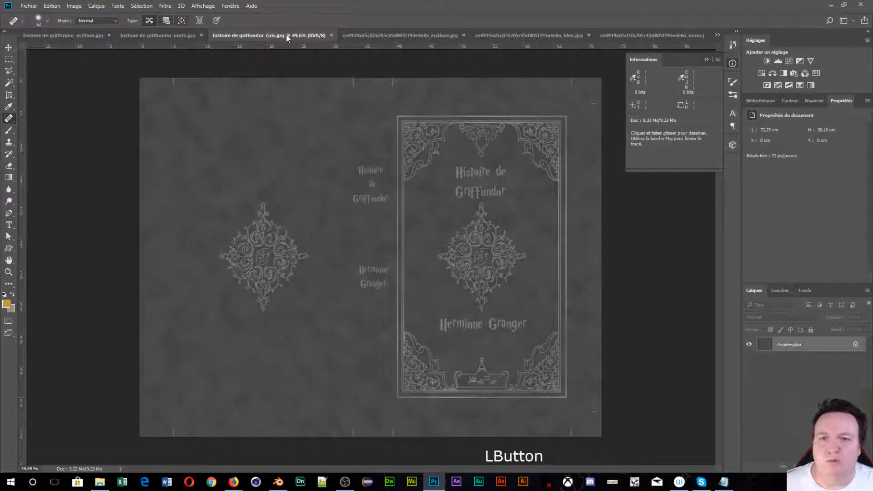
{"action": "scroll", "coordinate": [398, 193], "scroll_direction": "up", "scroll_amount": 4, "text": "alt"}
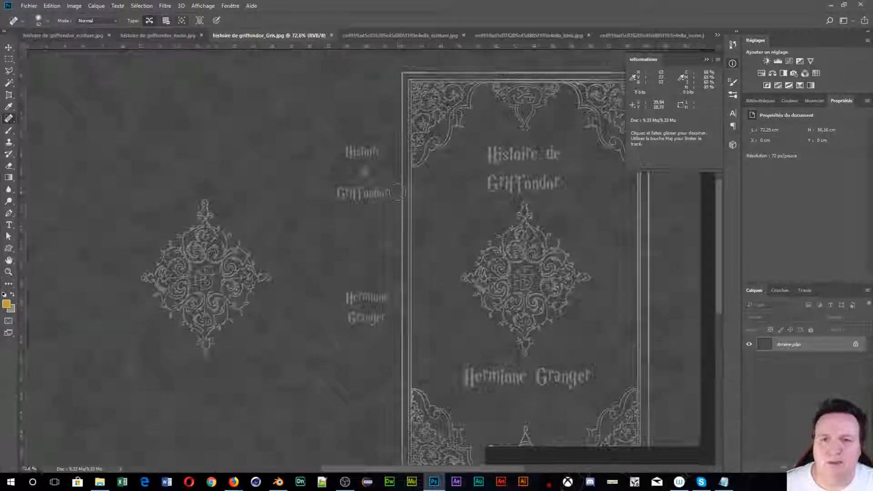
{"action": "scroll", "coordinate": [398, 193], "scroll_direction": "down", "scroll_amount": 4, "text": "alt"}
{"action": "key", "text": "ctrl+alt+z"}
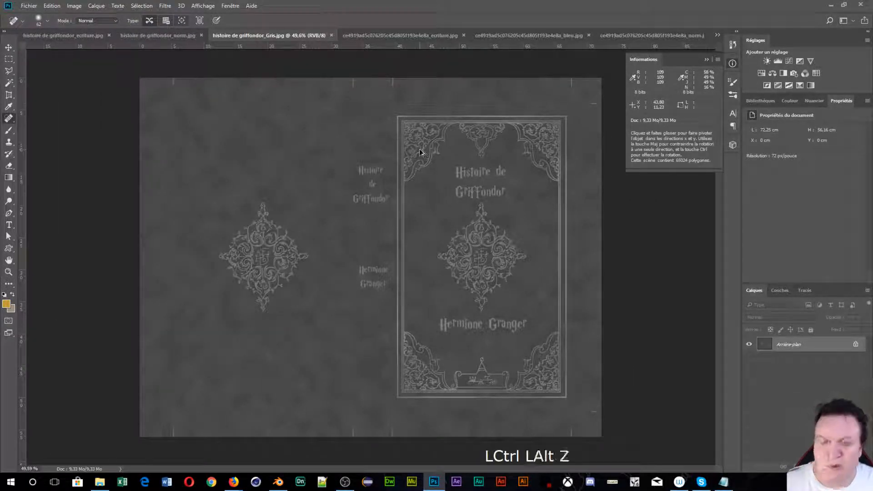
{"action": "key", "text": "ctrl+alt+z"}
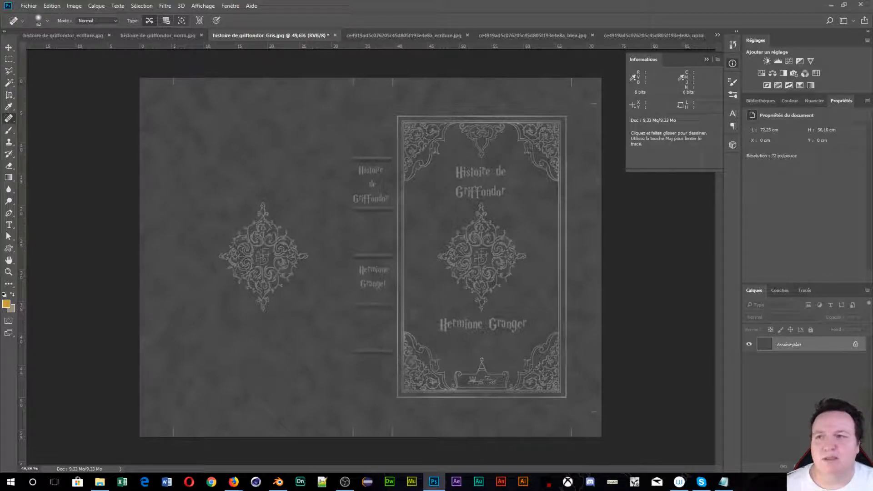
Step: Measure the vertical distance from the cover's upper edge to the first spine band with the Ruler tool
{"action": "left_click_drag", "start_coordinate": [9, 107], "coordinate": [53, 132]}
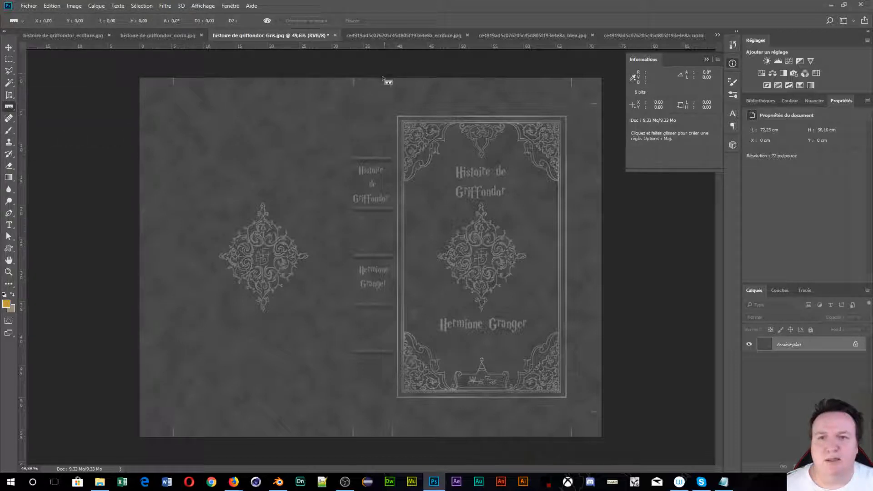
{"action": "left_click_drag", "start_coordinate": [381, 79], "coordinate": [381, 158]}
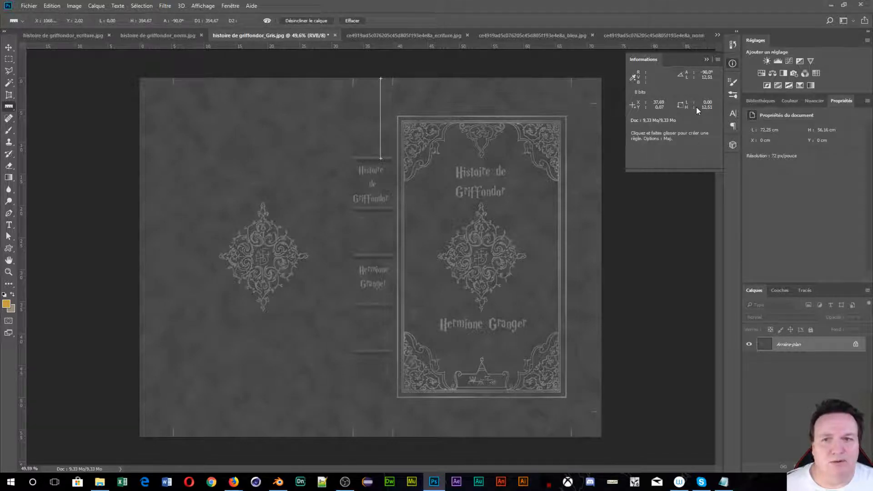
{"action": "left_click", "coordinate": [52, 6]}
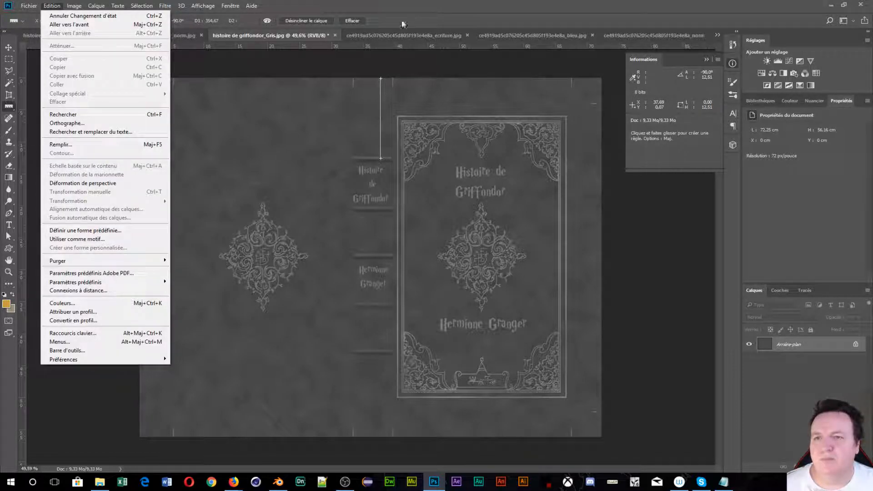
{"action": "left_click", "coordinate": [415, 8]}
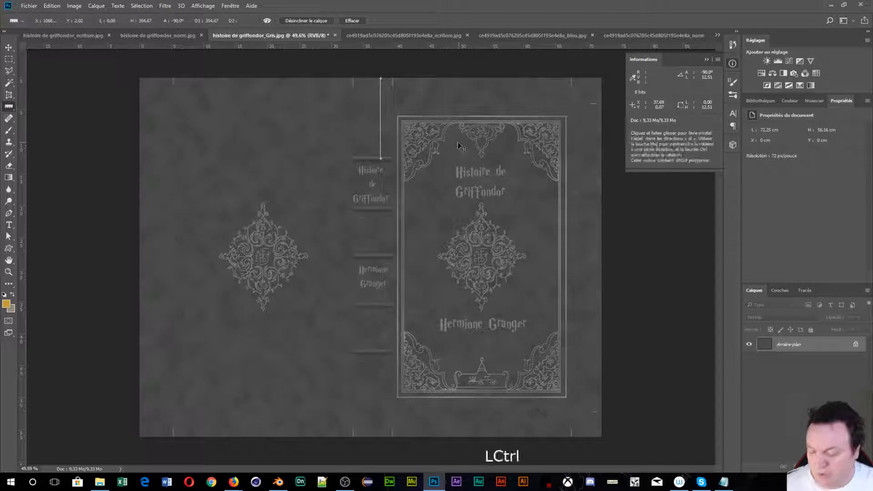
{"action": "key", "text": "ctrl+z"}
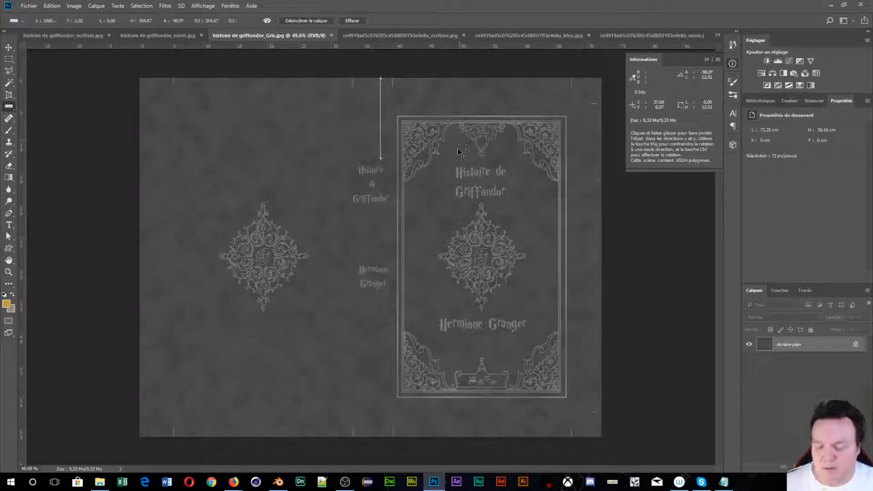
{"action": "key", "text": "ctrl+alt+z"}
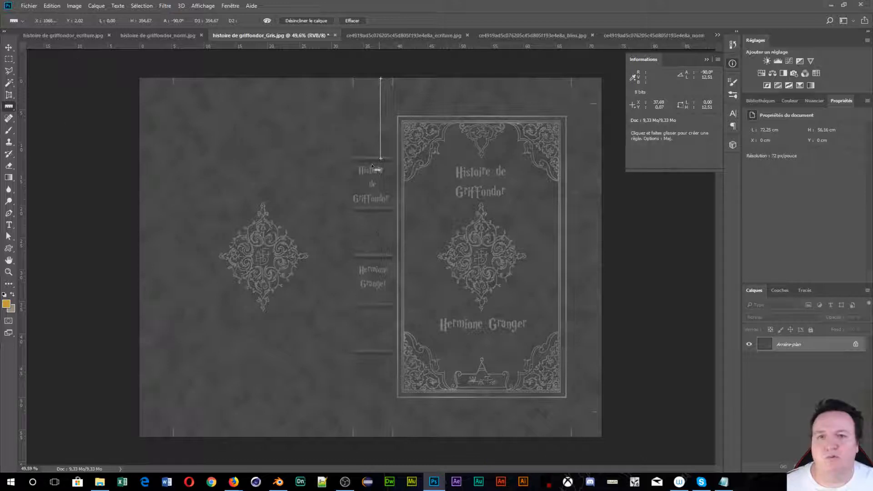
Step: Resize the grey cover image proportionally to a height of 30 cm
{"action": "left_click", "coordinate": [74, 6]}
{"action": "left_click", "coordinate": [94, 71]}
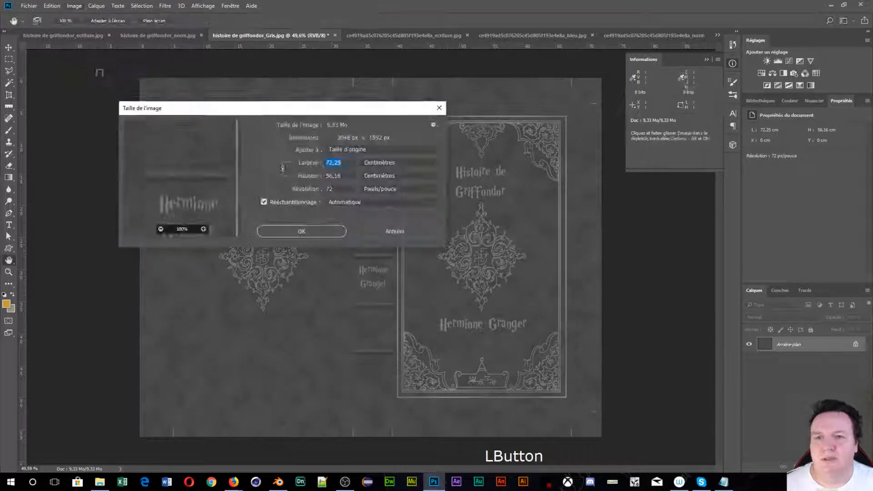
{"action": "left_click", "coordinate": [334, 176]}
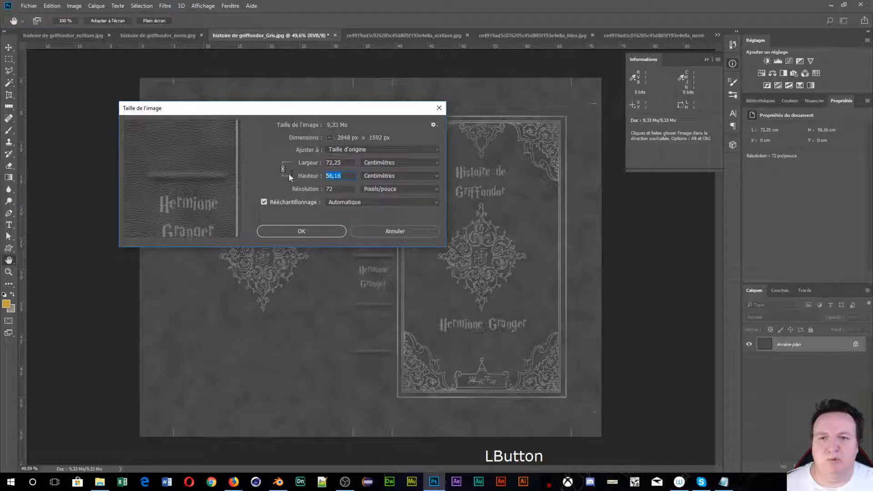
{"action": "type", "text": "30"}
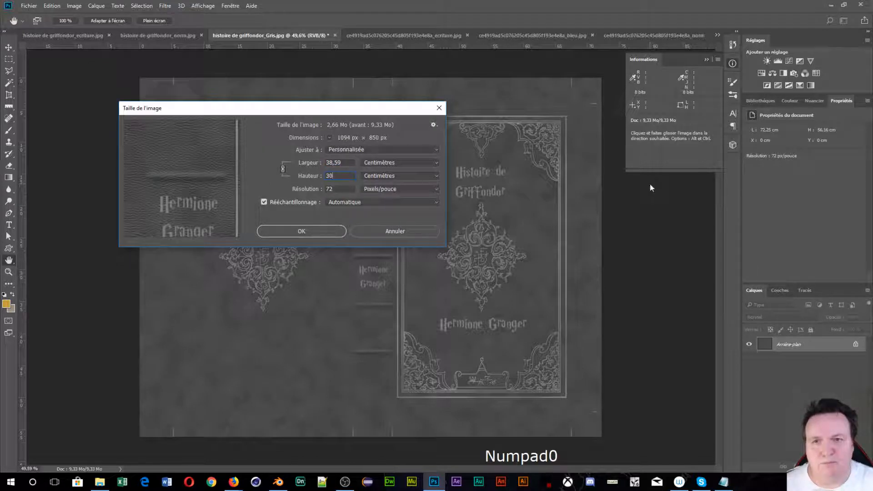
{"action": "key", "text": "Return"}
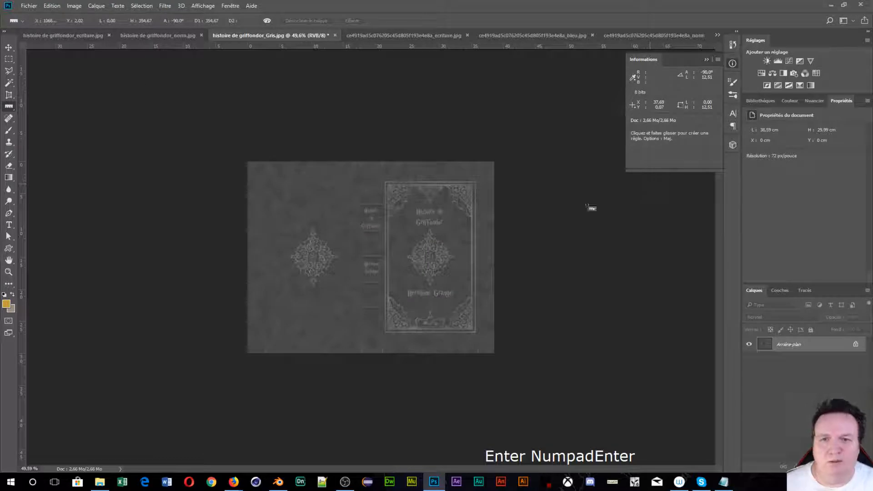
Step: Measure on the resized cover from its upper edge to the first spine band, and between the first and second bands
{"action": "scroll", "coordinate": [343, 153], "scroll_direction": "up", "scroll_amount": 8}
{"action": "scroll", "coordinate": [341, 147], "scroll_direction": "down", "scroll_amount": 2}
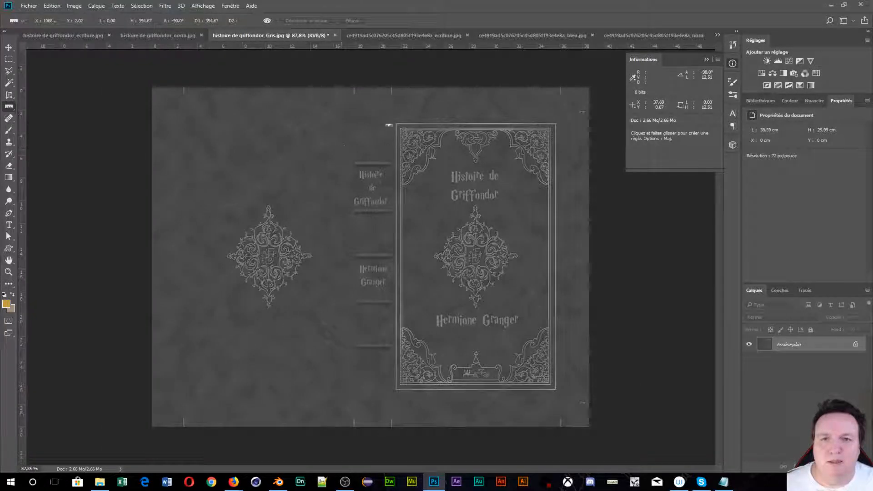
{"action": "left_click_drag", "start_coordinate": [372, 88], "coordinate": [375, 164]}
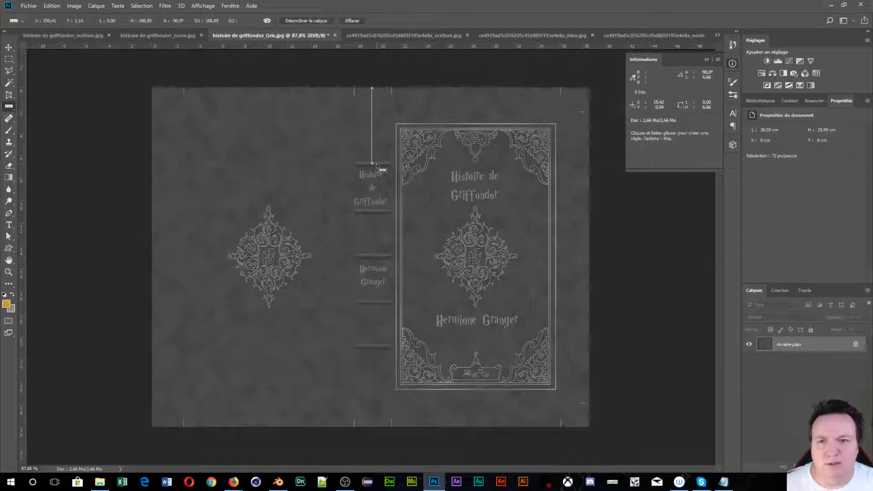
{"action": "left_click_drag", "start_coordinate": [379, 165], "coordinate": [383, 211]}
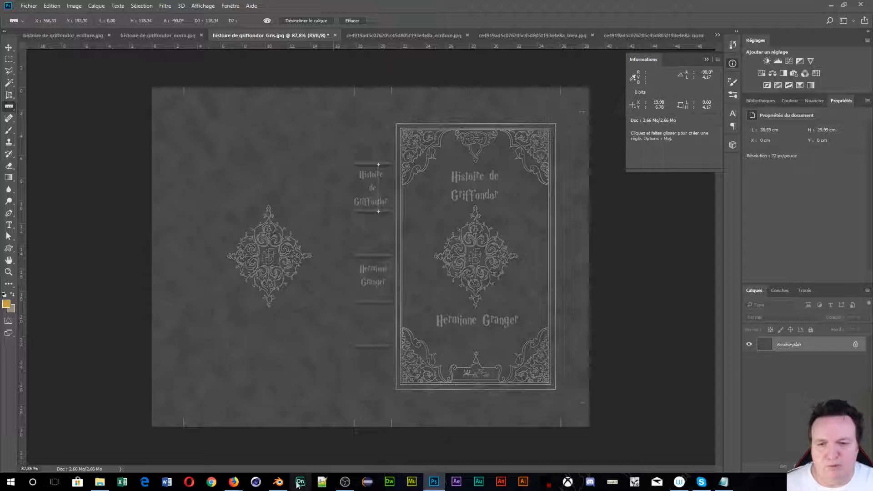
Step: Switch to Blender and compare the horizontal UV edge loops across the spine with the title lettering and the full cover layout
{"action": "left_click", "coordinate": [277, 481]}
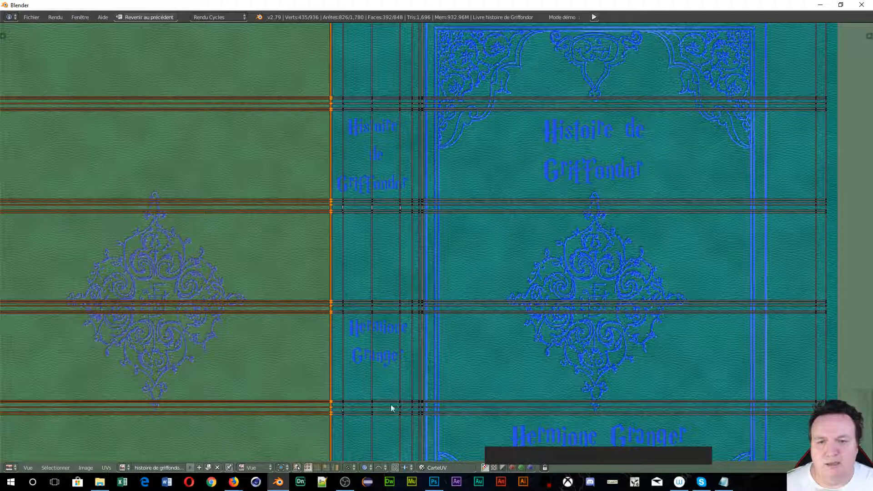
{"action": "scroll", "coordinate": [386, 375], "scroll_direction": "down", "scroll_amount": 4}
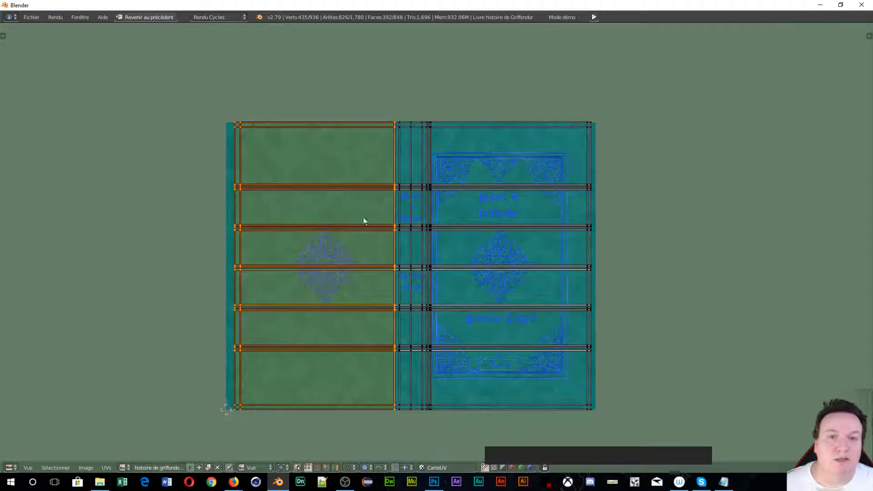
{"action": "scroll", "coordinate": [434, 225], "scroll_direction": "up", "scroll_amount": 3}
{"action": "scroll", "coordinate": [409, 136], "scroll_direction": "down", "scroll_amount": 3}
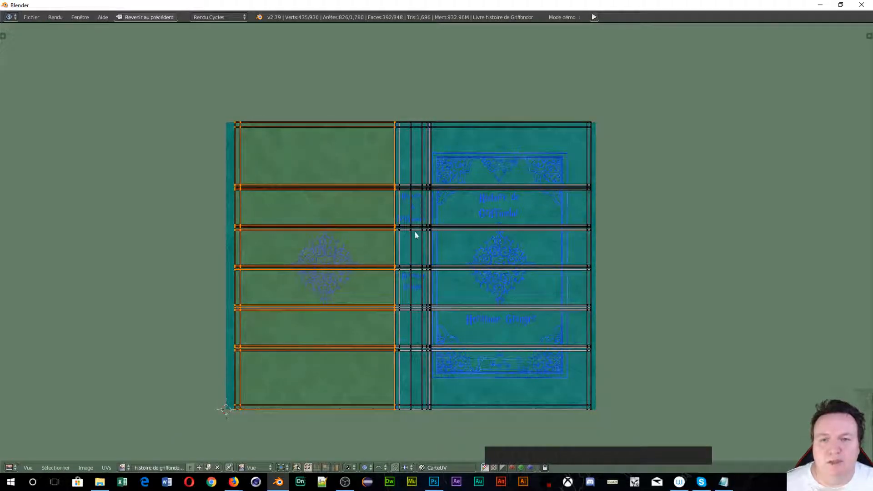
{"action": "scroll", "coordinate": [418, 196], "scroll_direction": "up", "scroll_amount": 3}
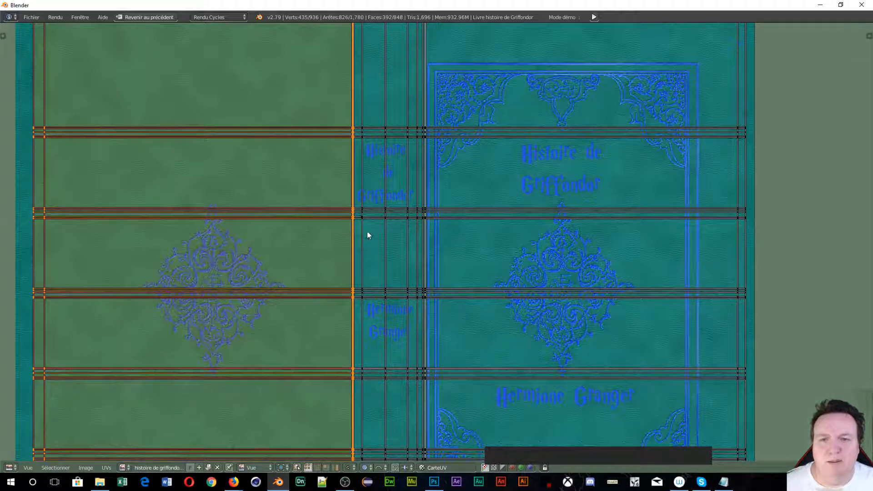
{"action": "scroll", "coordinate": [372, 207], "scroll_direction": "up", "scroll_amount": 2}
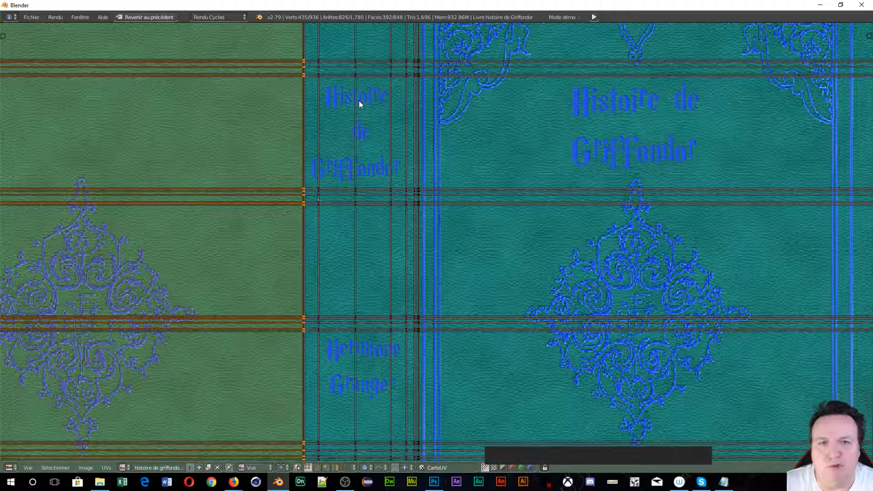
{"action": "key", "text": "Home"}
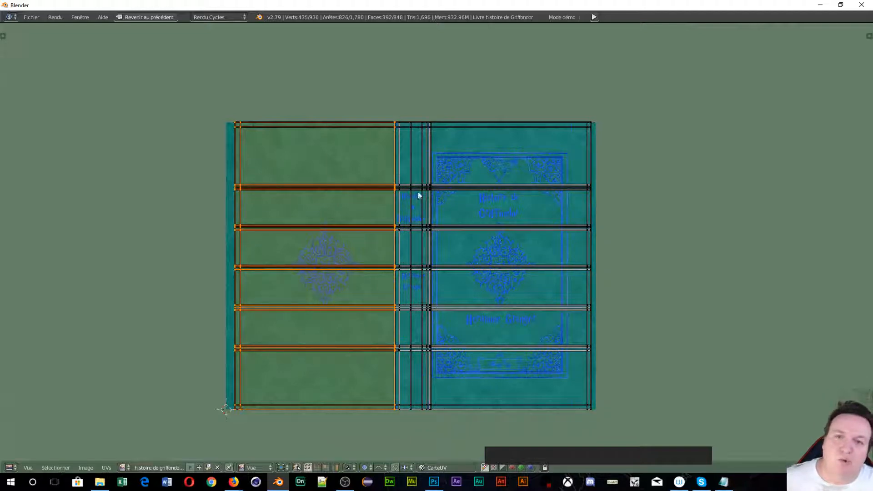
{"action": "scroll", "coordinate": [418, 267], "scroll_direction": "up", "scroll_amount": 5}
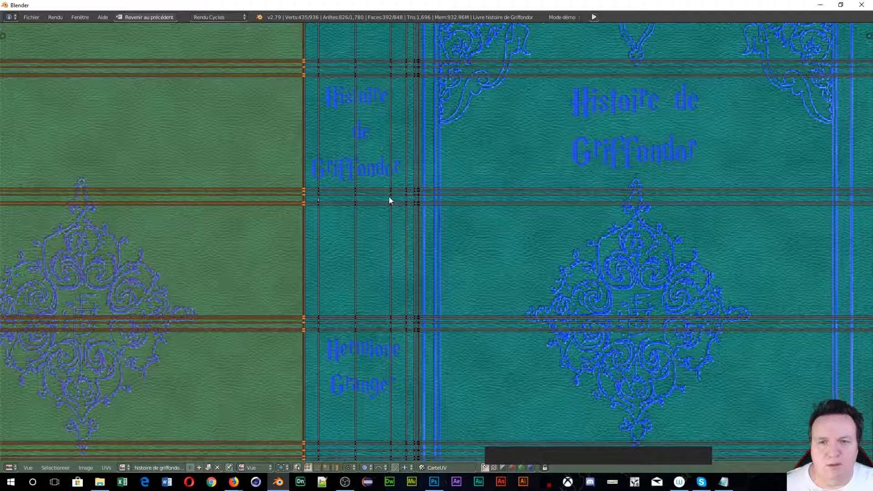
{"action": "scroll", "coordinate": [354, 295], "scroll_direction": "down", "scroll_amount": 5}
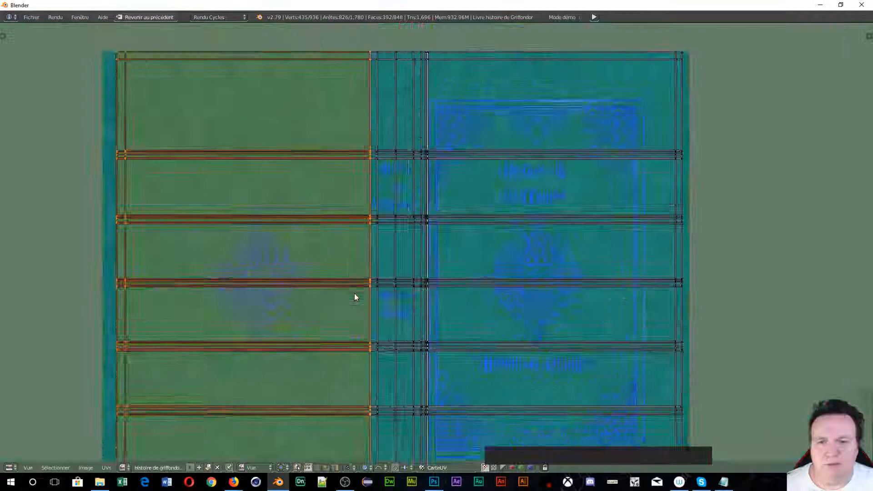
{"action": "scroll", "coordinate": [397, 260], "scroll_direction": "down", "scroll_amount": 1}
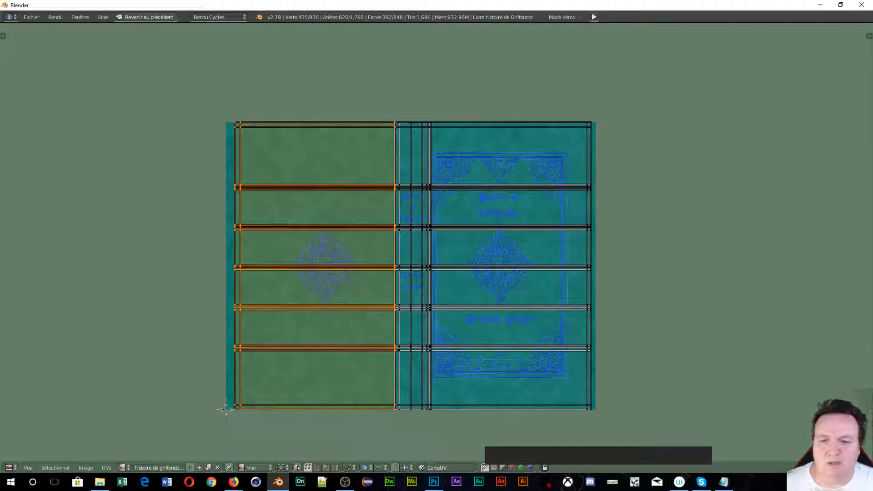
Step: Choose the Sphere proportional editing falloff in the UV editor and re-examine the band edge loops around the spine lettering
{"action": "left_click", "coordinate": [381, 468]}
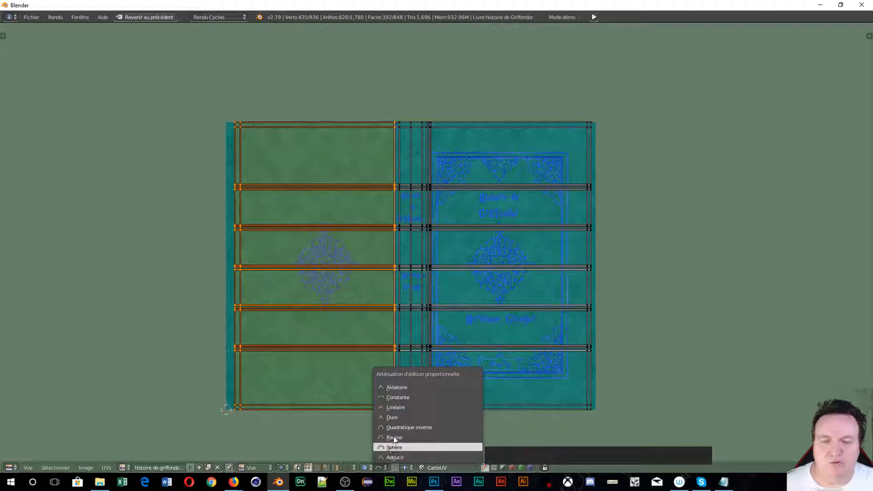
{"action": "left_click", "coordinate": [392, 447]}
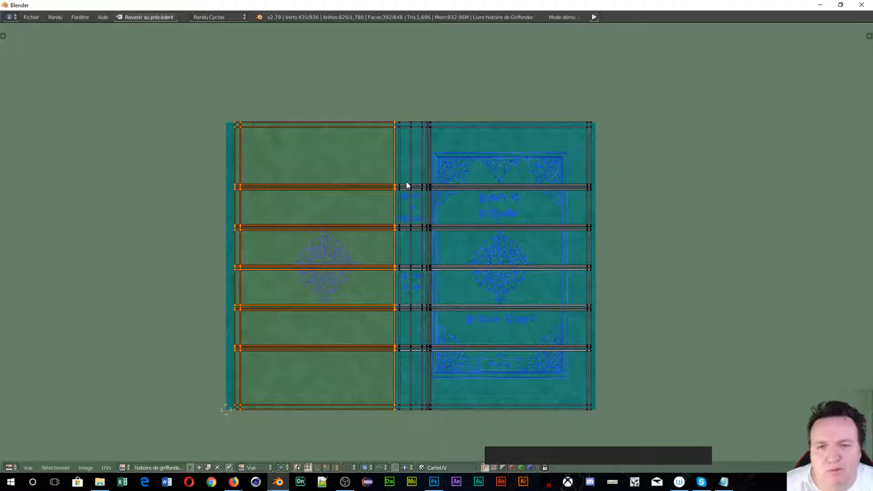
{"action": "scroll", "coordinate": [416, 200], "scroll_direction": "up", "scroll_amount": 3}
{"action": "scroll", "coordinate": [416, 201], "scroll_direction": "up", "scroll_amount": 1}
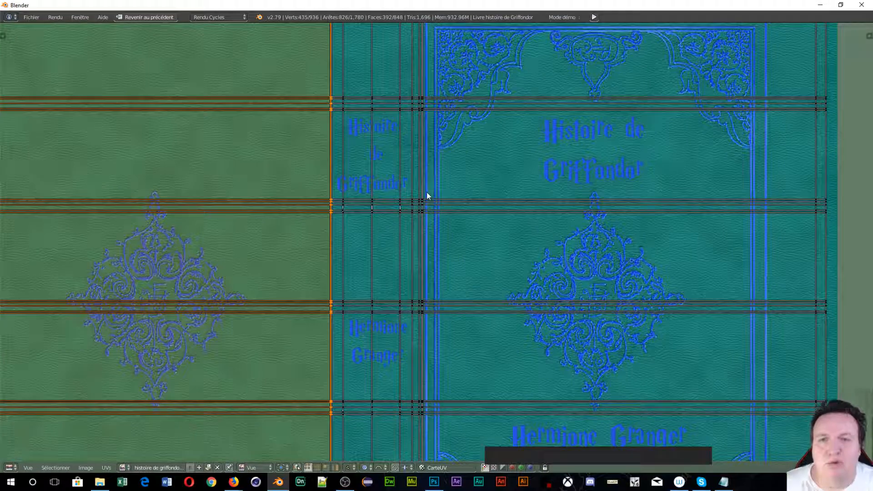
{"action": "scroll", "coordinate": [427, 192], "scroll_direction": "up", "scroll_amount": 2}
{"action": "scroll", "coordinate": [424, 193], "scroll_direction": "down", "scroll_amount": 1}
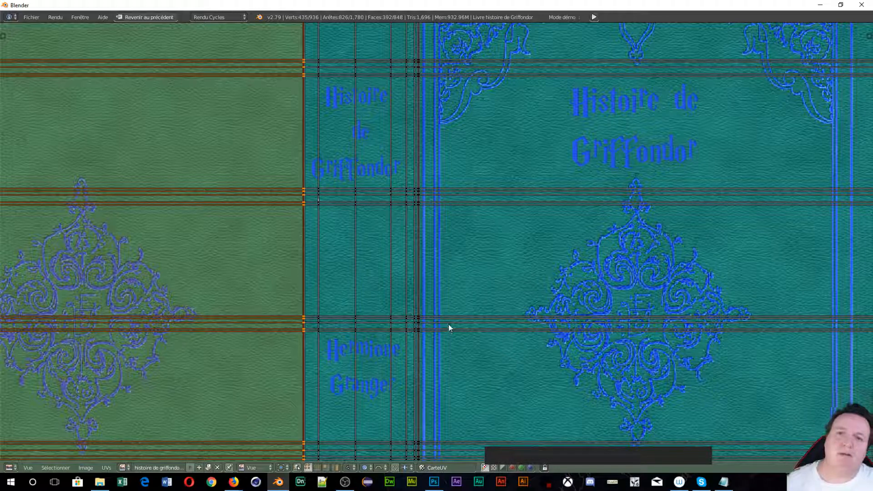
{"action": "scroll", "coordinate": [452, 261], "scroll_direction": "down", "scroll_amount": 5}
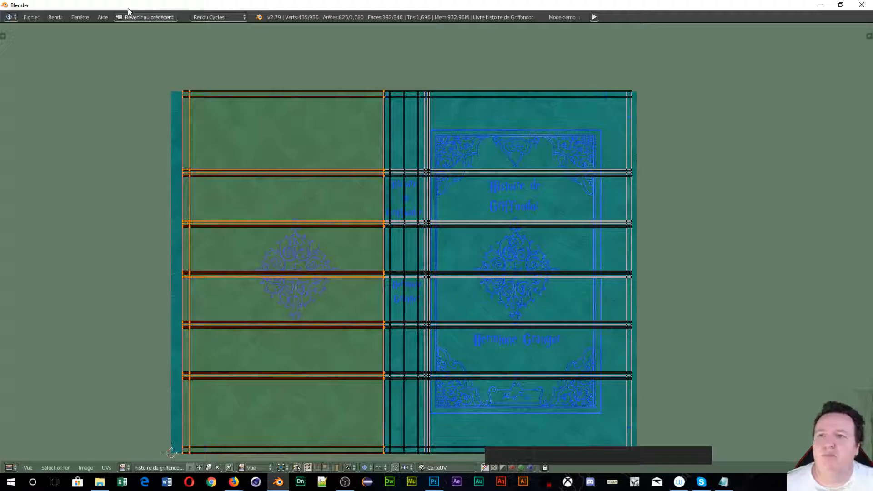
Step: Return from the maximized UV editor to the Default layout and put Livre histoire de Griffondor in Object Mode
{"action": "left_click", "coordinate": [145, 17]}
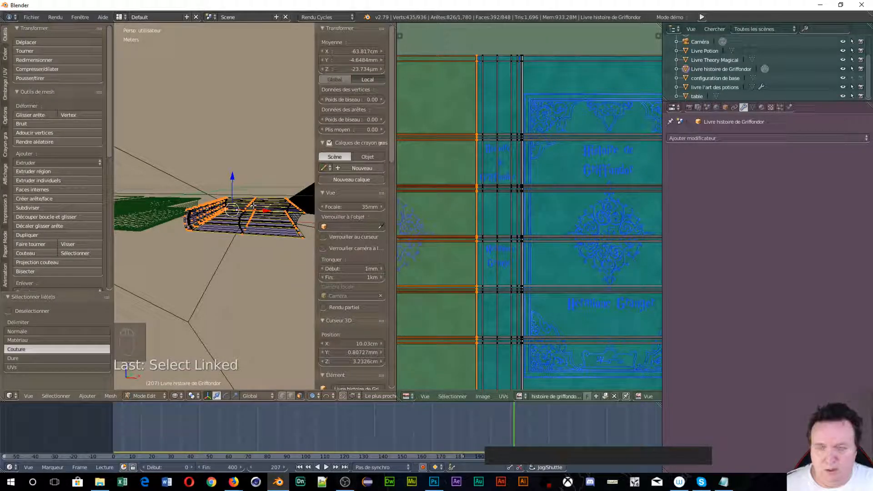
{"action": "key", "text": "Tab"}
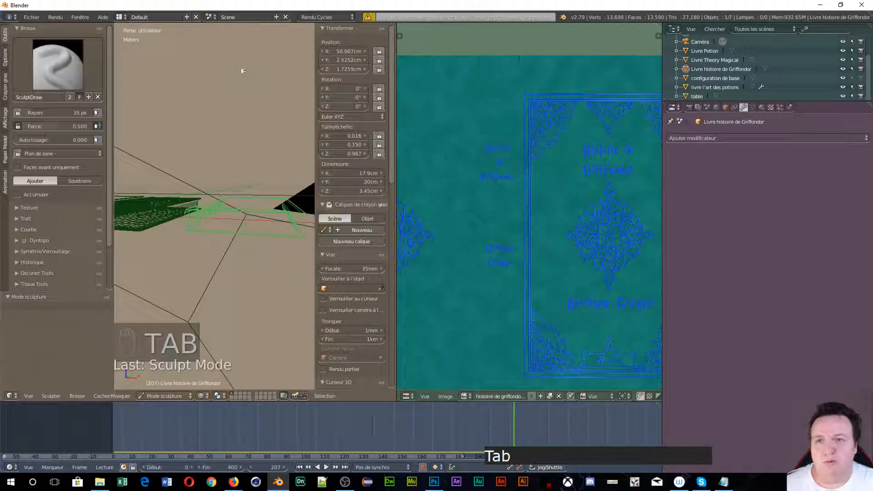
{"action": "key", "text": "Tab"}
{"action": "left_click", "coordinate": [179, 136]}
{"action": "key", "text": "Tab"}
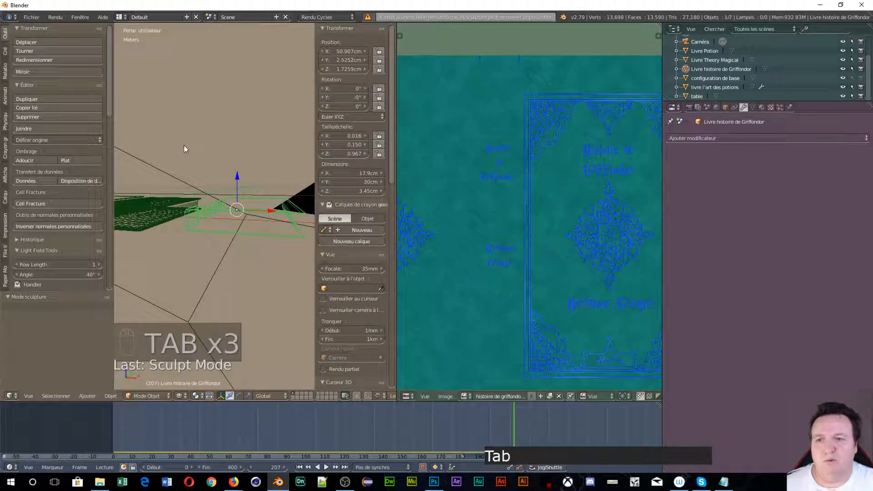
{"action": "key", "text": "Tab"}
{"action": "left_click", "coordinate": [147, 152]}
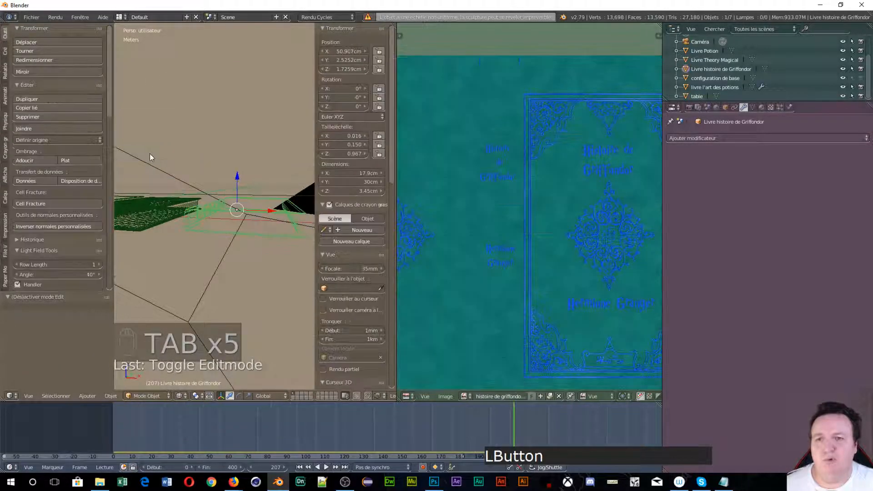
Step: Change the UV/image editor area to the node editor and hide its properties sidebar to show the book's material nodes
{"action": "scroll", "coordinate": [465, 242], "scroll_direction": "down", "scroll_amount": 3}
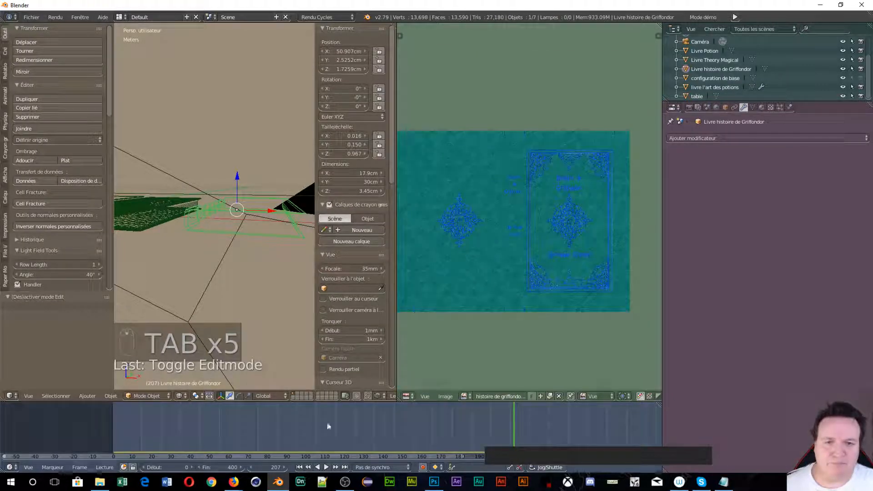
{"action": "left_click", "coordinate": [407, 396]}
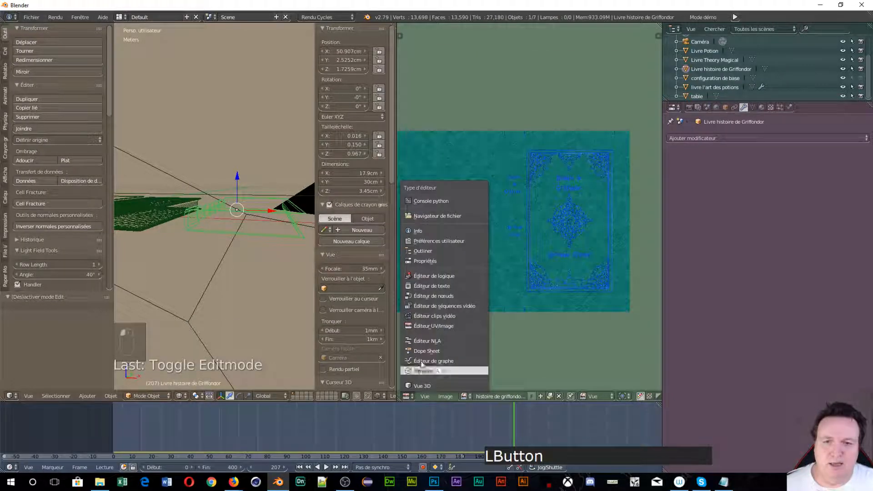
{"action": "left_click", "coordinate": [424, 296]}
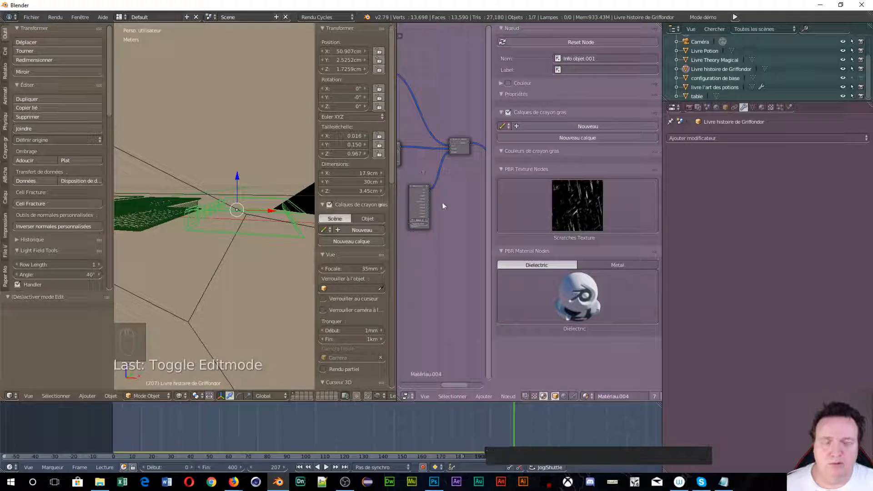
{"action": "key", "text": "n"}
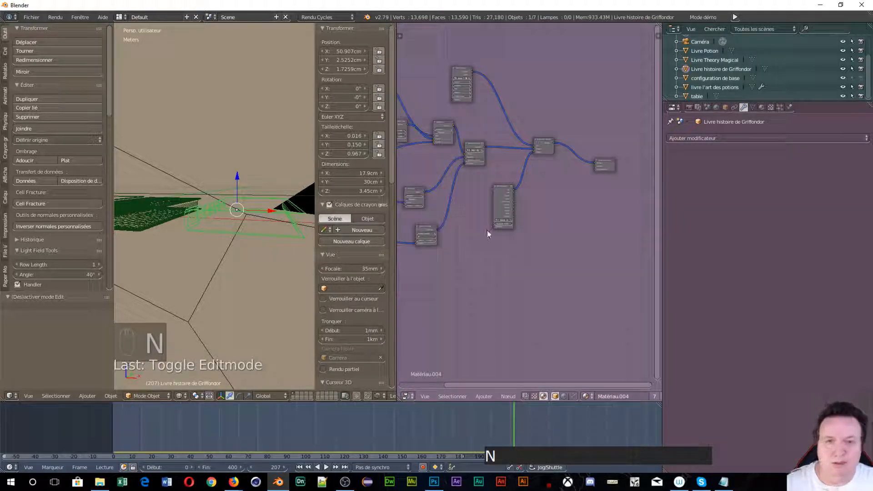
Step: Remove the rigid body physics from Livre histoire de Griffondor, livre l'art des potions and the table
{"action": "middle_click_drag", "start_coordinate": [547, 267], "coordinate": [584, 275]}
{"action": "scroll", "coordinate": [552, 271], "scroll_direction": "down", "scroll_amount": 1}
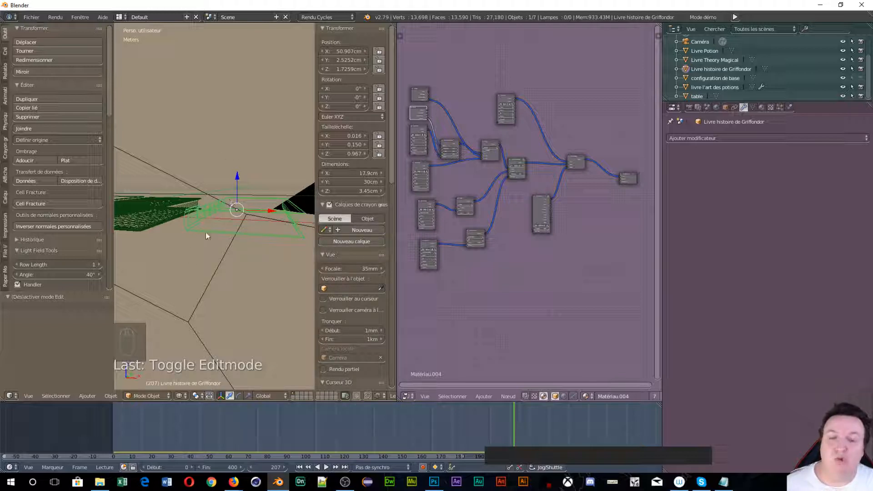
{"action": "middle_click_drag", "start_coordinate": [240, 253], "coordinate": [282, 293]}
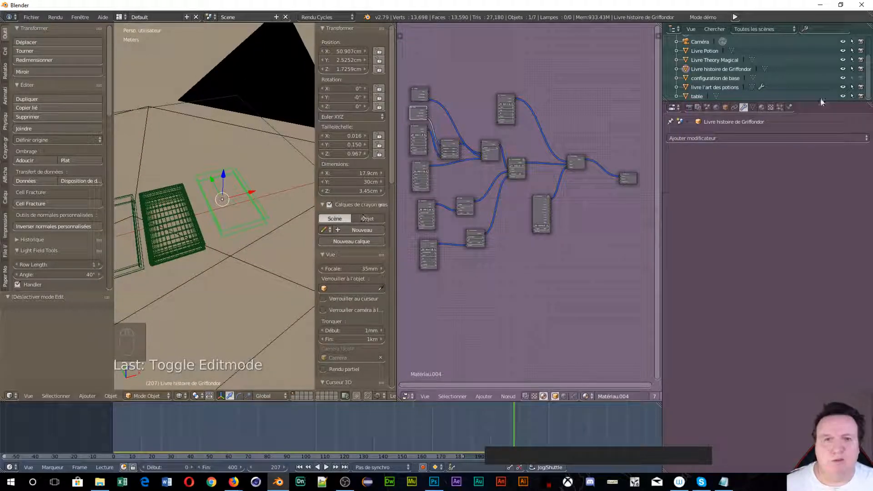
{"action": "left_click", "coordinate": [789, 108]}
{"action": "left_click", "coordinate": [798, 179]}
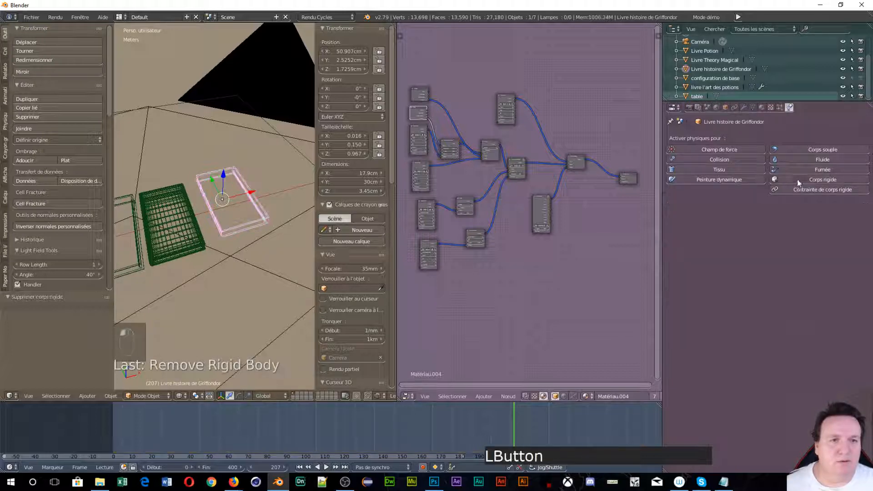
{"action": "right_click", "coordinate": [162, 247]}
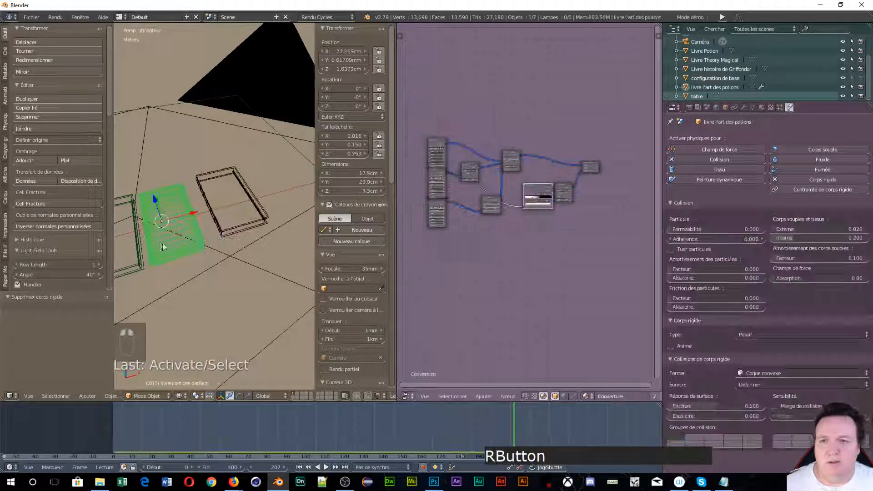
{"action": "left_click", "coordinate": [799, 179]}
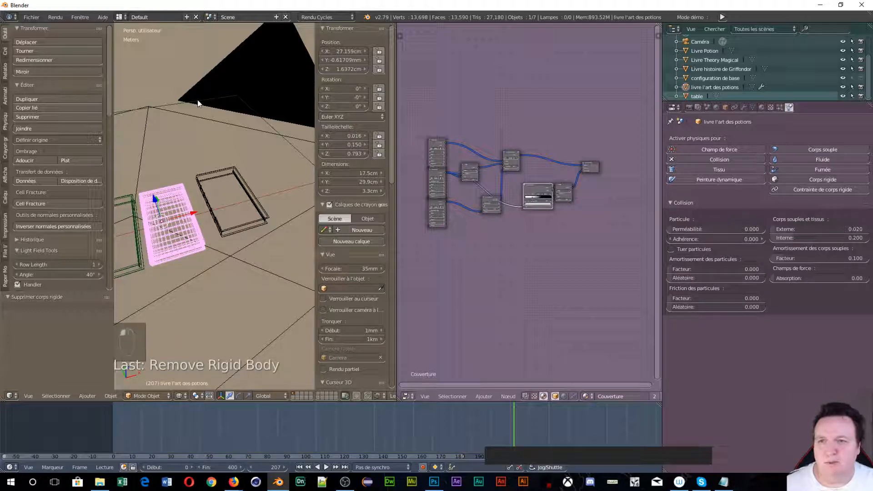
{"action": "right_click", "coordinate": [181, 105]}
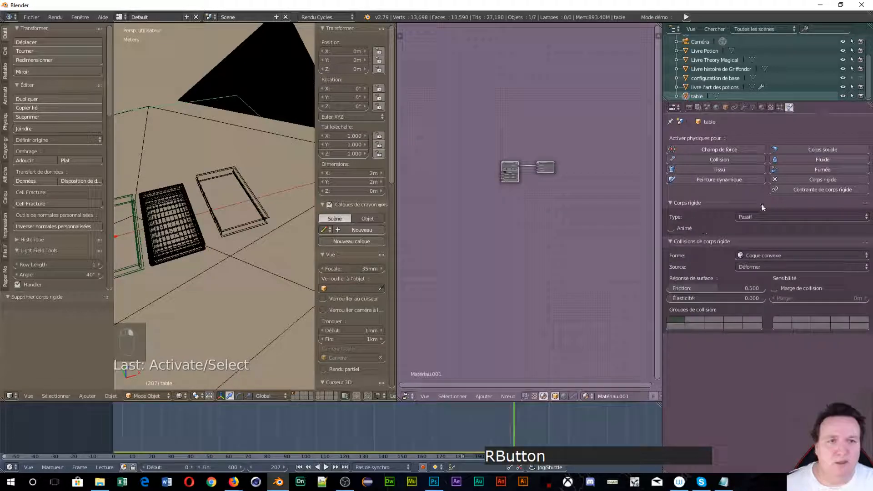
{"action": "left_click", "coordinate": [795, 180]}
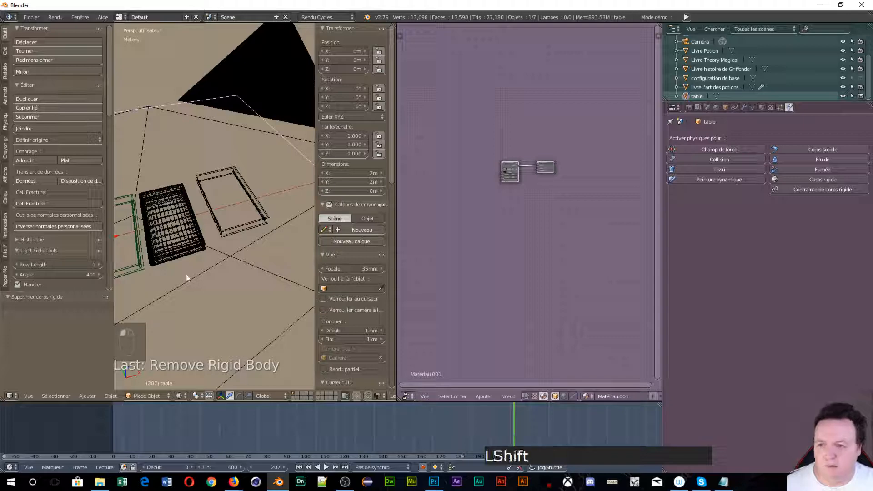
Step: Remove the rigid body physics from Livre Theory Magical and Livre Potion
{"action": "middle_click_drag", "start_coordinate": [187, 277], "coordinate": [246, 215], "text": "shift"}
{"action": "right_click", "coordinate": [246, 215]}
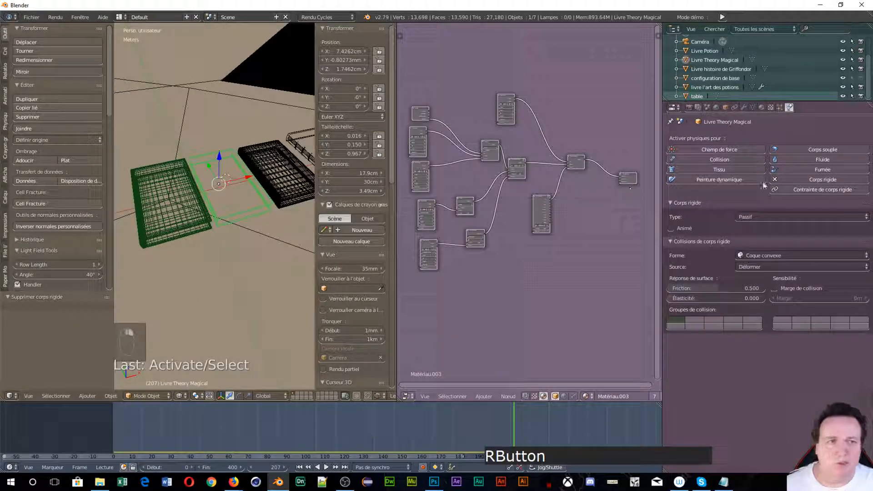
{"action": "left_click", "coordinate": [777, 180]}
{"action": "right_click", "coordinate": [143, 236]}
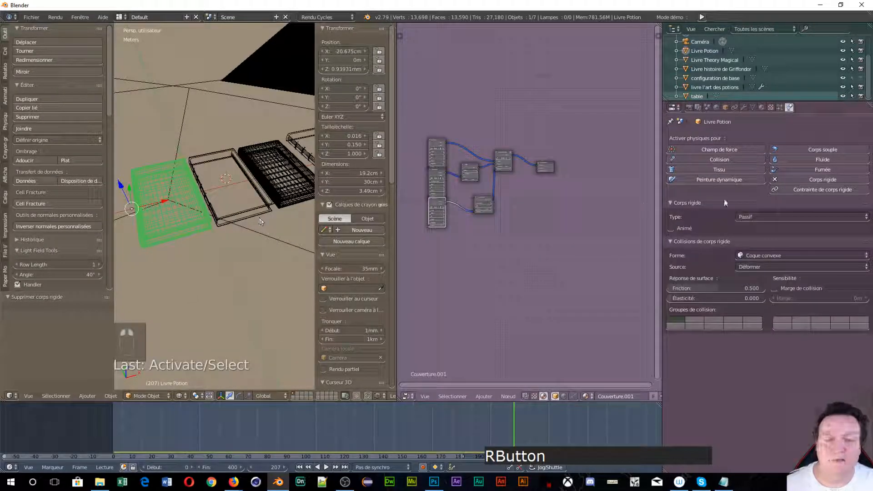
{"action": "left_click", "coordinate": [775, 180]}
{"action": "scroll", "coordinate": [214, 124], "scroll_direction": "down", "scroll_amount": 3}
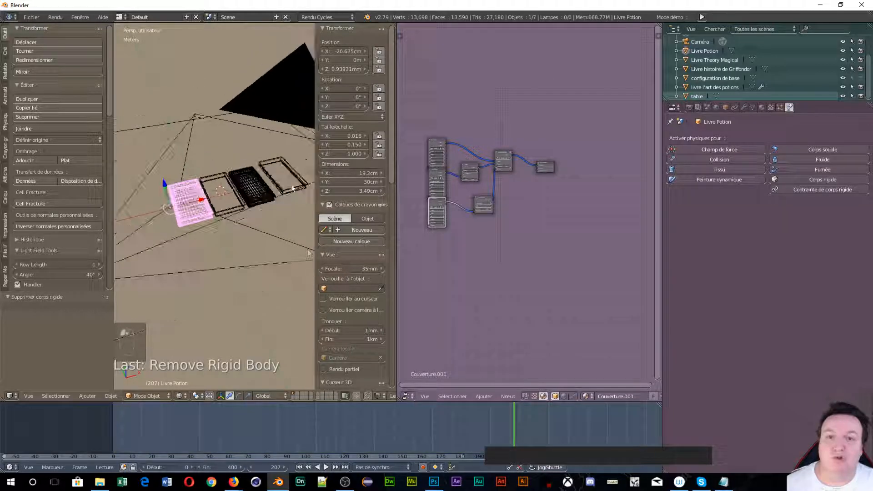
Step: Compare the material node trees of Livre Potion, Livre Theory Magical and livre l'art des potions
{"action": "scroll", "coordinate": [542, 219], "scroll_direction": "up", "scroll_amount": 4}
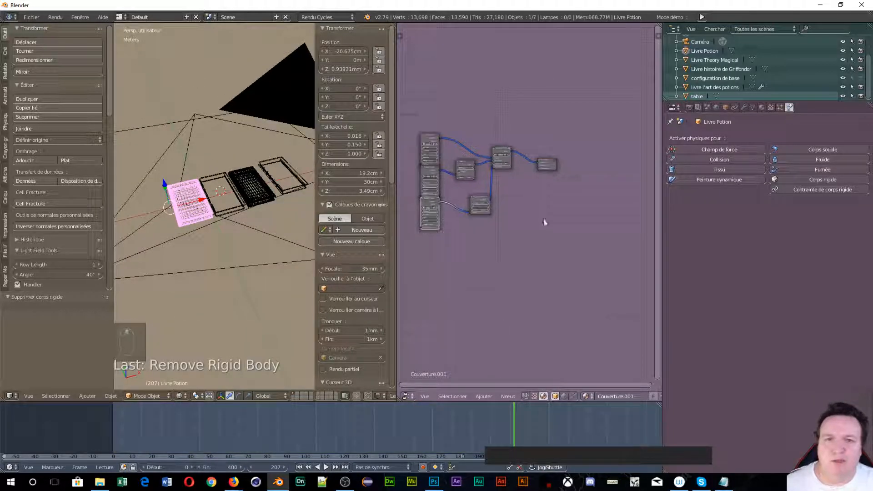
{"action": "middle_click_drag", "start_coordinate": [545, 190], "coordinate": [590, 203]}
{"action": "scroll", "coordinate": [432, 292], "scroll_direction": "up", "scroll_amount": 3}
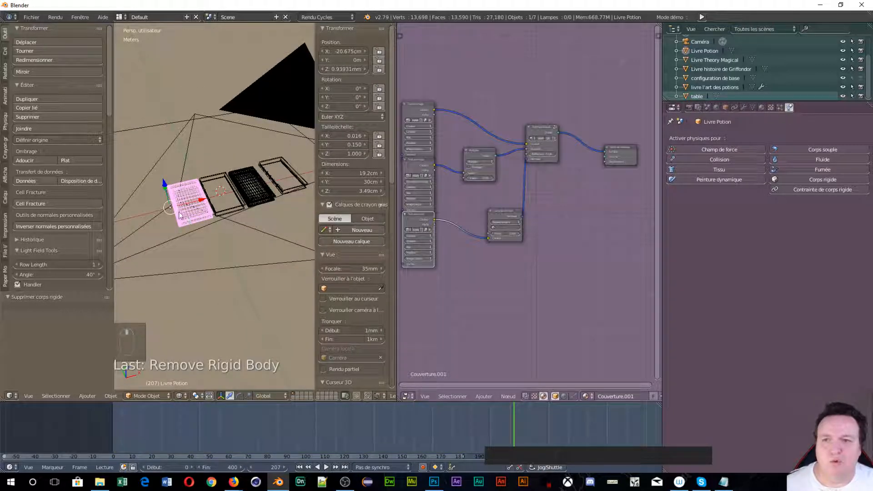
{"action": "right_click", "coordinate": [218, 211]}
{"action": "scroll", "coordinate": [577, 164], "scroll_direction": "down", "scroll_amount": 3}
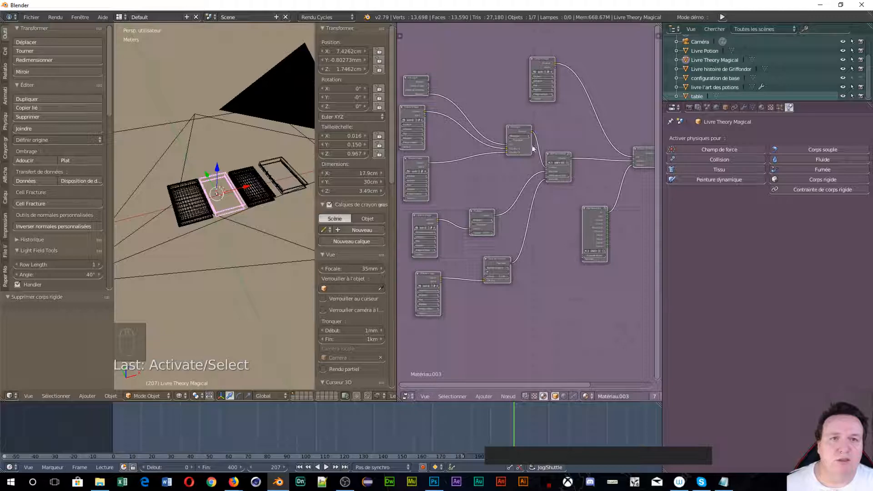
{"action": "right_click", "coordinate": [261, 200]}
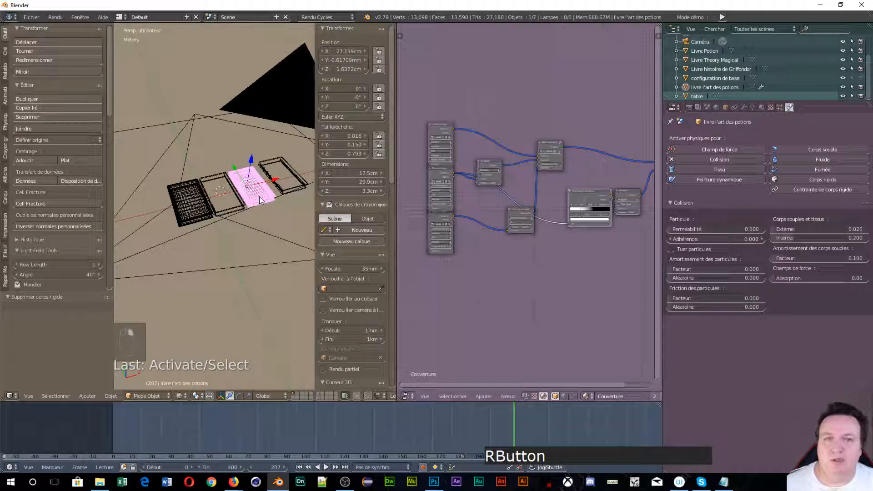
{"action": "mouse_move", "coordinate": [606, 269]}
{"action": "middle_mouse_down"}
{"action": "mouse_move", "coordinate": [601, 286]}
{"action": "mouse_move", "coordinate": [599, 261]}
{"action": "middle_mouse_up"}
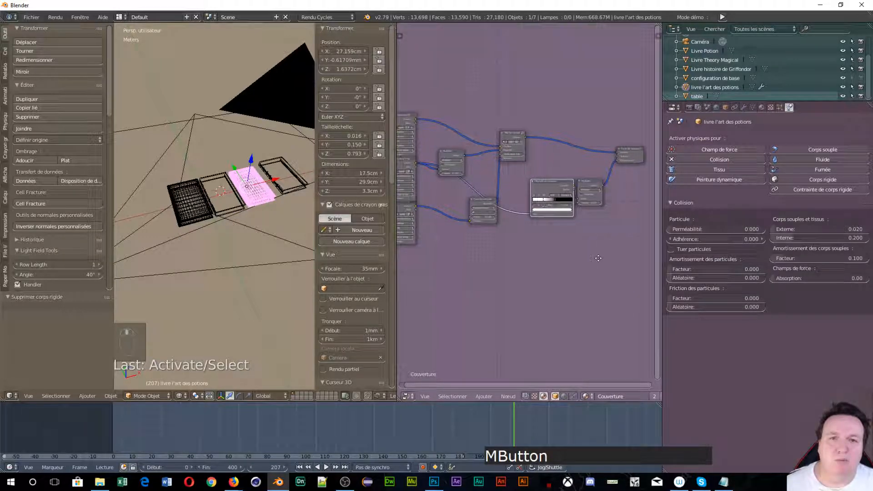
Step: Switch the 3D view to Rendered shading and inspect the relief on the L'Art des Potions cover up close
{"action": "scroll", "coordinate": [283, 226], "scroll_direction": "up", "scroll_amount": 2}
{"action": "scroll", "coordinate": [277, 221], "scroll_direction": "up", "scroll_amount": 1}
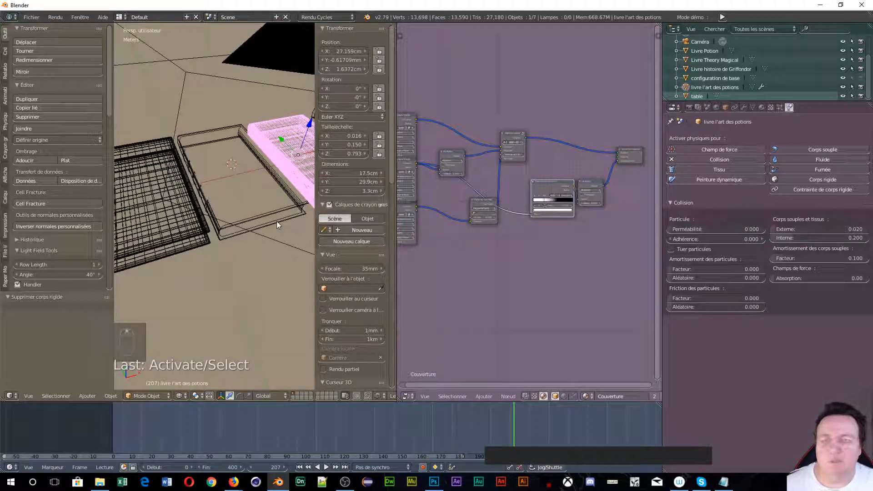
{"action": "key", "text": "shift+z"}
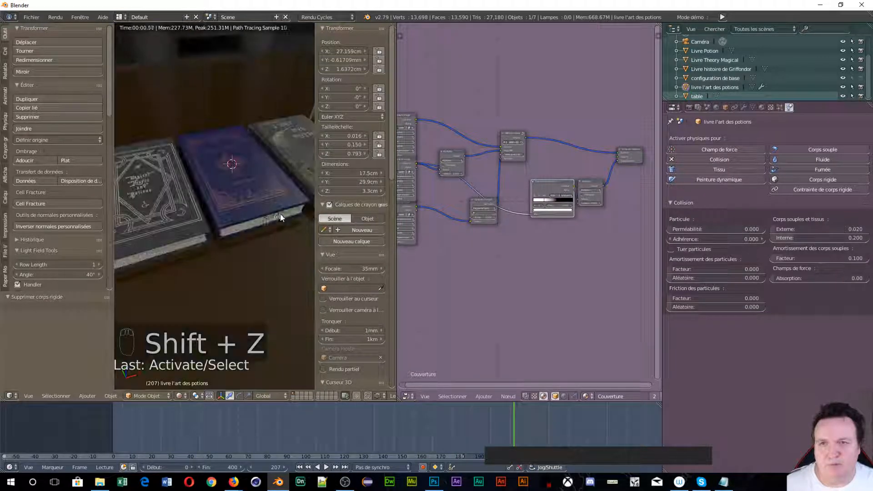
{"action": "middle_click_drag", "start_coordinate": [273, 204], "coordinate": [184, 198], "text": "shift"}
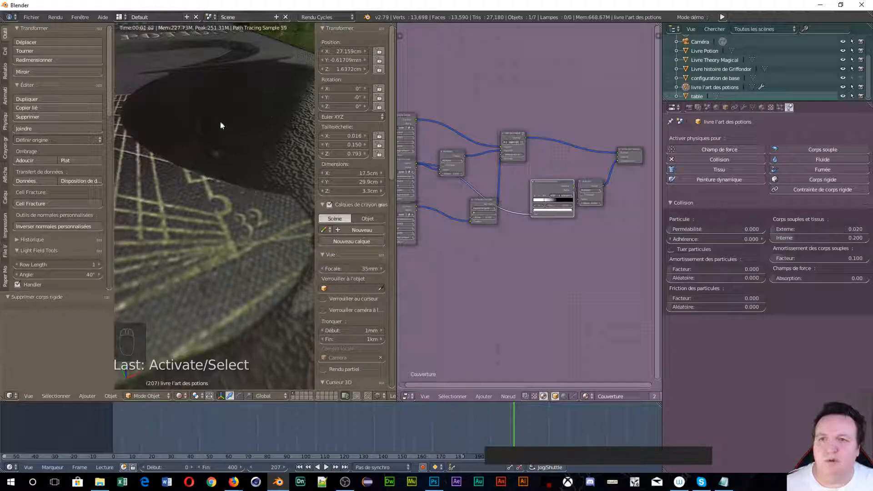
{"action": "middle_click_drag", "start_coordinate": [220, 122], "coordinate": [287, 141]}
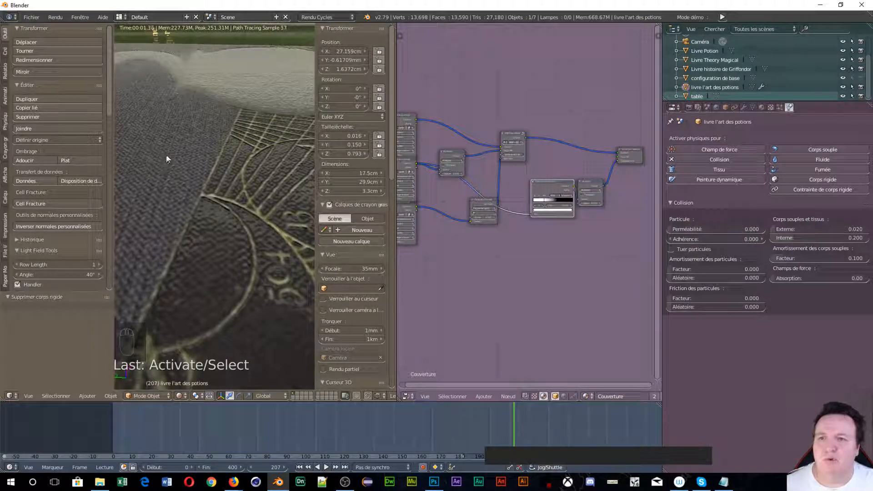
{"action": "middle_click_drag", "start_coordinate": [177, 167], "coordinate": [220, 151]}
{"action": "scroll", "coordinate": [261, 181], "scroll_direction": "up", "scroll_amount": 3}
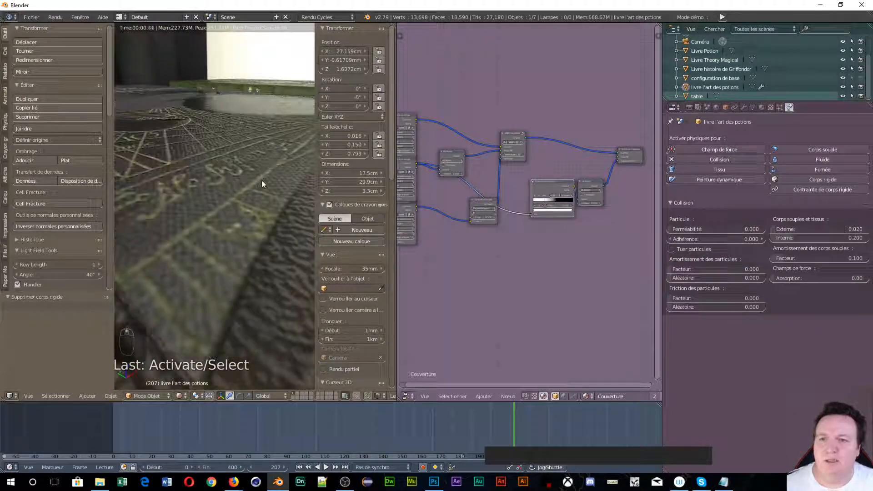
Step: Move the Multiplier node feeding the displacement away from the colour ramp and view the image texture nodes
{"action": "scroll", "coordinate": [514, 245], "scroll_direction": "up", "scroll_amount": 2}
{"action": "middle_click_drag", "start_coordinate": [541, 247], "coordinate": [449, 302]}
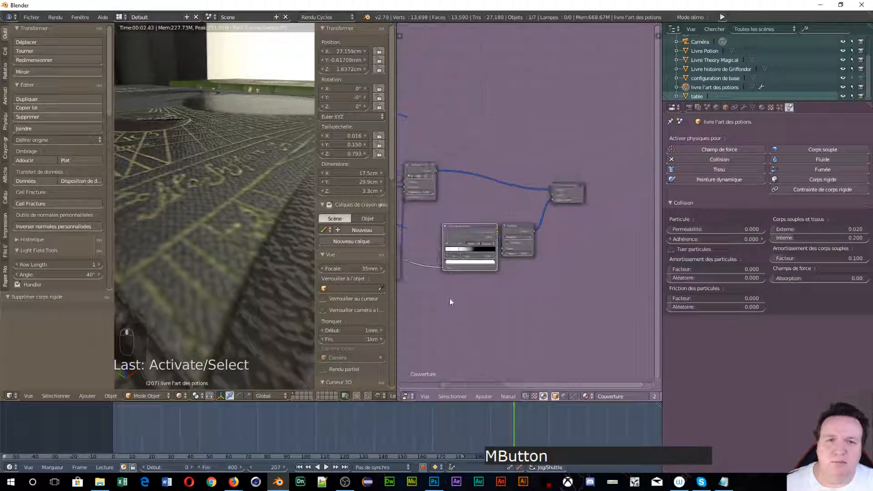
{"action": "left_click_drag", "start_coordinate": [520, 232], "coordinate": [532, 228]}
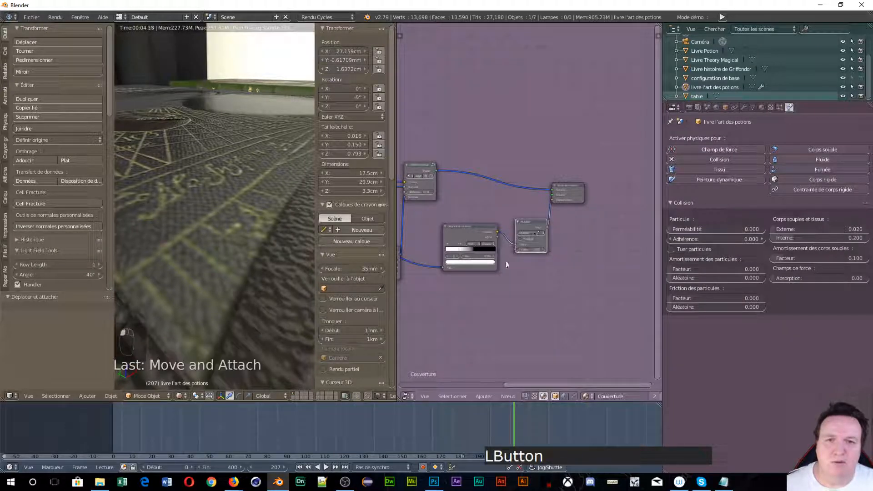
{"action": "scroll", "coordinate": [480, 282], "scroll_direction": "up", "scroll_amount": 2}
{"action": "middle_click_drag", "start_coordinate": [472, 333], "coordinate": [441, 294]}
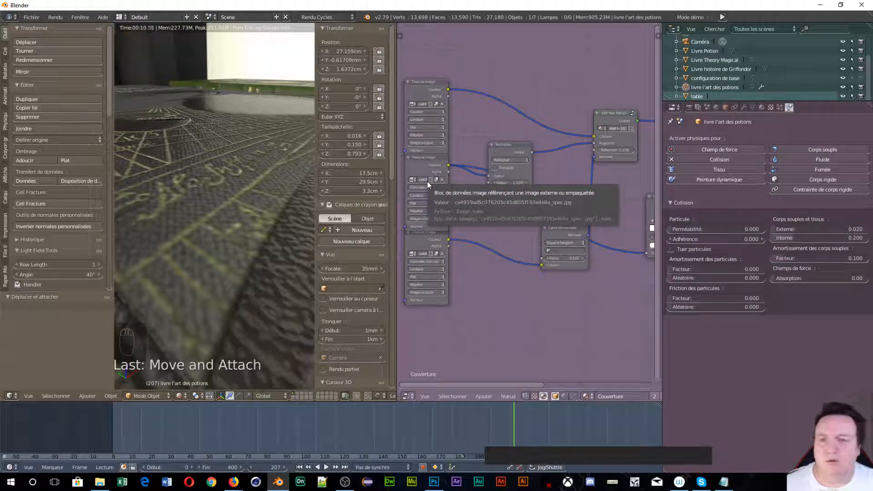
Step: Examine the rendered L'Art des Potions cover and the colour ramp and Multiplier nodes that drive its displacement
{"action": "mouse_move", "coordinate": [231, 171]}
{"action": "middle_mouse_down"}
{"action": "mouse_move", "coordinate": [254, 216]}
{"action": "mouse_move", "coordinate": [217, 136]}
{"action": "mouse_move", "coordinate": [204, 131]}
{"action": "mouse_move", "coordinate": [217, 135]}
{"action": "mouse_move", "coordinate": [190, 135]}
{"action": "mouse_move", "coordinate": [172, 121]}
{"action": "mouse_move", "coordinate": [200, 131]}
{"action": "mouse_move", "coordinate": [219, 164]}
{"action": "middle_mouse_up"}
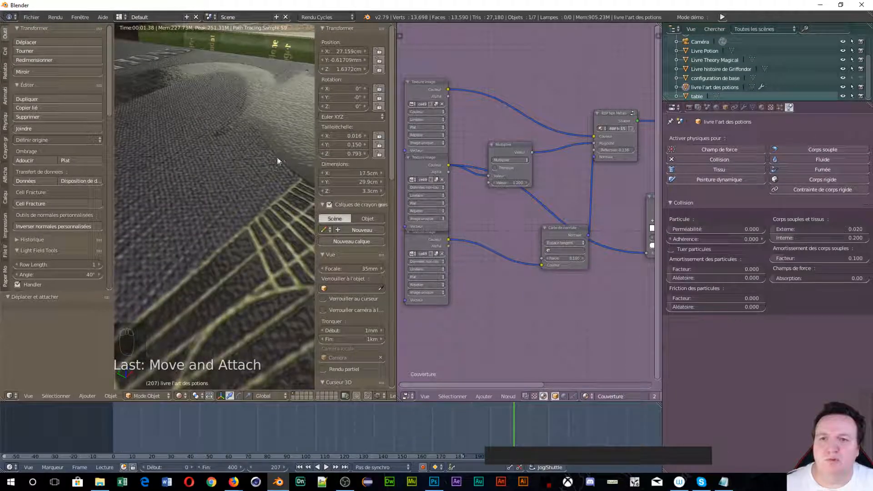
{"action": "scroll", "coordinate": [248, 236], "scroll_direction": "down", "scroll_amount": 6}
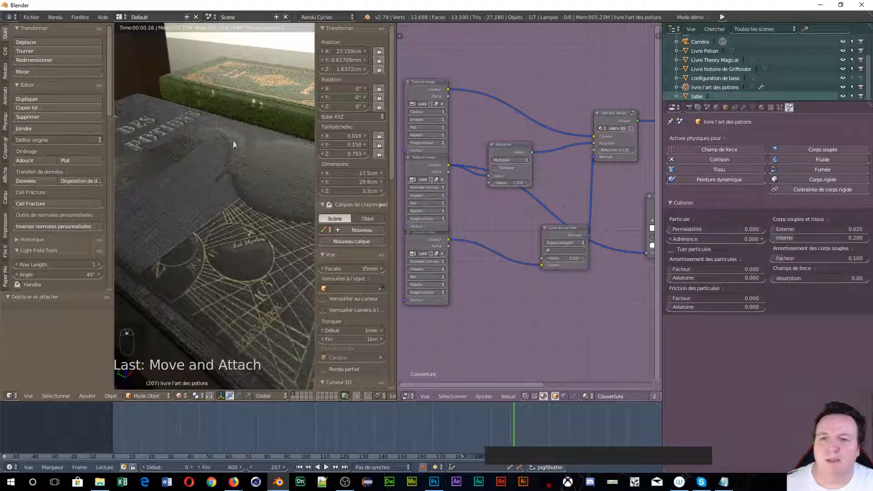
{"action": "middle_click_drag", "start_coordinate": [241, 284], "coordinate": [239, 172], "text": "shift"}
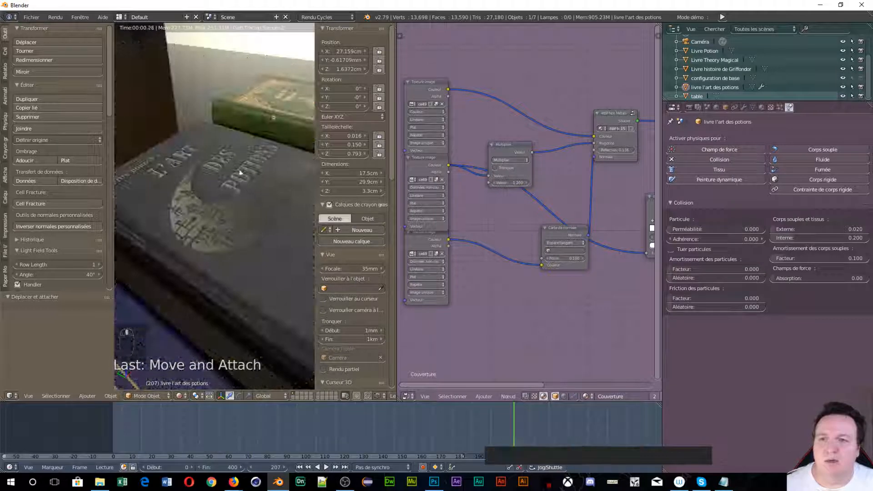
{"action": "middle_click_drag", "start_coordinate": [654, 272], "coordinate": [509, 251], "text": "shift"}
{"action": "scroll", "coordinate": [509, 252], "scroll_direction": "up", "scroll_amount": 3}
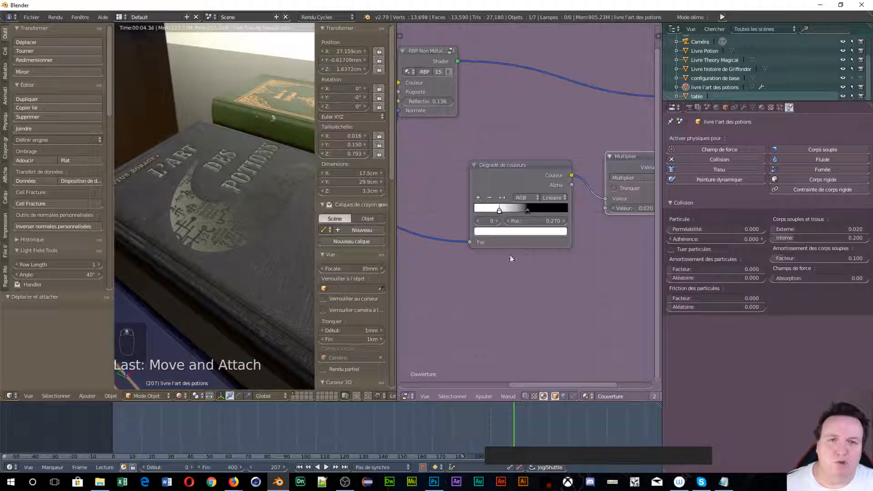
{"action": "middle_click_drag", "start_coordinate": [514, 309], "coordinate": [488, 300]}
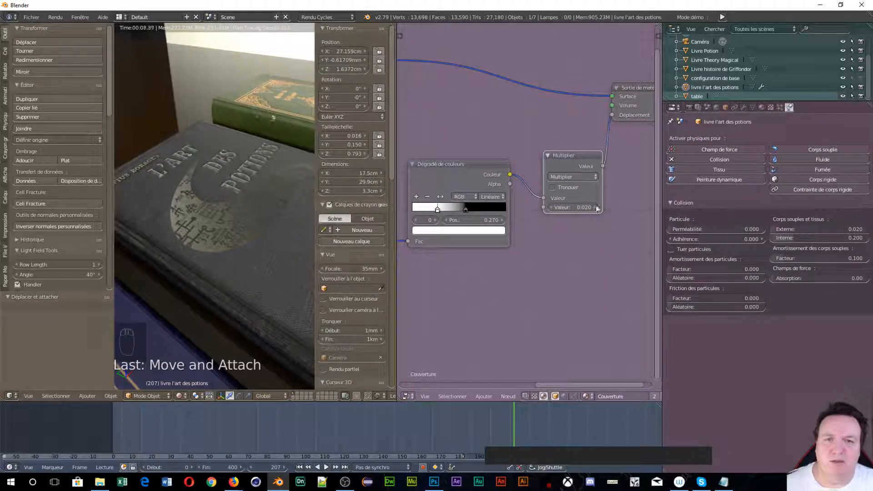
Step: Set the displacement Multiplier node's value to 0.490 and inspect the exaggerated relief along the cover's edge
{"action": "middle_click_drag", "start_coordinate": [244, 206], "coordinate": [125, 156], "text": "shift"}
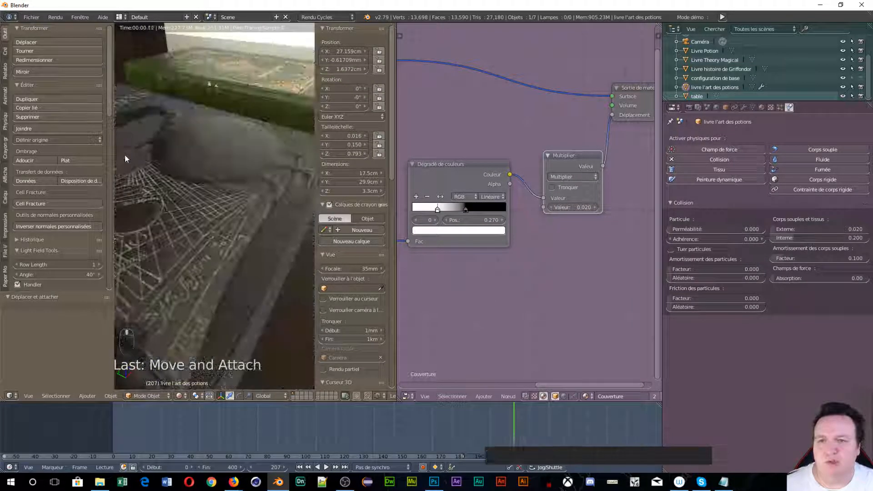
{"action": "left_click_drag", "start_coordinate": [594, 210], "coordinate": [634, 210], "text": "shift"}
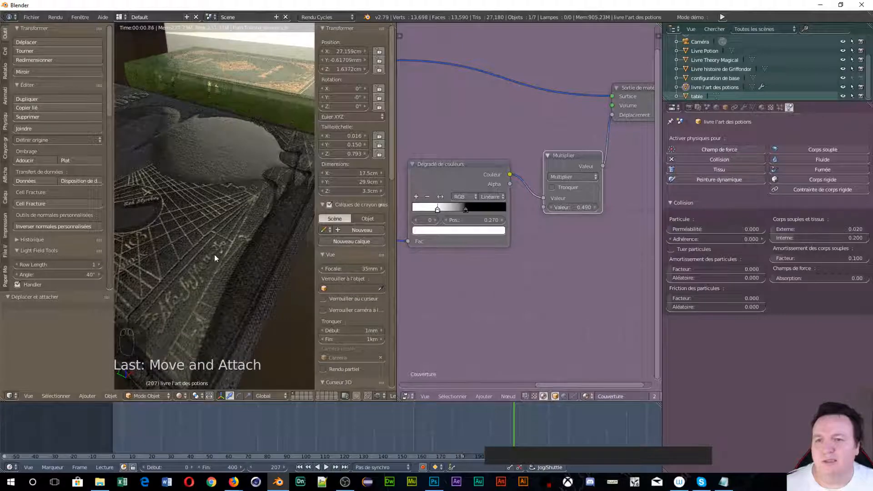
{"action": "middle_click_drag", "start_coordinate": [214, 255], "coordinate": [222, 192]}
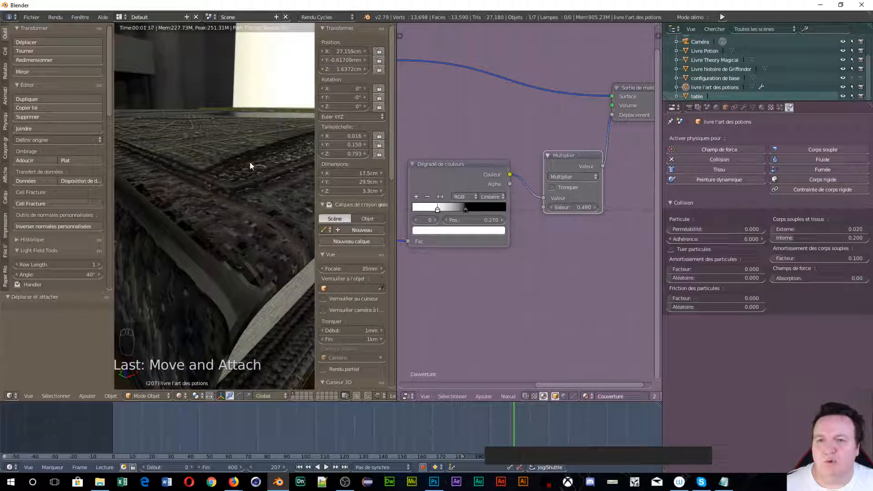
Step: Set the displacement Multiplier node's value to 0.020 and check the whole cover in the rendered view
{"action": "left_click_drag", "start_coordinate": [569, 211], "coordinate": [528, 211], "text": "shift"}
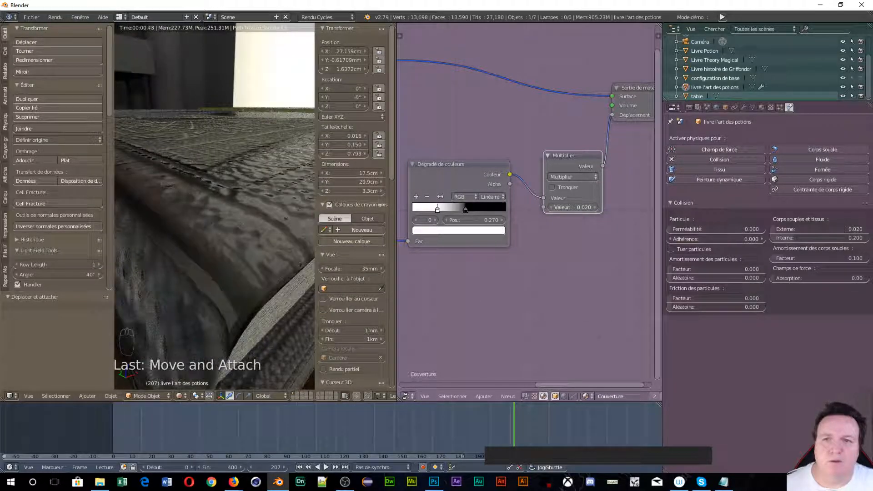
{"action": "middle_click_drag", "start_coordinate": [208, 165], "coordinate": [171, 154]}
{"action": "scroll", "coordinate": [171, 154], "scroll_direction": "down", "scroll_amount": 3}
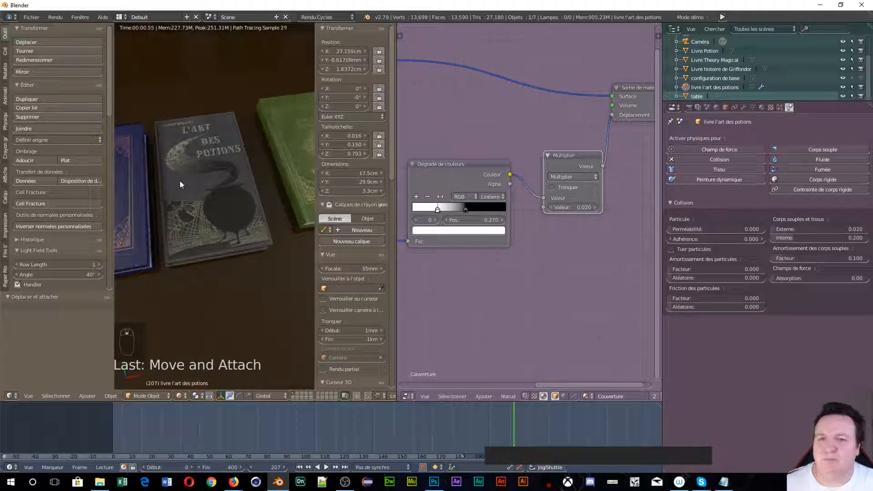
Step: Select the black stop of the colour ramp and inspect the fine line pattern on the rendered cover up close
{"action": "left_click", "coordinate": [465, 210]}
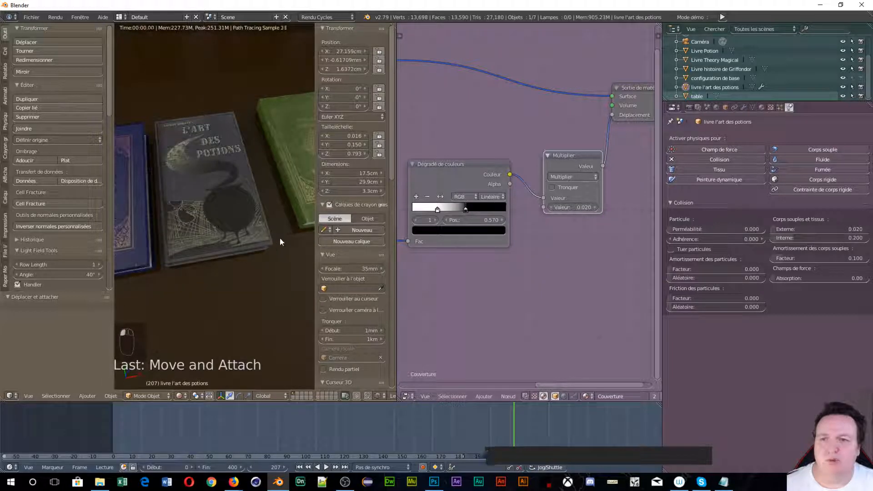
{"action": "middle_click_drag", "start_coordinate": [280, 238], "coordinate": [307, 184]}
{"action": "scroll", "coordinate": [198, 236], "scroll_direction": "up", "scroll_amount": 4}
{"action": "scroll", "coordinate": [236, 154], "scroll_direction": "up", "scroll_amount": 3}
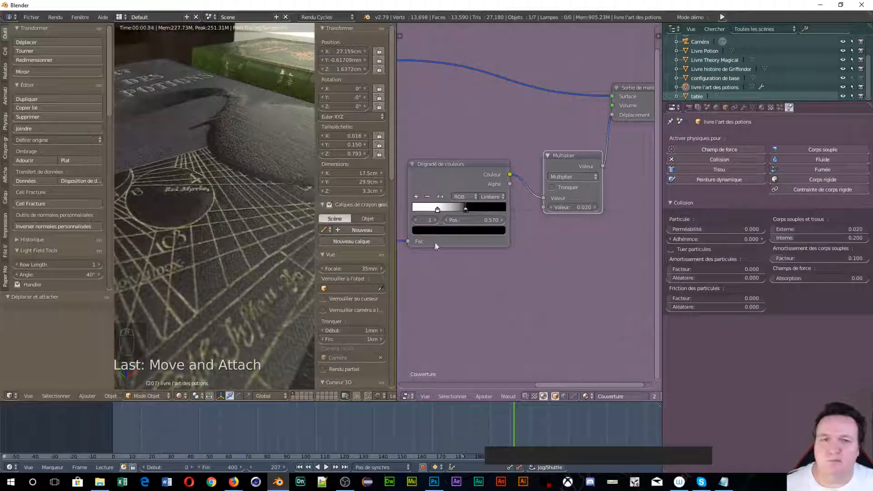
Step: Try another position for the colour ramp's black stop, restore it to 0.57 and view the row of books from above
{"action": "left_click", "coordinate": [468, 222]}
{"action": "left_click_drag", "start_coordinate": [468, 222], "coordinate": [493, 220]}
{"action": "left_click", "coordinate": [469, 219], "text": "shift"}
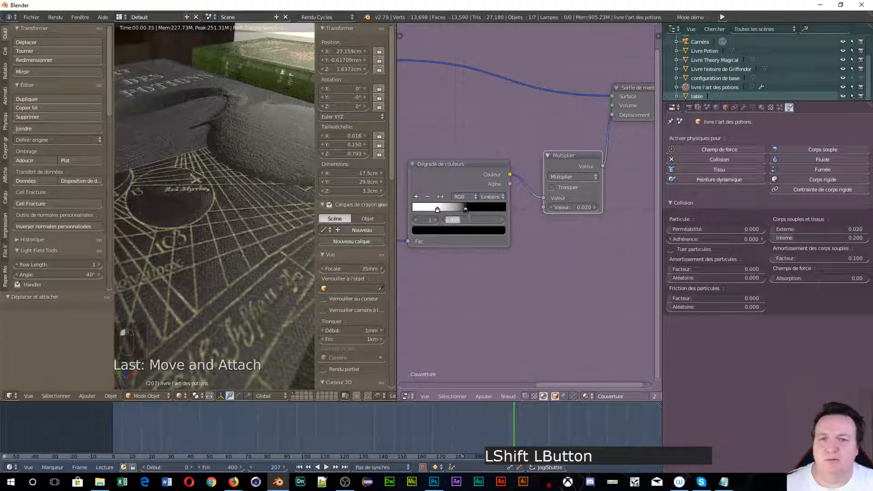
{"action": "type", "text": "0.57"}
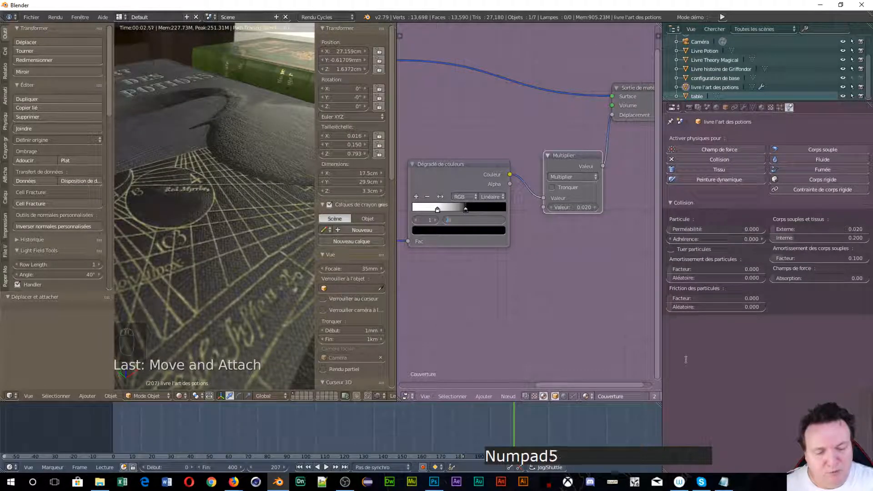
{"action": "key", "text": "Return"}
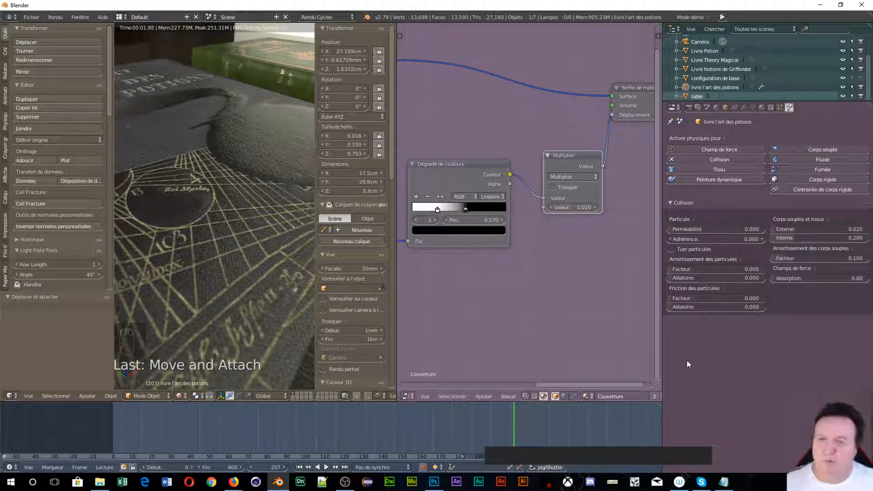
{"action": "scroll", "coordinate": [237, 184], "scroll_direction": "down", "scroll_amount": 10}
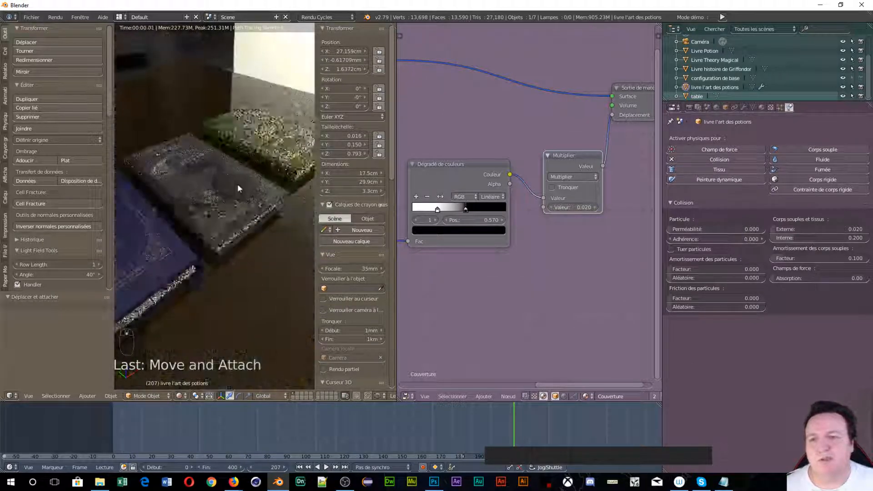
{"action": "middle_click_drag", "start_coordinate": [236, 194], "coordinate": [187, 223]}
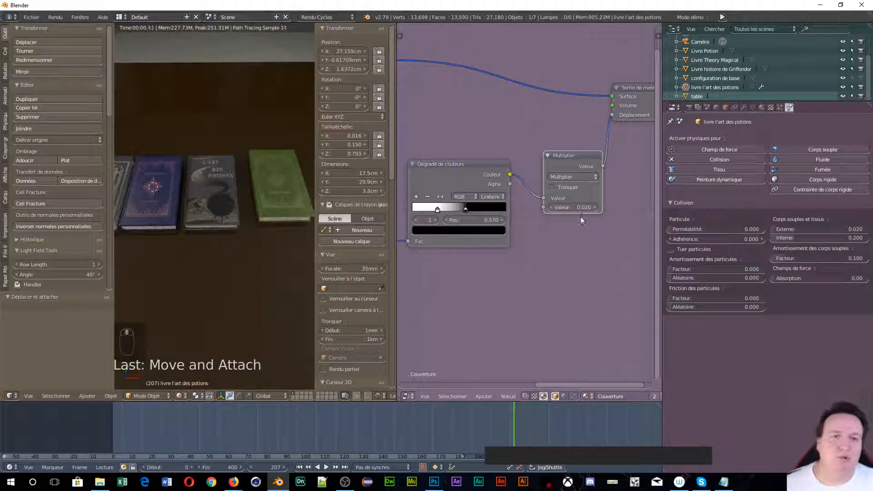
Step: Duplicate the L'Art des Potions book 35.5 cm along the Y axis, behind the original
{"action": "scroll", "coordinate": [566, 238], "scroll_direction": "down", "scroll_amount": 4}
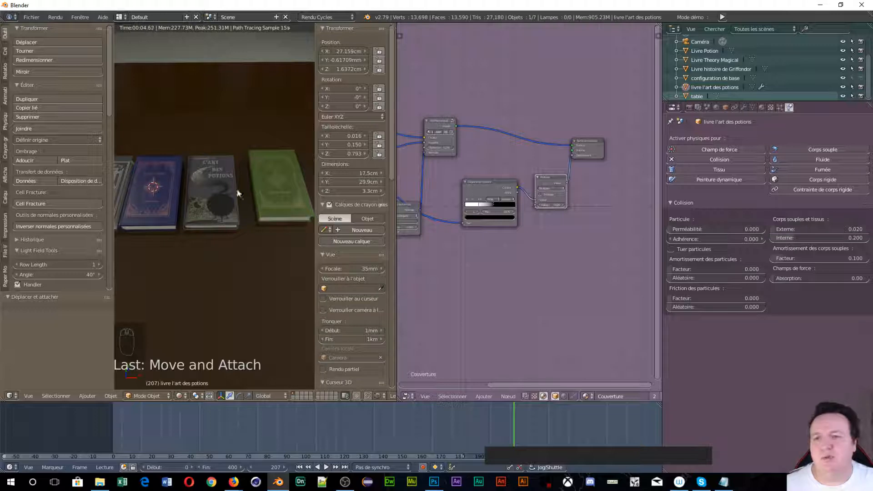
{"action": "right_click", "coordinate": [280, 197]}
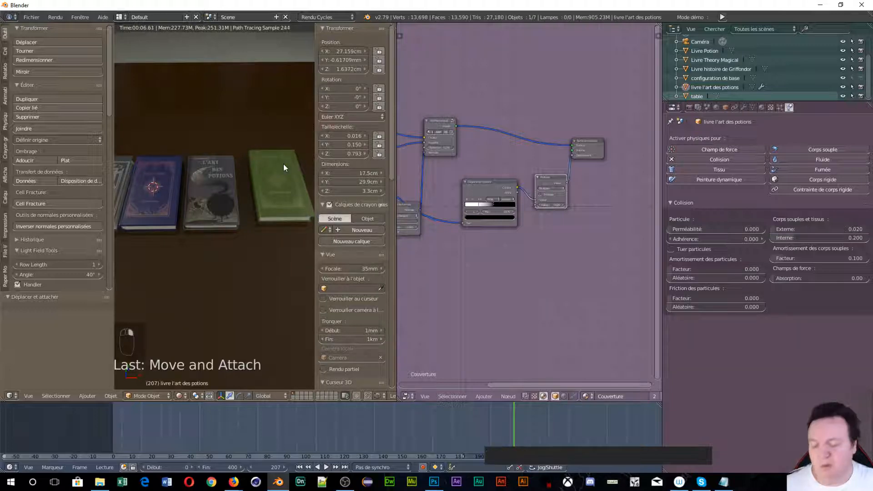
{"action": "key", "text": "shift+d"}
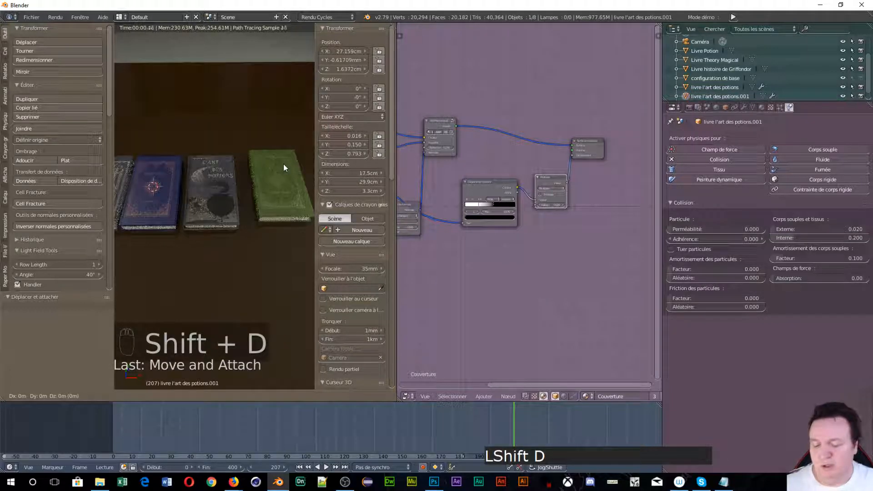
{"action": "key", "text": "y"}
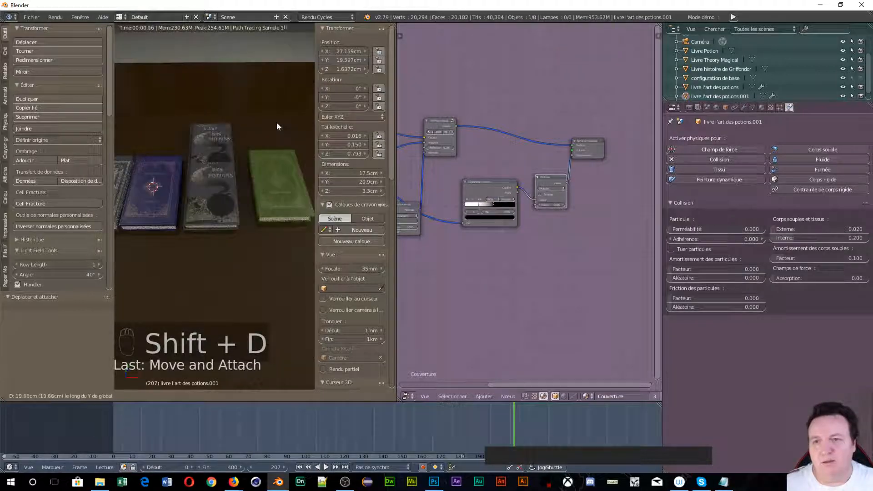
{"action": "left_click", "coordinate": [265, 94]}
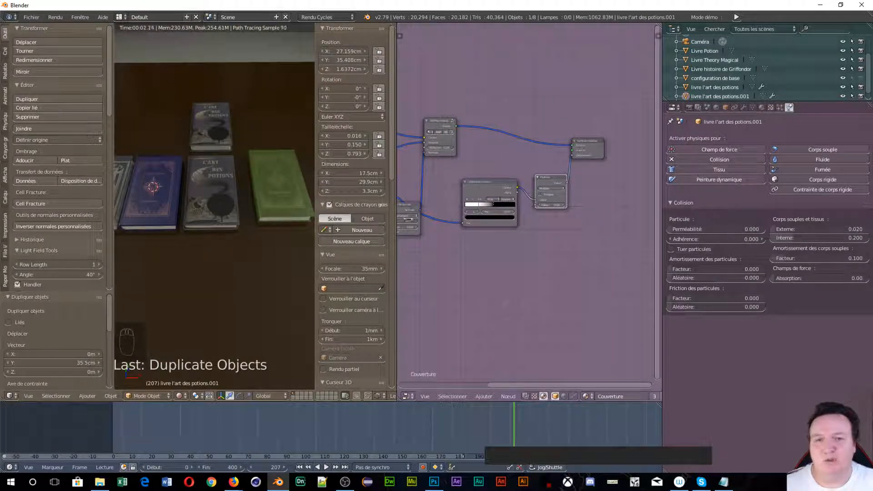
Step: Select the Livre histoire de Griffondor book and duplicate it 33.9 cm along the Y axis
{"action": "middle_click_drag", "start_coordinate": [478, 264], "coordinate": [549, 253]}
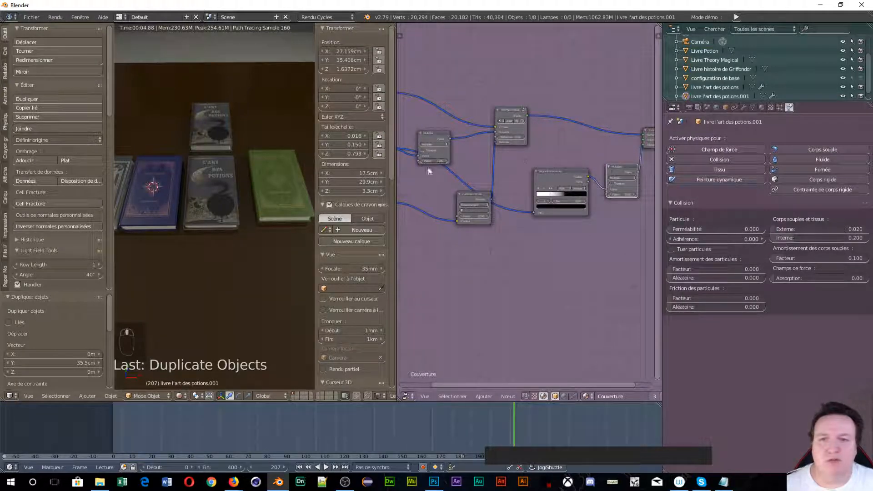
{"action": "left_click", "coordinate": [688, 69]}
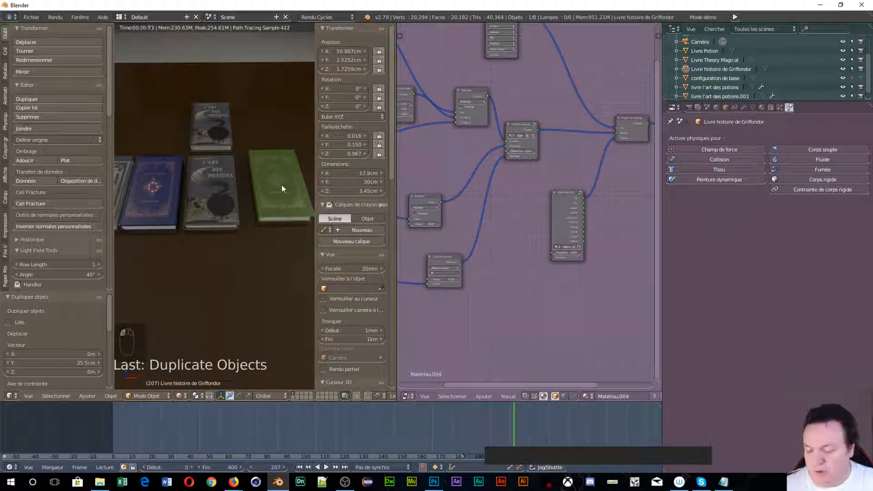
{"action": "key", "text": "shift+d"}
{"action": "key", "text": "y"}
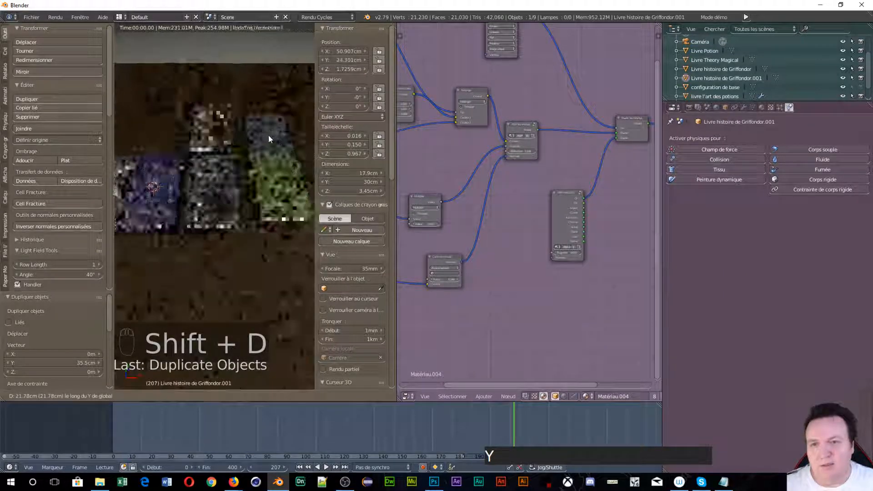
{"action": "left_click", "coordinate": [265, 137]}
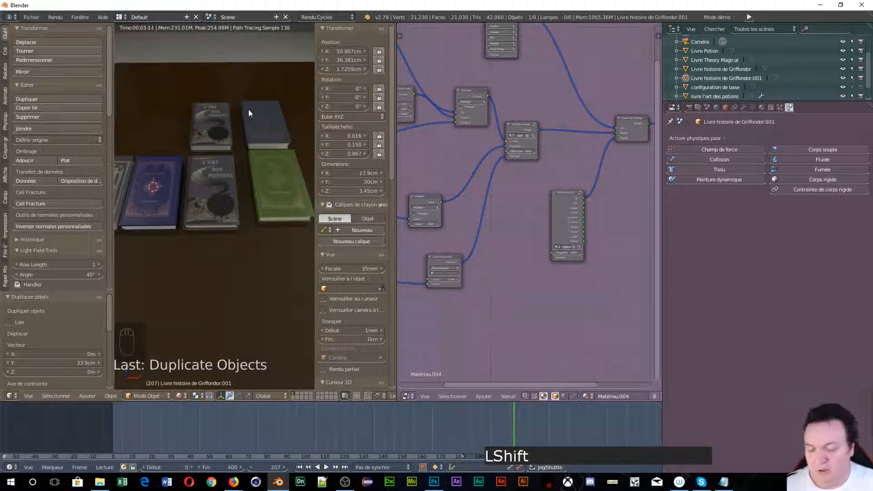
Step: Duplicate the new Griffondor copy -46 cm along X, and duplicate that copy -67.3 cm along Y
{"action": "key", "text": "shift+d"}
{"action": "key", "text": "x"}
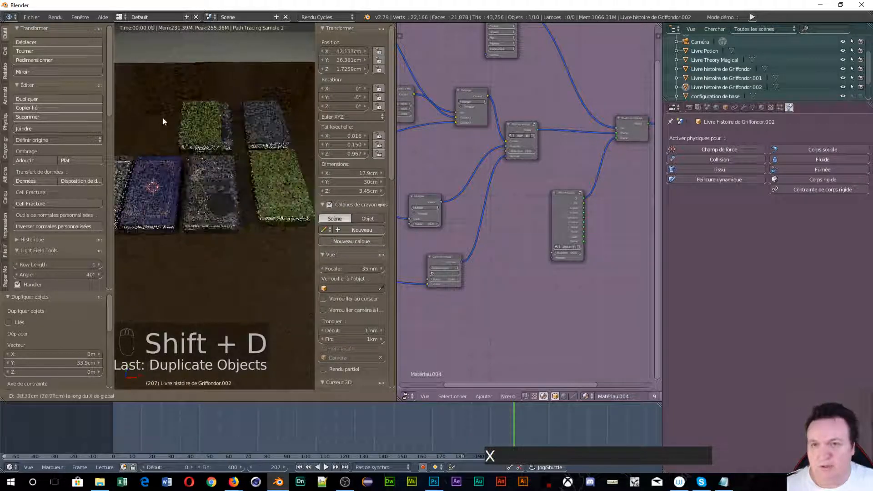
{"action": "left_click", "coordinate": [146, 118]}
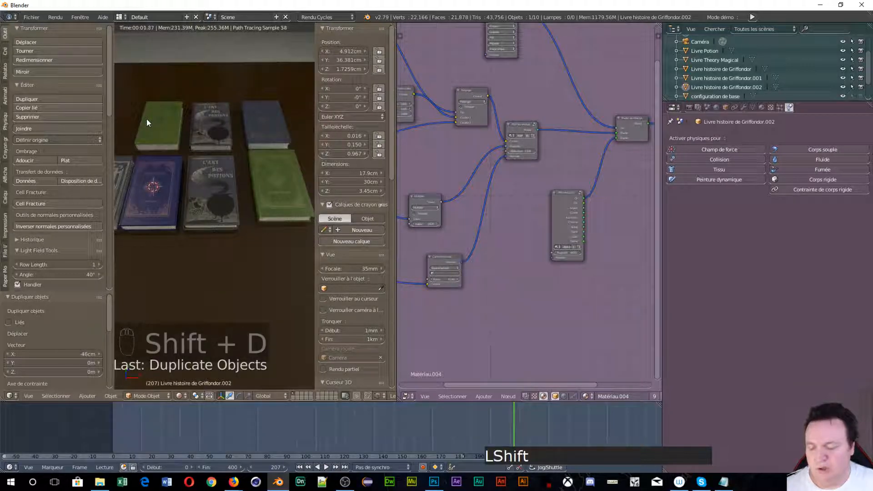
{"action": "key", "text": "shift+d"}
{"action": "key", "text": "y"}
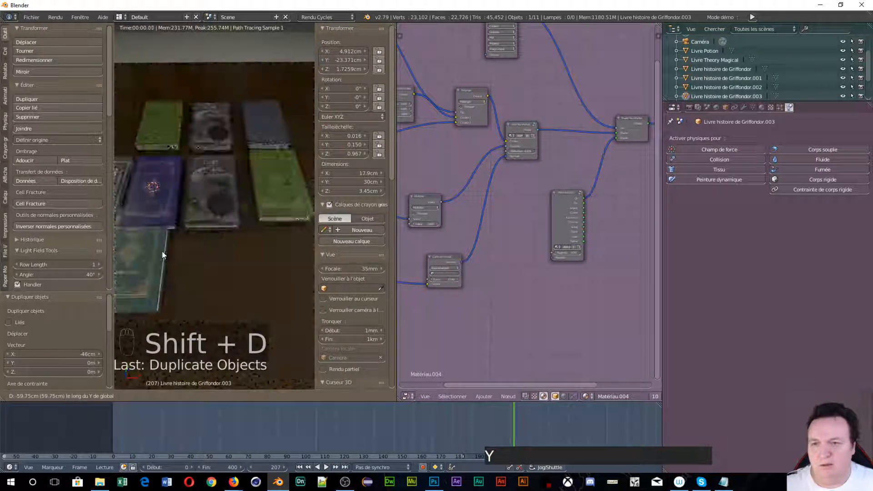
{"action": "left_click", "coordinate": [170, 279]}
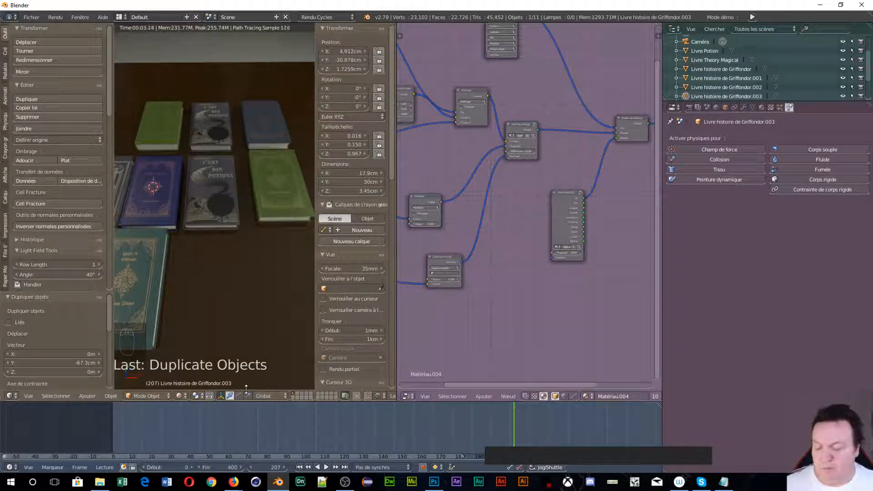
Step: Undo all the book duplications, back to the original row of books
{"action": "key", "text": "ctrl+z"}
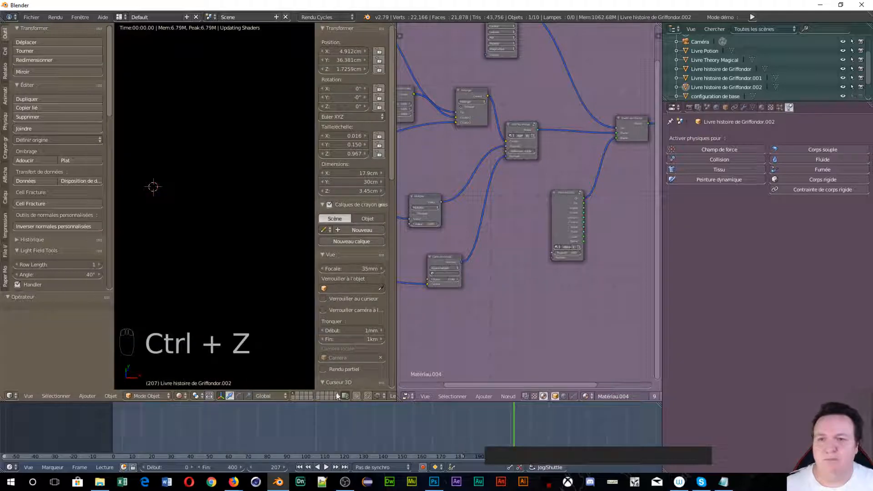
{"action": "key", "text": "ctrl+z"}
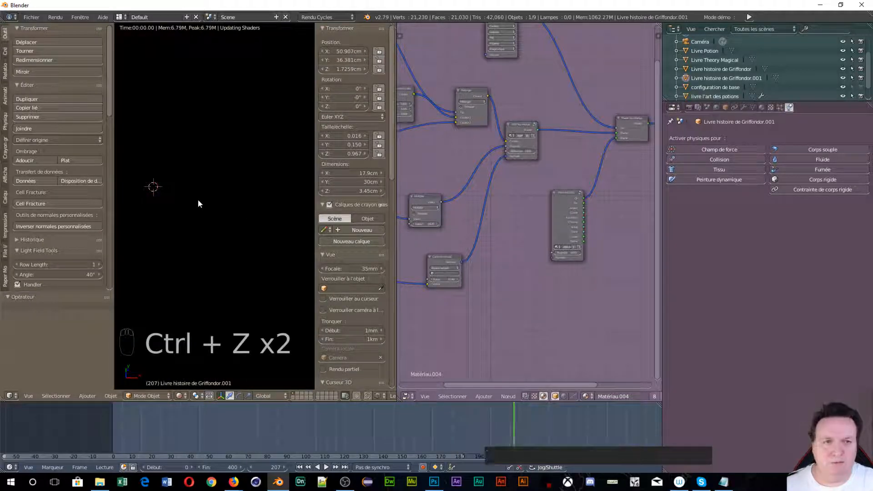
{"action": "key", "text": "ctrl+z"}
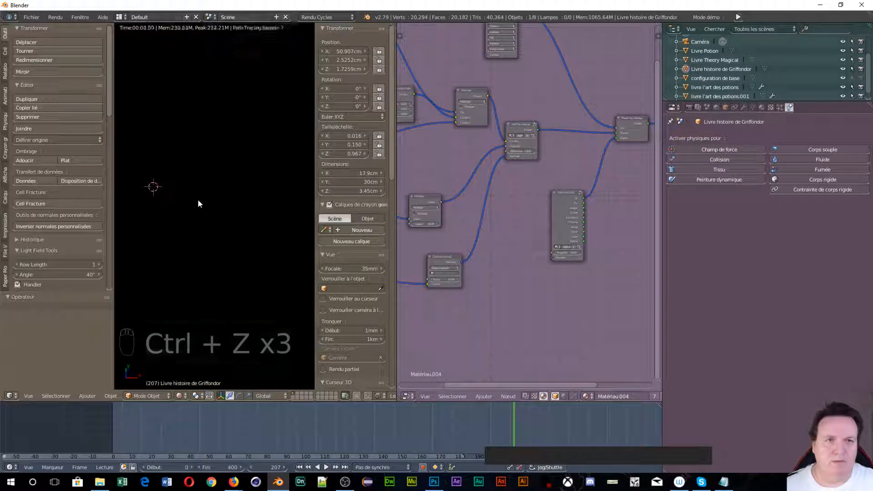
{"action": "key", "text": "ctrl+z"}
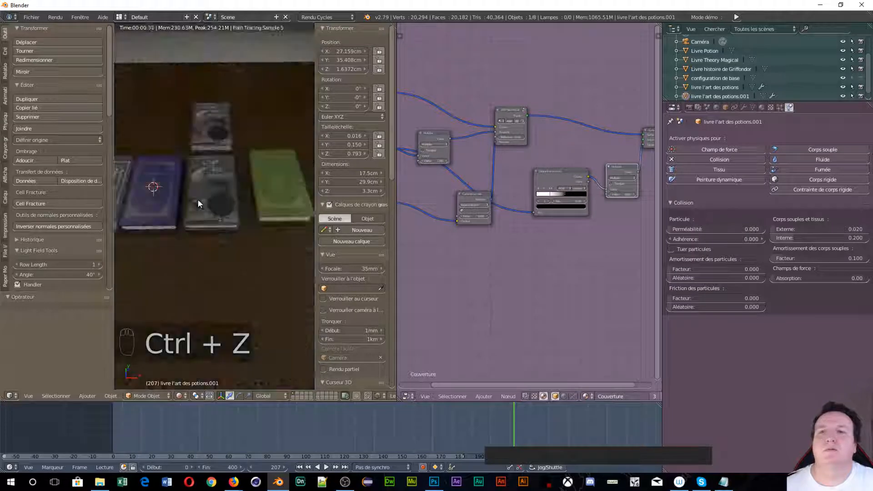
{"action": "key", "text": "ctrl+z"}
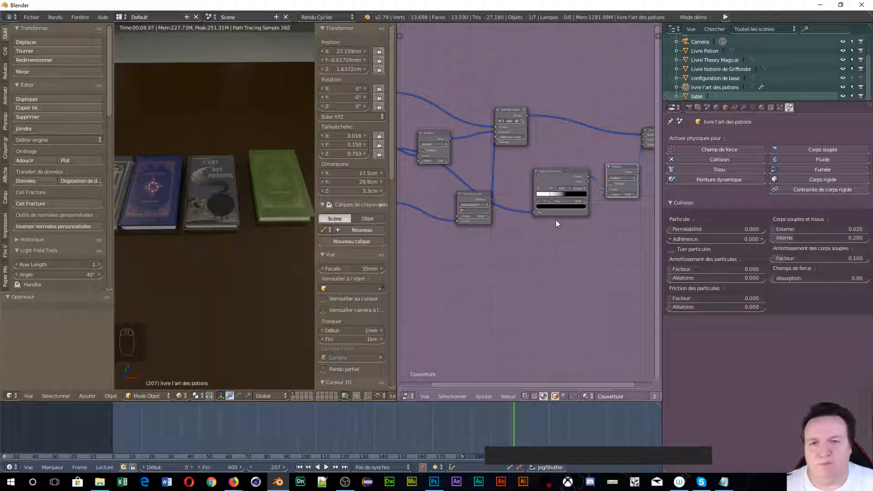
Step: Select the Livre histoire de Griffondor book and examine its whole Matériau.004 node tree in a maximized node editor
{"action": "key", "text": "Home"}
{"action": "right_click", "coordinate": [282, 202]}
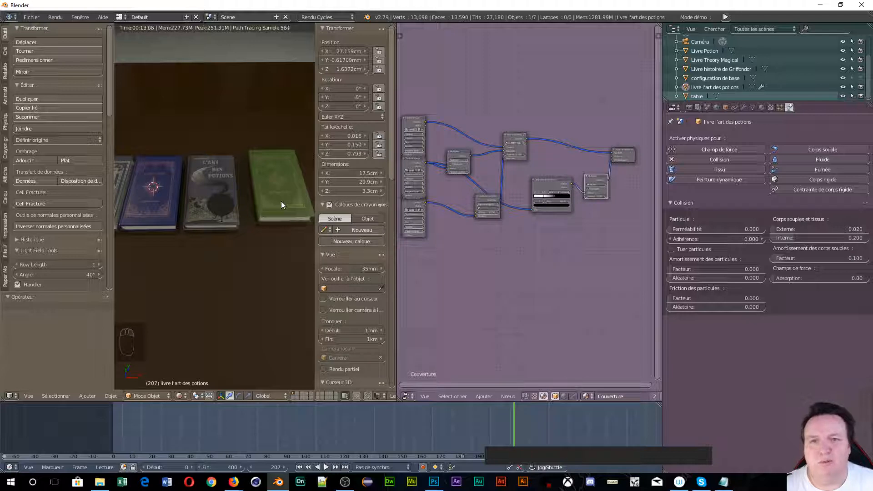
{"action": "left_click", "coordinate": [689, 69]}
{"action": "middle_click_drag", "start_coordinate": [513, 186], "coordinate": [526, 207]}
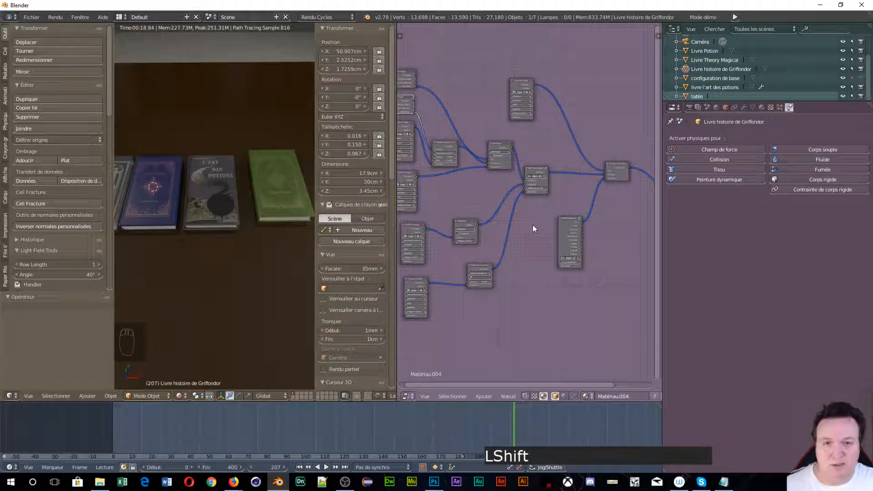
{"action": "key", "text": "shift+space"}
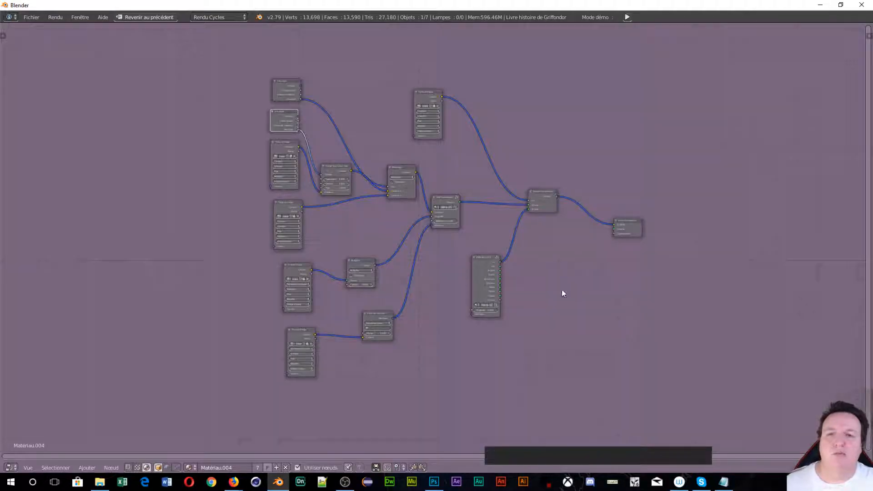
{"action": "middle_click_drag", "start_coordinate": [563, 294], "coordinate": [531, 266]}
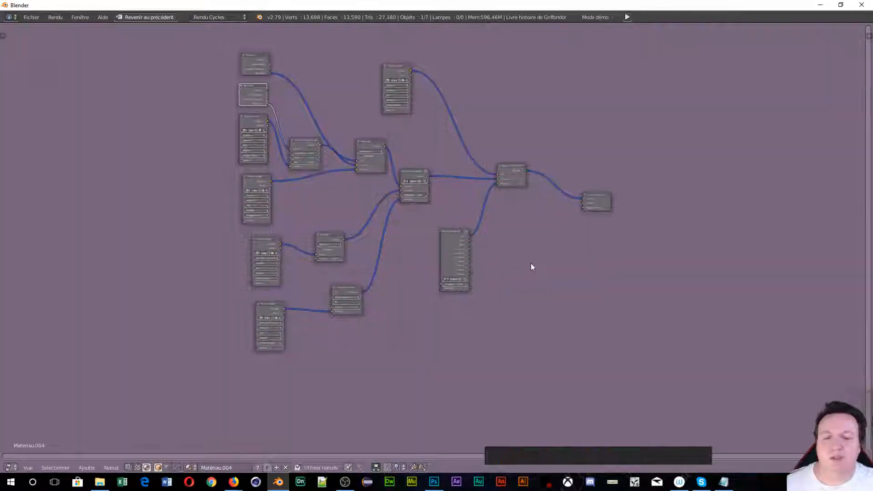
Step: Switch to Photoshop and step histoire de griffondor_ecriture.jpg back through its history to the teal cover with blue ornaments
{"action": "left_click", "coordinate": [435, 484]}
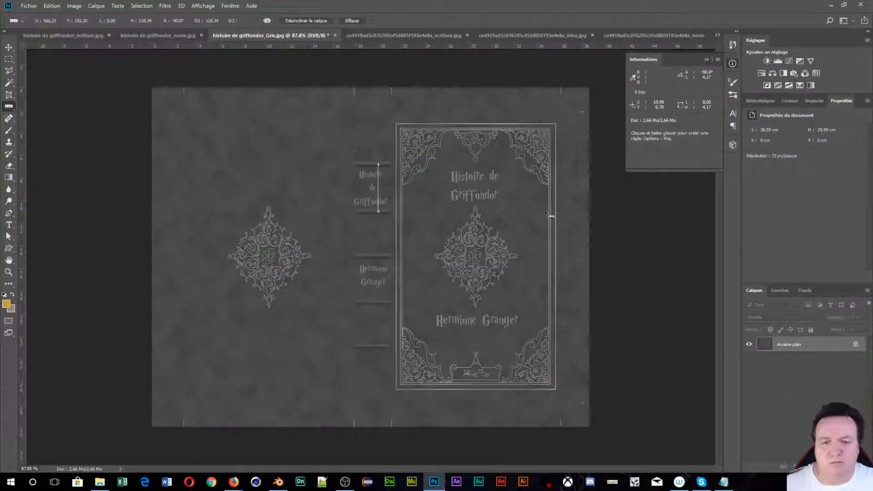
{"action": "left_click", "coordinate": [157, 36]}
{"action": "left_click", "coordinate": [75, 35]}
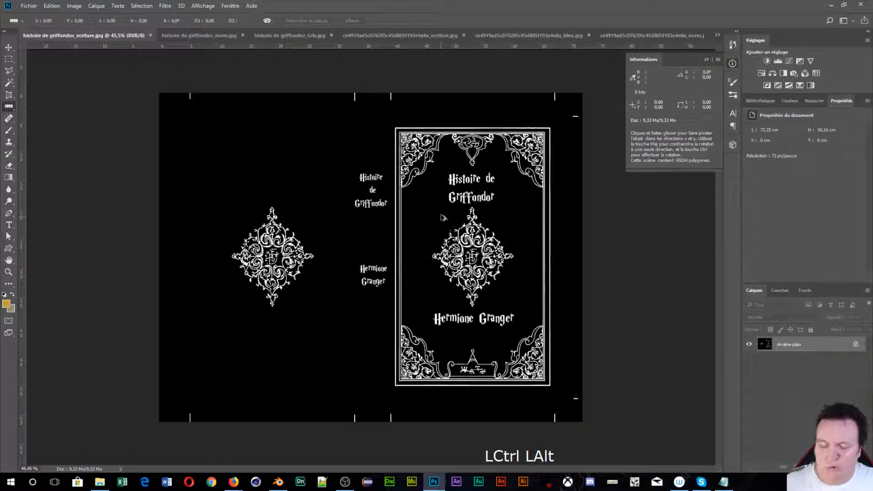
{"action": "key", "text": "ctrl+alt+z"}
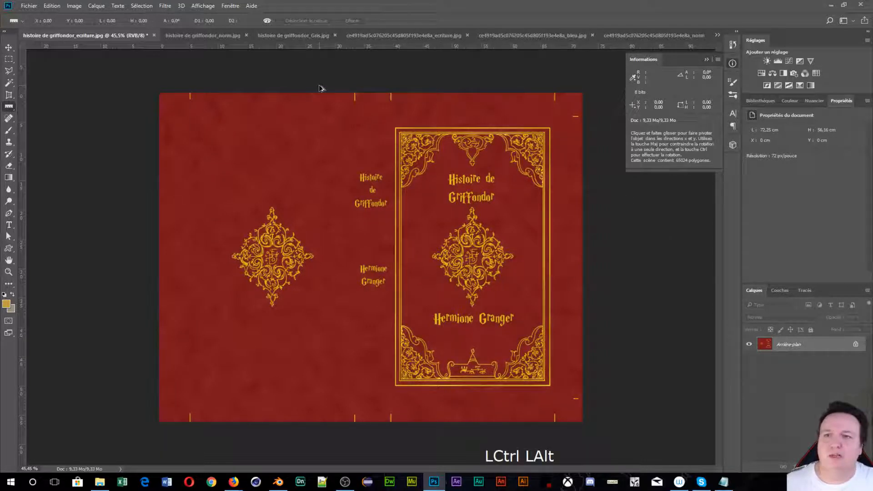
{"action": "key", "text": "ctrl+alt+z"}
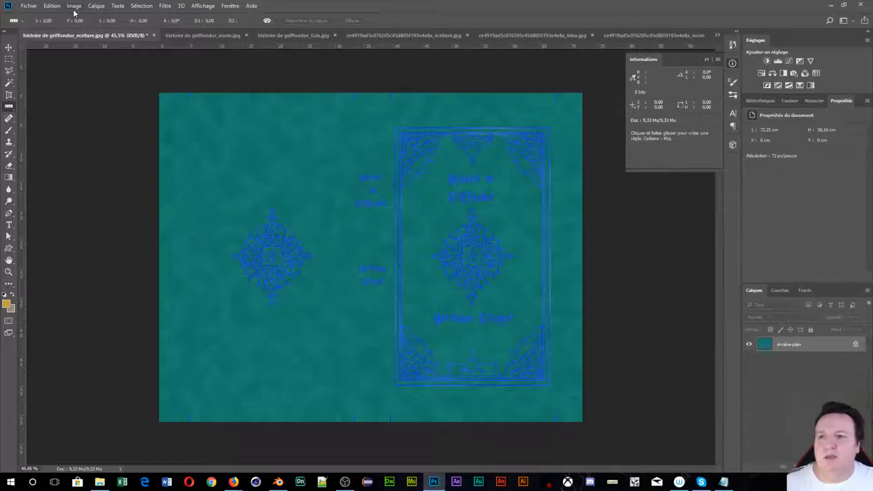
Step: Apply a Hue/Saturation adjustment with the hue at -170 to recolour the teal cover red with gold ornaments
{"action": "left_click", "coordinate": [73, 6]}
{"action": "mouse_move", "coordinate": [128, 30]}
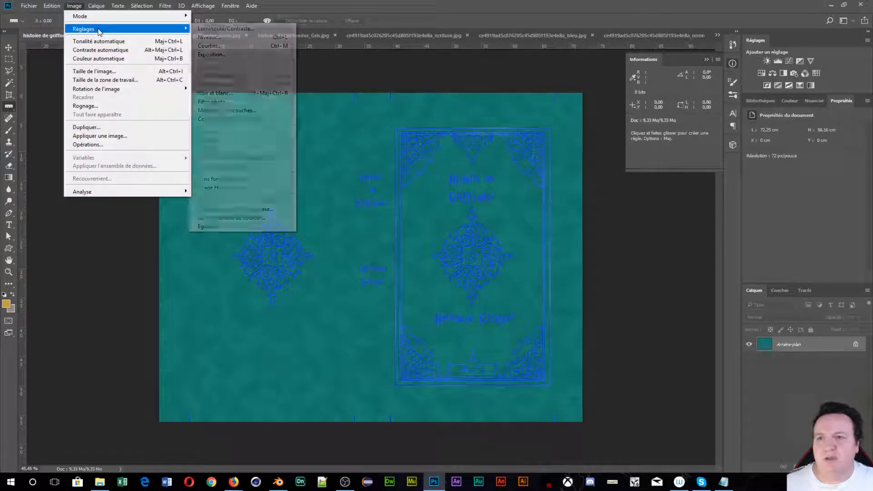
{"action": "left_click", "coordinate": [220, 76]}
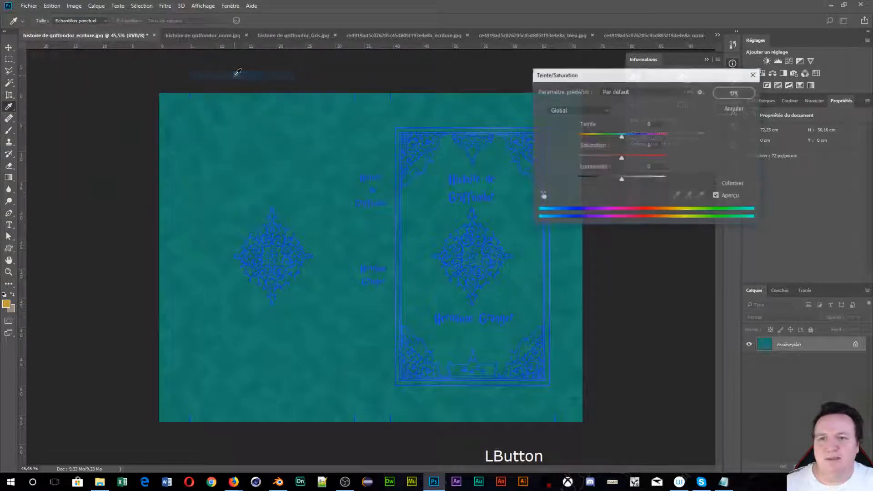
{"action": "left_click_drag", "start_coordinate": [622, 138], "coordinate": [580, 144]}
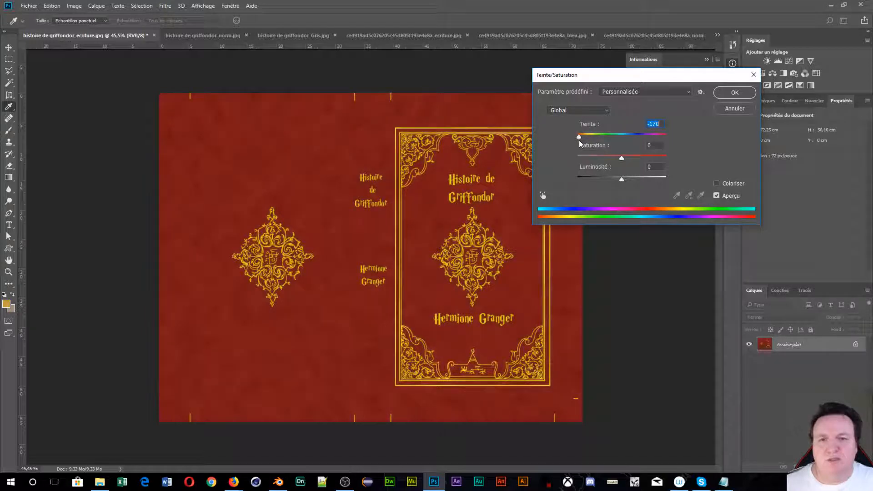
{"action": "left_click", "coordinate": [734, 93]}
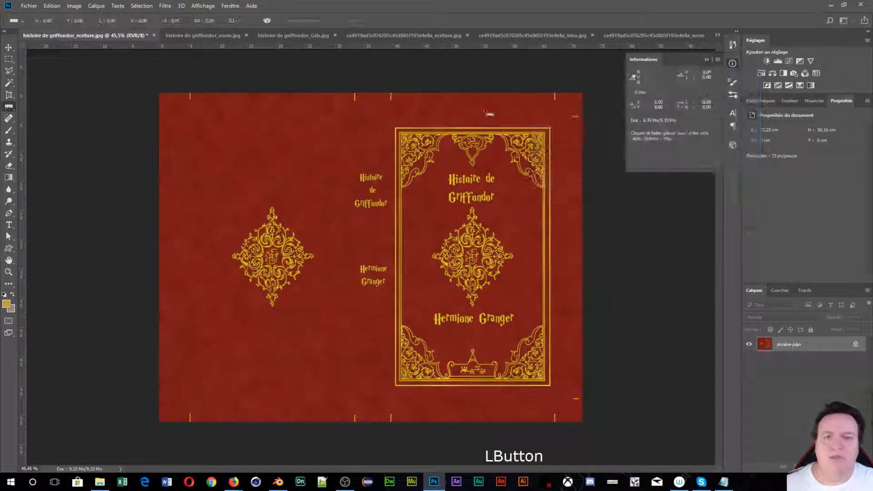
Step: Apply a Black & White adjustment to the cover with yellows at 300 and reds, greens, cyans, blues and magentas at -200
{"action": "left_click", "coordinate": [73, 6]}
{"action": "mouse_move", "coordinate": [178, 29]}
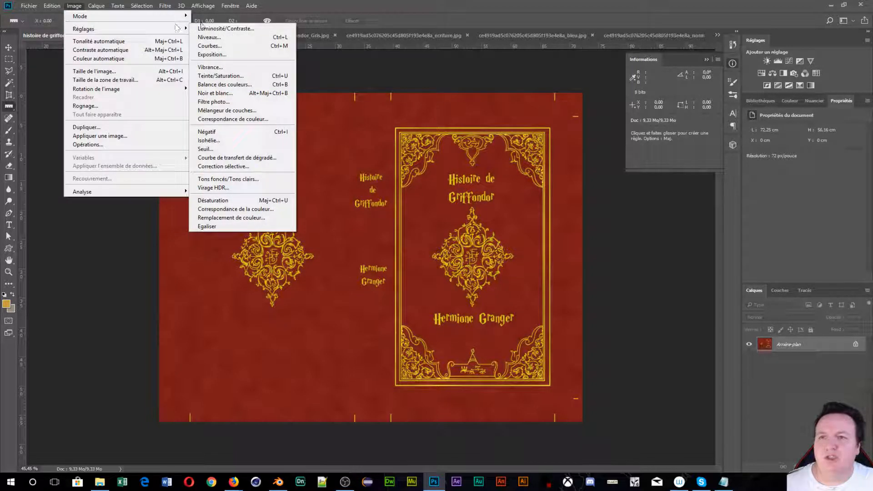
{"action": "left_click", "coordinate": [227, 93]}
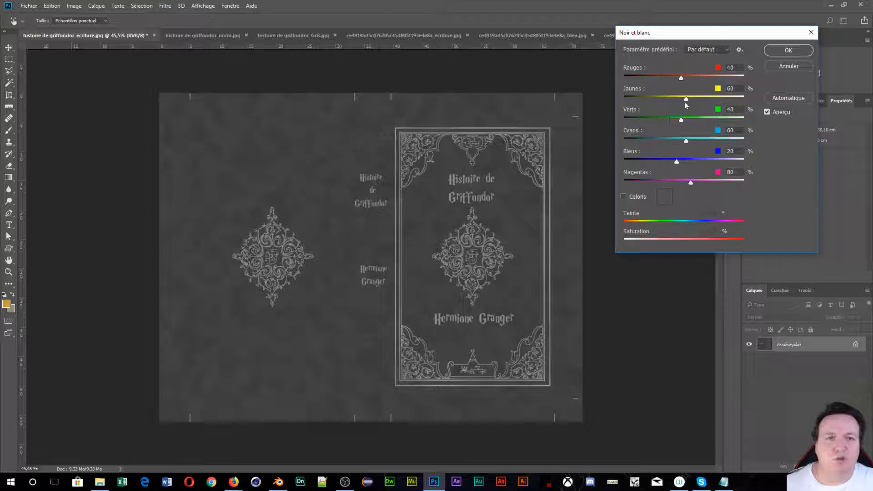
{"action": "left_click_drag", "start_coordinate": [686, 99], "coordinate": [790, 92]}
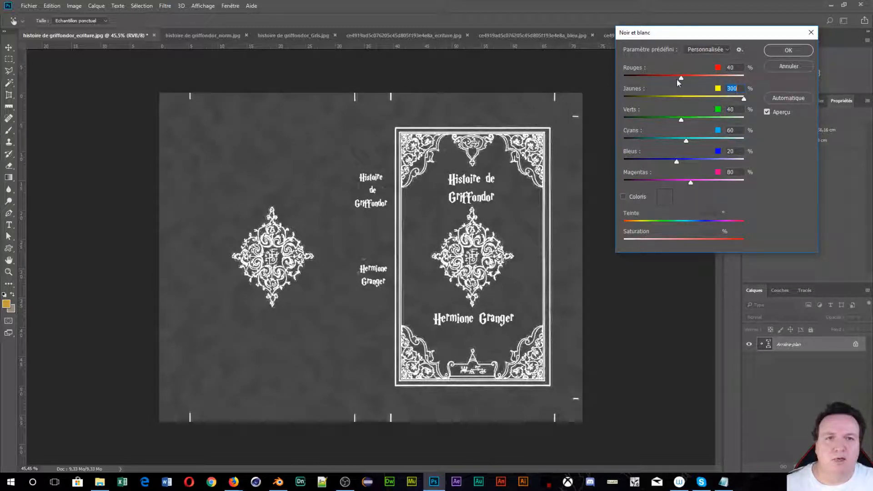
{"action": "left_click_drag", "start_coordinate": [678, 78], "coordinate": [622, 78]}
{"action": "left_click_drag", "start_coordinate": [682, 120], "coordinate": [622, 121]}
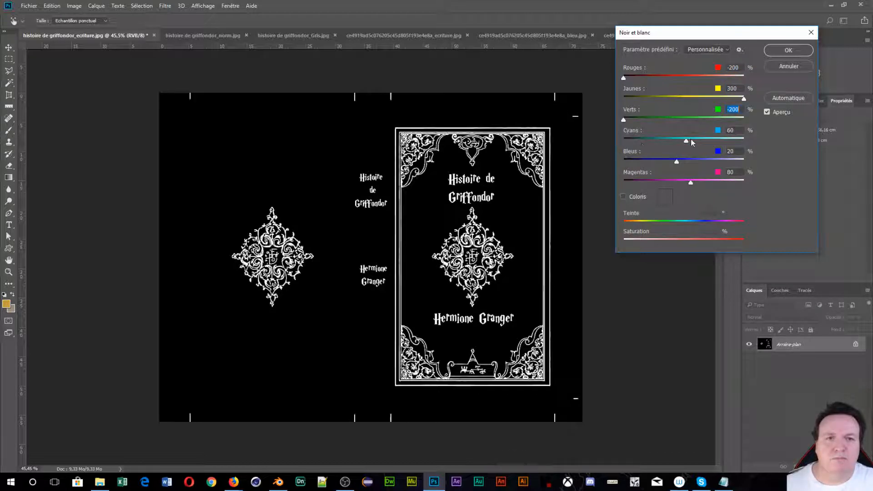
{"action": "left_click_drag", "start_coordinate": [686, 140], "coordinate": [622, 142]}
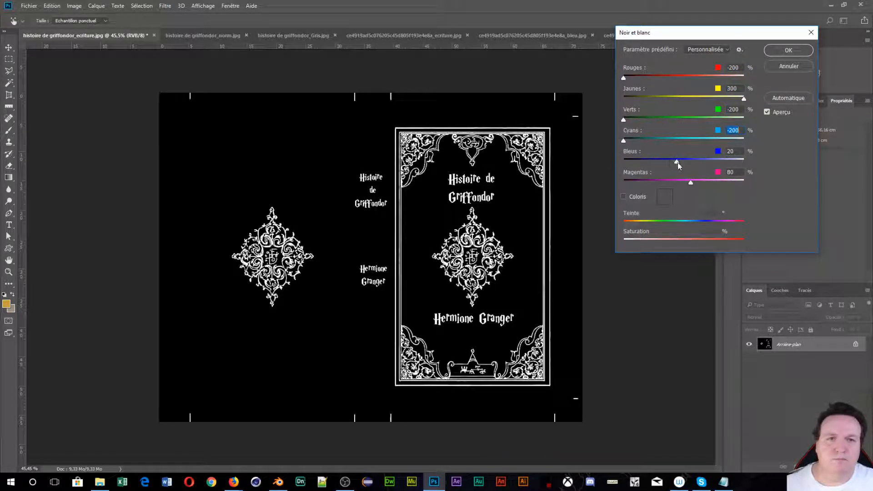
{"action": "left_click_drag", "start_coordinate": [678, 162], "coordinate": [582, 175]}
{"action": "left_click_drag", "start_coordinate": [690, 182], "coordinate": [622, 186]}
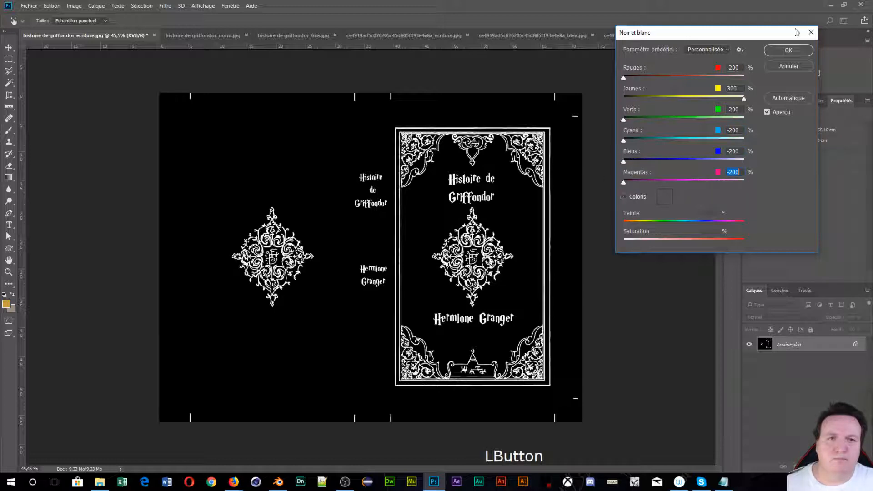
{"action": "left_click", "coordinate": [783, 51]}
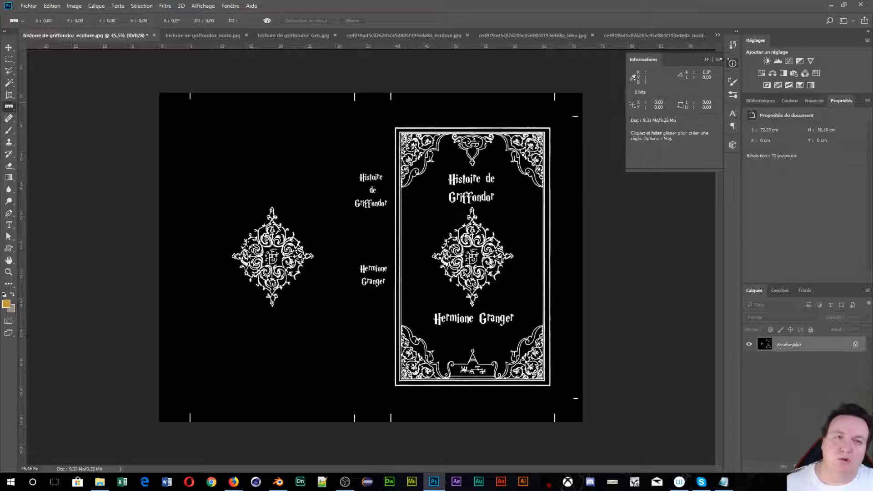
Step: Switch back to Blender and widen the Image Texture node feeding the mix shader's factor until its full file name is readable
{"action": "left_click", "coordinate": [828, 5]}
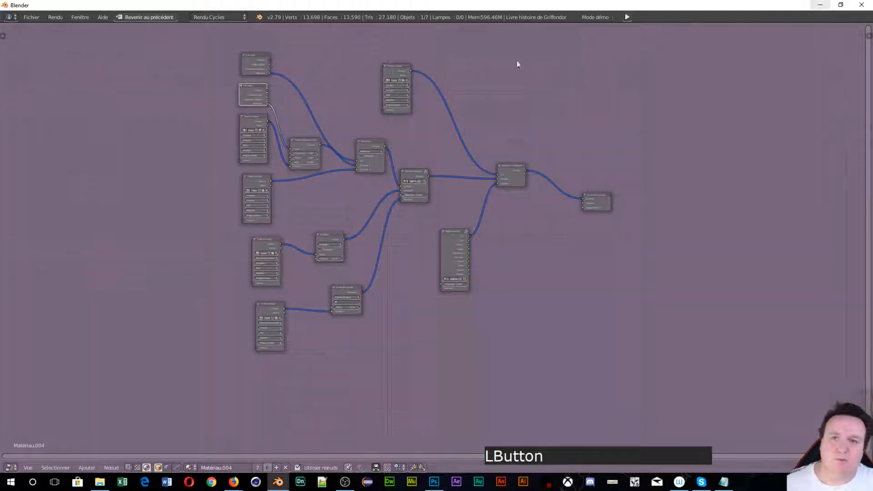
{"action": "left_click", "coordinate": [130, 17]}
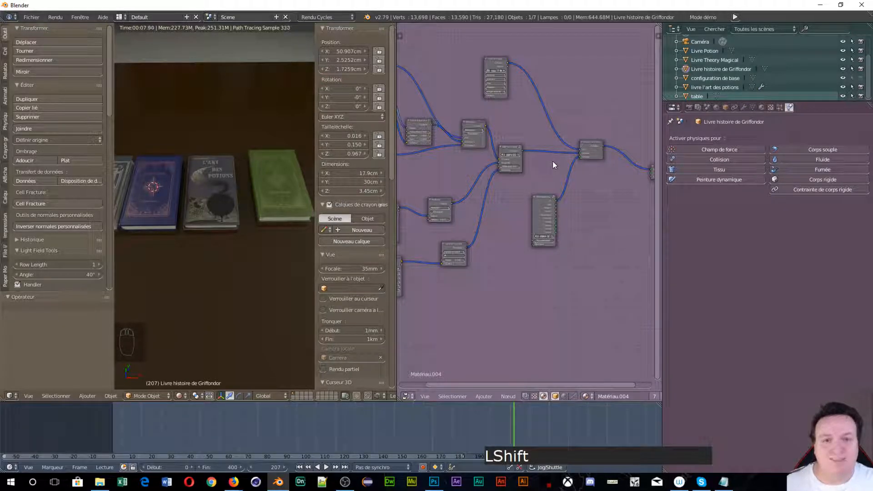
{"action": "key", "text": "shift+space"}
{"action": "scroll", "coordinate": [445, 250], "scroll_direction": "up", "scroll_amount": 4}
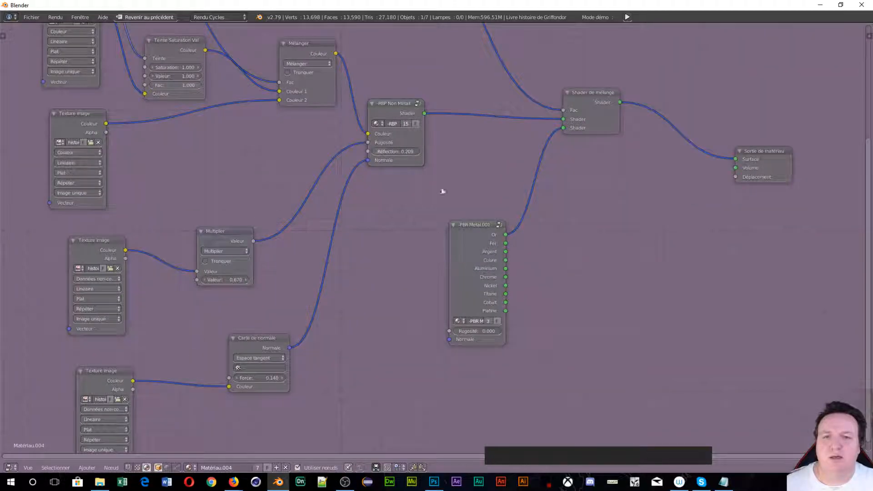
{"action": "middle_click_drag", "start_coordinate": [432, 29], "coordinate": [290, 199]}
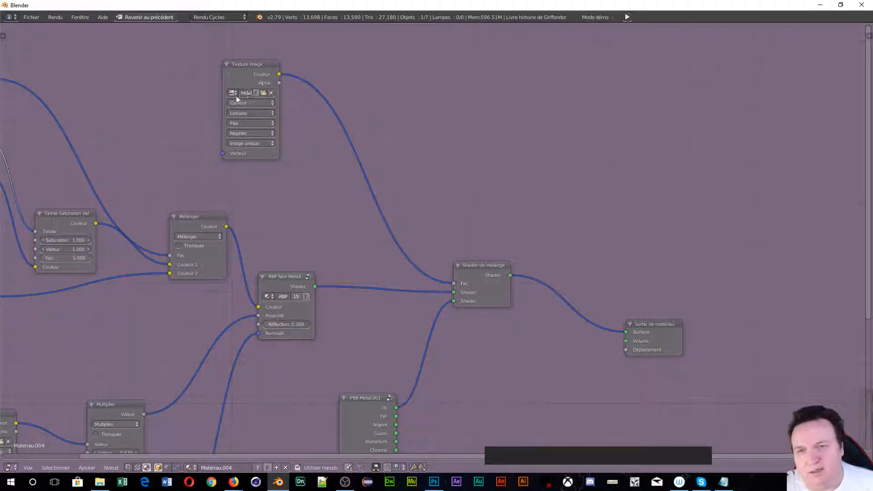
{"action": "left_click_drag", "start_coordinate": [219, 95], "coordinate": [134, 94]}
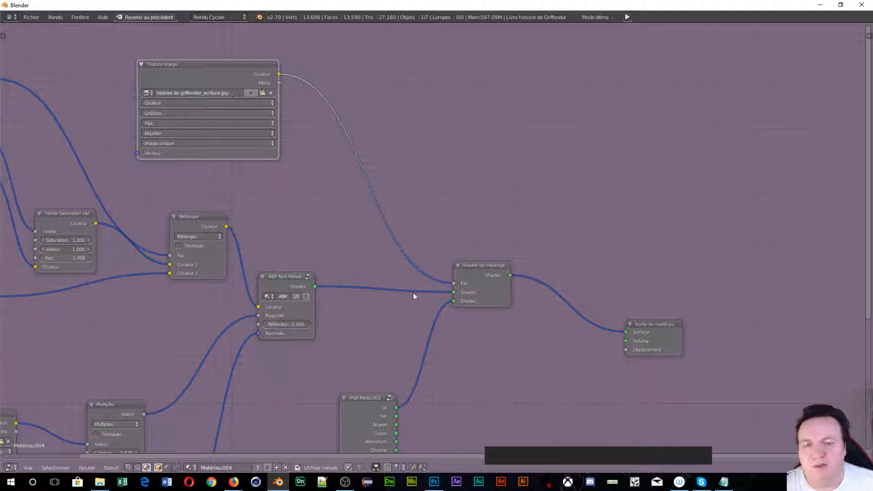
Step: Disconnect the histoire de griffondor_ecriture.jpg texture from the mix shader's factor and inspect the cover in the rendered view
{"action": "middle_click_drag", "start_coordinate": [413, 293], "coordinate": [379, 182]}
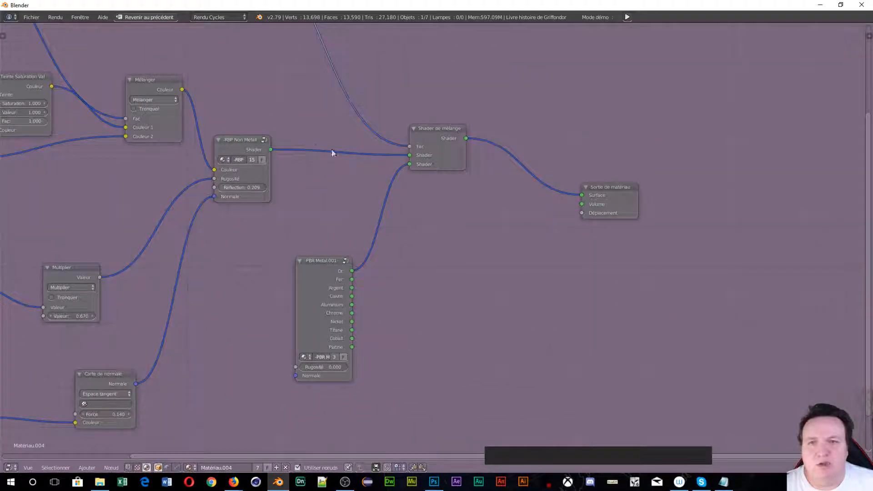
{"action": "scroll", "coordinate": [292, 218], "scroll_direction": "down", "scroll_amount": 2}
{"action": "scroll", "coordinate": [292, 219], "scroll_direction": "down", "scroll_amount": 1}
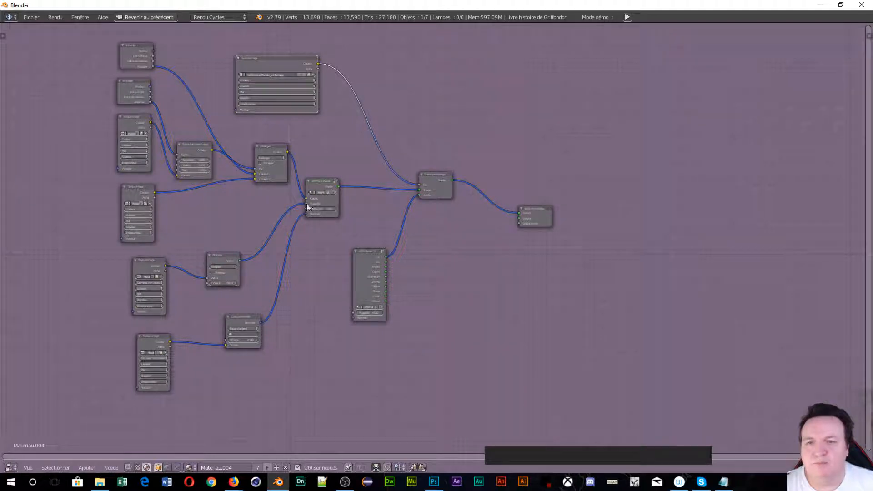
{"action": "scroll", "coordinate": [419, 312], "scroll_direction": "up", "scroll_amount": 3}
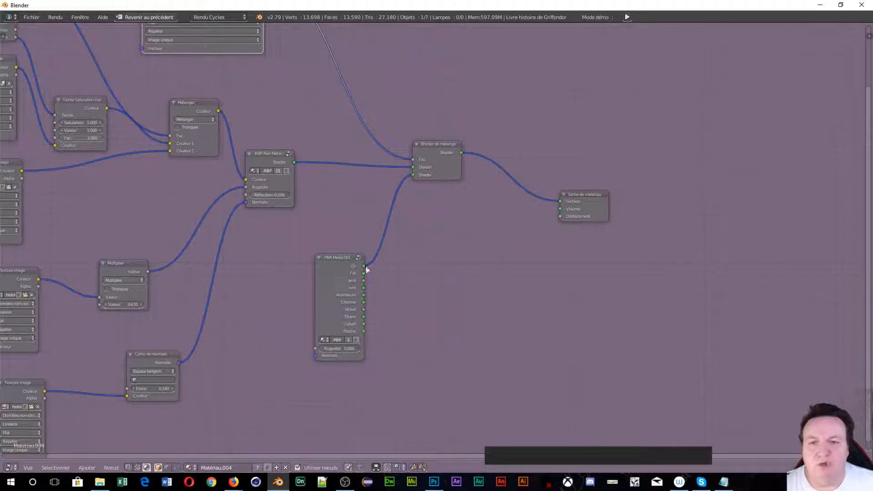
{"action": "middle_click_drag", "start_coordinate": [345, 207], "coordinate": [398, 300]}
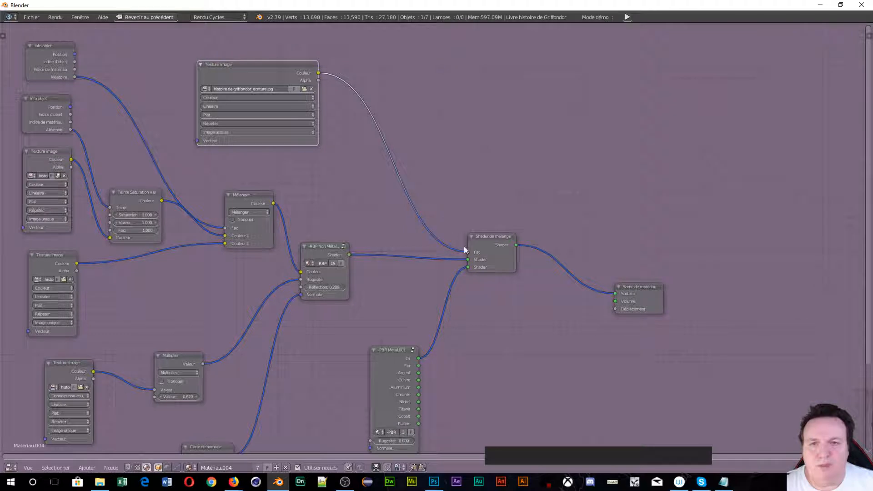
{"action": "left_click_drag", "start_coordinate": [468, 253], "coordinate": [439, 235]}
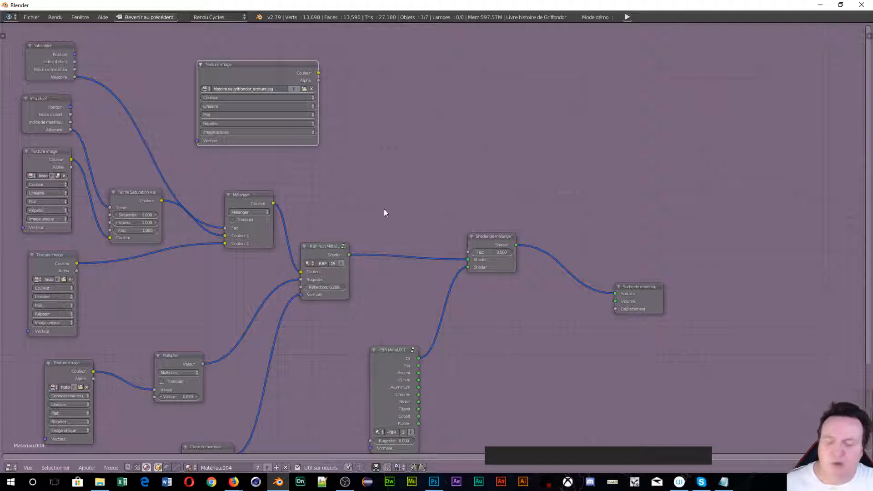
{"action": "key", "text": "shift+space"}
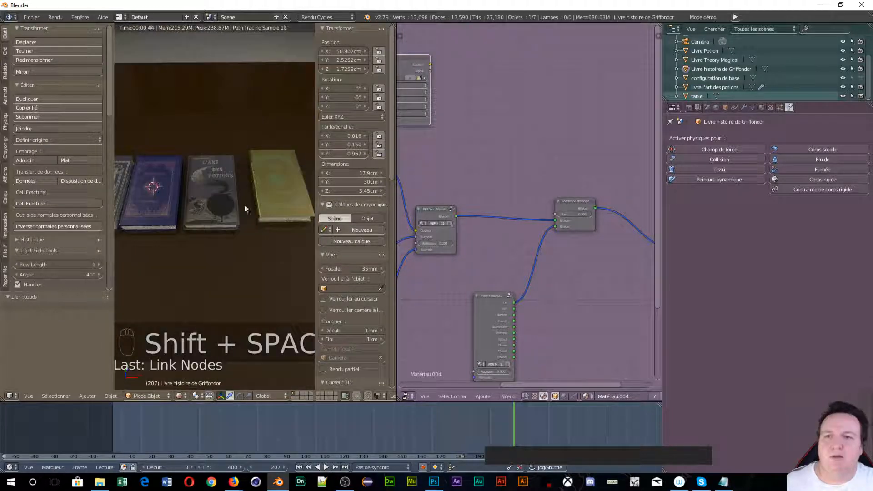
{"action": "middle_click_drag", "start_coordinate": [303, 202], "coordinate": [209, 274], "text": "shift"}
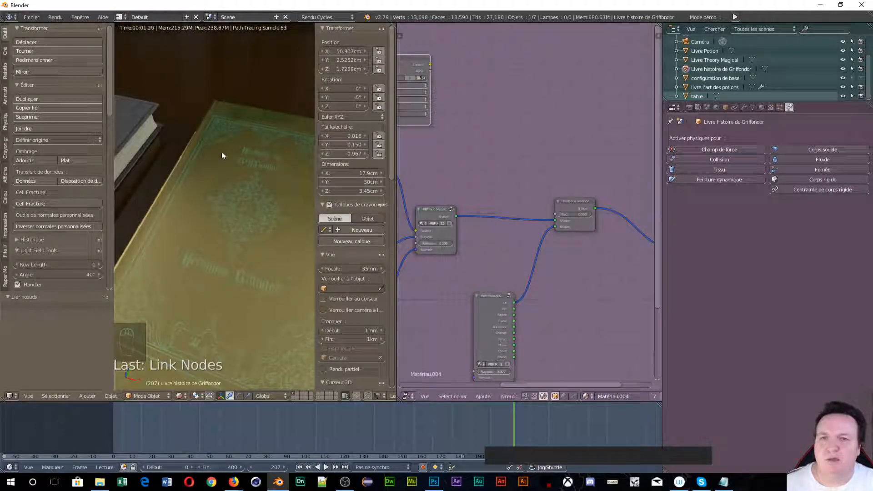
{"action": "middle_click_drag", "start_coordinate": [222, 152], "coordinate": [255, 206]}
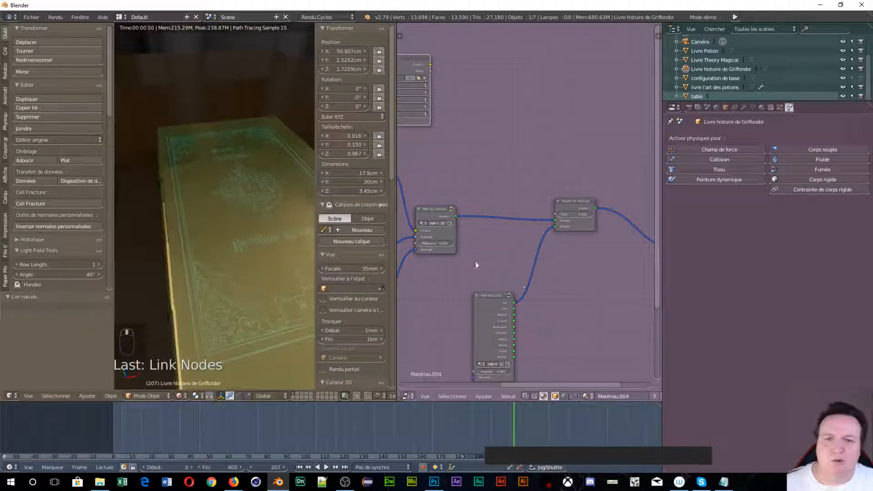
Step: Try the mix shader's factor at full gold metal, and bring it back to roughly an even blend
{"action": "middle_click_drag", "start_coordinate": [444, 249], "coordinate": [491, 176], "text": "shift"}
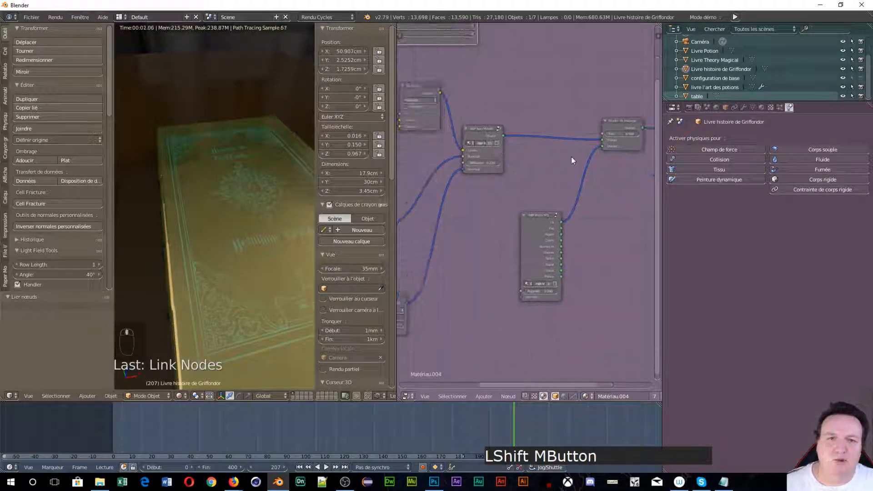
{"action": "left_click", "coordinate": [620, 135]}
{"action": "mouse_move", "coordinate": [620, 136]}
{"action": "left_mouse_down"}
{"action": "mouse_move", "coordinate": [593, 135]}
{"action": "mouse_move", "coordinate": [633, 135]}
{"action": "left_mouse_up"}
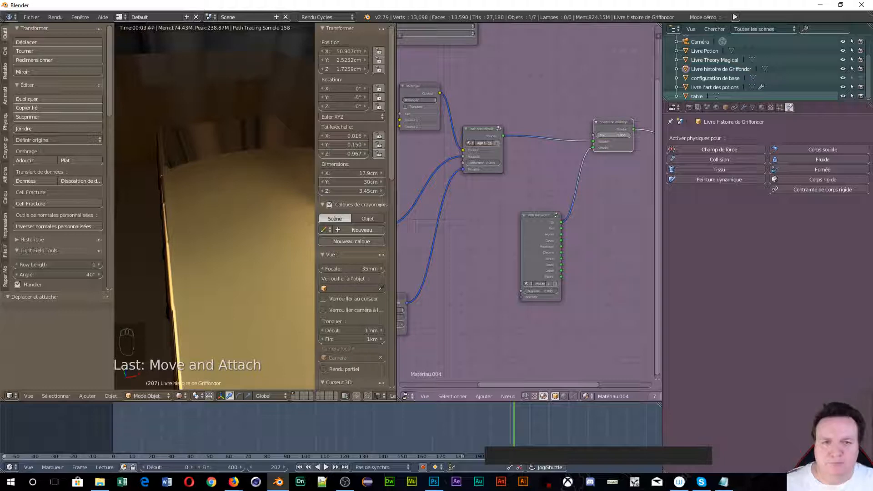
{"action": "left_click_drag", "start_coordinate": [633, 136], "coordinate": [616, 136]}
Step: Reconnect the histoire de griffondor_ecriture.jpg texture's colour output to the mix shader's factor
{"action": "middle_click_drag", "start_coordinate": [486, 211], "coordinate": [514, 273], "text": "shift"}
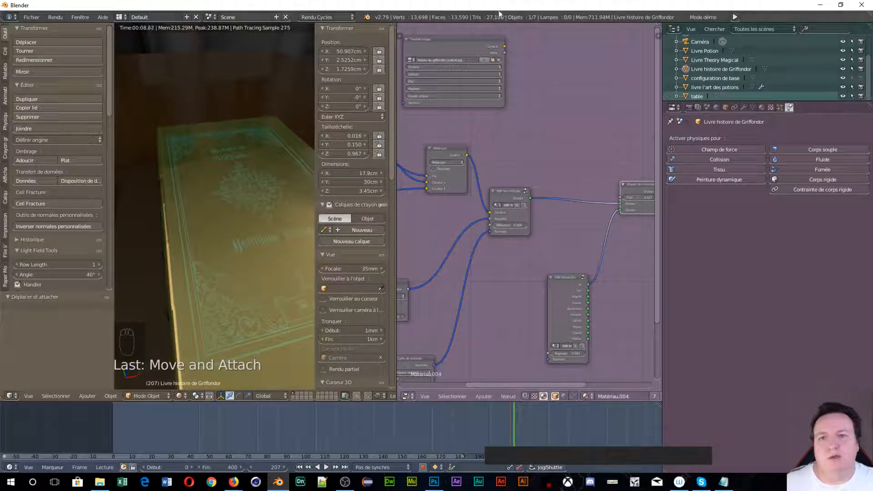
{"action": "left_click", "coordinate": [503, 42]}
{"action": "left_click_drag", "start_coordinate": [504, 46], "coordinate": [620, 199]}
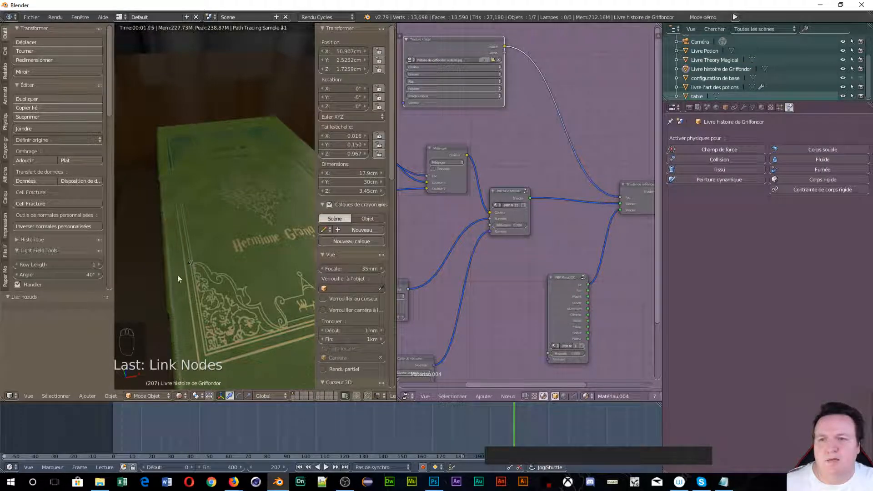
Step: Examine the green book's gold lettering and leather relief up close from several angles, along with the neighbouring blue book
{"action": "middle_click_drag", "start_coordinate": [177, 279], "coordinate": [231, 223]}
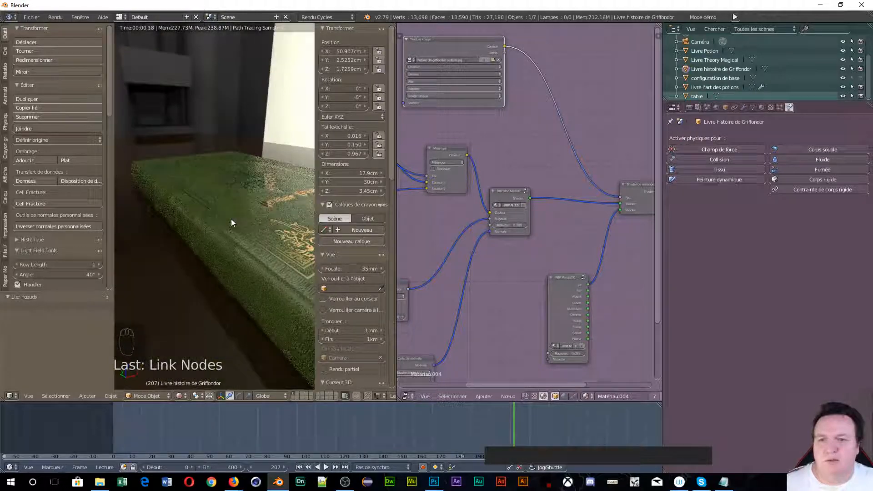
{"action": "scroll", "coordinate": [262, 261], "scroll_direction": "up", "scroll_amount": 4}
{"action": "middle_click_drag", "start_coordinate": [263, 260], "coordinate": [272, 252], "text": "shift"}
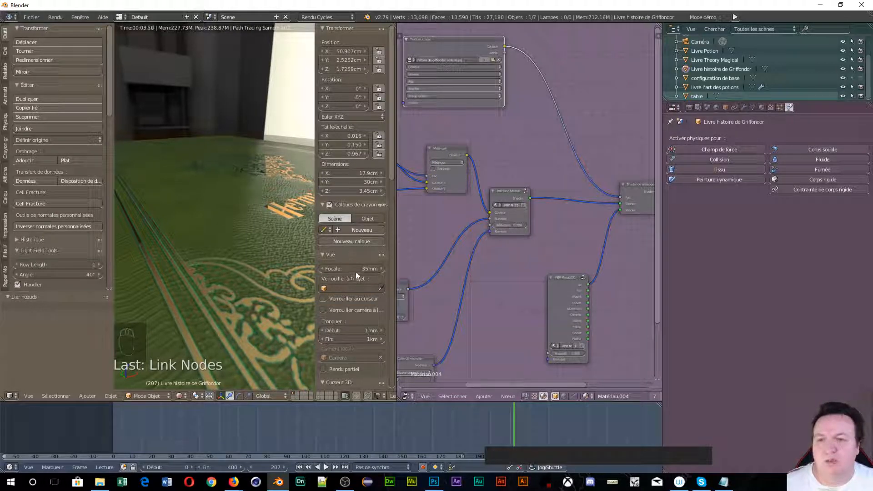
{"action": "middle_click_drag", "start_coordinate": [270, 247], "coordinate": [229, 291]}
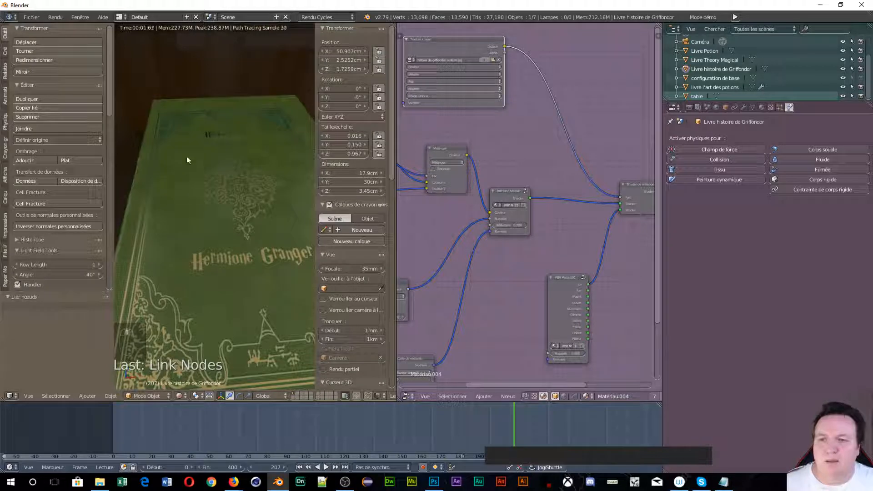
{"action": "middle_click_drag", "start_coordinate": [187, 156], "coordinate": [209, 220], "text": "shift"}
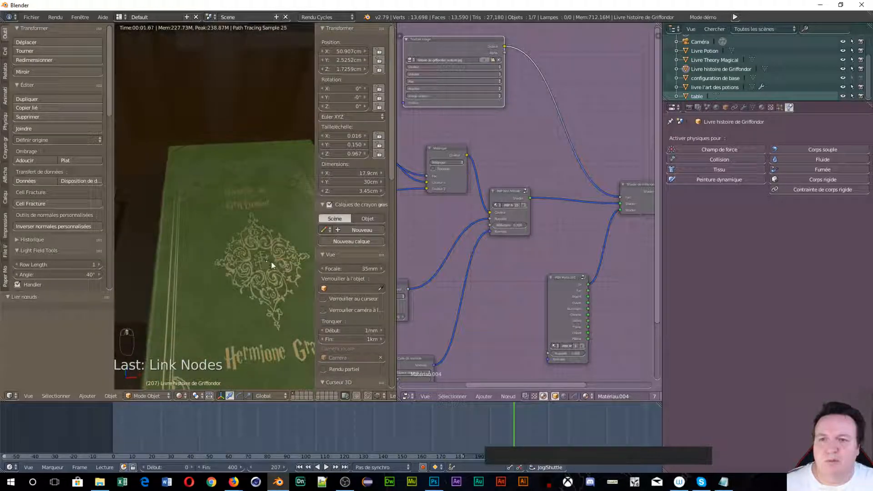
{"action": "scroll", "coordinate": [270, 261], "scroll_direction": "down", "scroll_amount": 3}
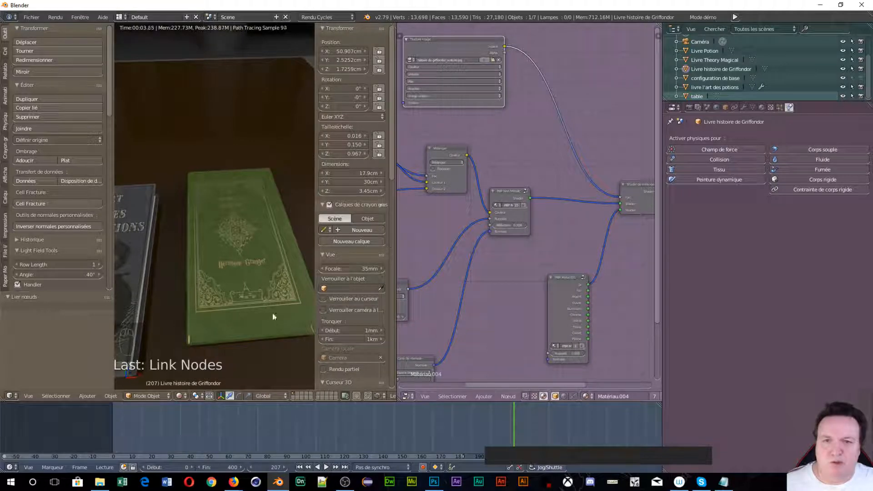
{"action": "middle_click_drag", "start_coordinate": [245, 292], "coordinate": [198, 238], "text": "shift"}
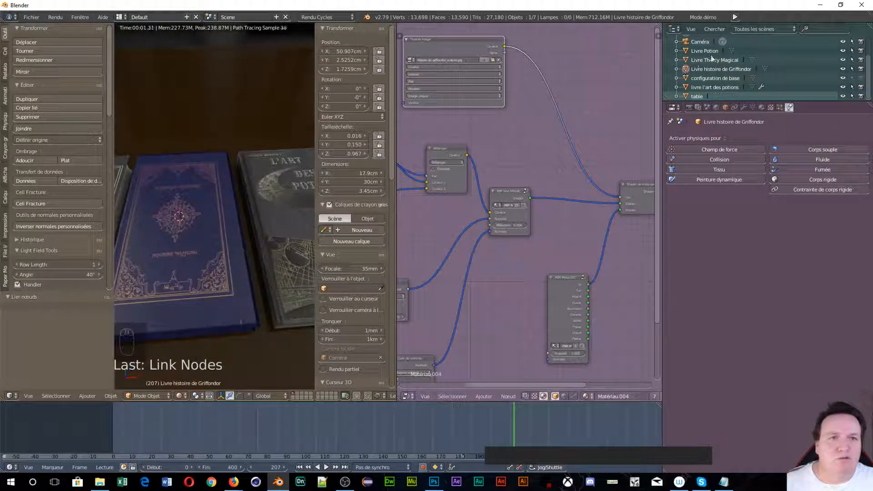
Step: Select Livre Theory Magical to view its material nodes, and reselect Livre histoire de Griffondor to view its texture nodes
{"action": "left_click", "coordinate": [691, 60]}
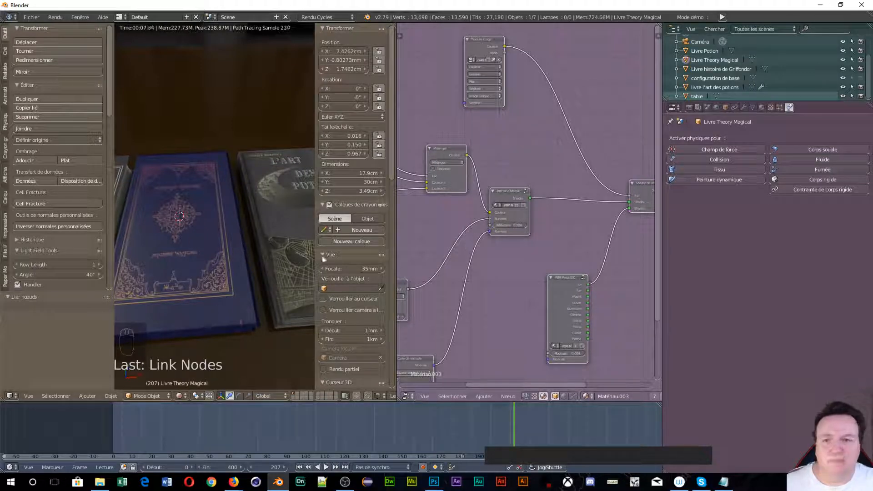
{"action": "mouse_move", "coordinate": [262, 266]}
{"action": "middle_mouse_down", "text": "shift"}
{"action": "mouse_move", "coordinate": [277, 250]}
{"action": "mouse_move", "coordinate": [125, 239]}
{"action": "mouse_move", "coordinate": [266, 255]}
{"action": "mouse_move", "coordinate": [260, 271]}
{"action": "middle_mouse_up", "text": "shift"}
{"action": "scroll", "coordinate": [260, 271], "scroll_direction": "up", "scroll_amount": 4}
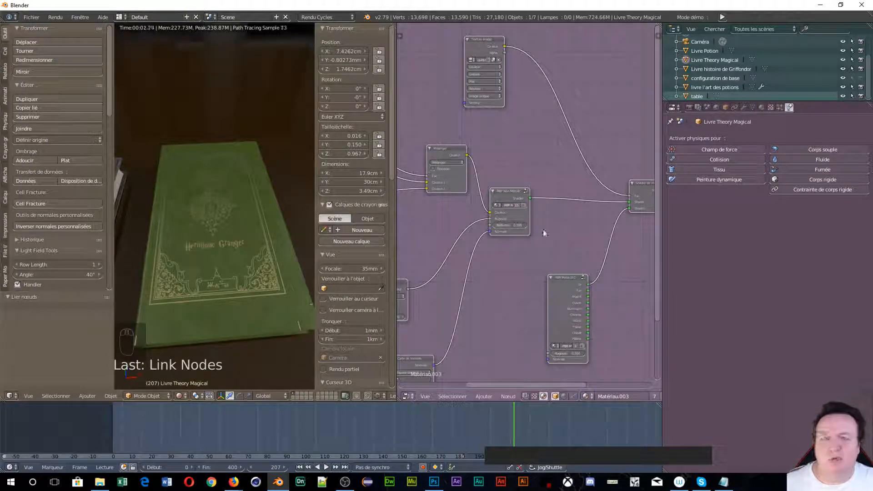
{"action": "left_click", "coordinate": [687, 69]}
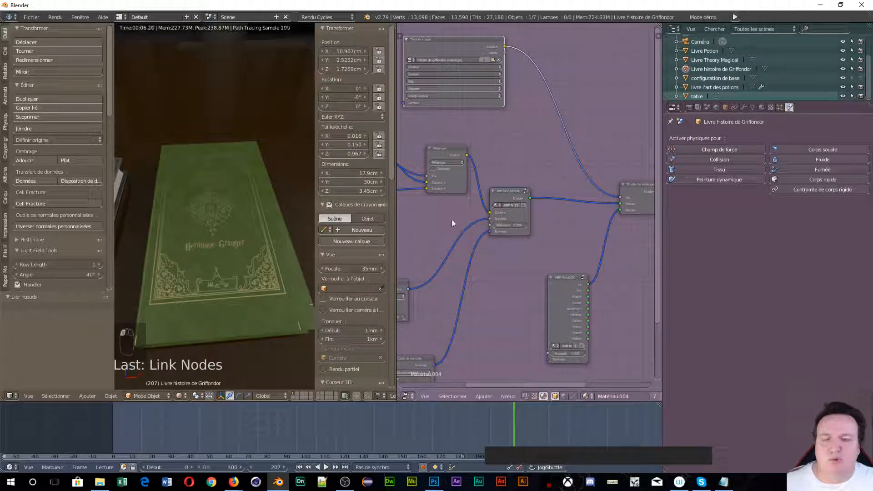
{"action": "middle_click_drag", "start_coordinate": [451, 219], "coordinate": [615, 211], "text": "shift"}
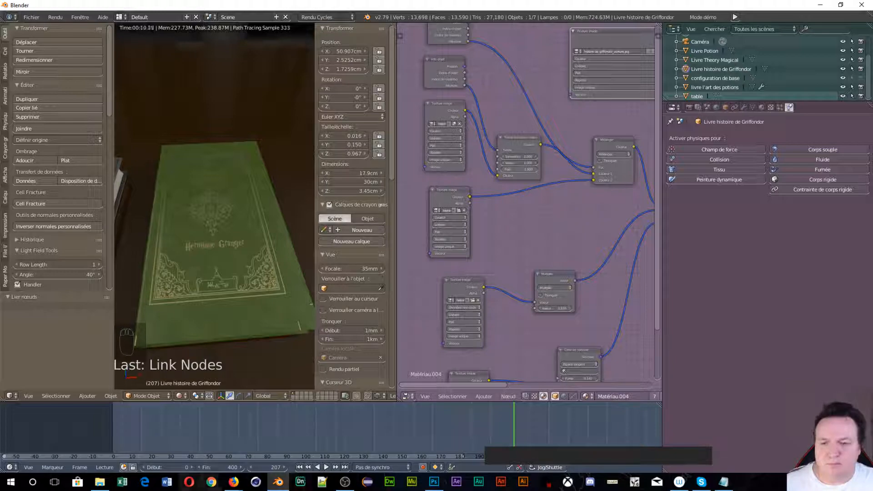
Step: Switch to File Explorer, examine the cover textures in bibliothèque Poudlard > Histoire de Griffondor, and return to Blender
{"action": "left_click", "coordinate": [100, 481]}
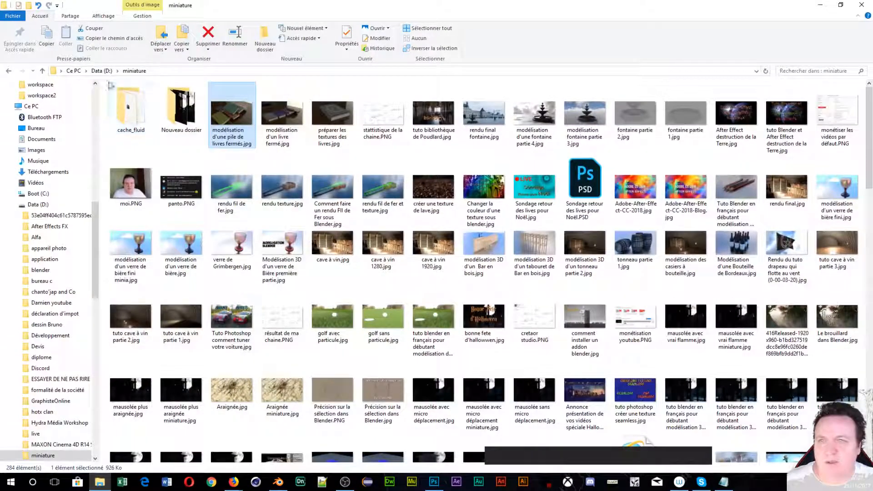
{"action": "left_click", "coordinate": [24, 127]}
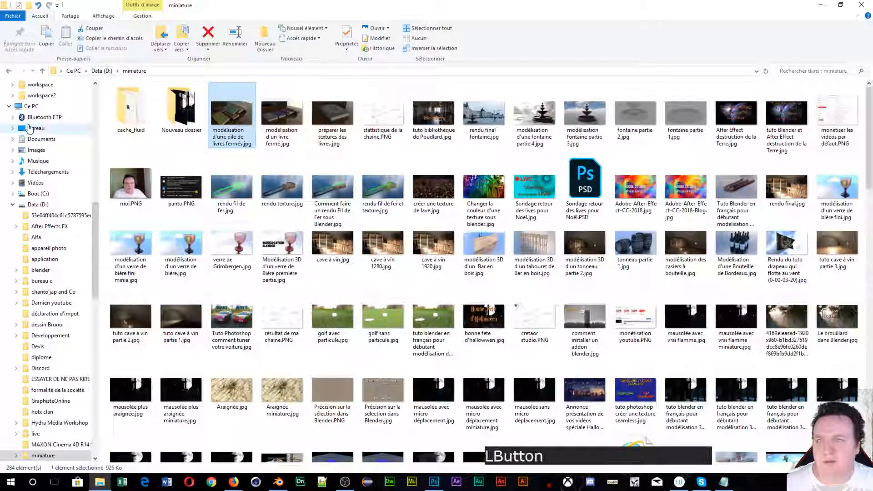
{"action": "double_click", "coordinate": [152, 99]}
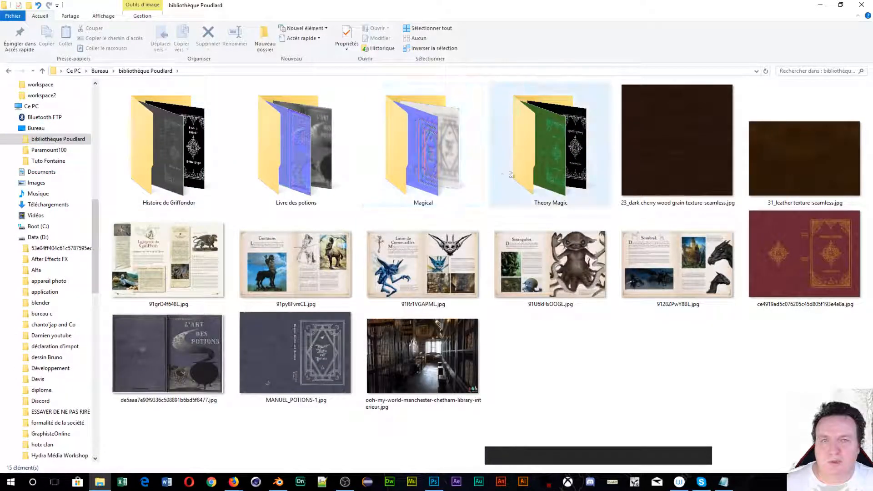
{"action": "left_click", "coordinate": [183, 172]}
{"action": "double_click", "coordinate": [183, 172]}
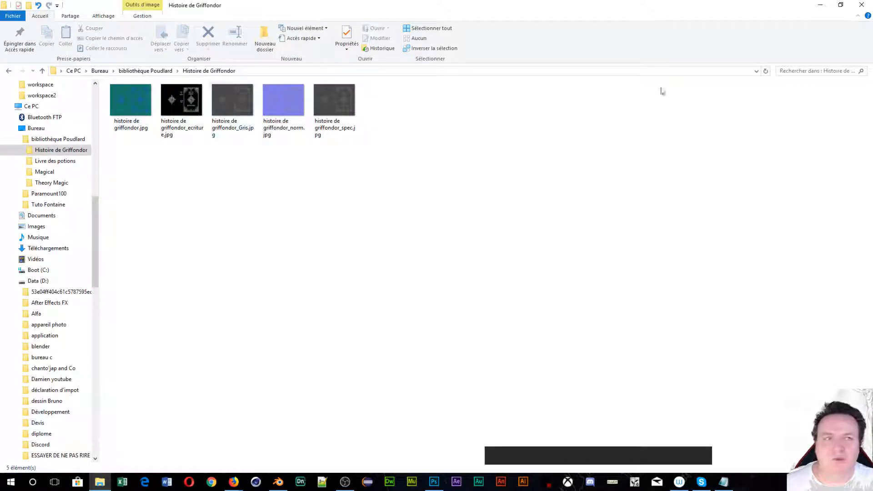
{"action": "left_click", "coordinate": [821, 5]}
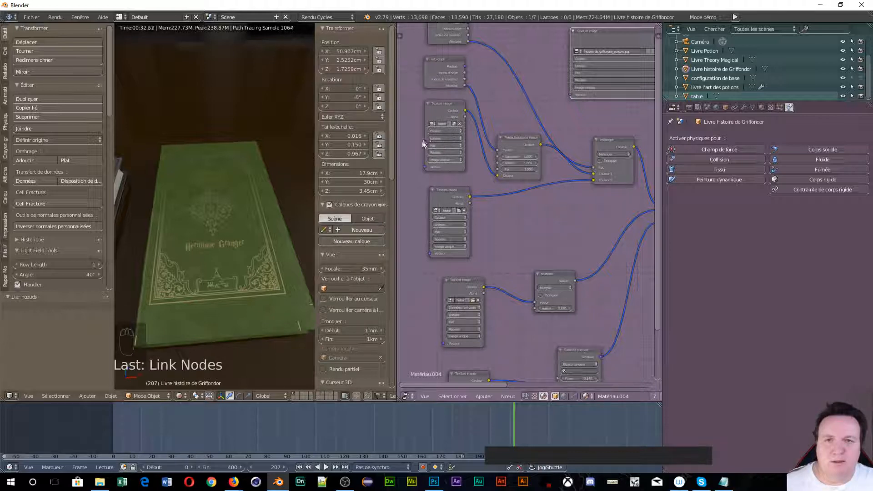
Step: Widen the histoire de griffondor.jpg and histoire de griffondor_Gris.jpg texture nodes, and nudge the hue/saturation node slightly upward
{"action": "left_click_drag", "start_coordinate": [426, 141], "coordinate": [401, 142]}
{"action": "left_click_drag", "start_coordinate": [387, 144], "coordinate": [389, 143]}
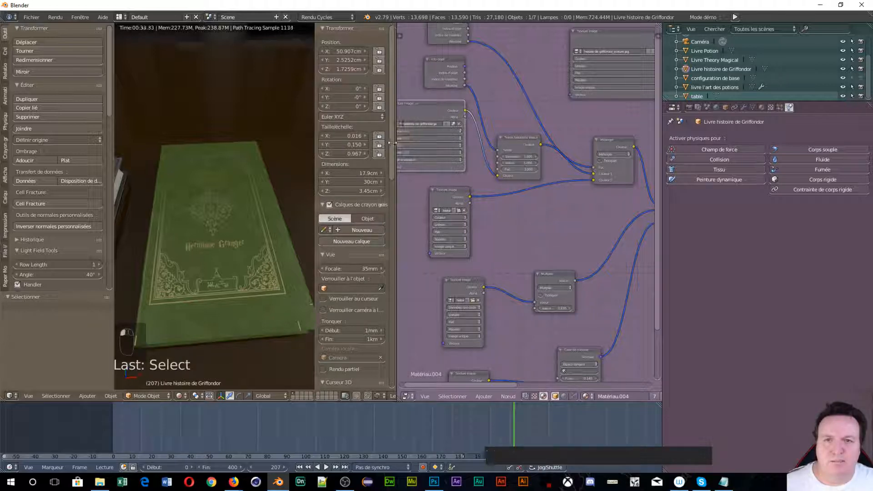
{"action": "left_click_drag", "start_coordinate": [429, 225], "coordinate": [388, 224]}
{"action": "middle_click_drag", "start_coordinate": [529, 234], "coordinate": [549, 234]}
{"action": "left_click_drag", "start_coordinate": [537, 144], "coordinate": [541, 137]}
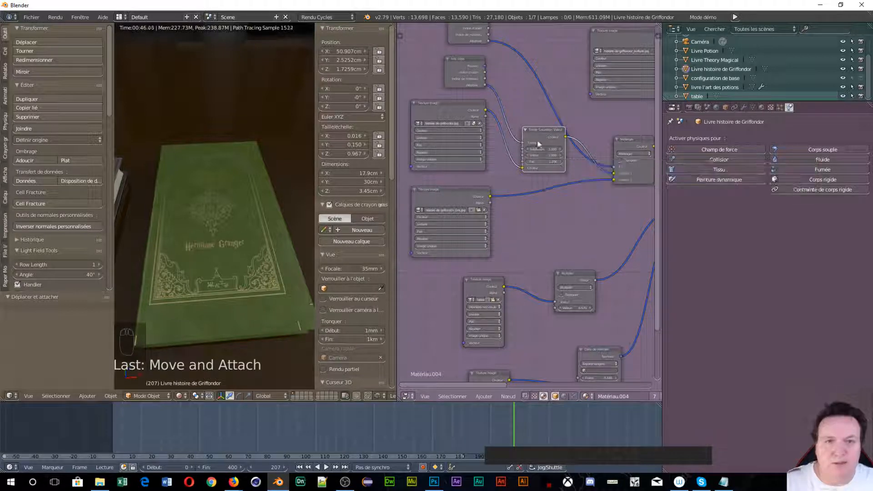
Step: Mute the hue/saturation node and the Mélanger colour mix node so the cover uses its original texture colour
{"action": "key", "text": "m"}
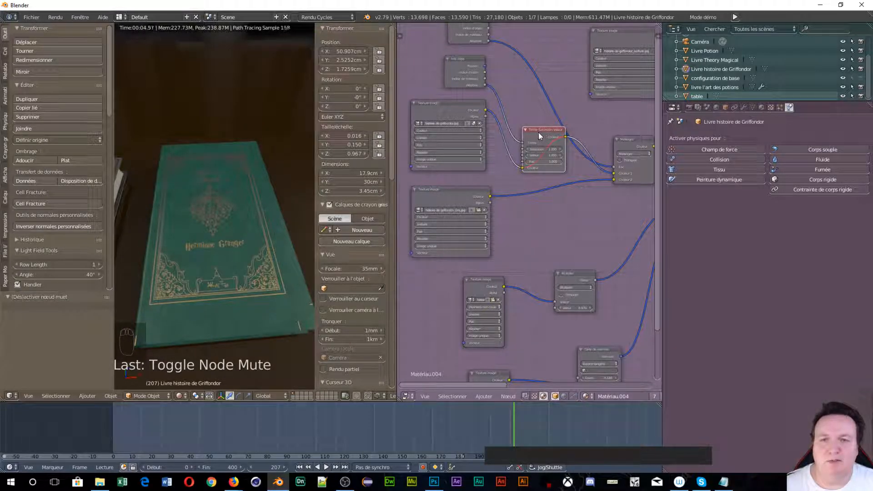
{"action": "middle_click_drag", "start_coordinate": [599, 211], "coordinate": [514, 219]}
{"action": "key", "text": "m"}
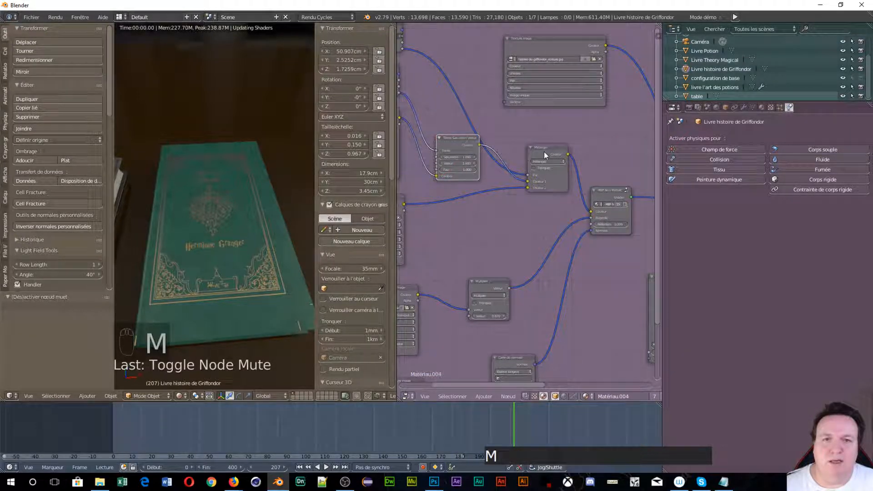
{"action": "key", "text": "m"}
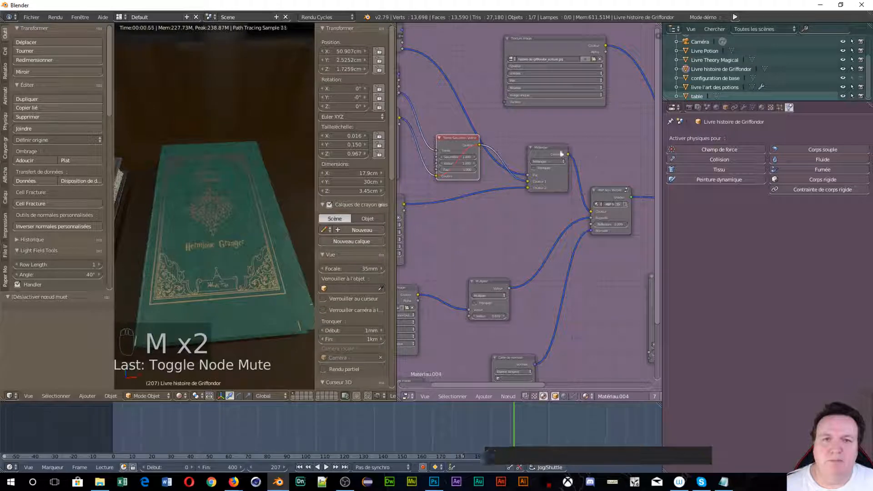
{"action": "left_click", "coordinate": [555, 153]}
{"action": "key", "text": "m"}
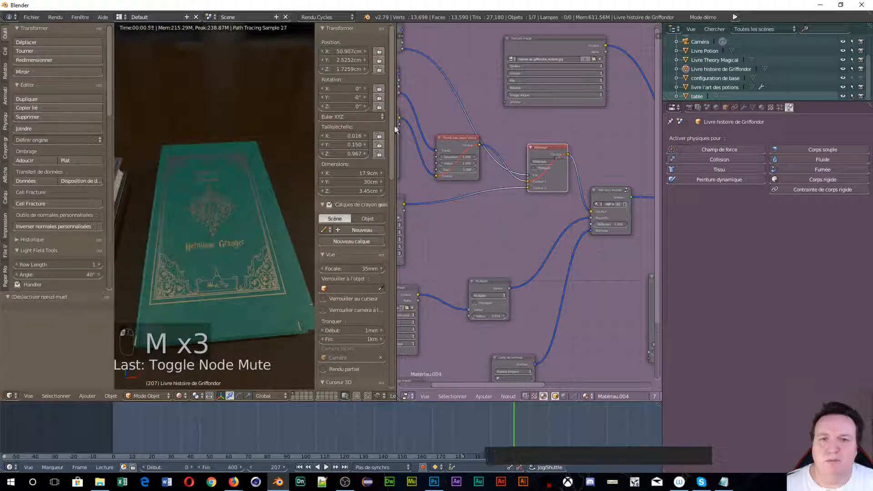
{"action": "middle_click_drag", "start_coordinate": [416, 245], "coordinate": [480, 197]}
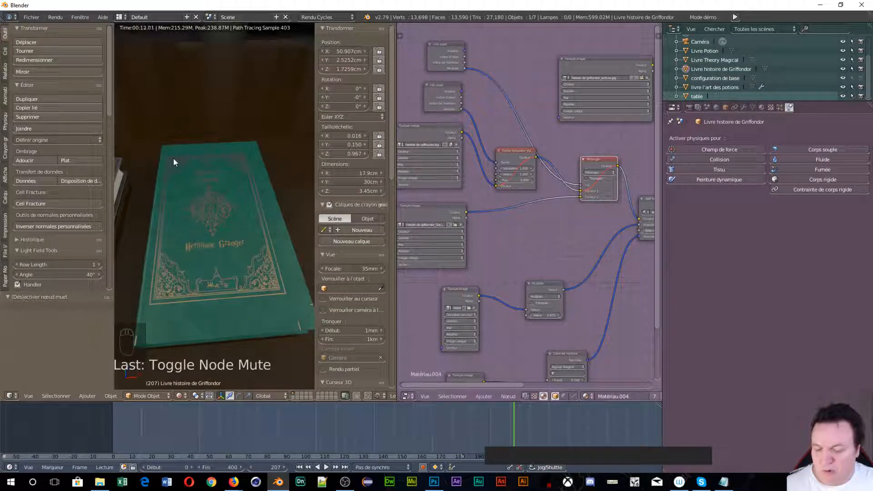
Step: Hide the 3D view's side panels and enlarge the node editor, framing the book cover beside its texture nodes
{"action": "key", "text": "t"}
{"action": "key", "text": "n"}
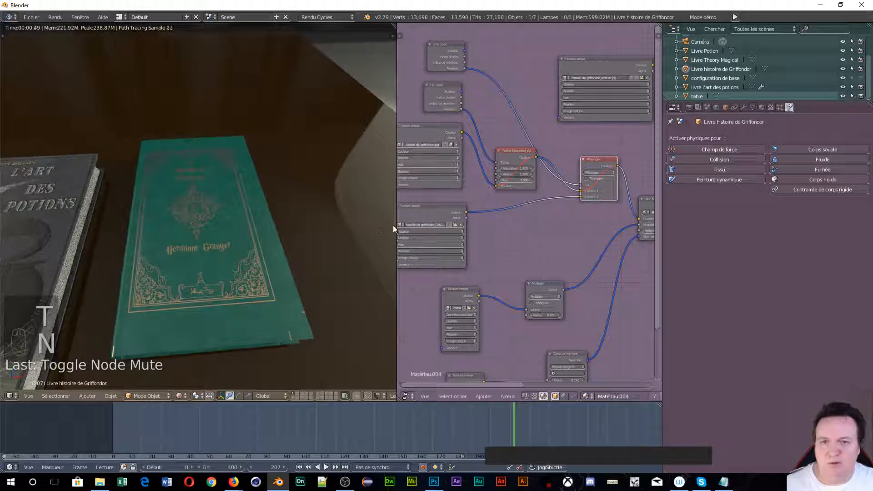
{"action": "left_click_drag", "start_coordinate": [397, 228], "coordinate": [206, 210]}
{"action": "scroll", "coordinate": [186, 223], "scroll_direction": "up", "scroll_amount": 4}
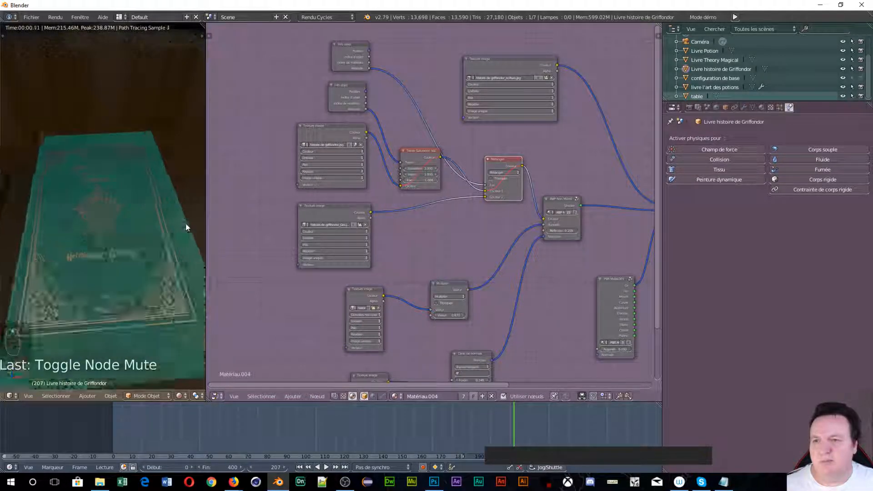
{"action": "scroll", "coordinate": [384, 249], "scroll_direction": "down", "scroll_amount": 1}
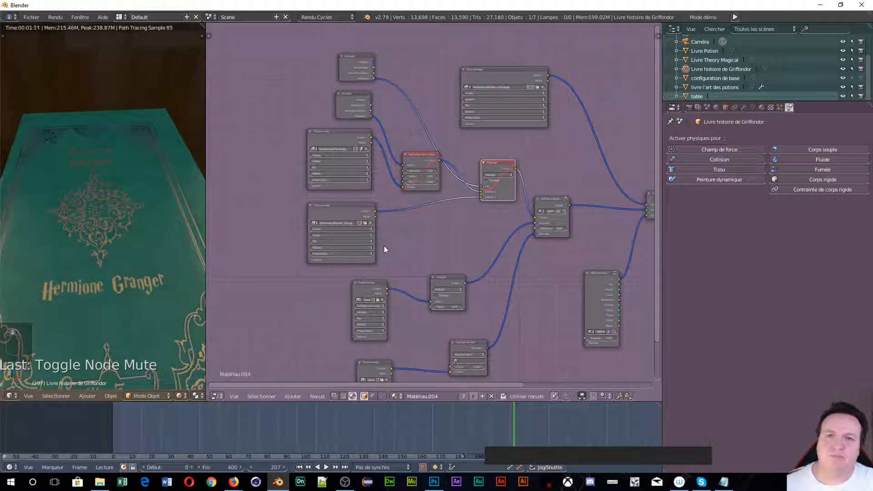
{"action": "scroll", "coordinate": [410, 197], "scroll_direction": "up", "scroll_amount": 2}
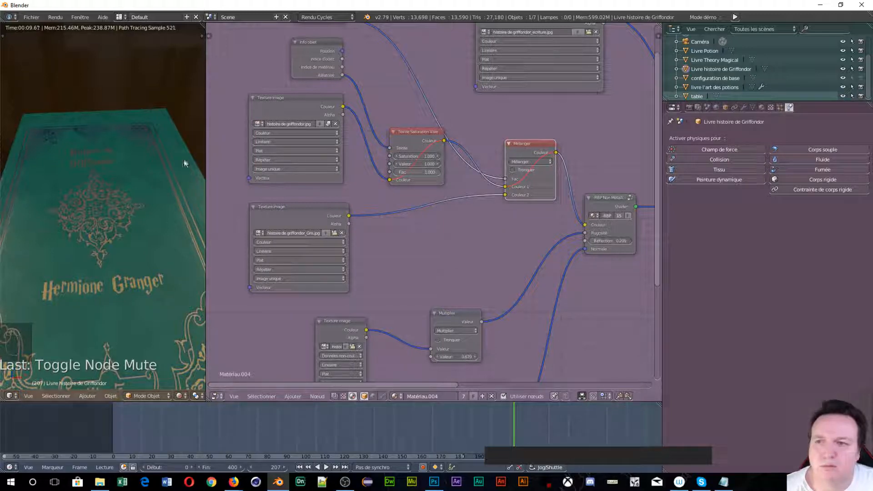
{"action": "middle_click_drag", "start_coordinate": [99, 230], "coordinate": [99, 223]}
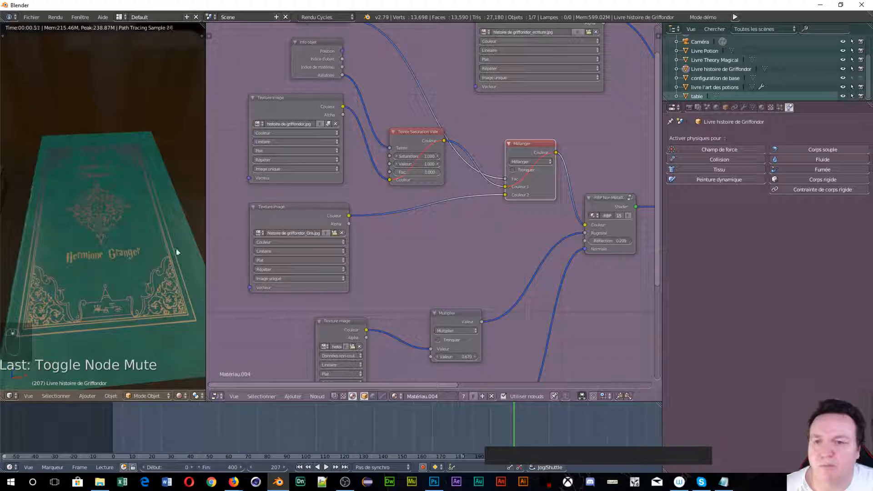
Step: Unmute the hue/saturation node while leaving the Mélanger node muted
{"action": "left_click", "coordinate": [525, 144]}
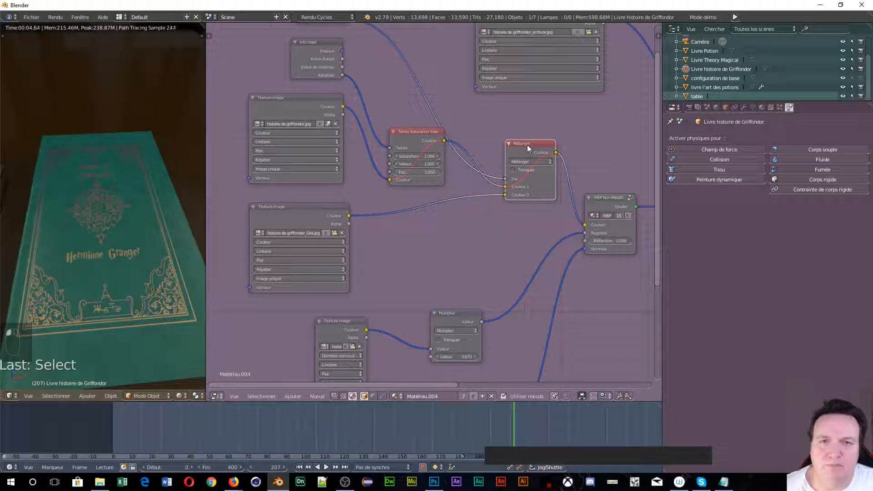
{"action": "left_click", "coordinate": [401, 145]}
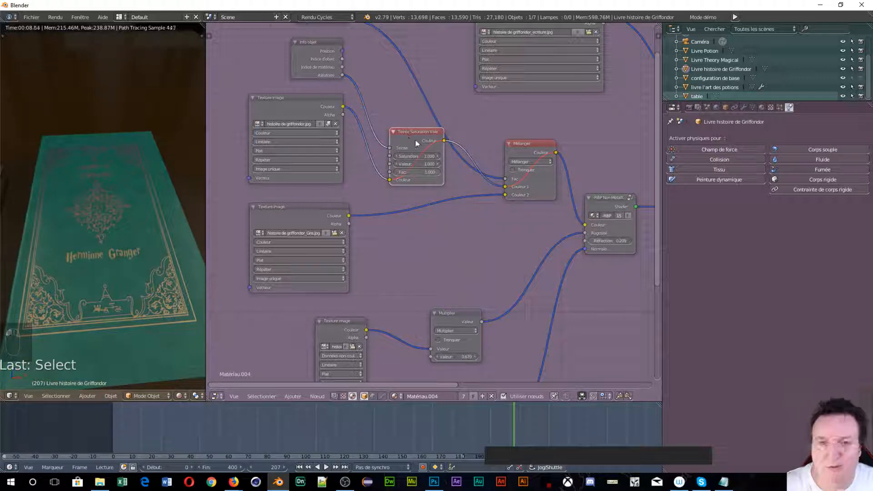
{"action": "key", "text": "m"}
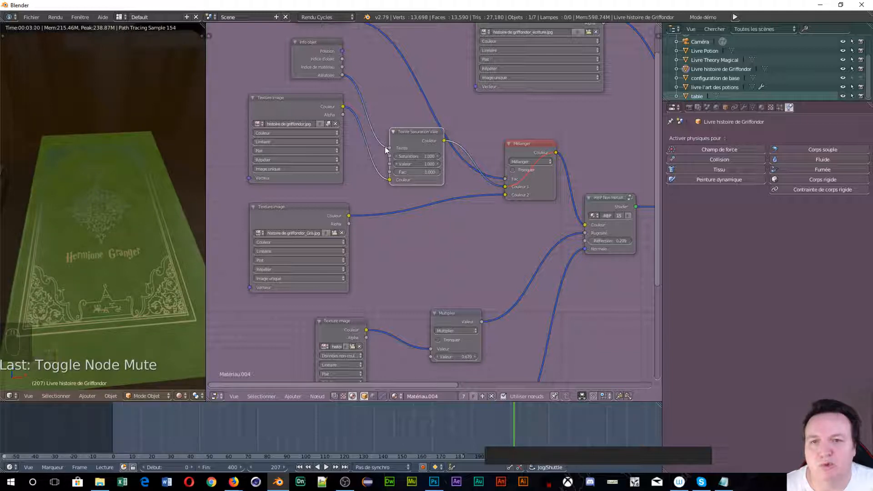
Step: Try a manual cover hue of 0.700 with the object info's random output disconnected from the hue/saturation node
{"action": "left_click_drag", "start_coordinate": [390, 149], "coordinate": [379, 145]}
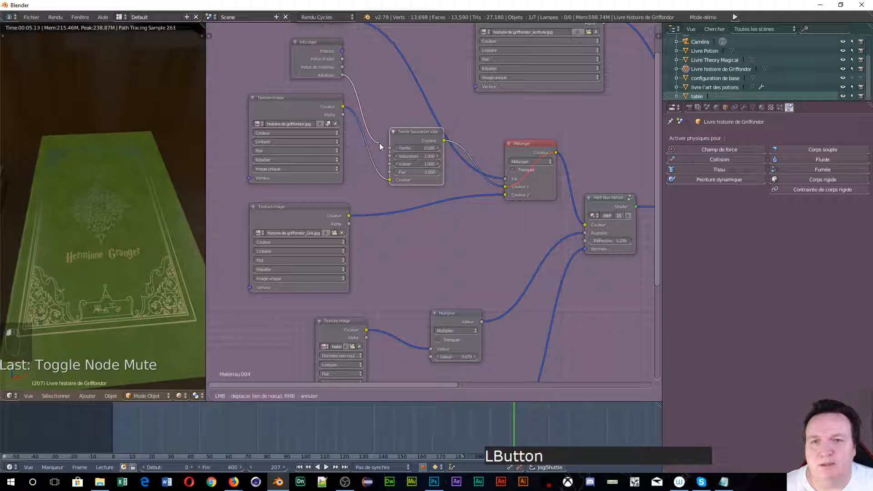
{"action": "left_click_drag", "start_coordinate": [375, 107], "coordinate": [365, 91]}
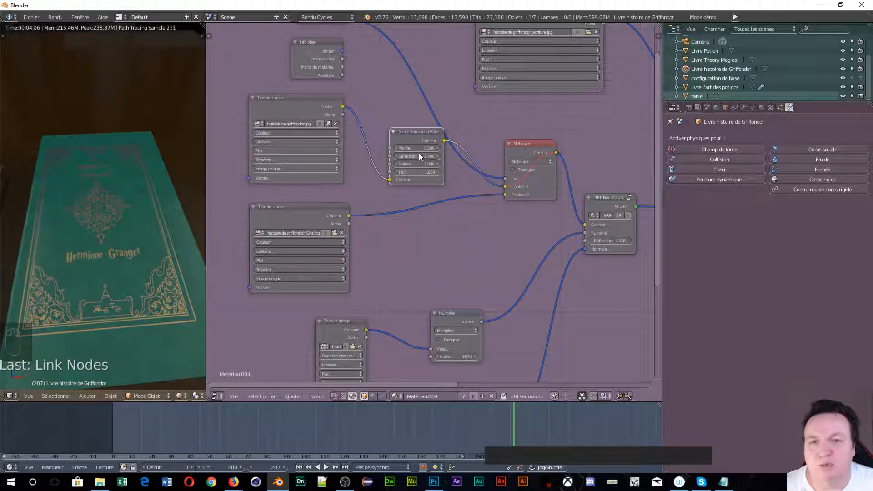
{"action": "left_click_drag", "start_coordinate": [411, 148], "coordinate": [447, 148]}
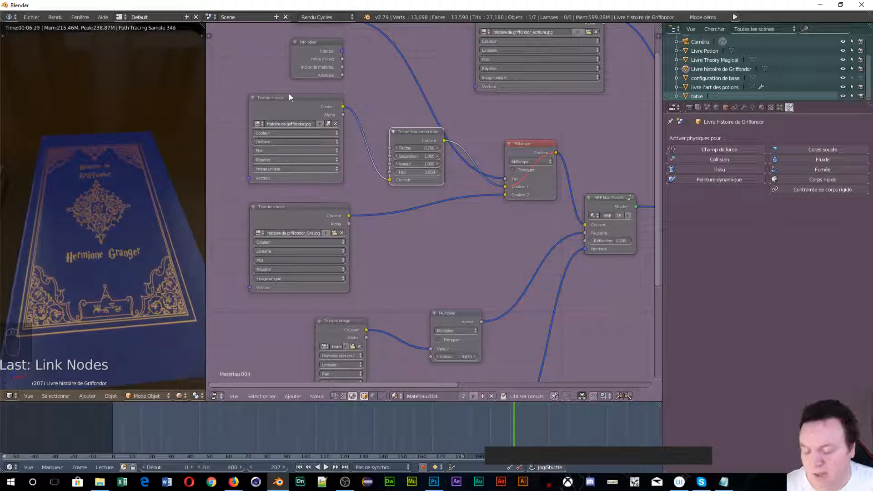
Step: Show where input nodes are added without adding one, and reconnect Info objet's random output to the hue/saturation node's Teinte input
{"action": "key", "text": "shift+a"}
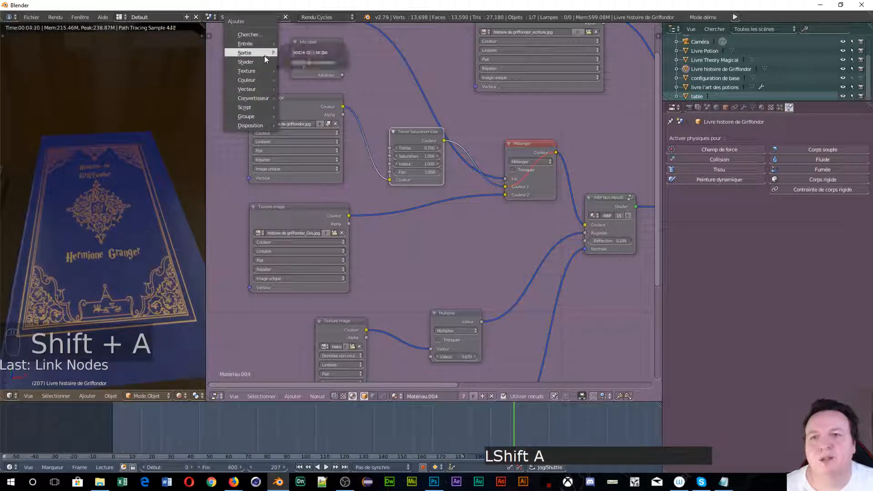
{"action": "mouse_move", "coordinate": [248, 44]}
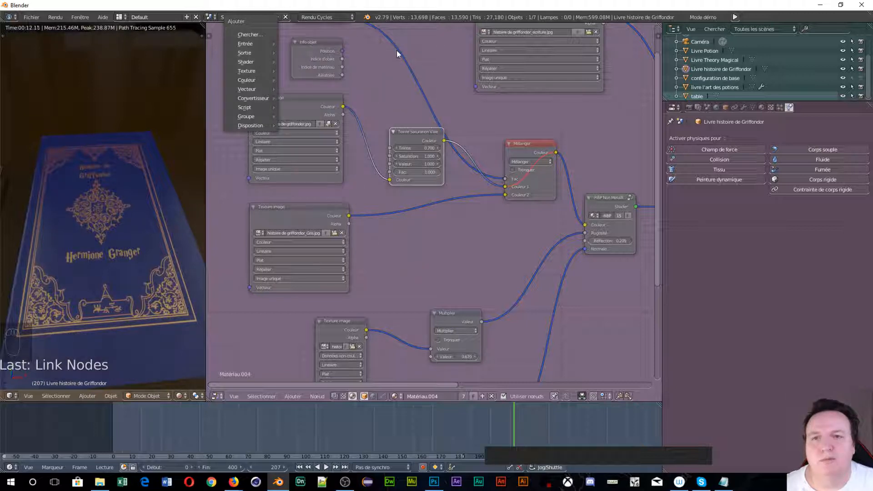
{"action": "left_click", "coordinate": [324, 38]}
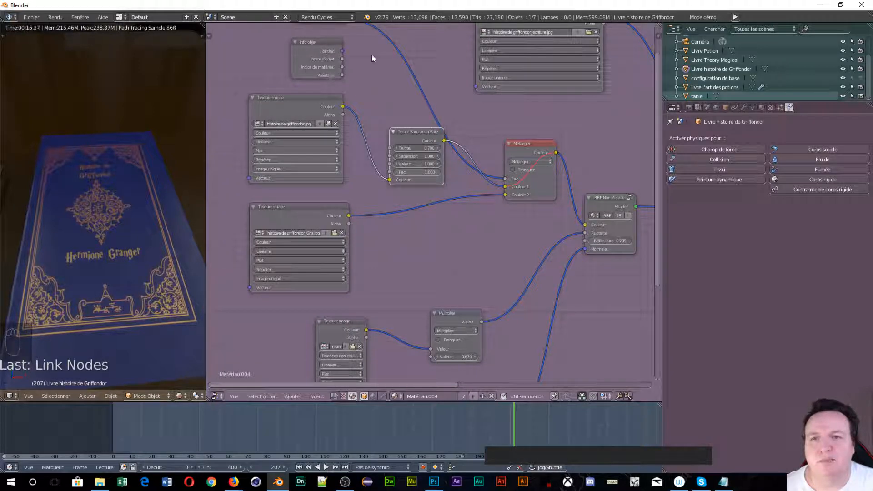
{"action": "left_click_drag", "start_coordinate": [342, 75], "coordinate": [390, 148]}
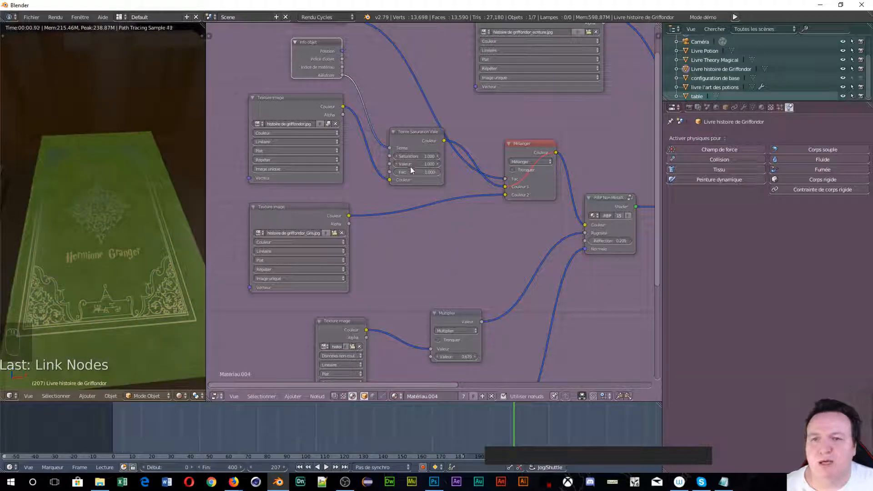
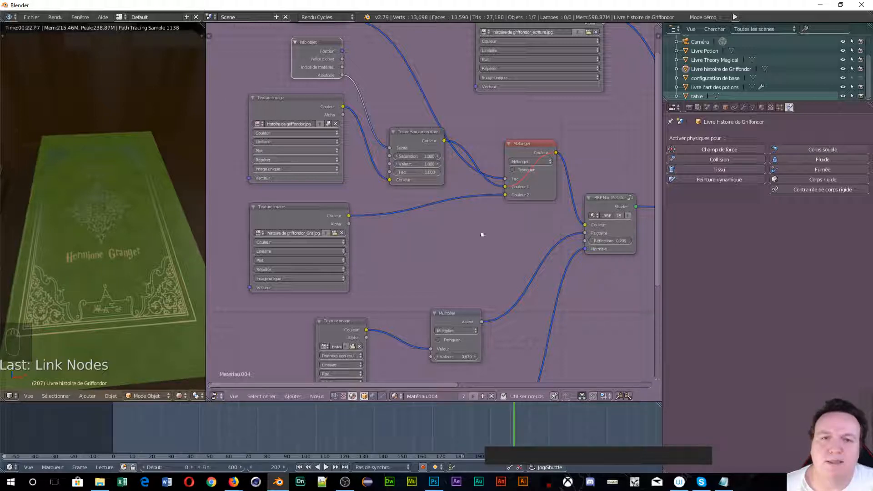
Step: Move the muted Mélanger node up, clear of the hue/saturation links, and bring its two Info objet nodes into view
{"action": "left_click", "coordinate": [419, 138]}
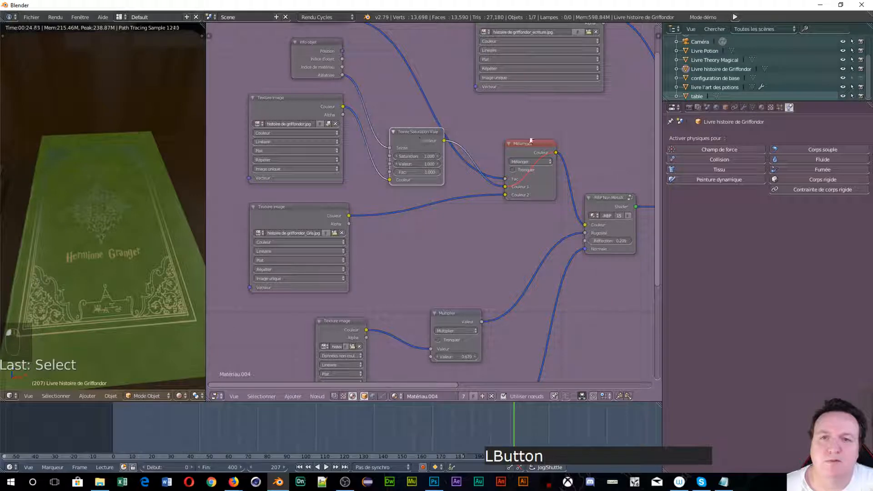
{"action": "left_click_drag", "start_coordinate": [528, 140], "coordinate": [545, 101]}
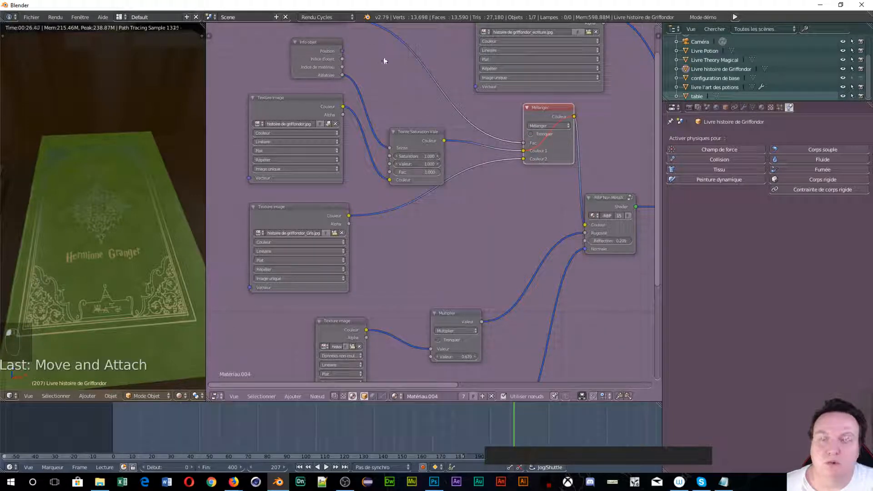
{"action": "middle_click_drag", "start_coordinate": [390, 59], "coordinate": [421, 158], "text": "shift"}
{"action": "middle_click_drag", "start_coordinate": [563, 313], "coordinate": [492, 242], "text": "shift"}
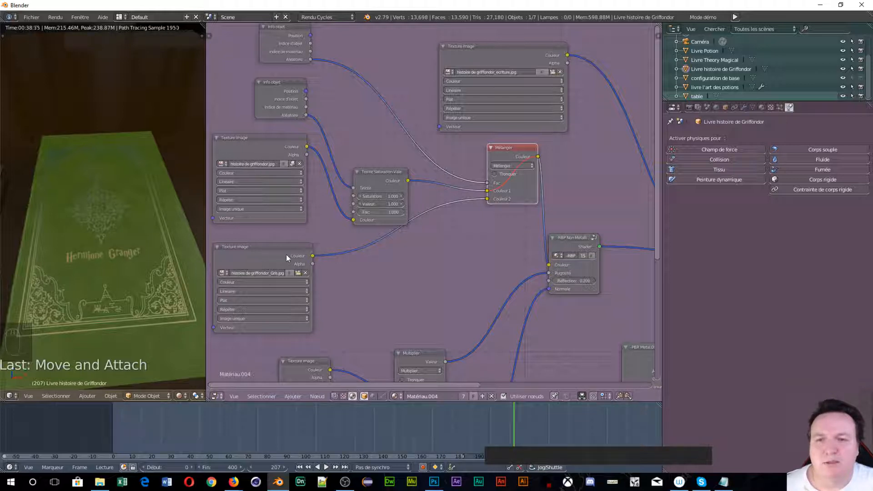
Step: Try feeding histoire de griffondor_Gris.jpg directly into the non-metallic shader's colour, and return its link to the Mélanger node's Couleur 2
{"action": "left_click_drag", "start_coordinate": [487, 199], "coordinate": [549, 270]}
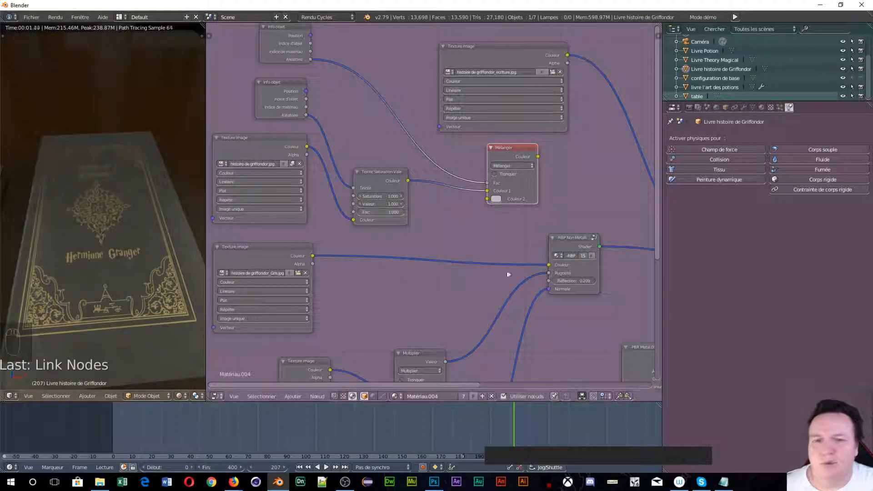
{"action": "left_click_drag", "start_coordinate": [549, 265], "coordinate": [487, 200]}
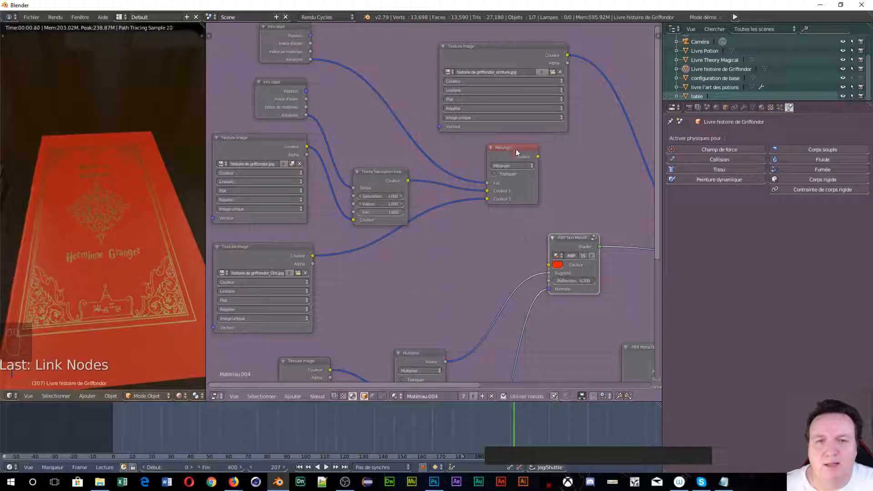
Step: Connect the Mélanger node's Couleur output to the PBR Non Metallic node's Couleur input and unmute the Mélanger node
{"action": "left_click_drag", "start_coordinate": [540, 159], "coordinate": [548, 267]}
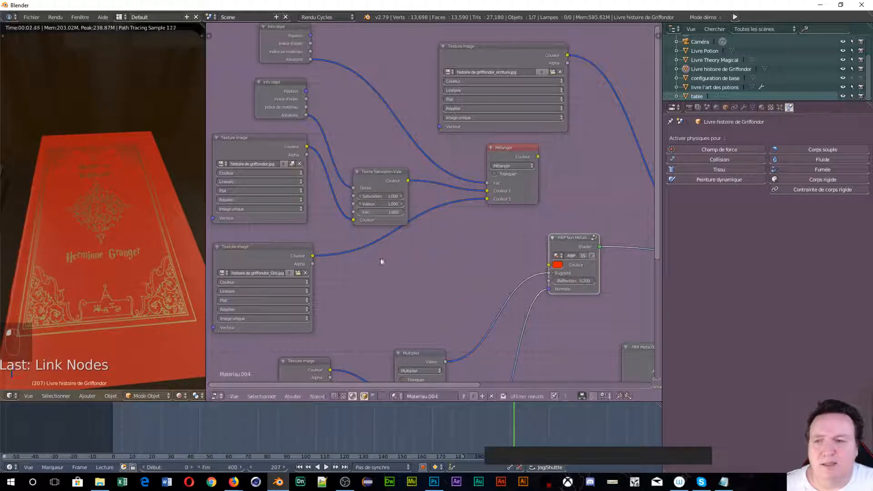
{"action": "left_click_drag", "start_coordinate": [537, 156], "coordinate": [549, 264]}
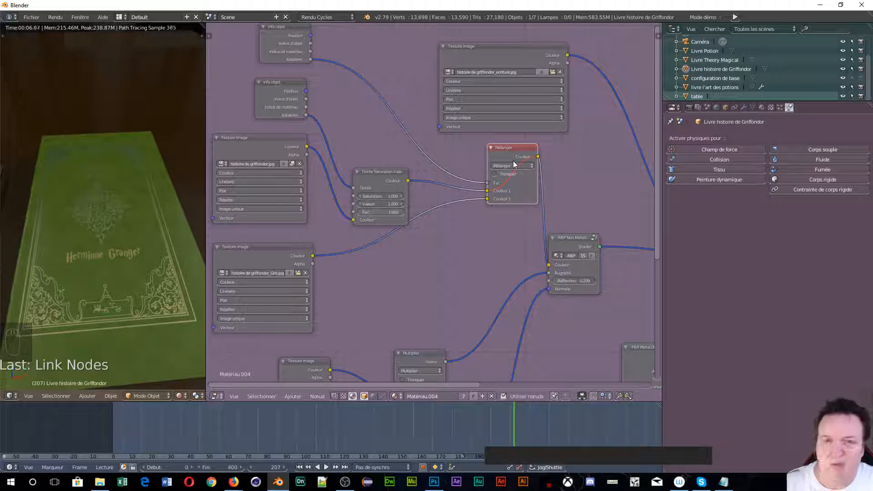
{"action": "key", "text": "m"}
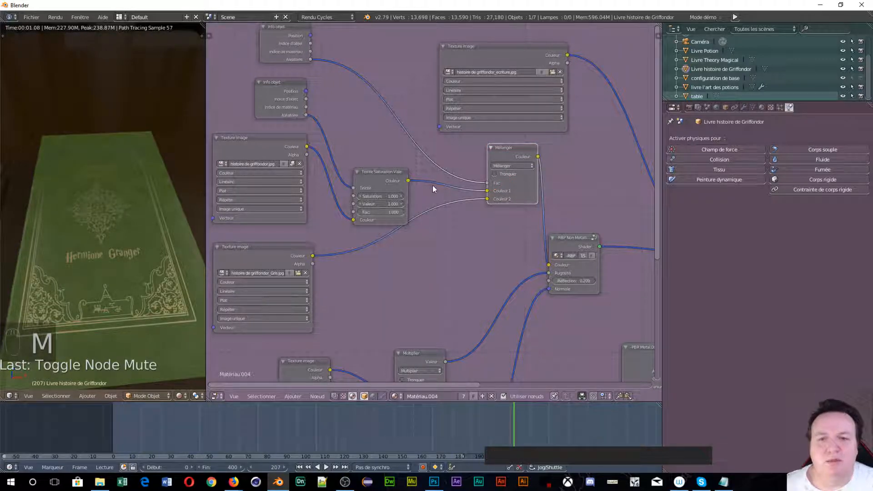
{"action": "scroll", "coordinate": [433, 185], "scroll_direction": "down", "scroll_amount": 3}
{"action": "middle_click_drag", "start_coordinate": [492, 233], "coordinate": [371, 205], "text": "shift"}
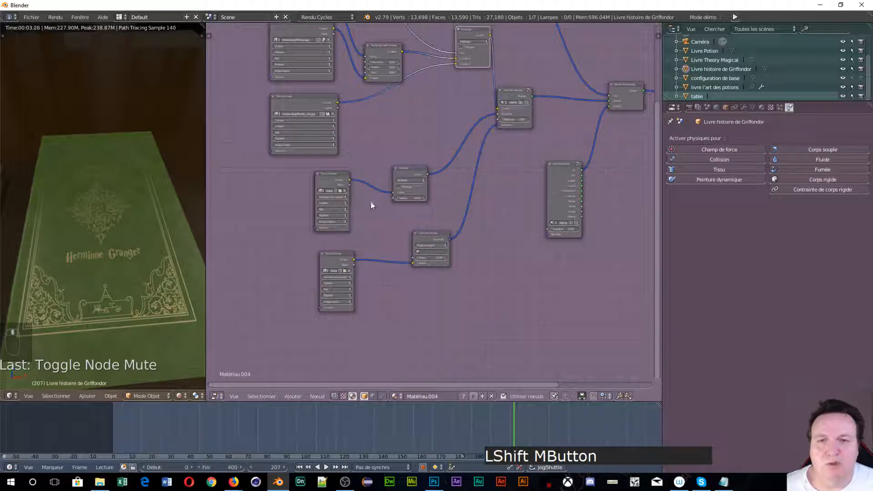
{"action": "middle_click_drag", "start_coordinate": [388, 127], "coordinate": [330, 263], "text": "shift"}
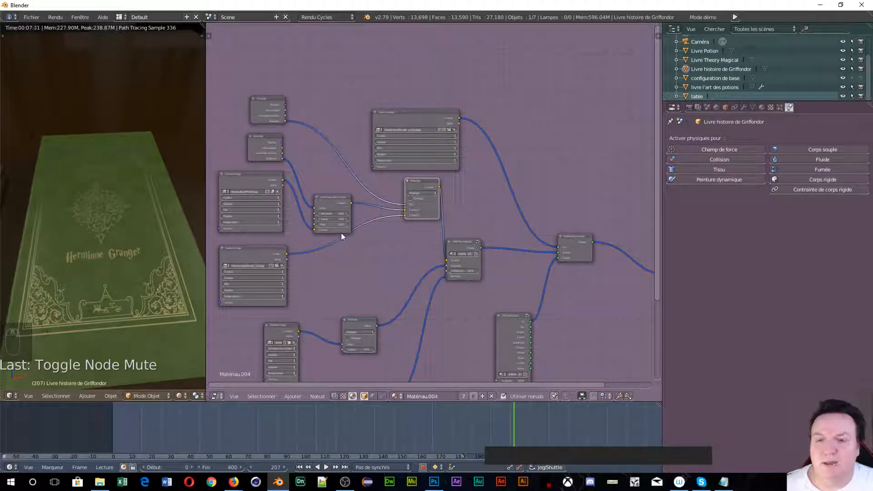
{"action": "middle_click_drag", "start_coordinate": [341, 232], "coordinate": [323, 215]}
{"action": "middle_click_drag", "start_coordinate": [371, 230], "coordinate": [392, 225]}
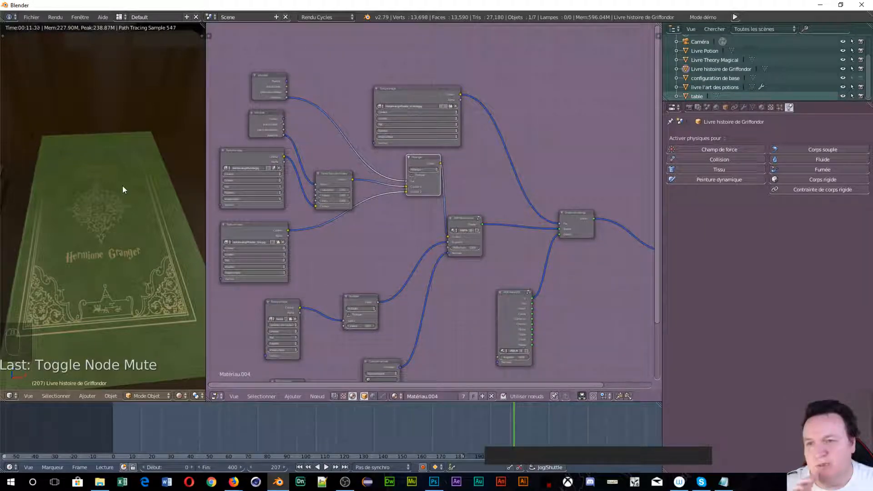
Step: Duplicate the Livre histoire de Griffondor book four times along the Z axis, placing each copy above the previous one
{"action": "scroll", "coordinate": [122, 186], "scroll_direction": "down", "scroll_amount": 5}
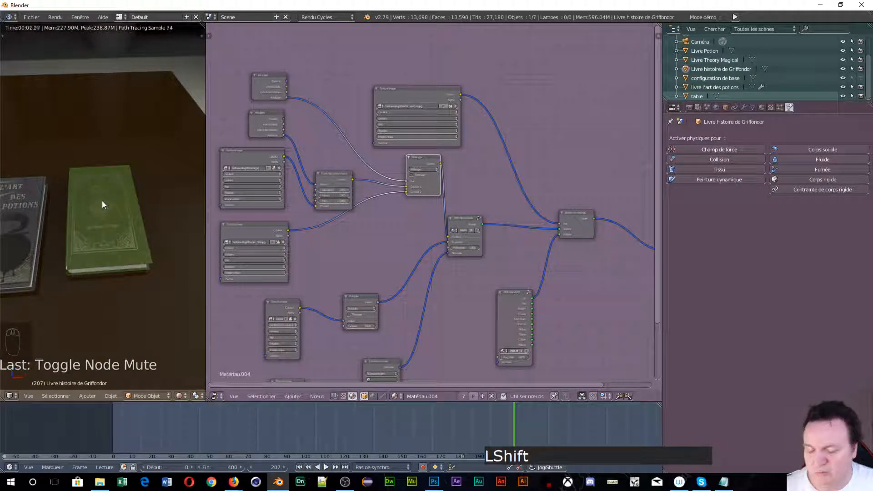
{"action": "key", "text": "shift+d"}
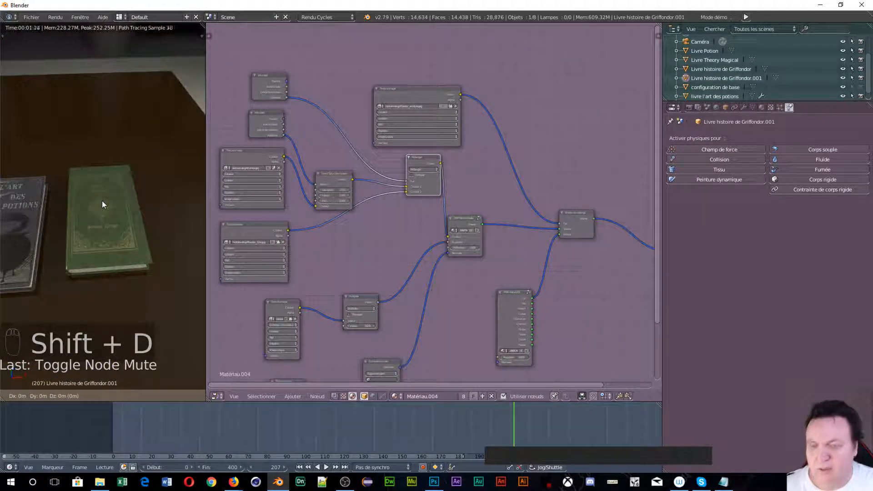
{"action": "key", "text": "z"}
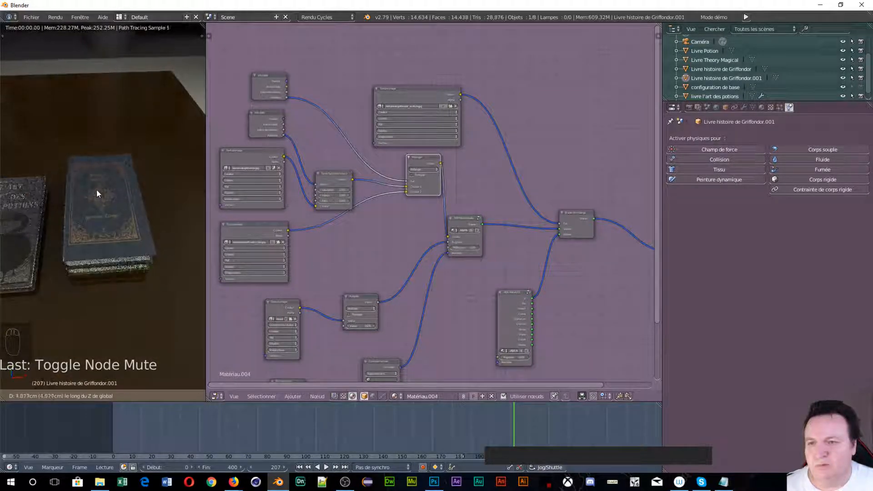
{"action": "left_click", "coordinate": [97, 186]}
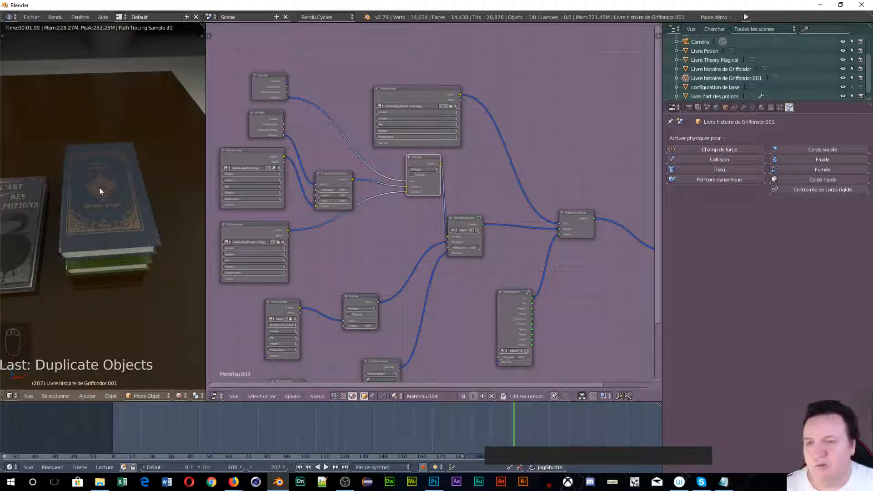
{"action": "key", "text": "shift+d"}
{"action": "key", "text": "z"}
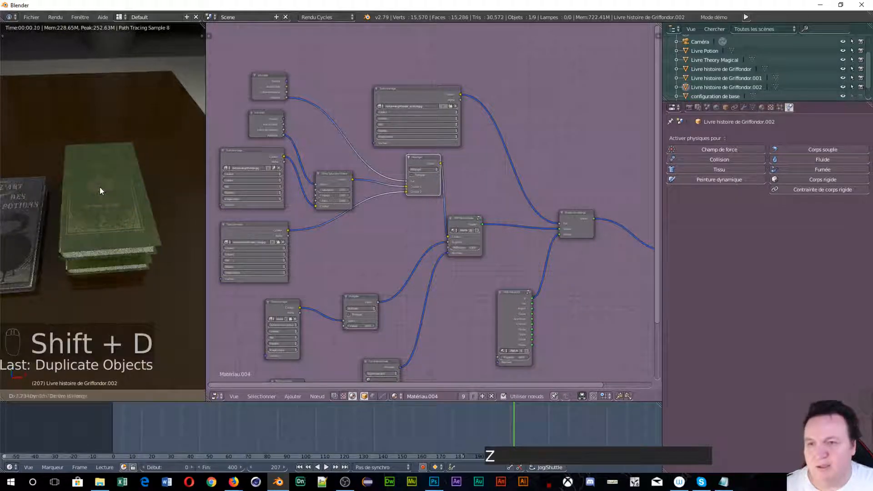
{"action": "left_click", "coordinate": [100, 152]}
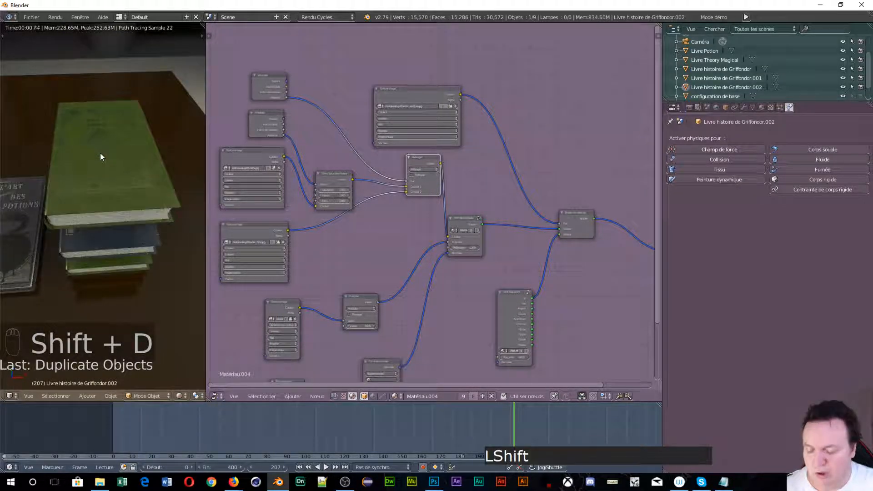
{"action": "key", "text": "shift+d"}
{"action": "key", "text": "z"}
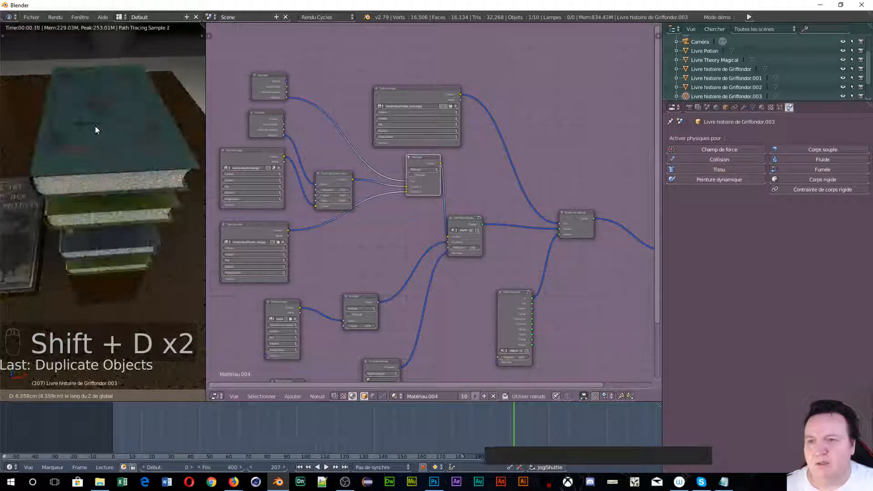
{"action": "left_click", "coordinate": [95, 129]}
{"action": "key", "text": "shift+d"}
{"action": "key", "text": "z"}
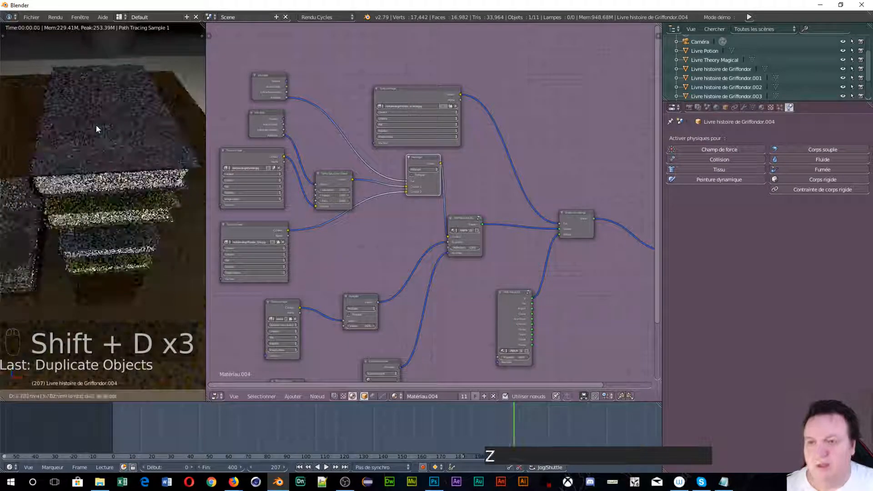
{"action": "left_click", "coordinate": [87, 101]}
Step: Check the stacked book copies from several angles and switch the 3D viewport's shading to wireframe (Fil de fer)
{"action": "middle_click_drag", "start_coordinate": [123, 122], "coordinate": [193, 144]}
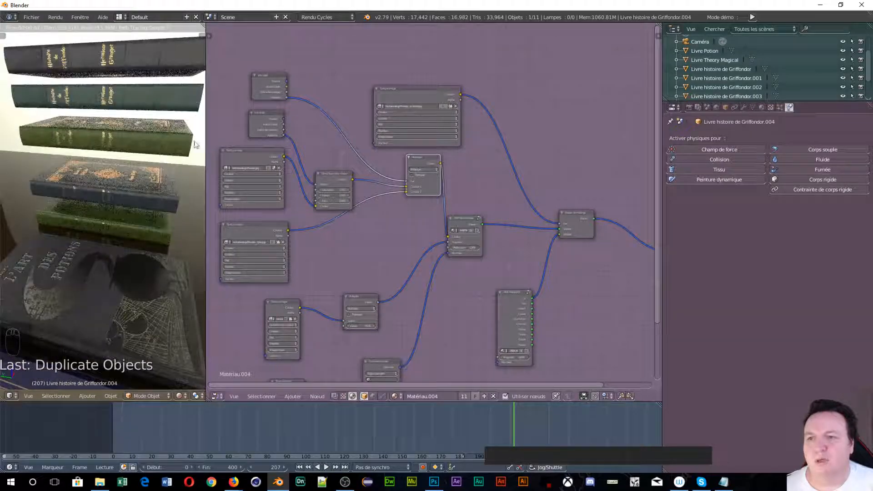
{"action": "middle_click_drag", "start_coordinate": [95, 198], "coordinate": [21, 226]}
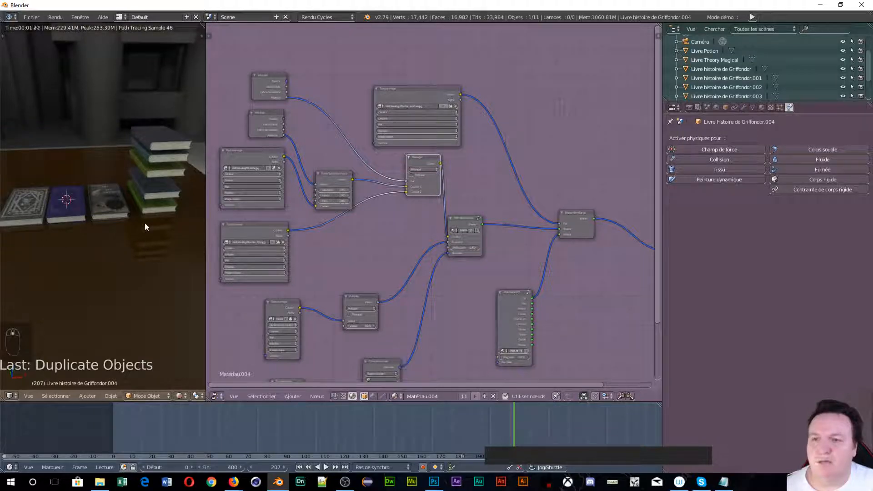
{"action": "scroll", "coordinate": [145, 223], "scroll_direction": "up", "scroll_amount": 3}
{"action": "scroll", "coordinate": [131, 255], "scroll_direction": "down", "scroll_amount": 2}
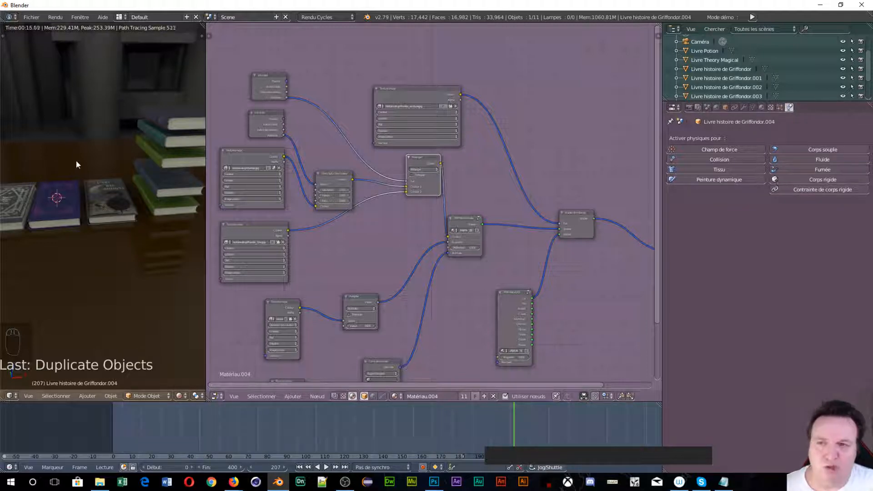
{"action": "key", "text": "Tab"}
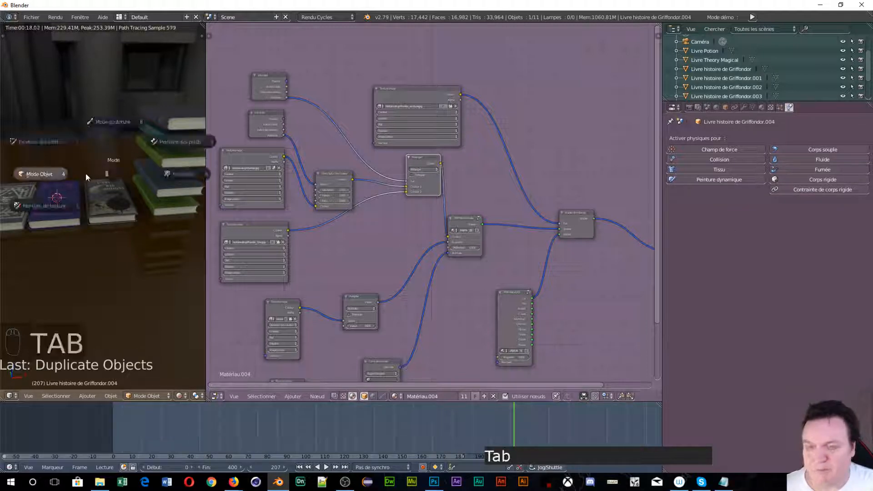
{"action": "left_click", "coordinate": [25, 180]}
{"action": "key", "text": "z"}
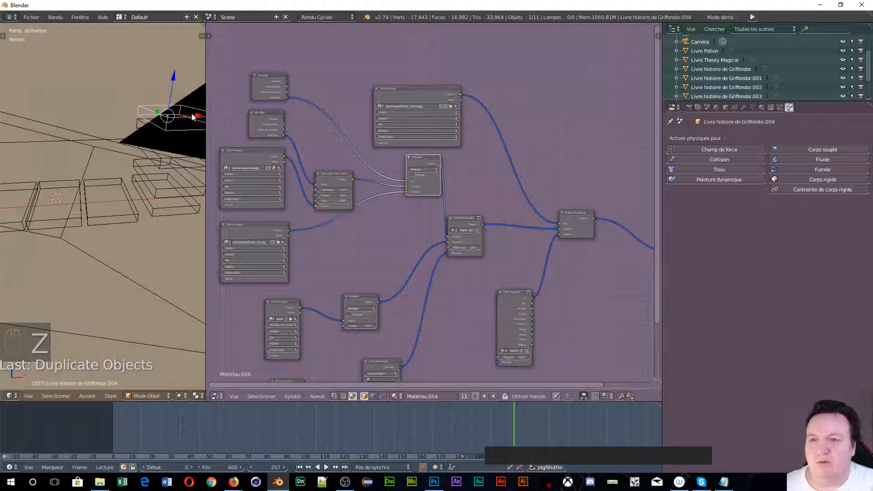
{"action": "key", "text": "z"}
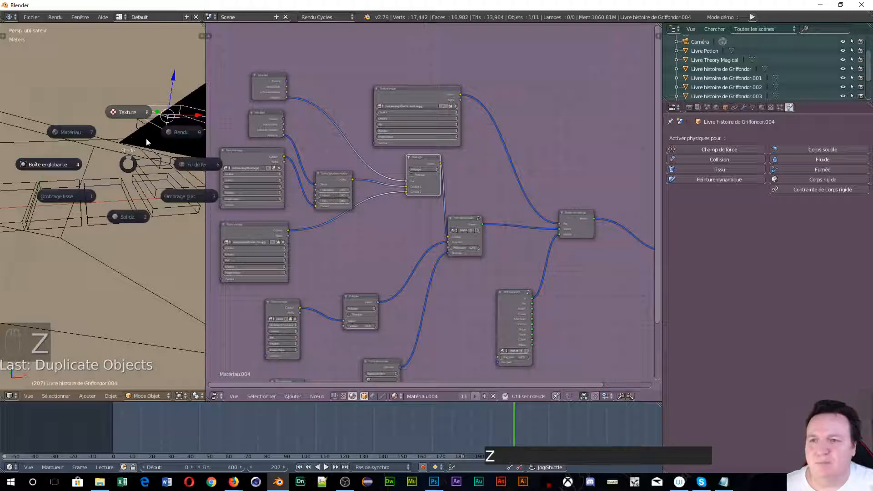
{"action": "left_click", "coordinate": [184, 167]}
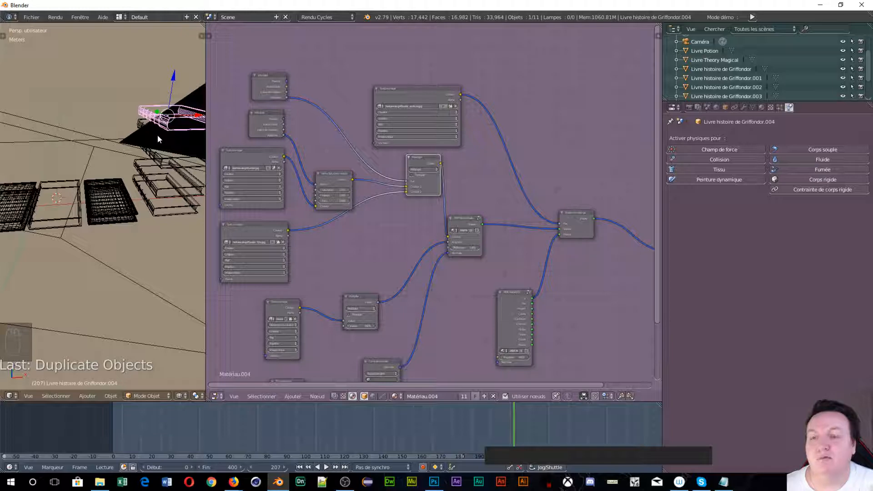
Step: Return the timeline to frame 0 and add rigid body physics (Corps rigide) to the topmost book of the stack
{"action": "scroll", "coordinate": [121, 229], "scroll_direction": "down", "scroll_amount": 5}
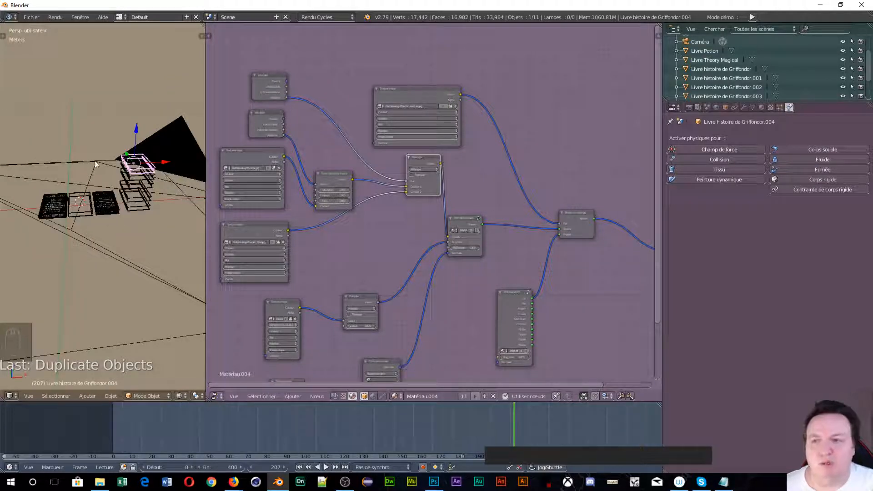
{"action": "scroll", "coordinate": [173, 198], "scroll_direction": "up", "scroll_amount": 4}
{"action": "scroll", "coordinate": [172, 194], "scroll_direction": "down", "scroll_amount": 3}
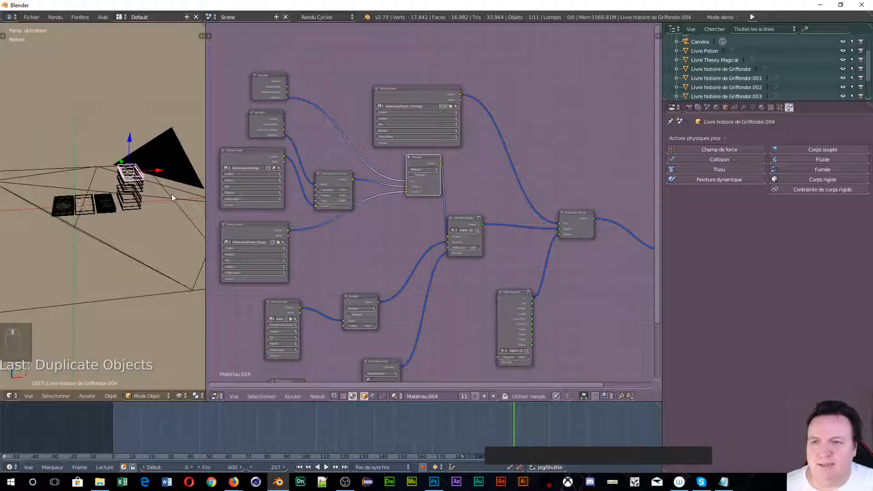
{"action": "scroll", "coordinate": [138, 185], "scroll_direction": "up", "scroll_amount": 2}
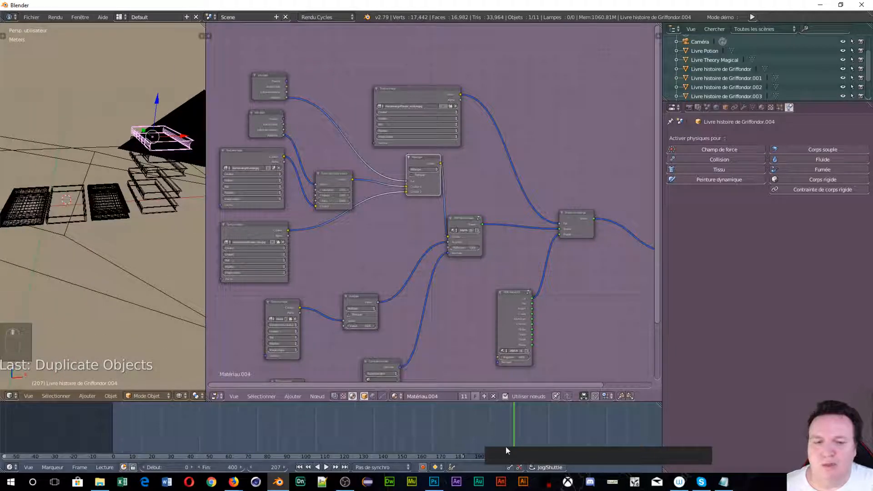
{"action": "left_click_drag", "start_coordinate": [515, 430], "coordinate": [77, 424]}
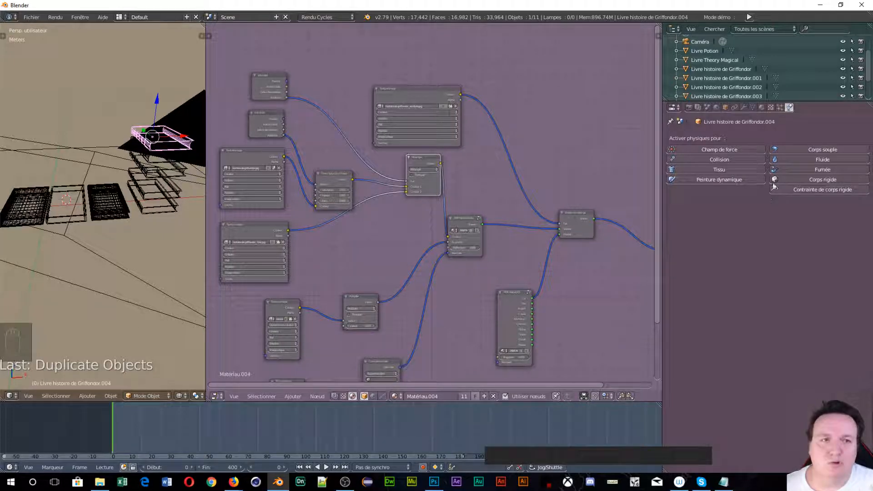
{"action": "left_click", "coordinate": [813, 179]}
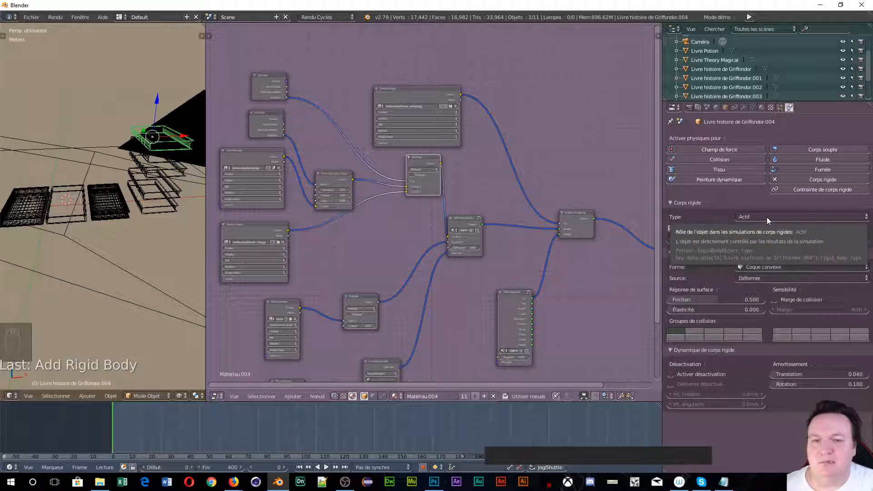
Step: Play the rigid body simulation, restart it from the first frame and examine how the top book moves relative to the table
{"action": "left_click", "coordinate": [327, 467]}
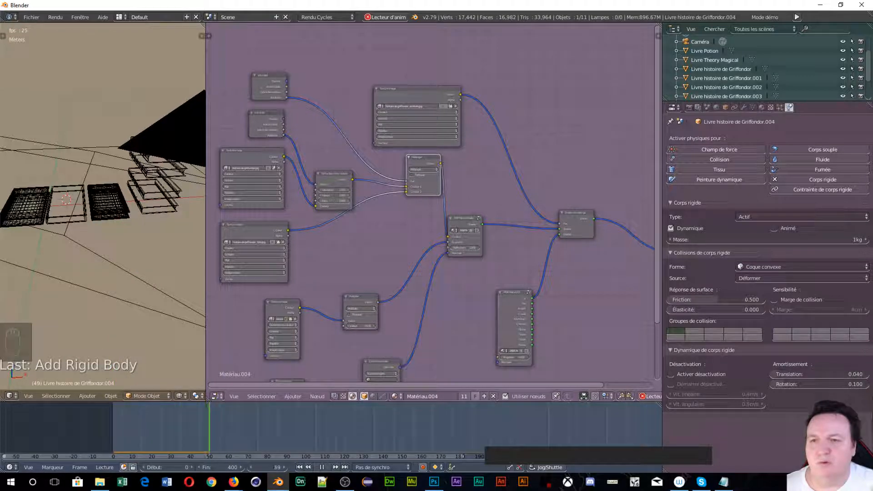
{"action": "left_click", "coordinate": [295, 469]}
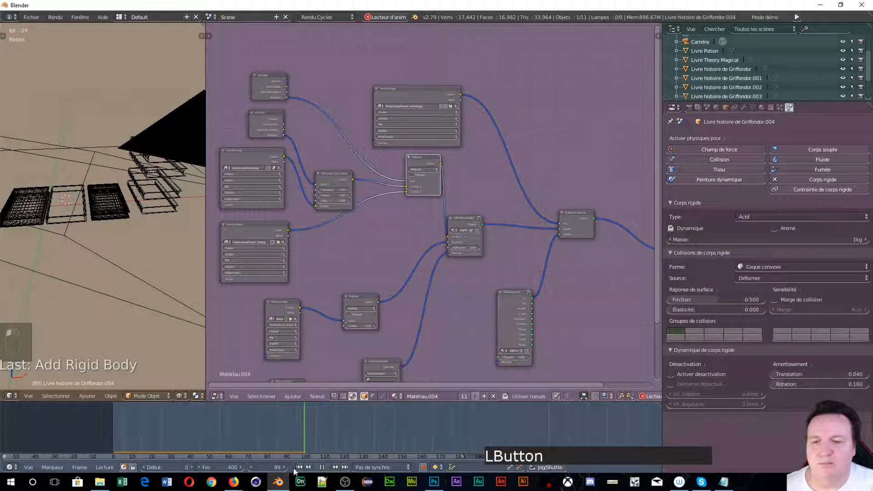
{"action": "left_click", "coordinate": [299, 467]}
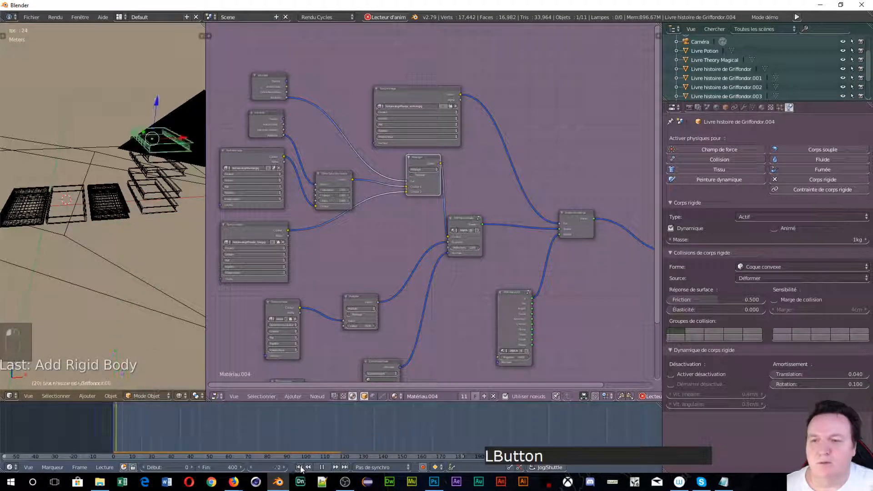
{"action": "scroll", "coordinate": [160, 302], "scroll_direction": "down", "scroll_amount": 5}
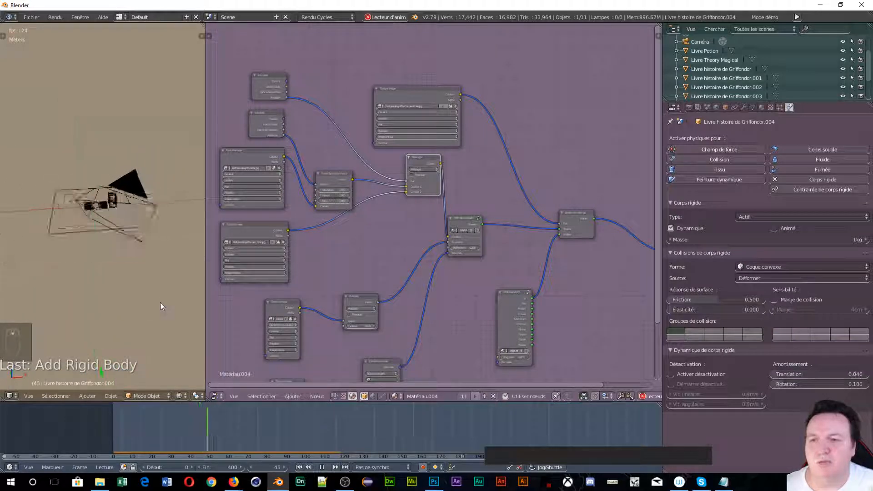
{"action": "scroll", "coordinate": [160, 302], "scroll_direction": "up", "scroll_amount": 6}
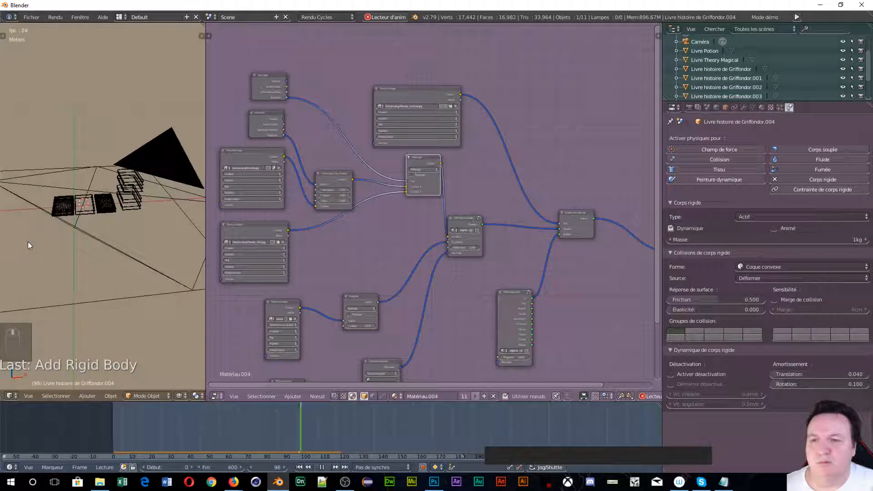
{"action": "scroll", "coordinate": [125, 215], "scroll_direction": "up", "scroll_amount": 5}
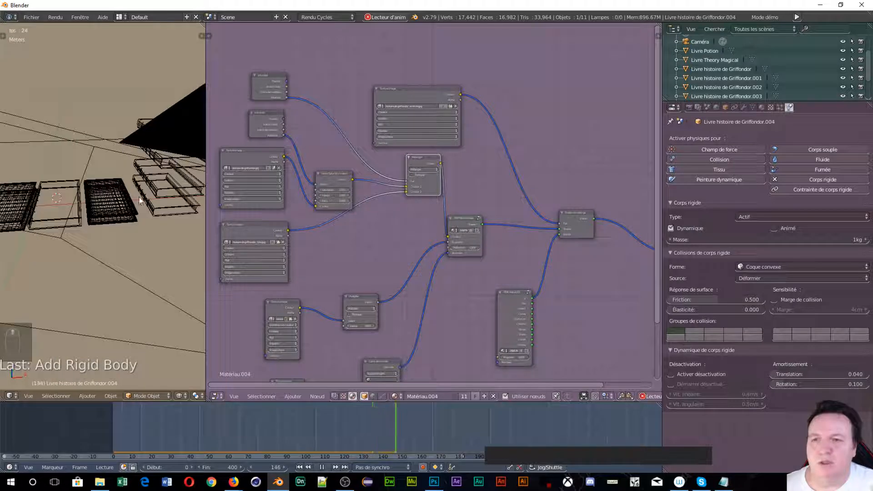
{"action": "scroll", "coordinate": [140, 200], "scroll_direction": "down", "scroll_amount": 3}
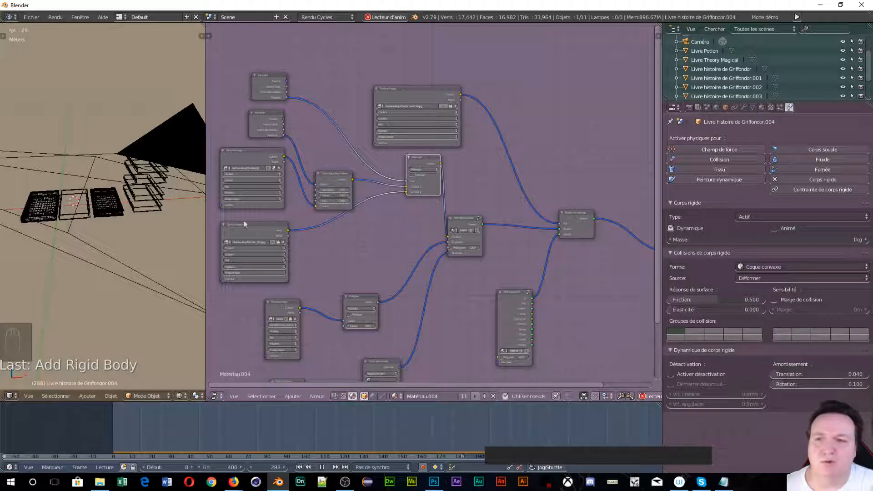
Step: Add rigid body physics (Corps rigide) to the table
{"action": "right_click", "coordinate": [25, 163]}
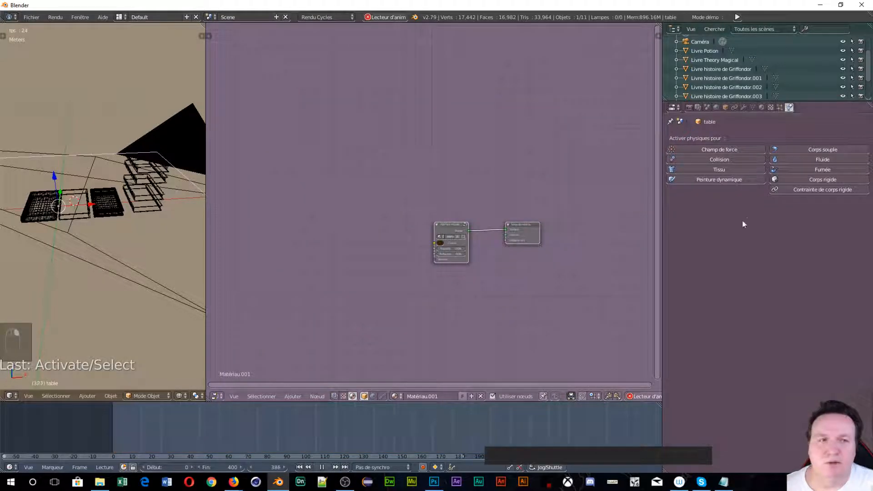
{"action": "left_click", "coordinate": [776, 180]}
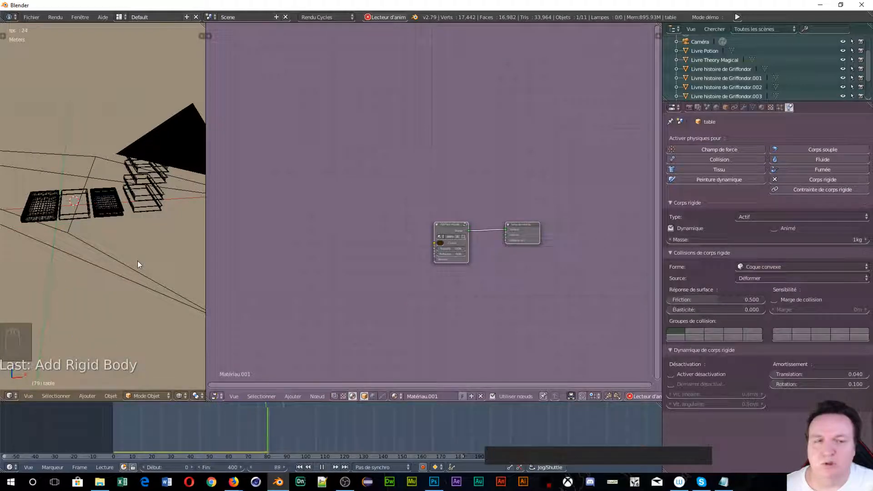
Step: Set the table's rigid body type to Passif and replay the simulation from the first frame to check the top book's fall
{"action": "left_click", "coordinate": [849, 217]}
{"action": "left_click", "coordinate": [785, 195]}
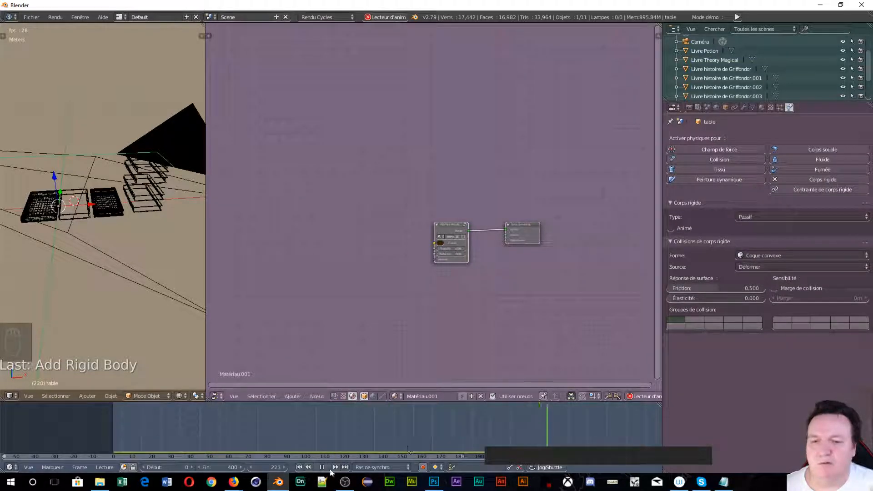
{"action": "left_click", "coordinate": [300, 467]}
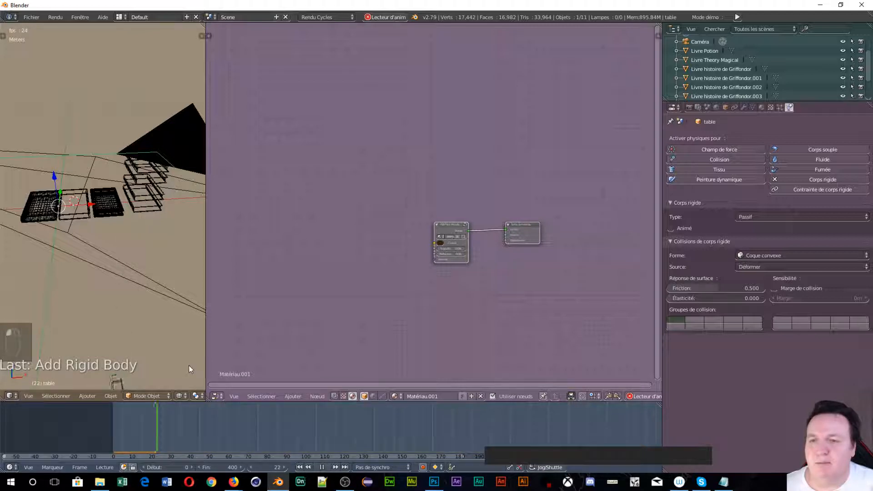
{"action": "left_click", "coordinate": [299, 467]}
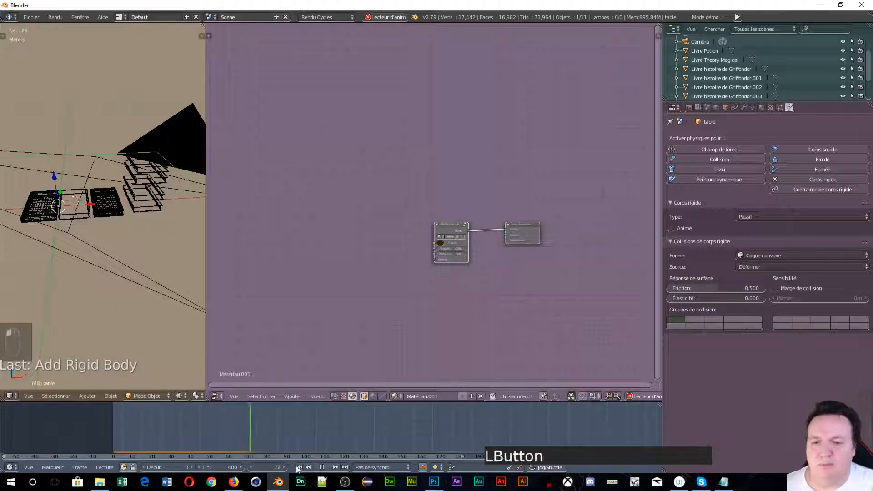
{"action": "left_click", "coordinate": [324, 467]}
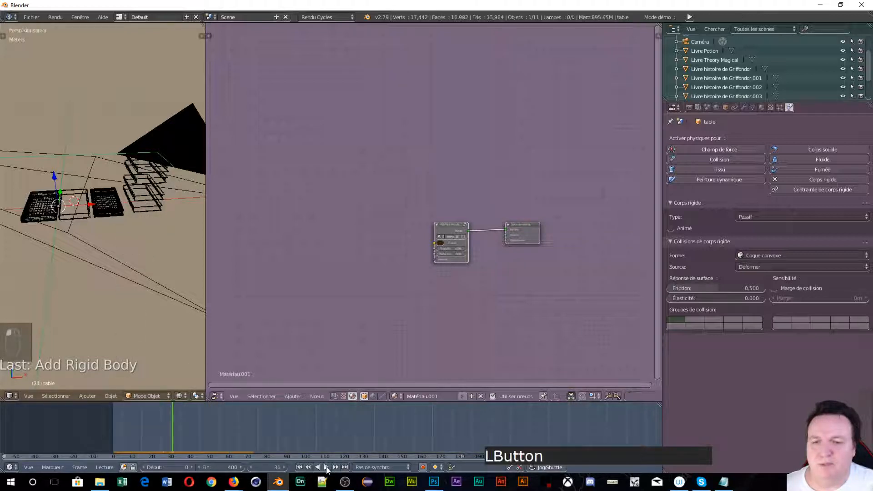
{"action": "left_click", "coordinate": [299, 467]}
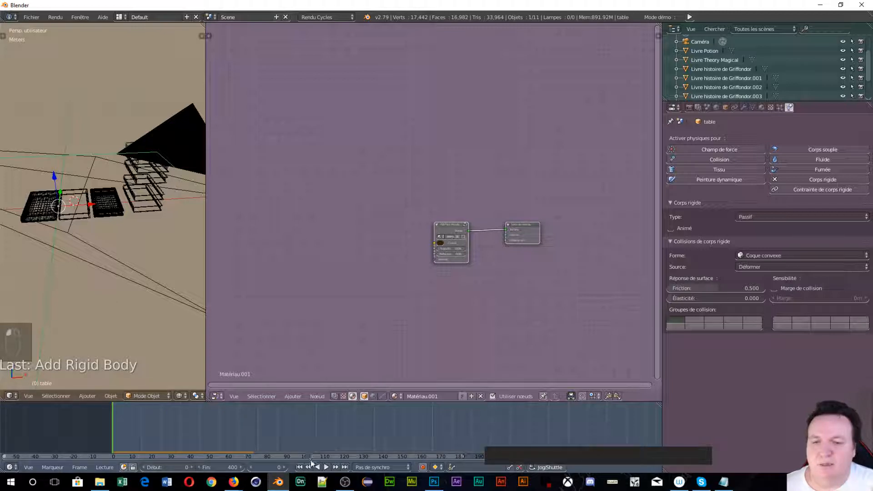
{"action": "left_click", "coordinate": [326, 467]}
{"action": "scroll", "coordinate": [124, 314], "scroll_direction": "down", "scroll_amount": 3}
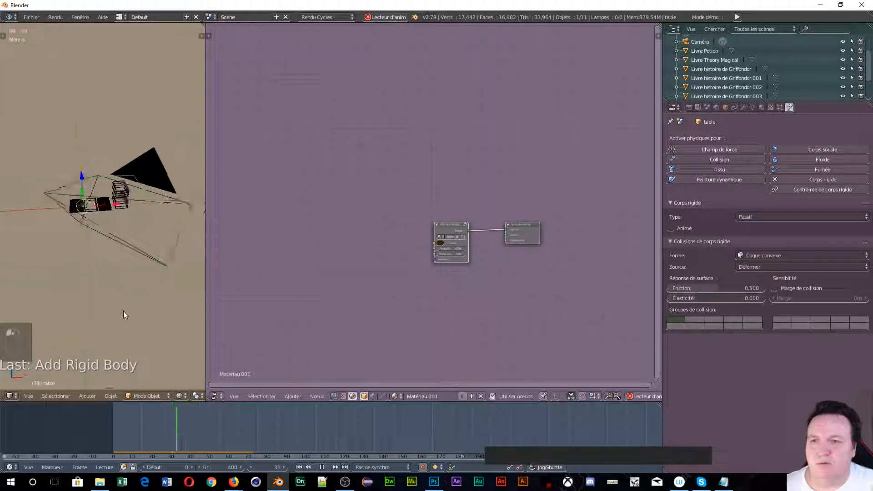
{"action": "mouse_move", "coordinate": [123, 313]}
{"action": "middle_mouse_down"}
{"action": "mouse_move", "coordinate": [154, 296]}
{"action": "mouse_move", "coordinate": [152, 277]}
{"action": "mouse_move", "coordinate": [125, 324]}
{"action": "middle_mouse_up"}
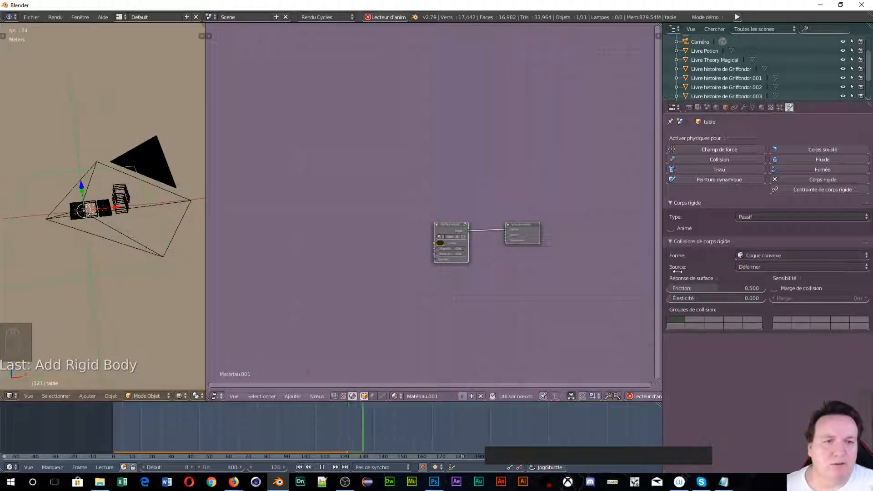
Step: Try the Mesh collision shape on the table, replay the simulation from the start and return to frame 0
{"action": "left_click", "coordinate": [846, 256]}
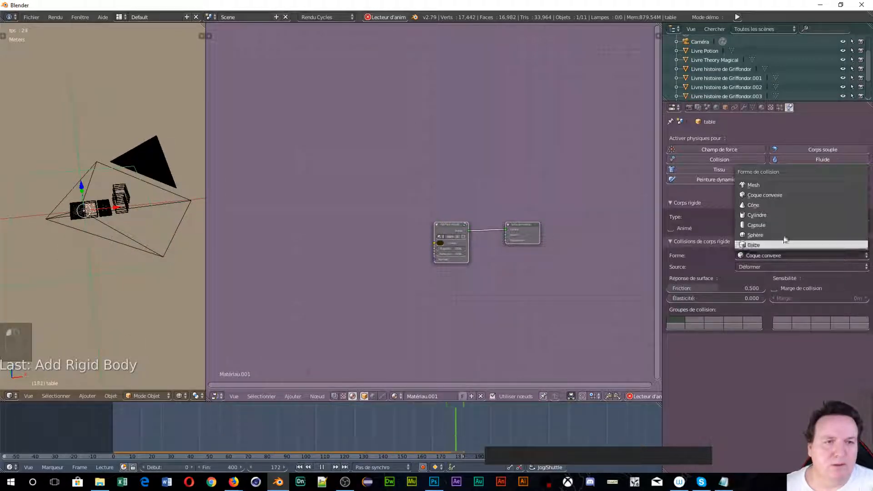
{"action": "left_click", "coordinate": [754, 185]}
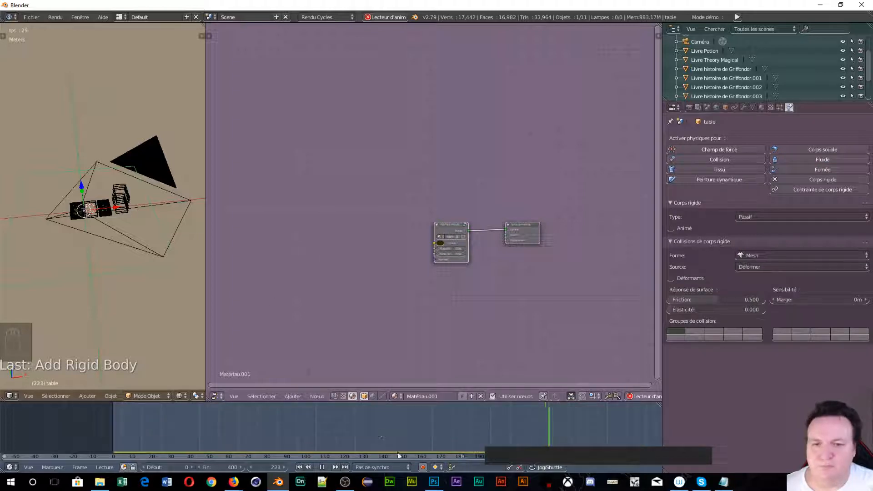
{"action": "left_click", "coordinate": [318, 467]}
{"action": "left_click", "coordinate": [317, 469]}
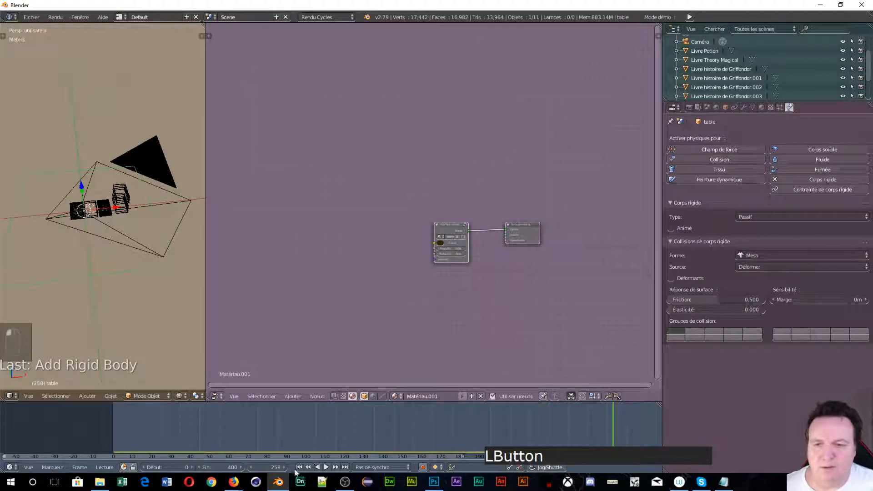
{"action": "left_click", "coordinate": [300, 469]}
{"action": "left_click", "coordinate": [326, 468]}
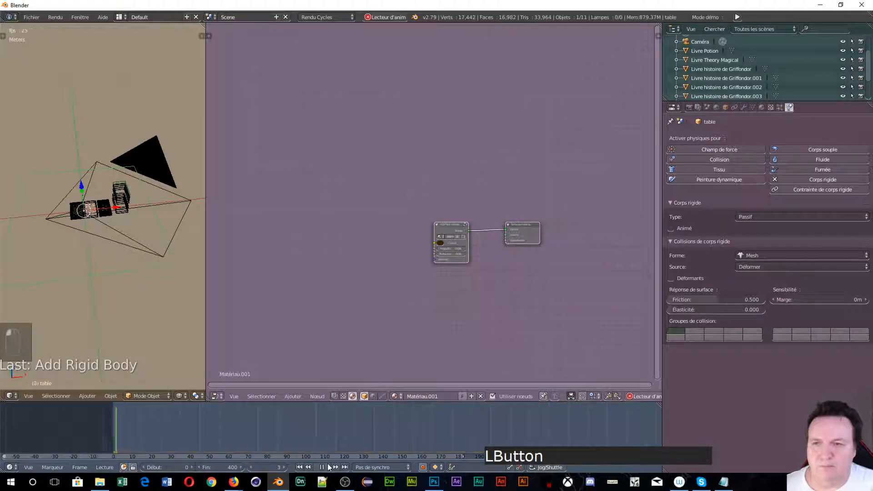
{"action": "left_click", "coordinate": [322, 467]}
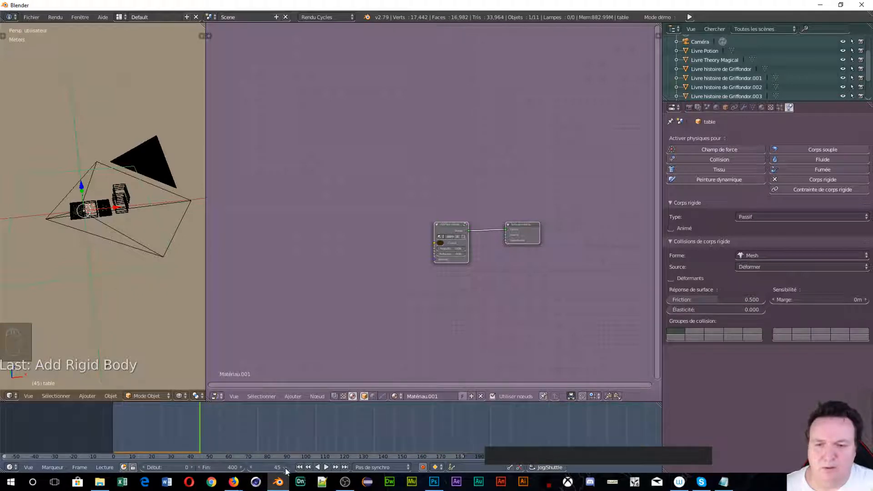
{"action": "left_click", "coordinate": [299, 468]}
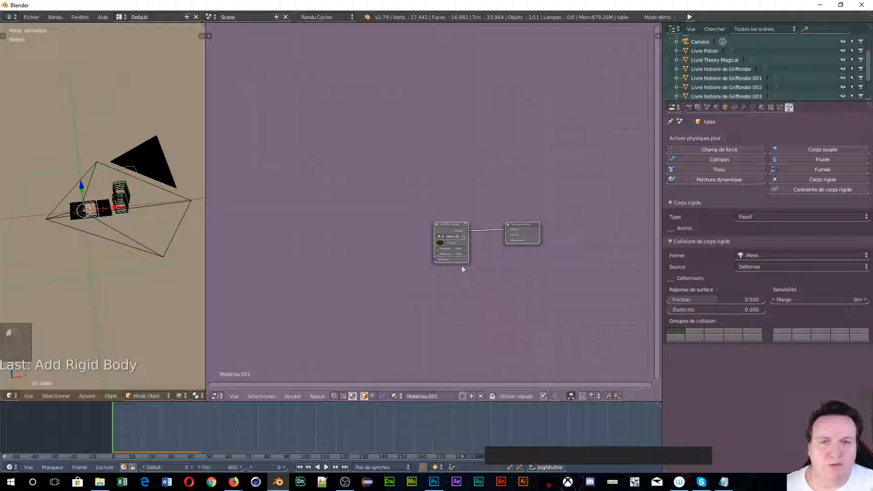
Step: Remove and re-add the rigid body physics (Corps rigide) on the topmost book, and test the simulation
{"action": "right_click", "coordinate": [124, 195]}
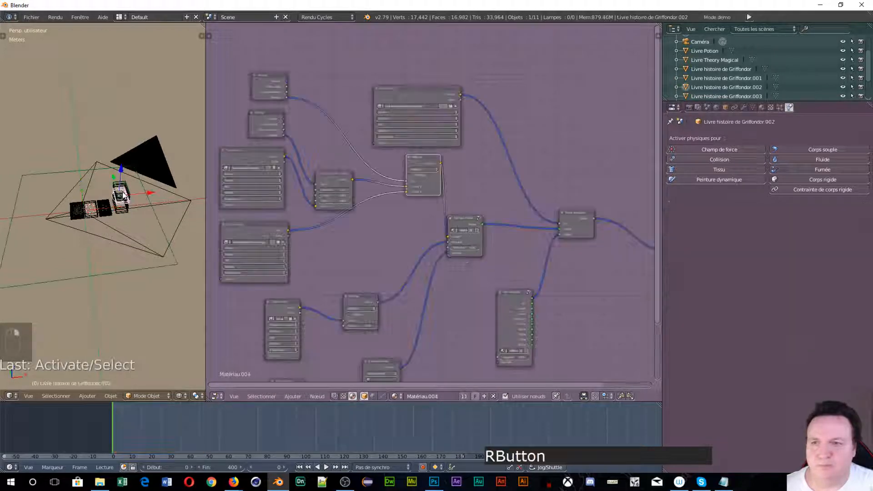
{"action": "right_click", "coordinate": [121, 187]}
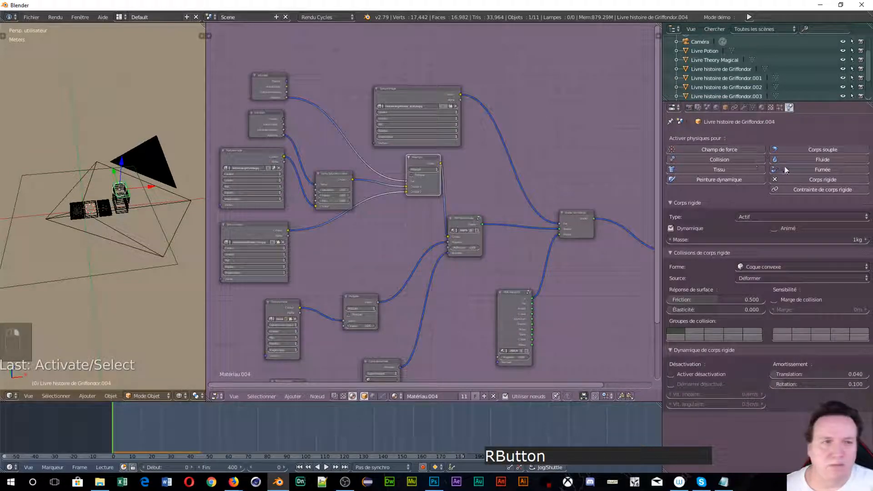
{"action": "left_click", "coordinate": [775, 179]}
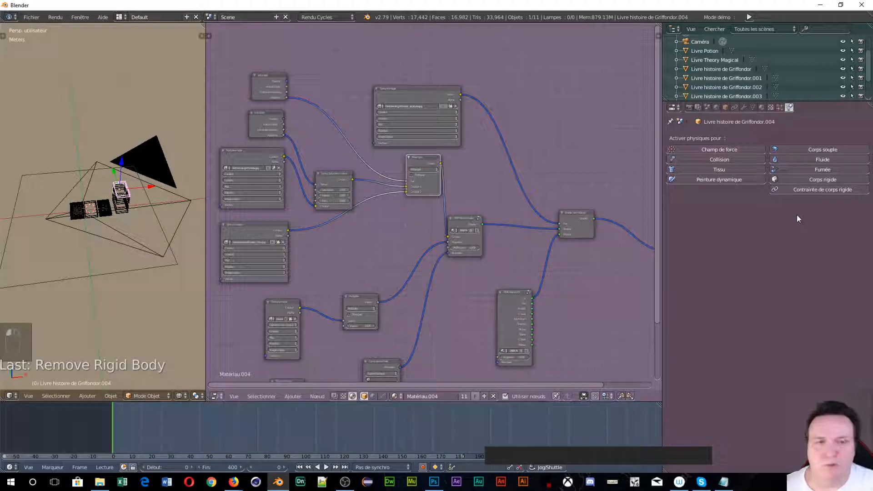
{"action": "left_click", "coordinate": [778, 180]}
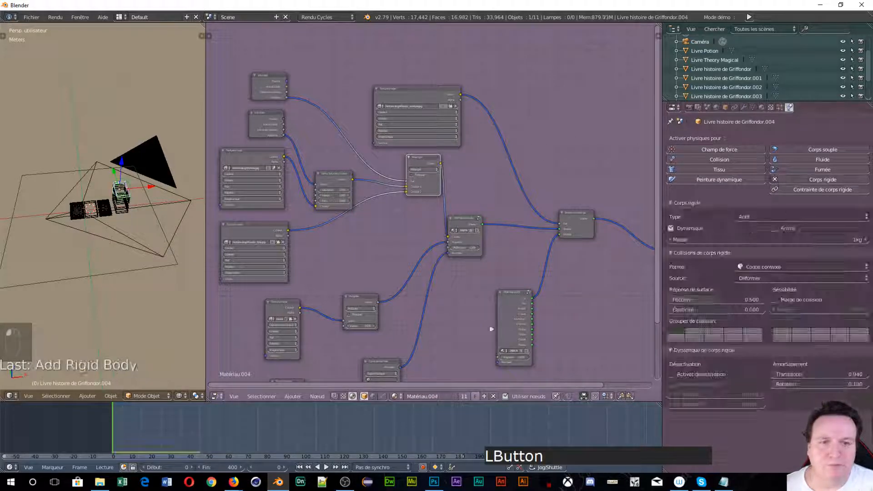
{"action": "left_click", "coordinate": [327, 467]}
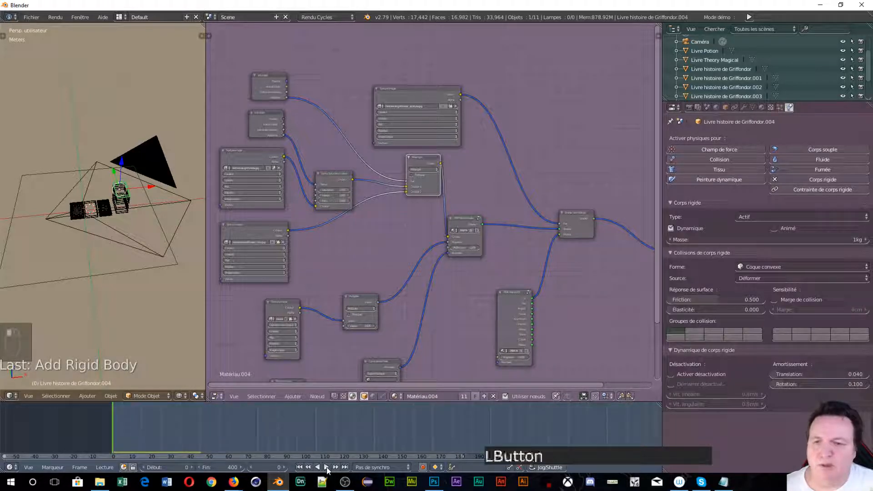
{"action": "left_click", "coordinate": [322, 468]}
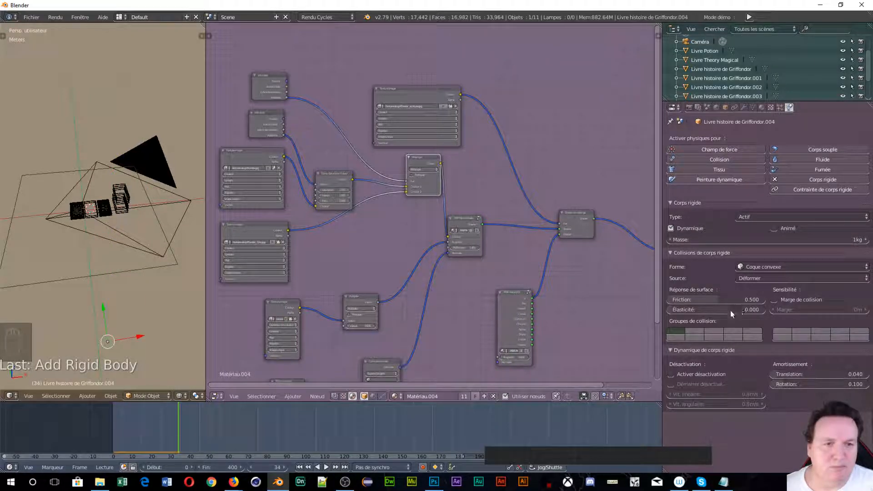
Step: Set the top book's collision shape to Mesh and replay the simulation from frame 0
{"action": "left_click", "coordinate": [774, 266]}
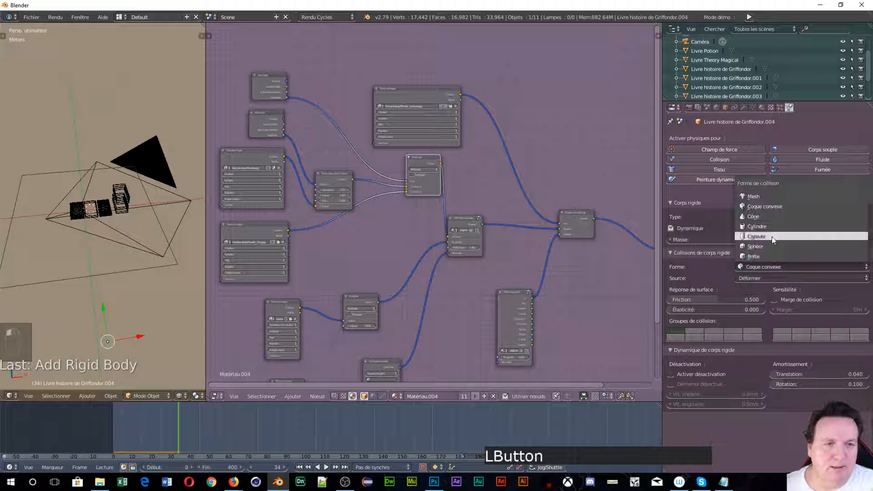
{"action": "left_click", "coordinate": [771, 197]}
{"action": "left_click_drag", "start_coordinate": [178, 428], "coordinate": [80, 449]}
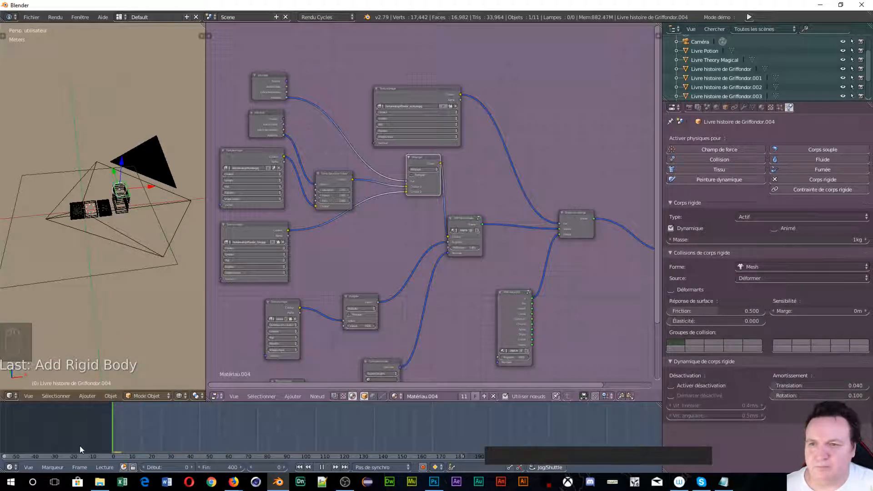
{"action": "left_click", "coordinate": [327, 467]}
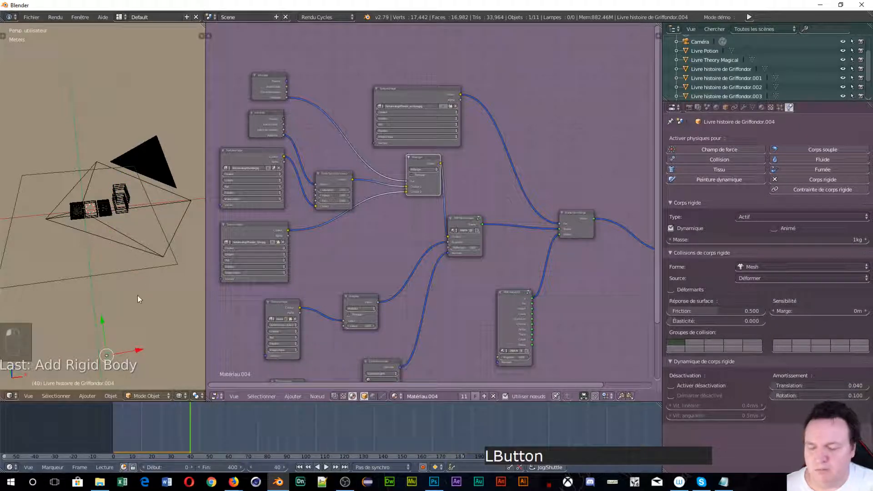
Step: Return the timeline to frame 0 and expand the 3D viewport over the node editor
{"action": "scroll", "coordinate": [138, 295], "scroll_direction": "up", "scroll_amount": 3}
{"action": "middle_click_drag", "start_coordinate": [137, 296], "coordinate": [167, 282]}
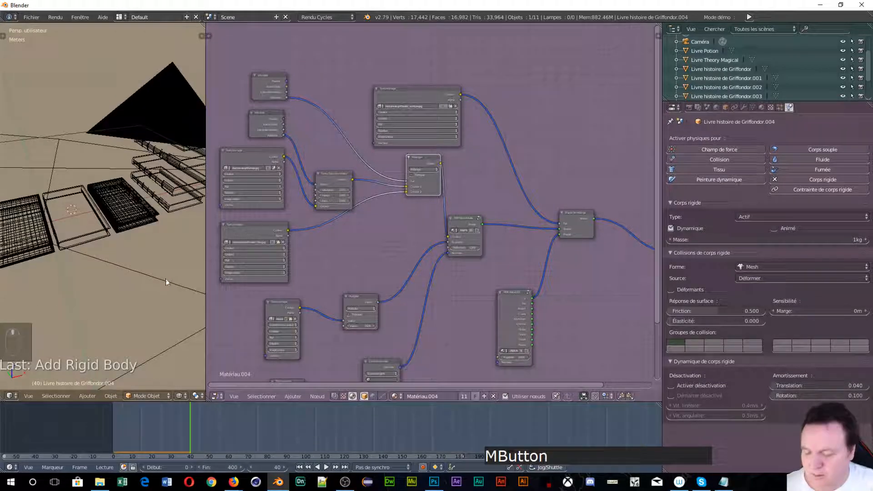
{"action": "left_click", "coordinate": [300, 468]}
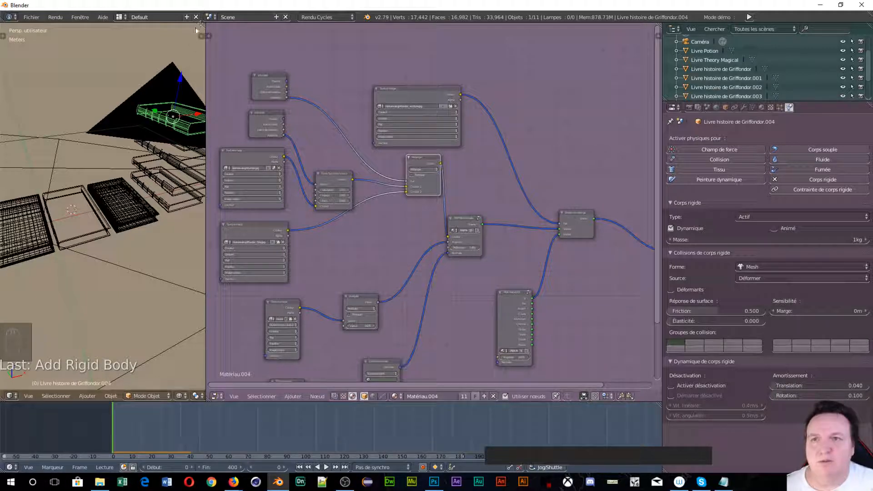
{"action": "left_click_drag", "start_coordinate": [203, 25], "coordinate": [318, 82]}
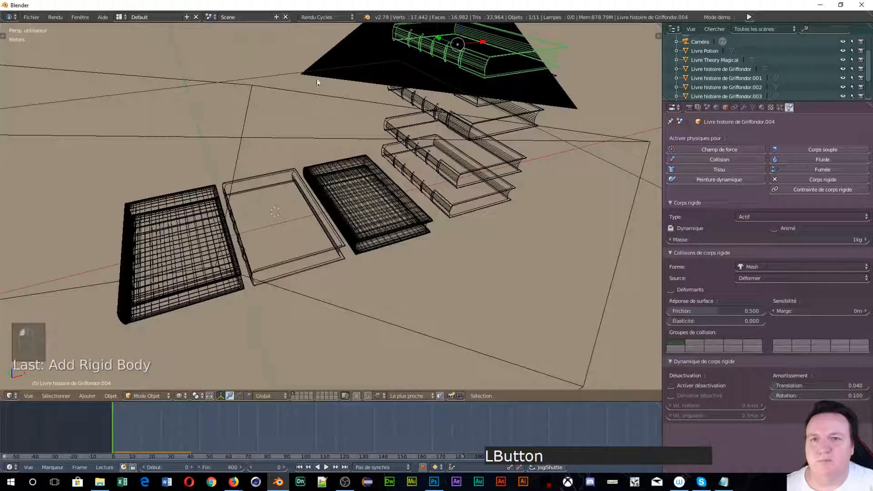
Step: Select the table and set its collision shape to Coque convexe
{"action": "middle_click_drag", "start_coordinate": [514, 206], "coordinate": [508, 247]}
{"action": "right_click", "coordinate": [506, 249]}
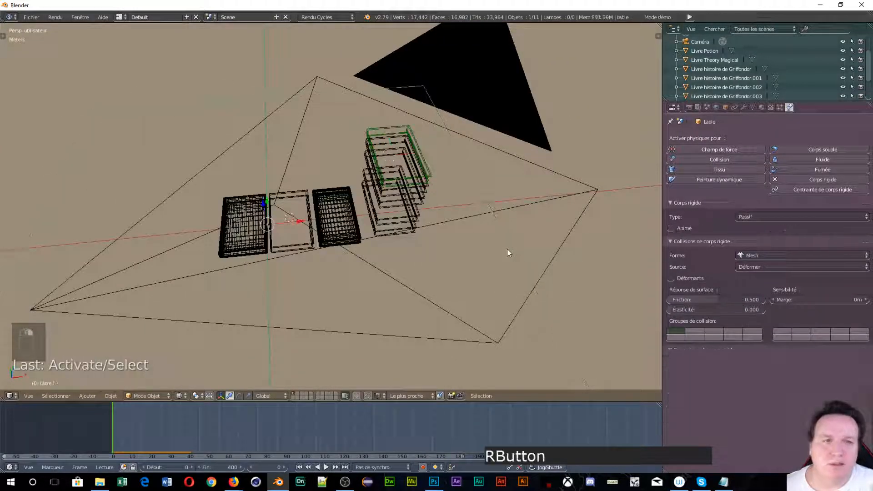
{"action": "left_click", "coordinate": [793, 255]}
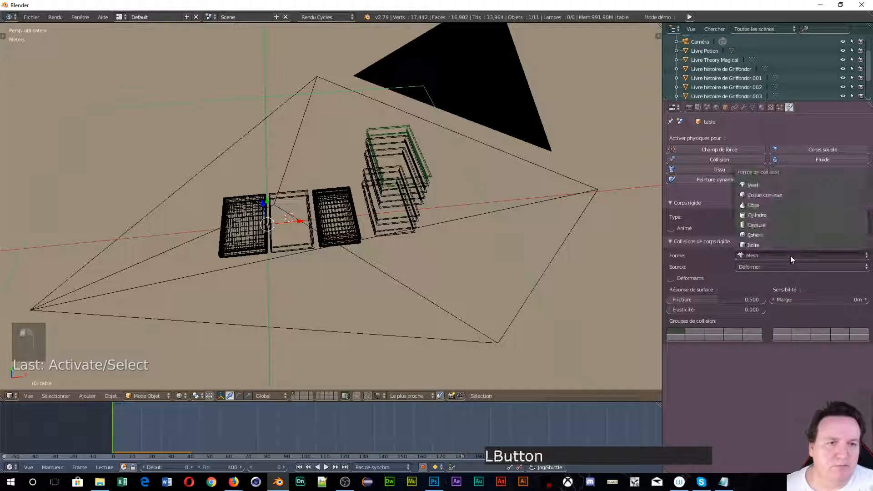
{"action": "left_click", "coordinate": [773, 195]}
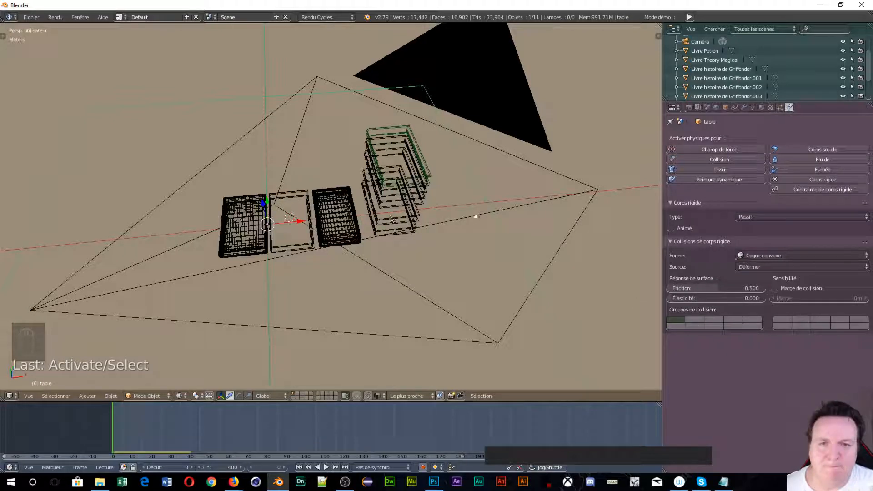
Step: Set the top book's rigid body mass to 6.8 kg and enable its Animé option
{"action": "right_click", "coordinate": [422, 158]}
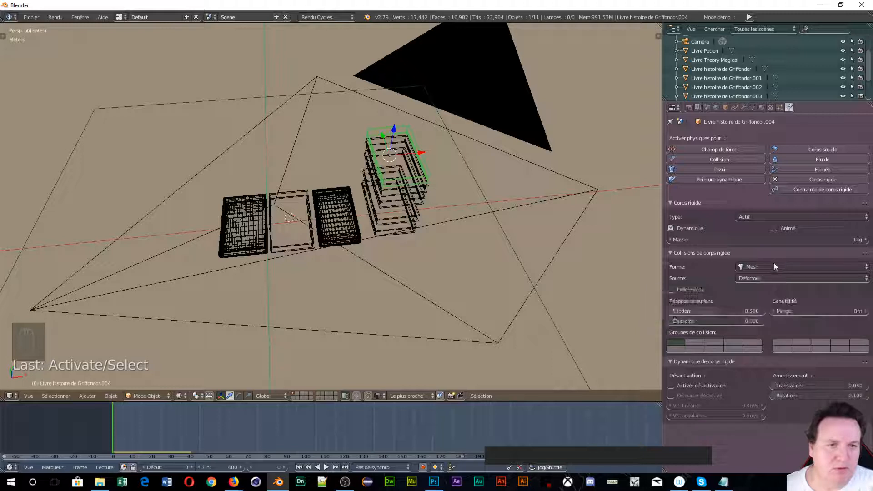
{"action": "left_click", "coordinate": [866, 241]}
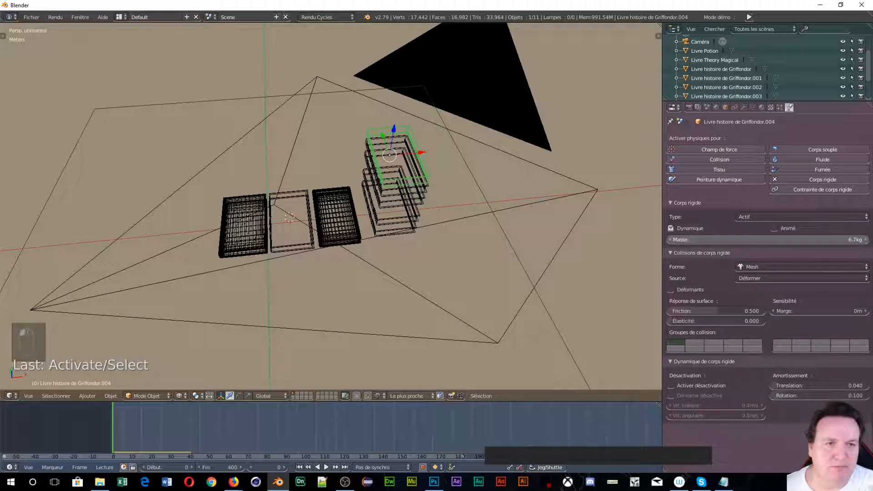
{"action": "left_click_drag", "start_coordinate": [746, 239], "coordinate": [750, 239]}
{"action": "left_click", "coordinate": [773, 231]}
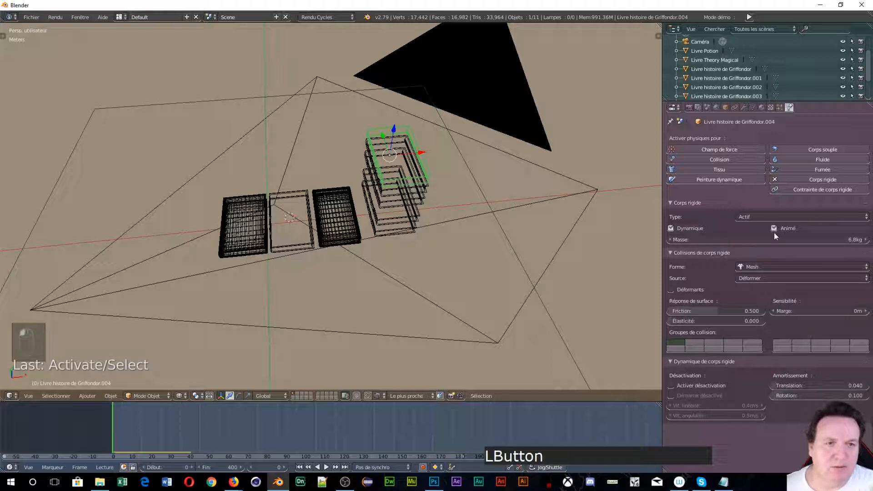
Step: Enable the Animé option on the table's rigid body and play the simulation to check the top book
{"action": "right_click", "coordinate": [509, 235]}
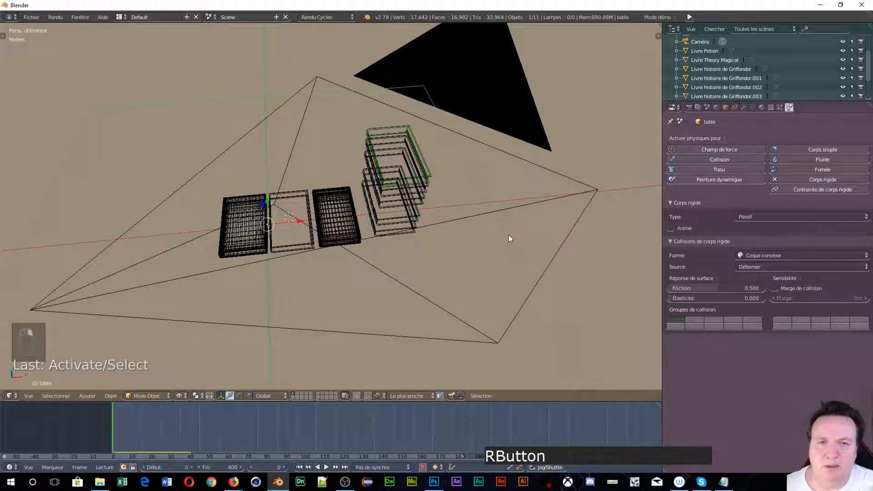
{"action": "left_click", "coordinate": [671, 229]}
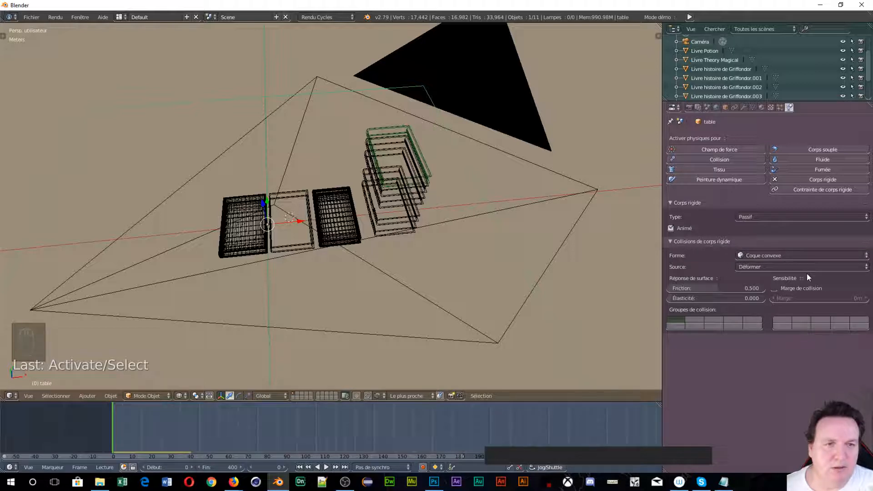
{"action": "left_click", "coordinate": [326, 468]}
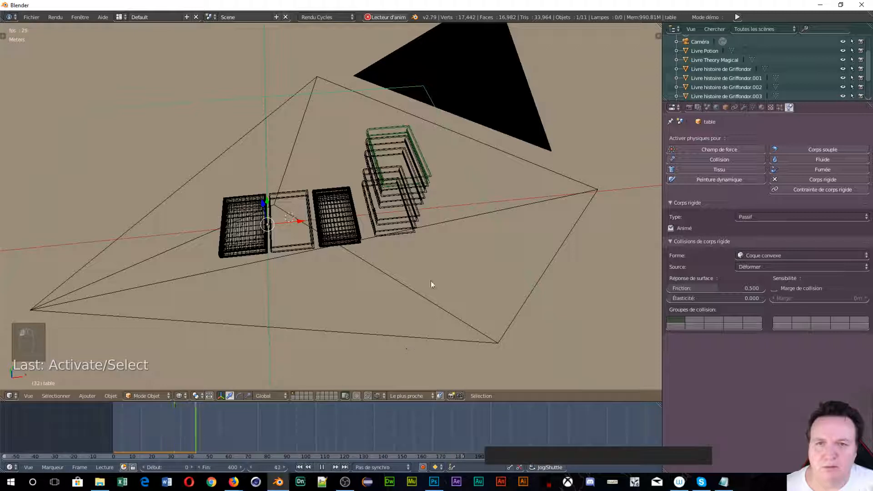
{"action": "right_click", "coordinate": [424, 174]}
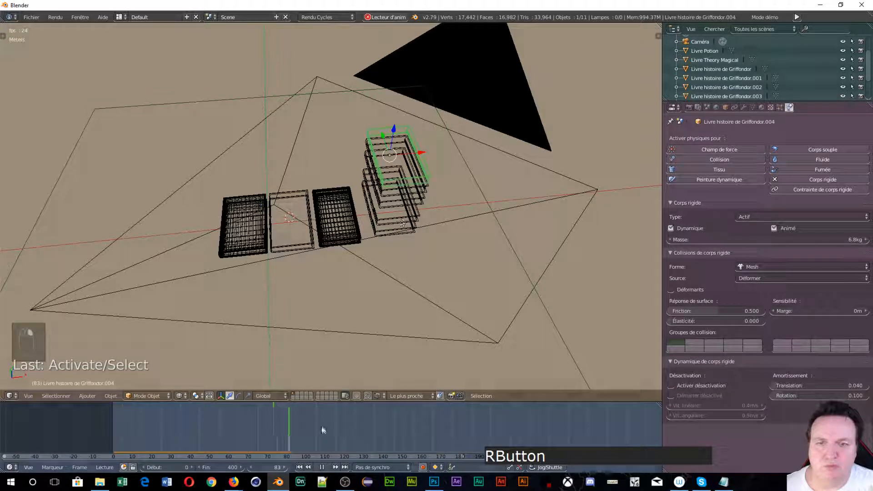
Step: Disable the Animé option on the top book's rigid body and replay the simulation to check its fall
{"action": "left_click", "coordinate": [321, 467]}
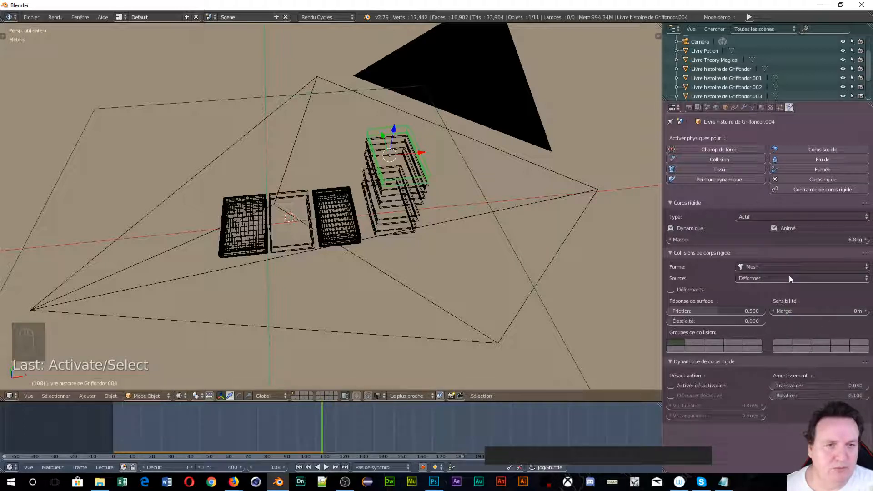
{"action": "left_click", "coordinate": [774, 228]}
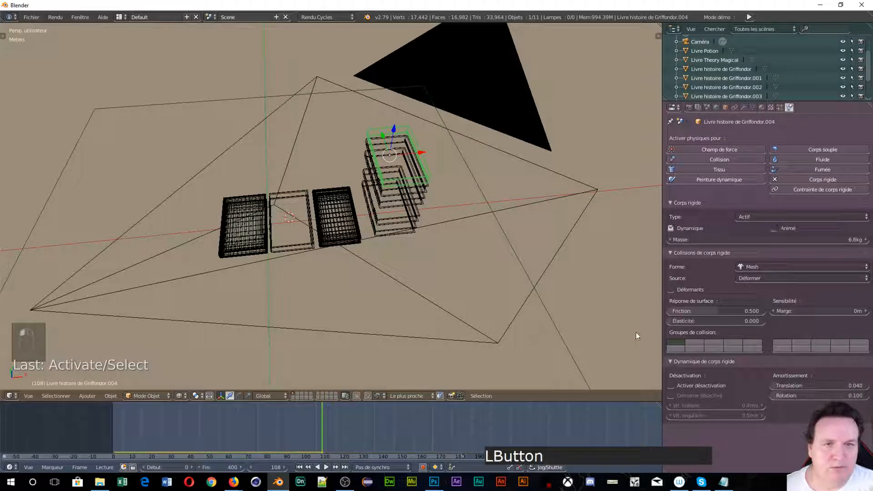
{"action": "left_click", "coordinate": [326, 467]}
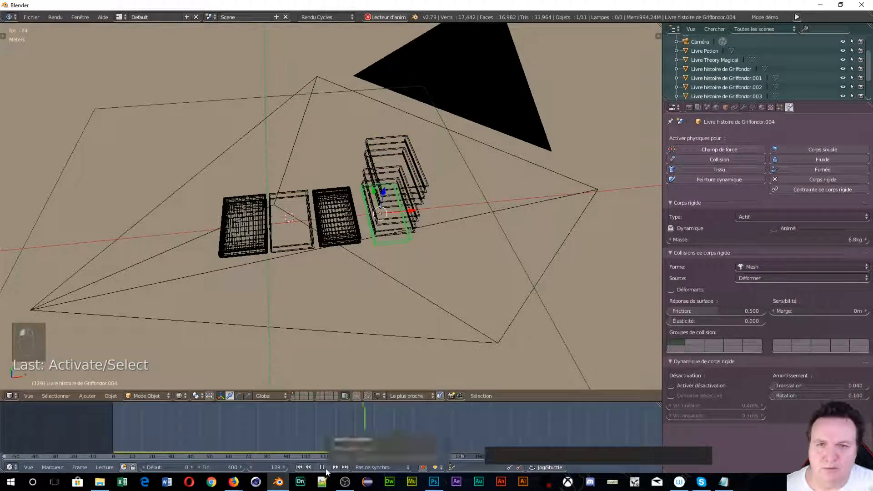
{"action": "middle_click_drag", "start_coordinate": [405, 344], "coordinate": [157, 315]}
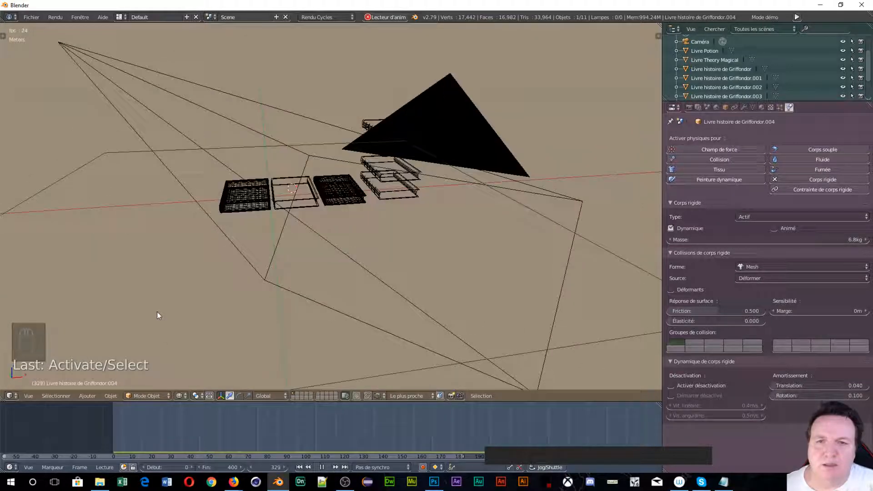
Step: Raise the bottom book of the stack slightly along the Z axis and restart the simulation playback
{"action": "right_click", "coordinate": [409, 191]}
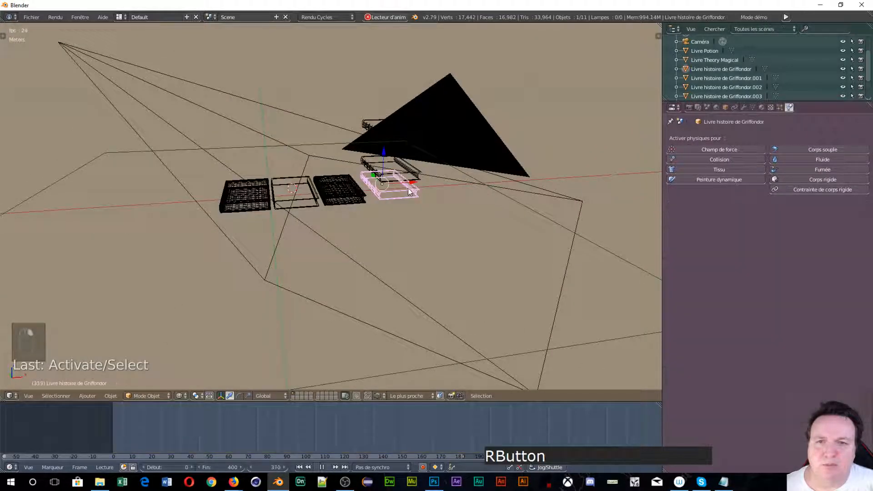
{"action": "left_click_drag", "start_coordinate": [386, 156], "coordinate": [385, 151]}
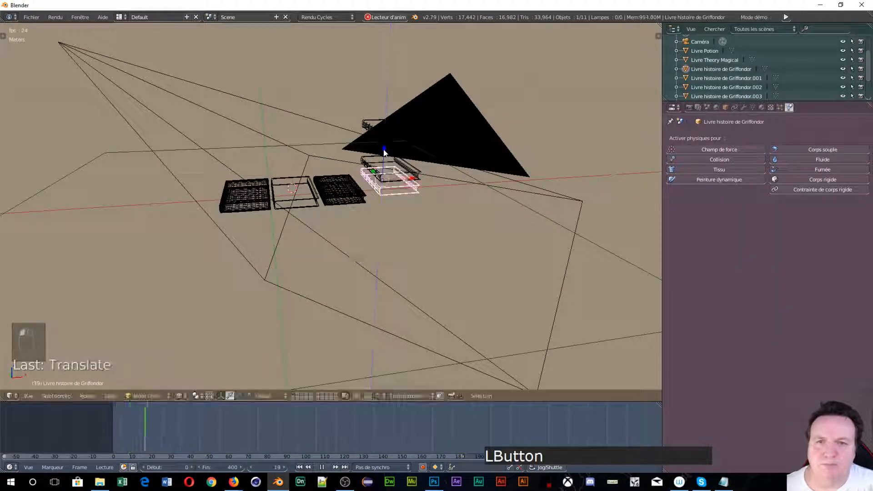
{"action": "left_click", "coordinate": [322, 467]}
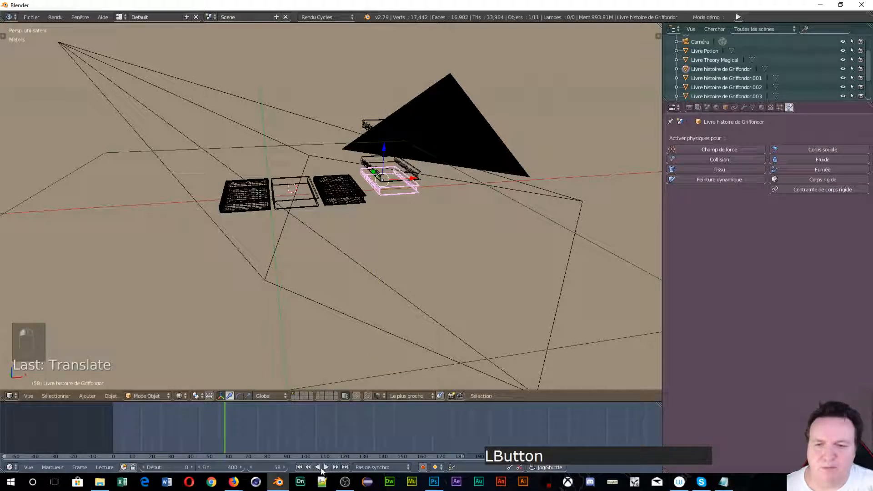
{"action": "left_click", "coordinate": [317, 468]}
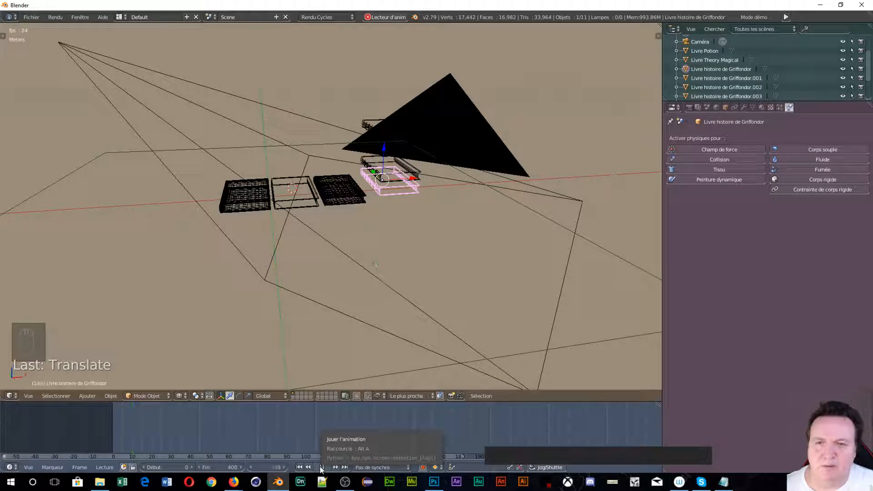
{"action": "left_click", "coordinate": [323, 467]}
{"action": "left_click", "coordinate": [326, 467]}
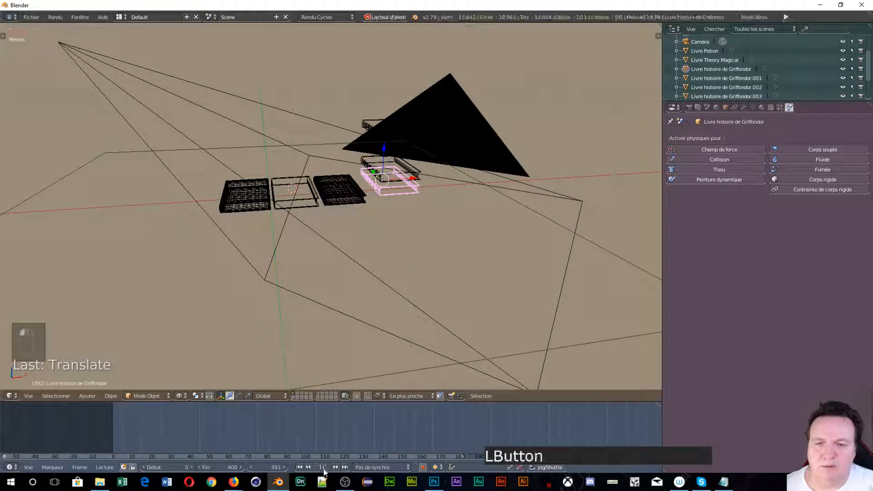
Step: Add a rigid body to the bottom book of the stack and set its type to Passif
{"action": "mouse_move", "coordinate": [360, 182]}
{"action": "middle_mouse_down"}
{"action": "mouse_move", "coordinate": [368, 173]}
{"action": "mouse_move", "coordinate": [343, 231]}
{"action": "mouse_move", "coordinate": [372, 183]}
{"action": "middle_mouse_up"}
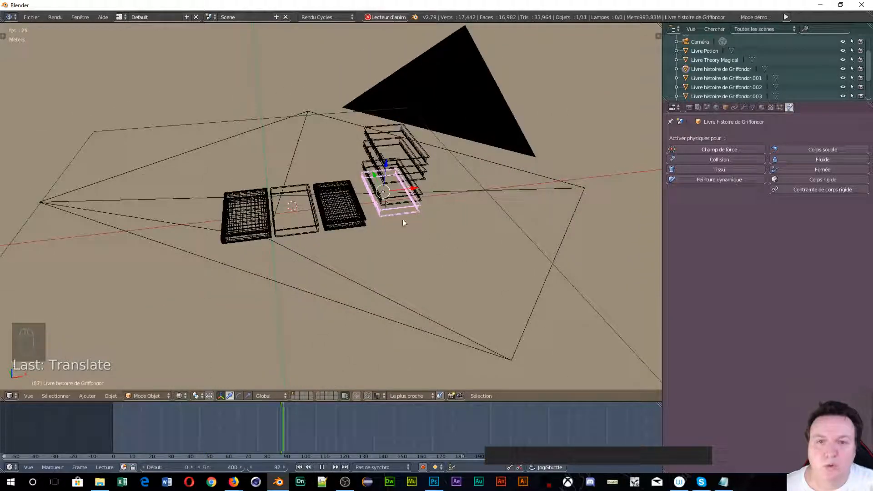
{"action": "left_click", "coordinate": [784, 181]}
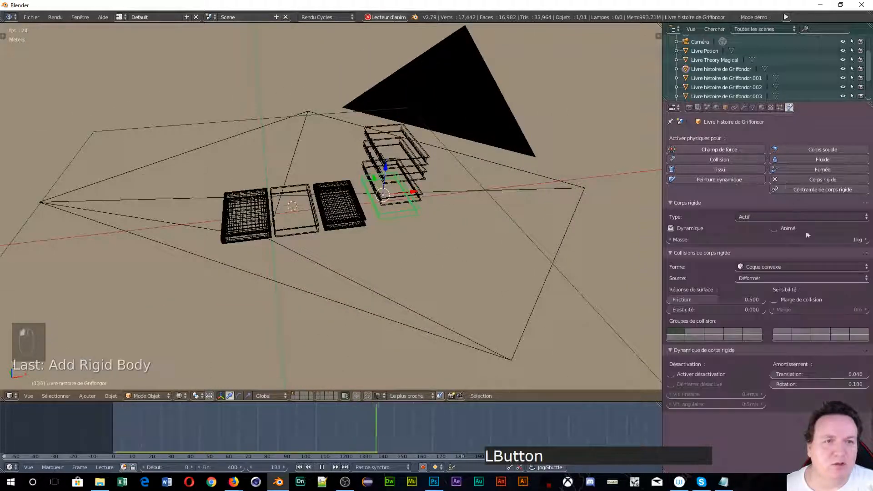
{"action": "left_click", "coordinate": [761, 217]}
{"action": "left_click", "coordinate": [762, 207]}
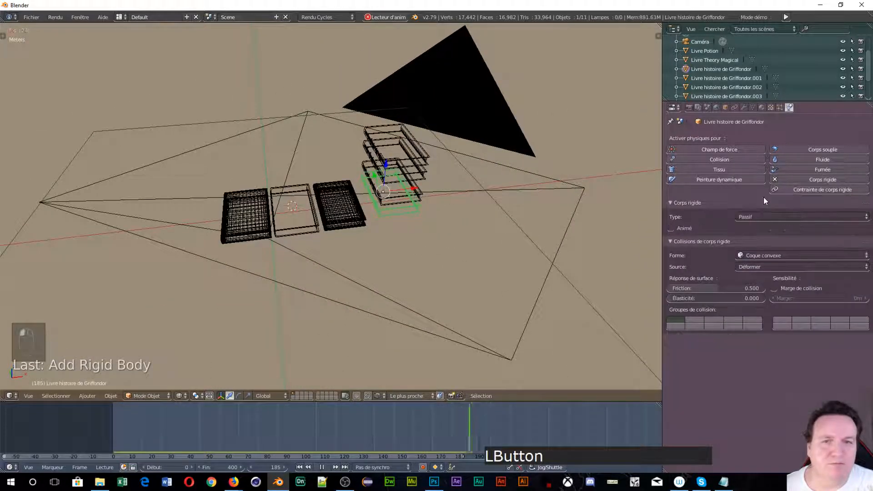
Step: Add a rigid body to the book "livre l'art des potions" and set its type to Passif
{"action": "right_click", "coordinate": [343, 220]}
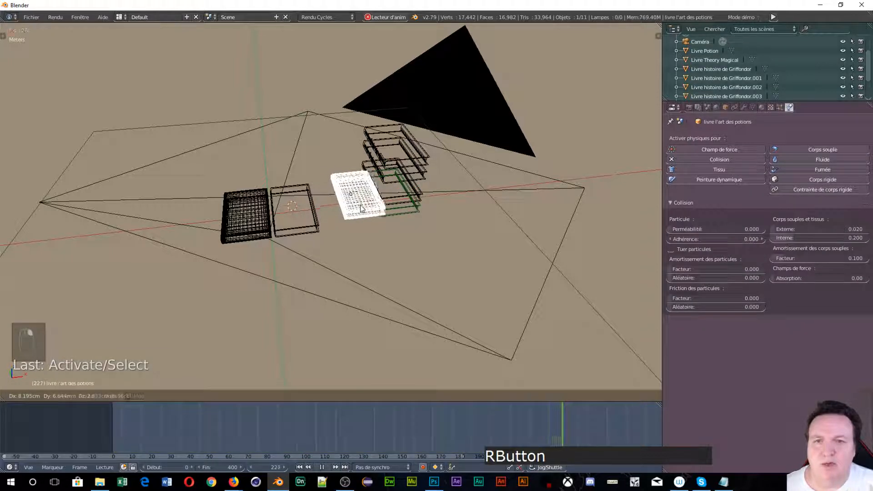
{"action": "left_click", "coordinate": [783, 180]}
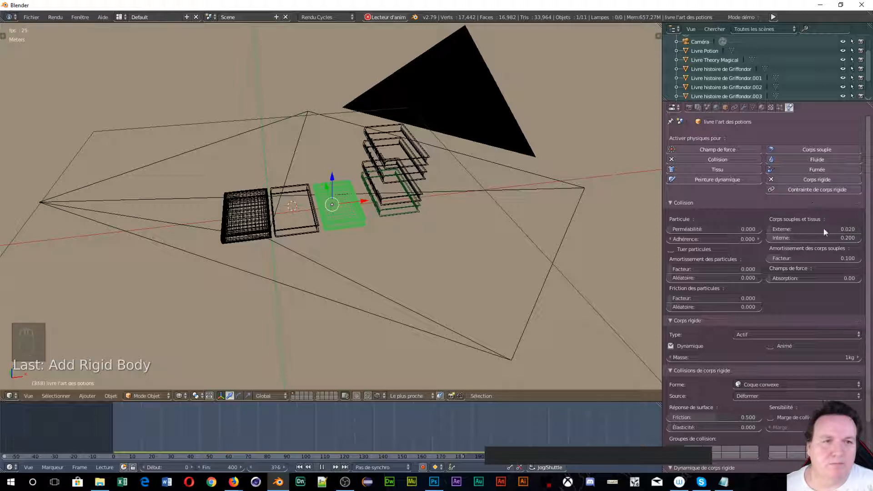
{"action": "left_click", "coordinate": [764, 334]}
{"action": "left_click", "coordinate": [764, 316]}
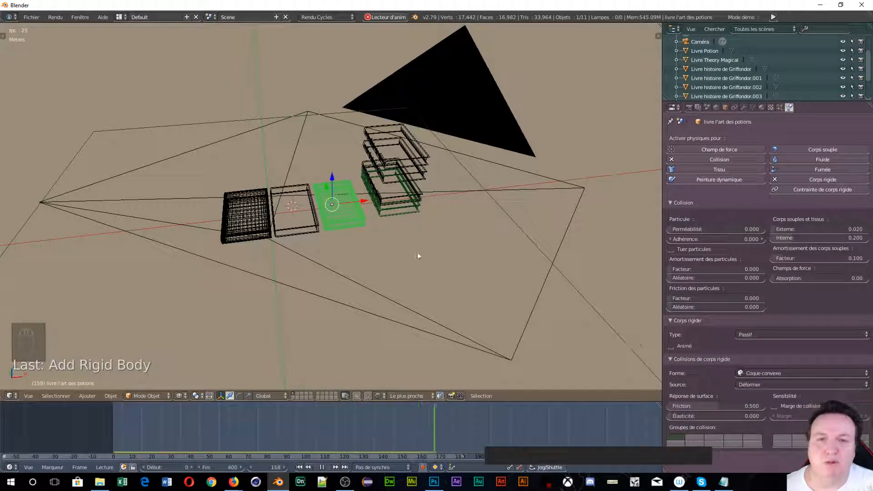
Step: Lower the bottom book of the stack slightly along the Z axis
{"action": "scroll", "coordinate": [386, 227], "scroll_direction": "up", "scroll_amount": 6}
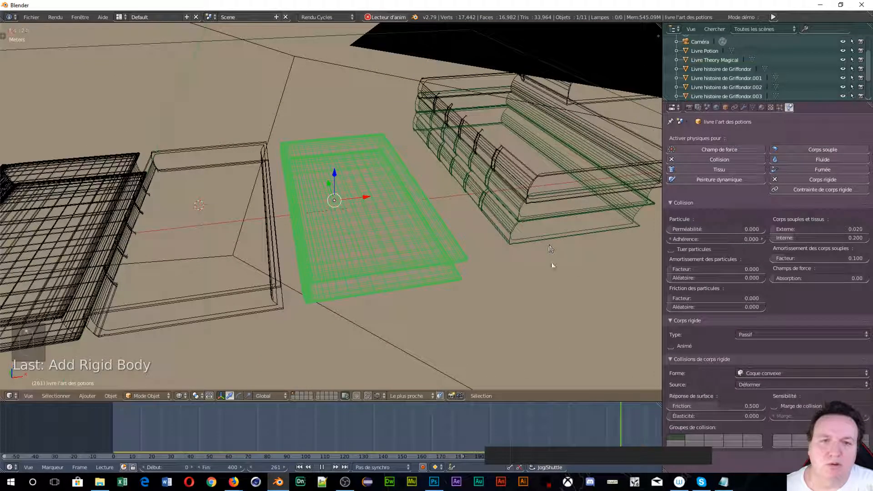
{"action": "scroll", "coordinate": [500, 225], "scroll_direction": "down", "scroll_amount": 3}
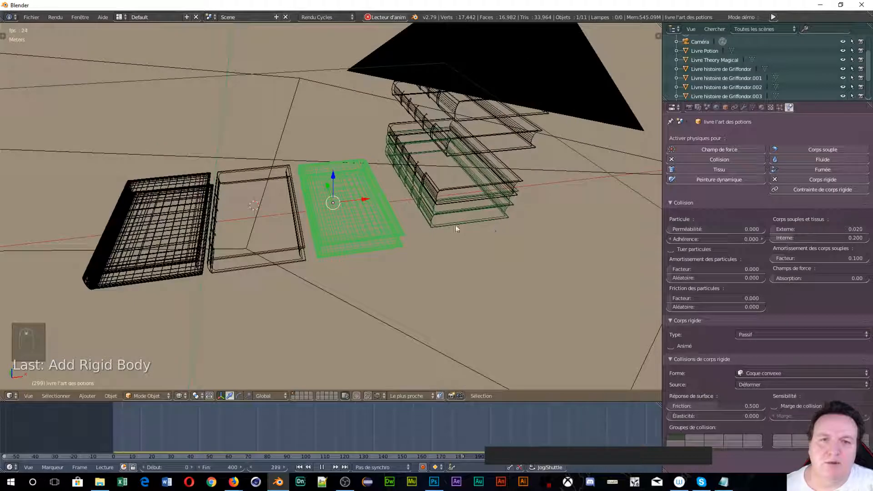
{"action": "right_click", "coordinate": [433, 223]}
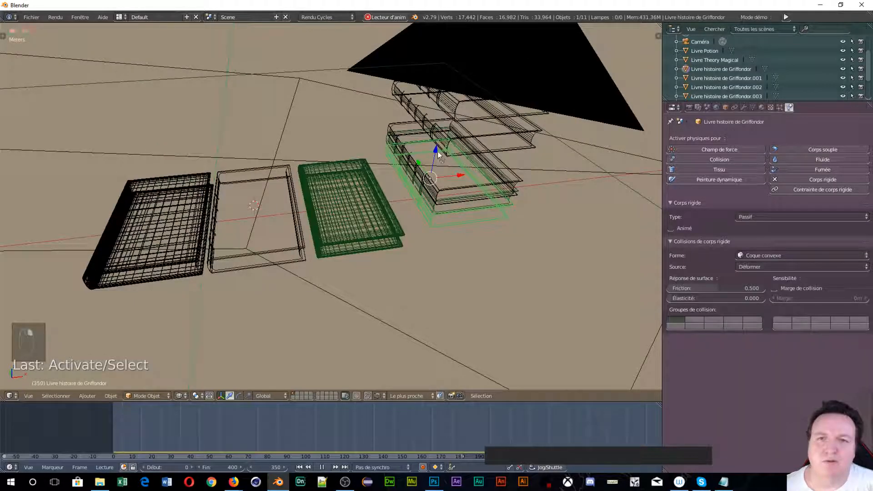
{"action": "left_click_drag", "start_coordinate": [438, 155], "coordinate": [327, 66]}
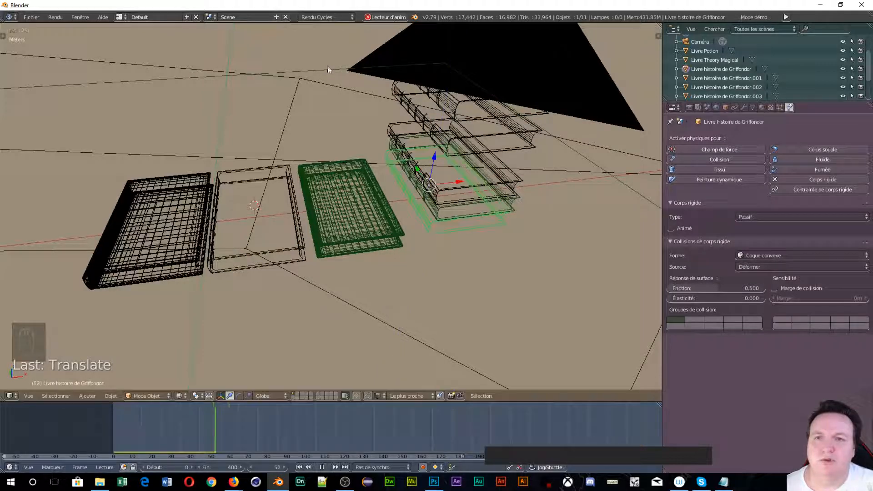
Step: Add a rigid body to the book Livre Theory Magical and set its type to Passif
{"action": "right_click", "coordinate": [292, 226]}
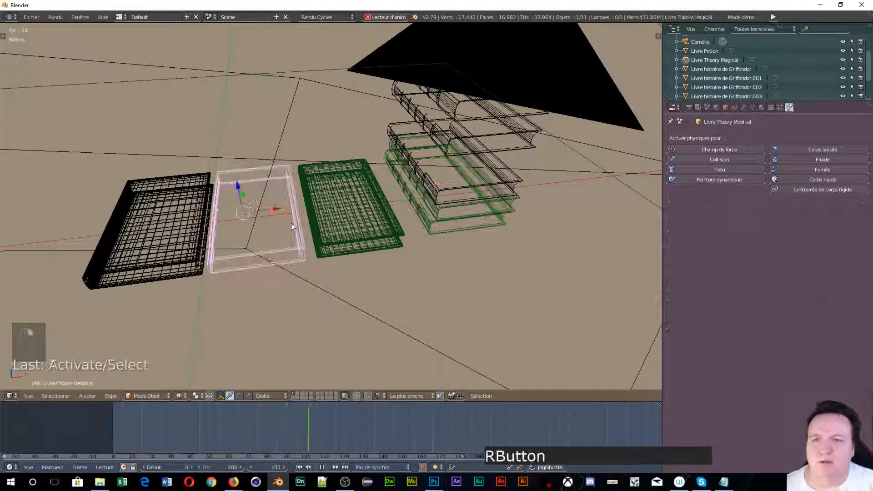
{"action": "left_click", "coordinate": [775, 178]}
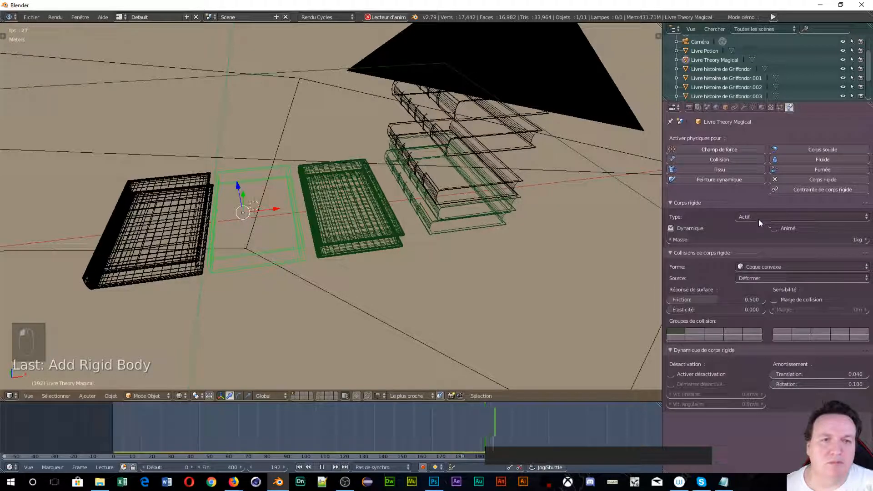
{"action": "left_click", "coordinate": [759, 219]}
{"action": "left_click", "coordinate": [745, 197]}
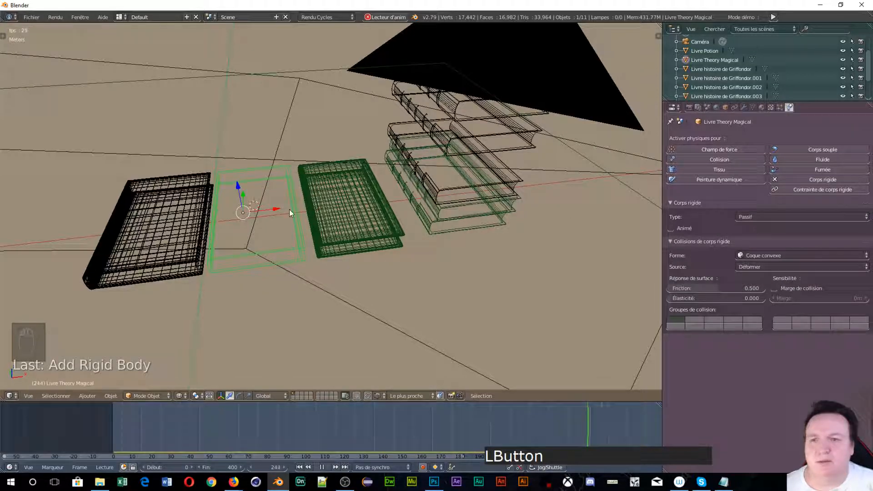
Step: Add a rigid body to the book Livre Potion and set its type to Passif
{"action": "right_click", "coordinate": [204, 234]}
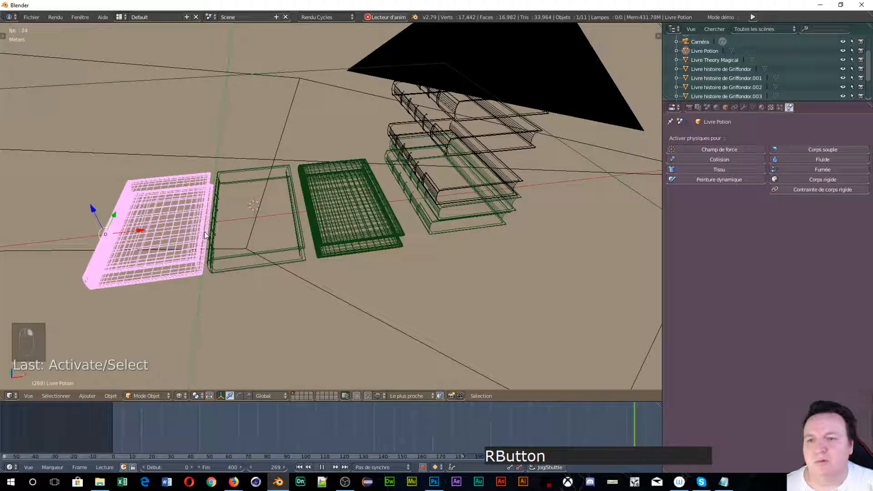
{"action": "left_click", "coordinate": [779, 180]}
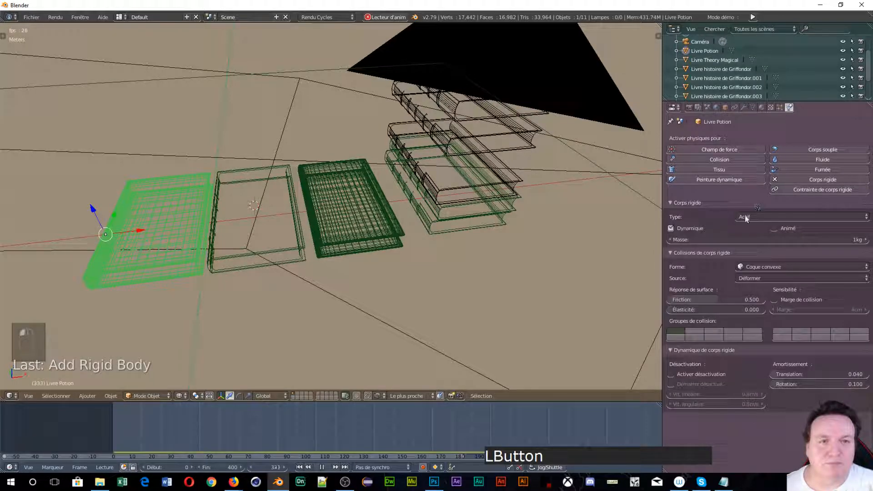
{"action": "left_click", "coordinate": [748, 218]}
{"action": "left_click", "coordinate": [758, 196]}
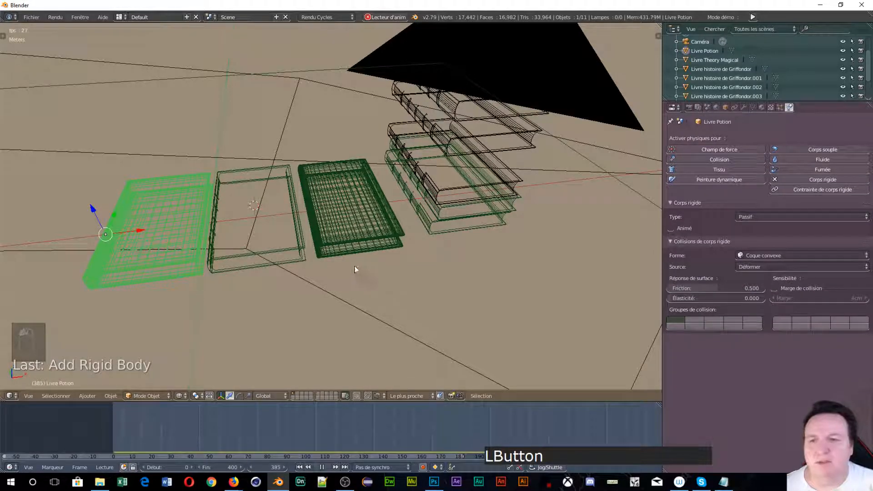
Step: Add active rigid bodies to the stacked duplicates Livre histoire de Griffondor.003, .002 and .001 while the simulation plays
{"action": "scroll", "coordinate": [348, 271], "scroll_direction": "down", "scroll_amount": 5}
{"action": "scroll", "coordinate": [344, 272], "scroll_direction": "down", "scroll_amount": 4}
{"action": "scroll", "coordinate": [345, 273], "scroll_direction": "up", "scroll_amount": 4}
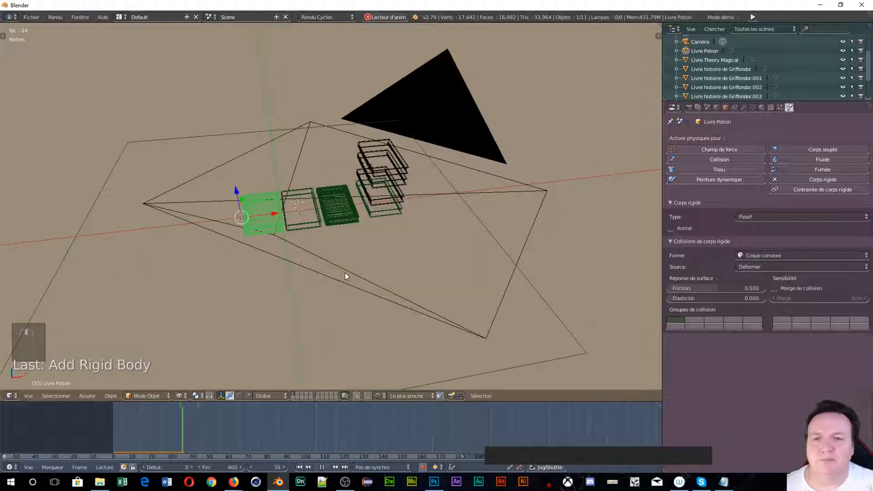
{"action": "right_click", "coordinate": [380, 169]}
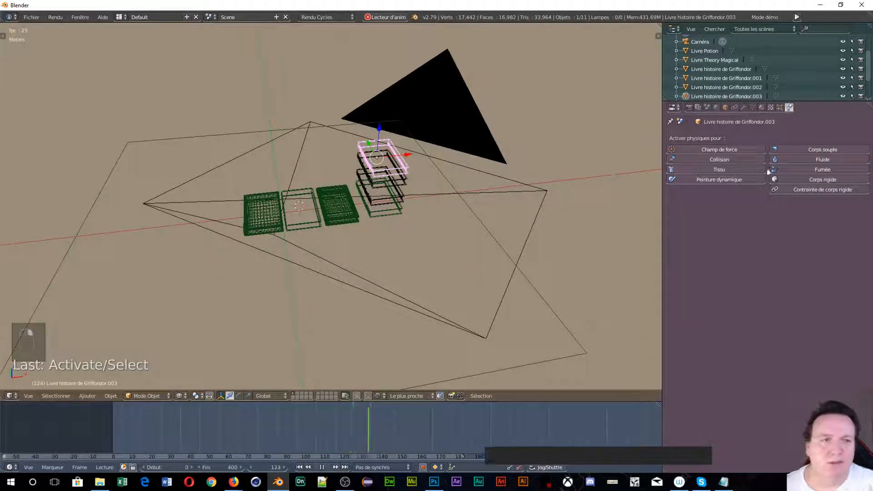
{"action": "left_click", "coordinate": [796, 179]}
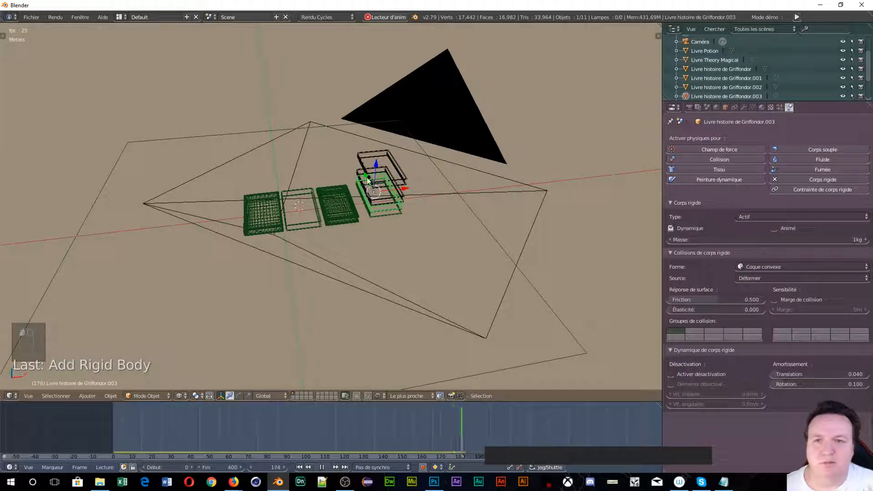
{"action": "right_click", "coordinate": [371, 181]}
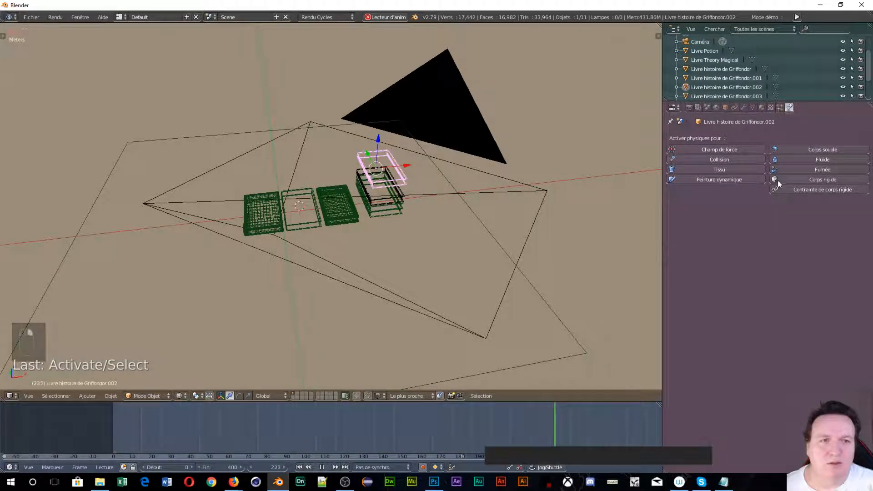
{"action": "left_click", "coordinate": [779, 180]}
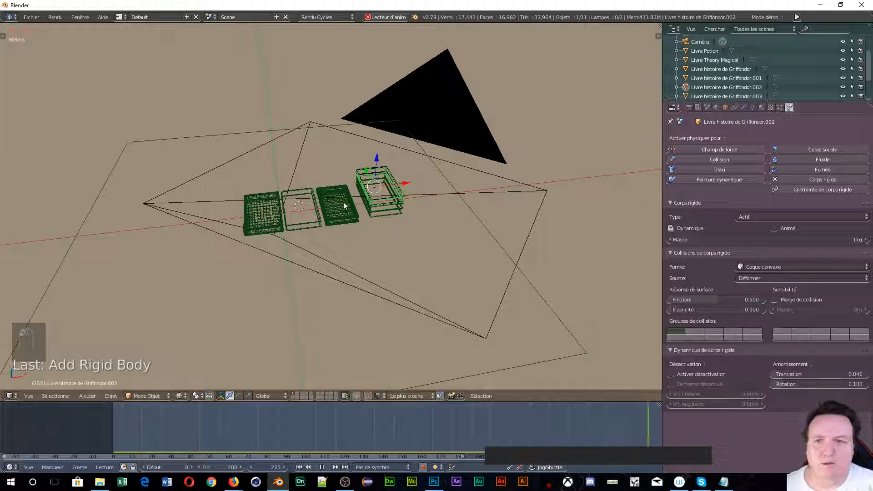
{"action": "right_click", "coordinate": [372, 172]}
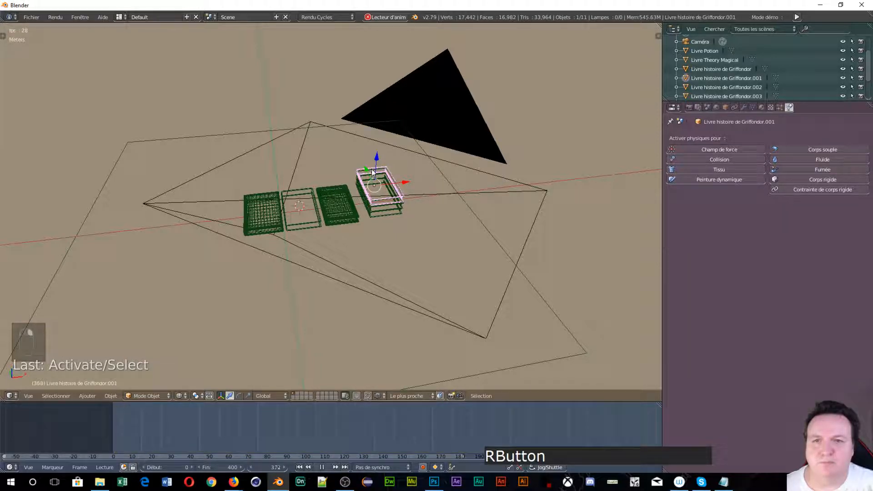
{"action": "left_click", "coordinate": [775, 180]}
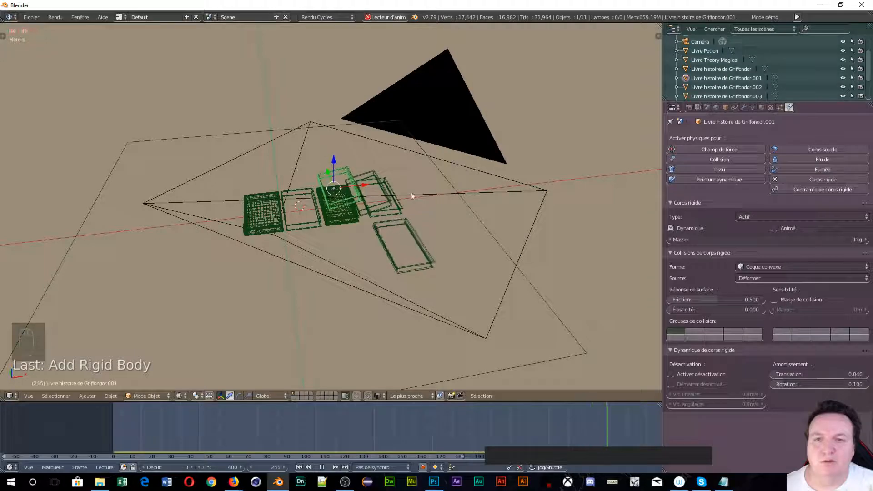
Step: Inspect the fallen books up close and try to lift Livre histoire de Griffondor.004 along the Z axis during playback
{"action": "scroll", "coordinate": [335, 242], "scroll_direction": "up", "scroll_amount": 5}
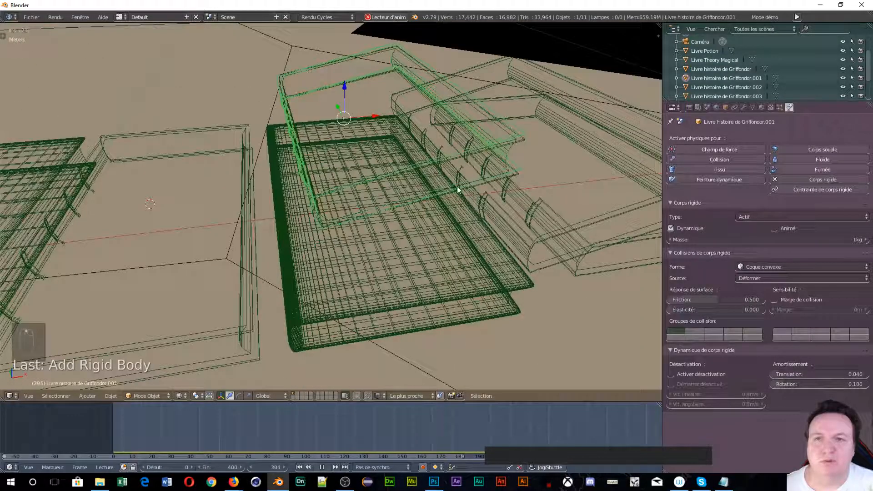
{"action": "mouse_move", "coordinate": [457, 187]}
{"action": "middle_mouse_down"}
{"action": "mouse_move", "coordinate": [425, 186]}
{"action": "mouse_move", "coordinate": [403, 172]}
{"action": "mouse_move", "coordinate": [408, 197]}
{"action": "mouse_move", "coordinate": [427, 200]}
{"action": "mouse_move", "coordinate": [427, 188]}
{"action": "mouse_move", "coordinate": [275, 120]}
{"action": "mouse_move", "coordinate": [375, 189]}
{"action": "mouse_move", "coordinate": [357, 173]}
{"action": "mouse_move", "coordinate": [238, 183]}
{"action": "mouse_move", "coordinate": [298, 185]}
{"action": "mouse_move", "coordinate": [331, 220]}
{"action": "mouse_move", "coordinate": [434, 208]}
{"action": "mouse_move", "coordinate": [449, 199]}
{"action": "mouse_move", "coordinate": [467, 149]}
{"action": "mouse_move", "coordinate": [461, 178]}
{"action": "middle_mouse_up"}
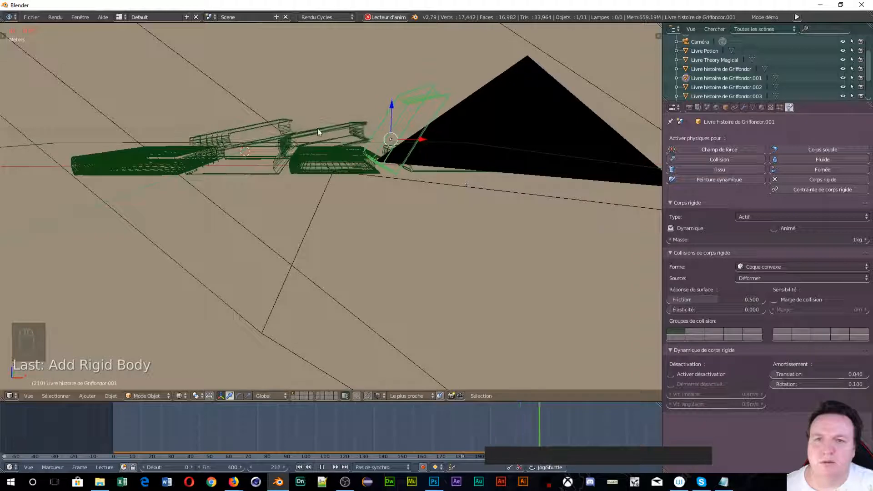
{"action": "right_click", "coordinate": [331, 133]}
{"action": "left_click_drag", "start_coordinate": [312, 116], "coordinate": [299, 62]}
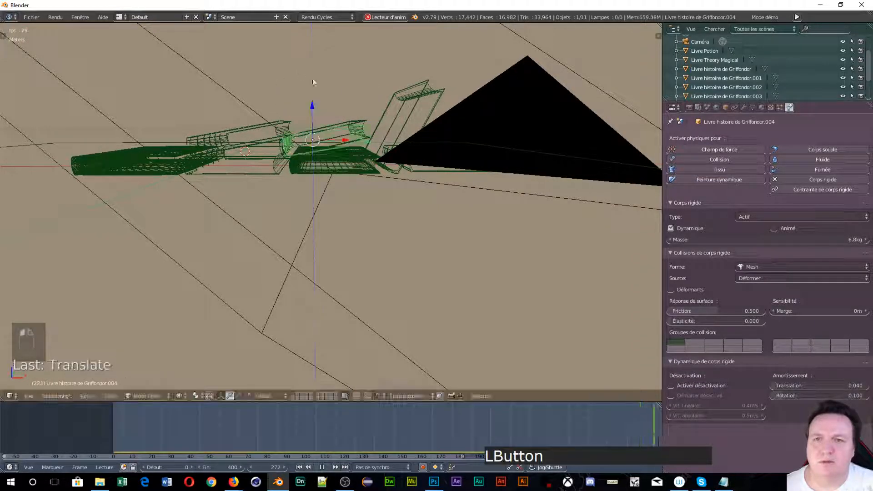
Step: Move Livre histoire de Griffondor.002 upward while the simulation plays, and stop playback at frame 30
{"action": "right_click", "coordinate": [365, 123]}
{"action": "left_click_drag", "start_coordinate": [314, 115], "coordinate": [297, 46]}
{"action": "left_click_drag", "start_coordinate": [309, 112], "coordinate": [303, 73]}
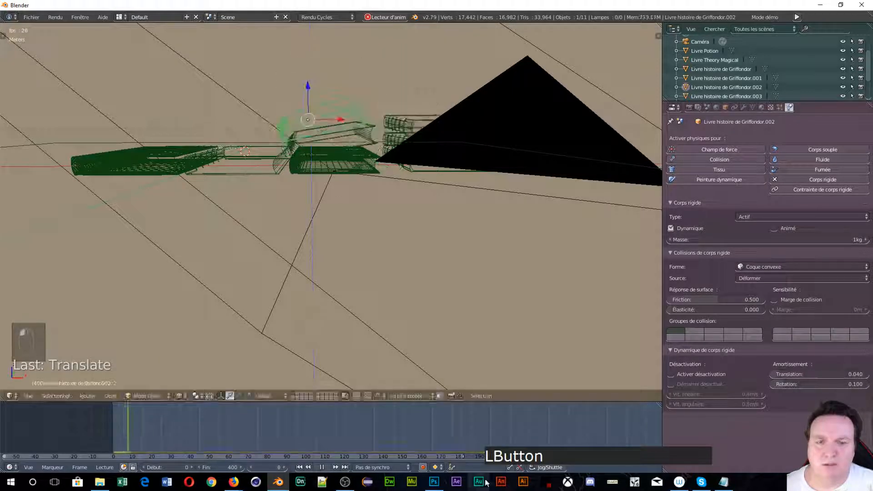
{"action": "left_click", "coordinate": [325, 468]}
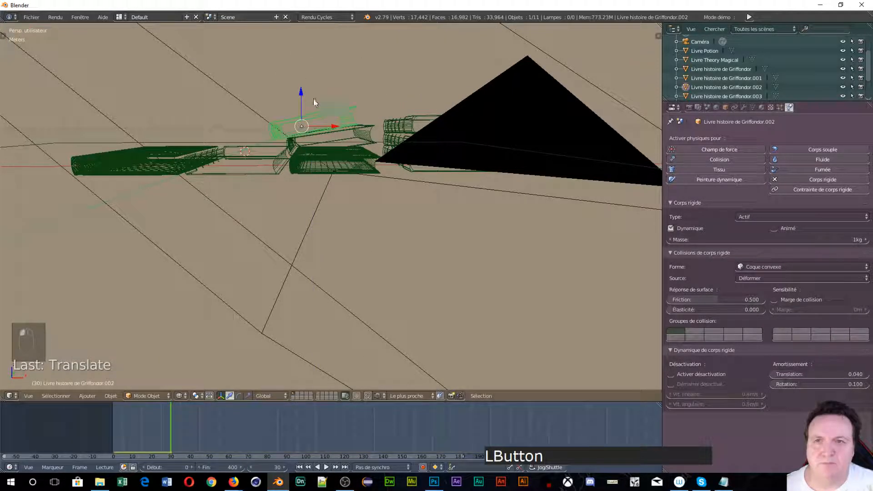
Step: Duplicate Livre Theory Magical, place the copy above and behind the original along Y, and set its rigid body type to Actif
{"action": "middle_click_drag", "start_coordinate": [314, 101], "coordinate": [356, 216]}
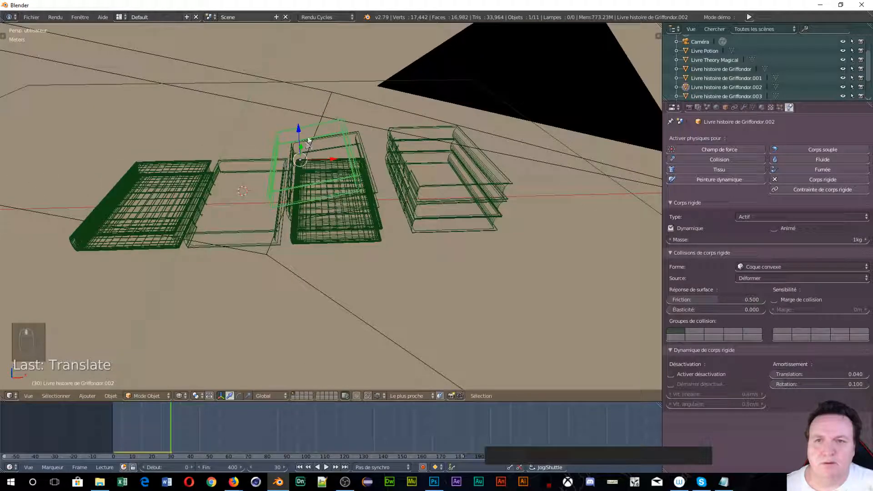
{"action": "middle_click_drag", "start_coordinate": [308, 142], "coordinate": [444, 250]}
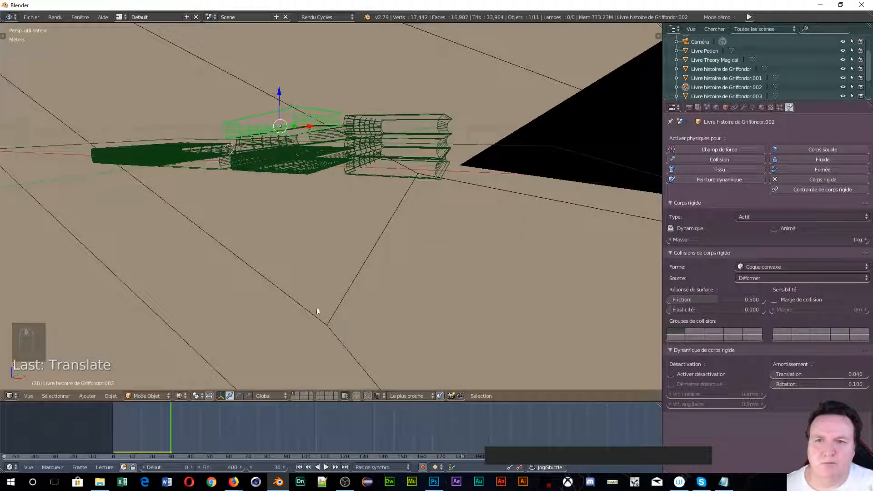
{"action": "middle_click_drag", "start_coordinate": [317, 311], "coordinate": [362, 304]}
{"action": "right_click", "coordinate": [304, 220]}
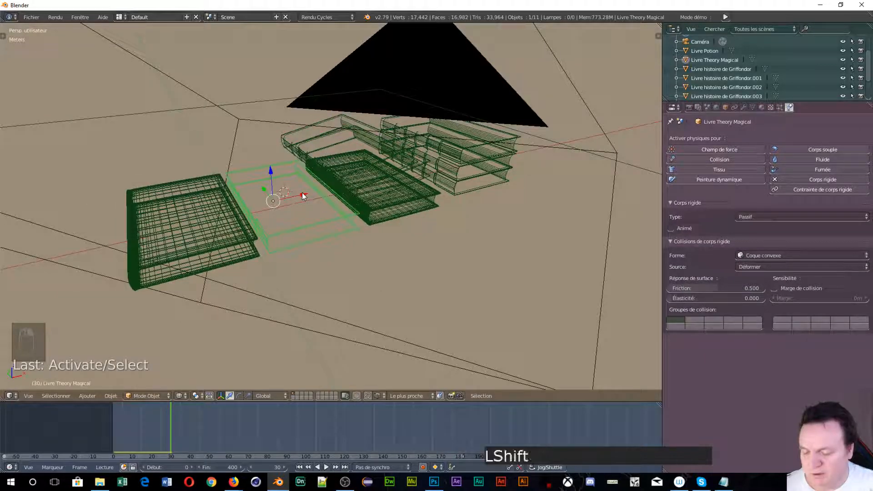
{"action": "key", "text": "shift+d"}
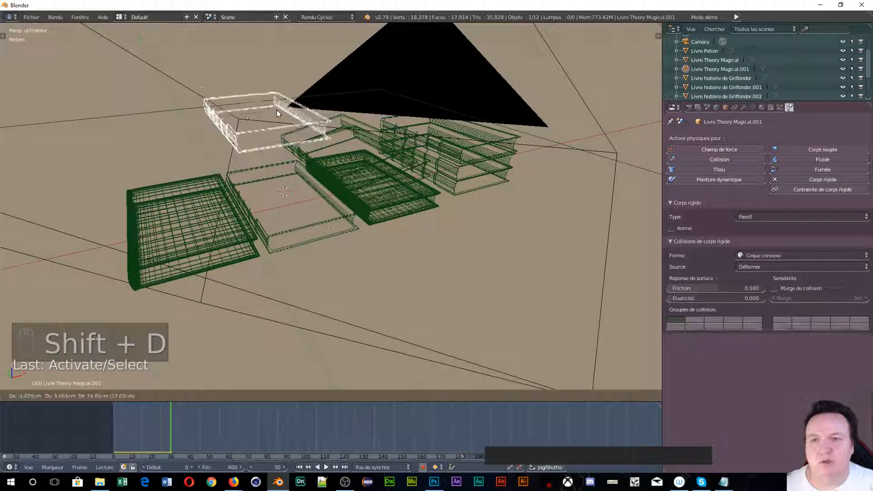
{"action": "left_click", "coordinate": [278, 113]}
{"action": "middle_click_drag", "start_coordinate": [278, 114], "coordinate": [319, 231]}
{"action": "left_click_drag", "start_coordinate": [357, 264], "coordinate": [310, 264]}
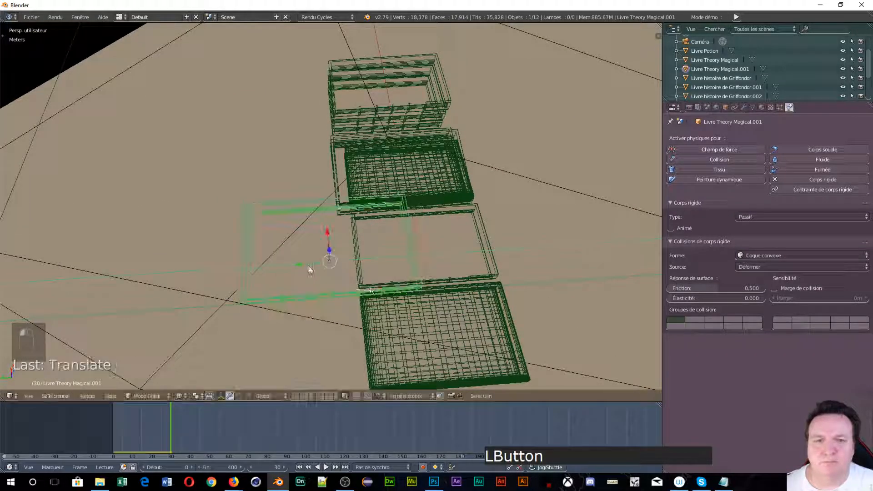
{"action": "left_click", "coordinate": [773, 218]}
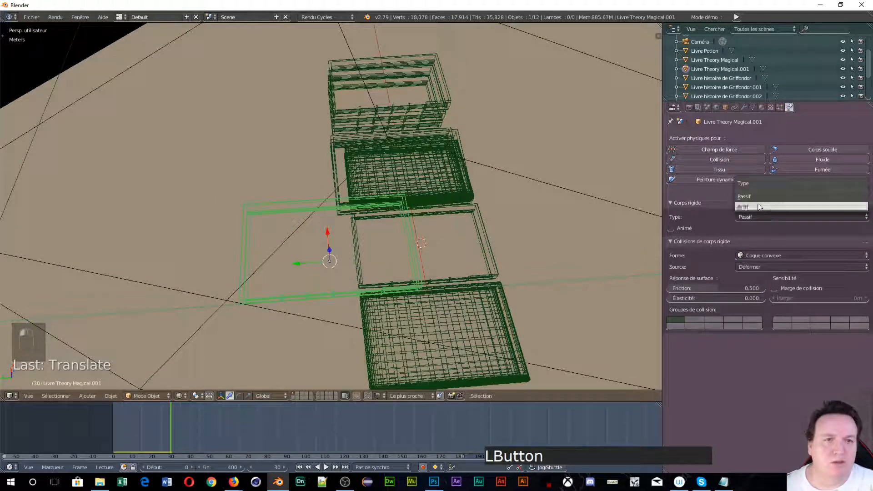
{"action": "left_click", "coordinate": [745, 208]}
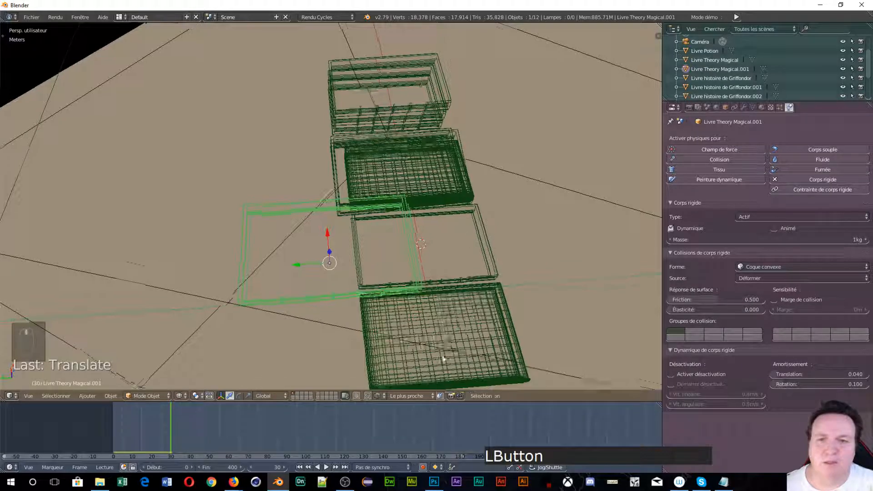
{"action": "middle_click_drag", "start_coordinate": [442, 359], "coordinate": [400, 335]}
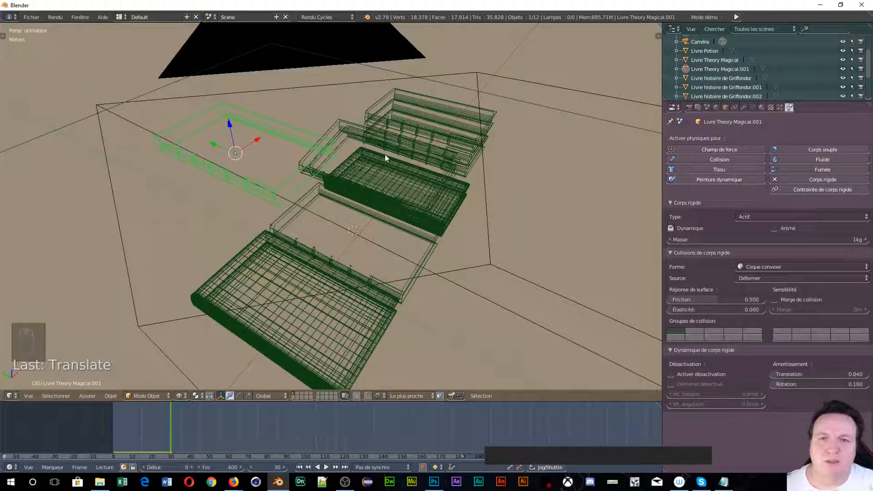
Step: Duplicate Livre Potion, raise the copy, and shift it along X toward the stacked Griffondor books
{"action": "right_click", "coordinate": [330, 124]}
{"action": "middle_click_drag", "start_coordinate": [331, 123], "coordinate": [150, 232]}
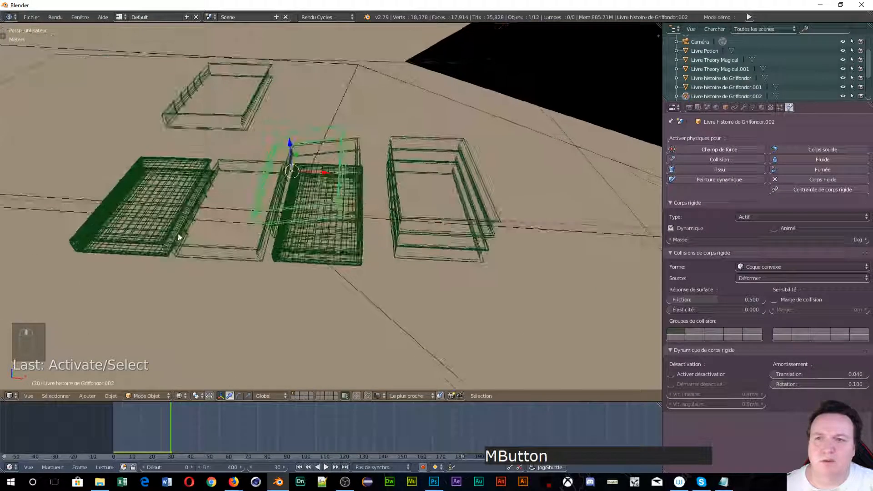
{"action": "right_click", "coordinate": [148, 234]}
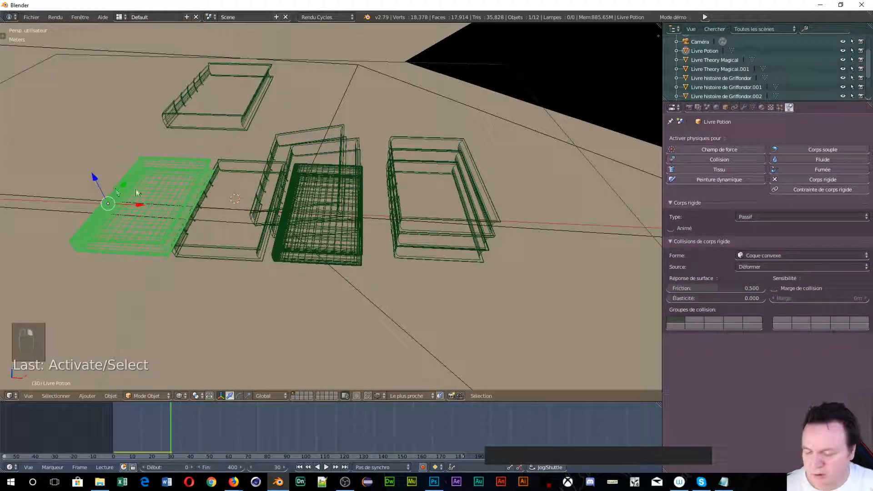
{"action": "key", "text": "shift+d"}
{"action": "key", "text": "z"}
{"action": "left_click", "coordinate": [134, 141]}
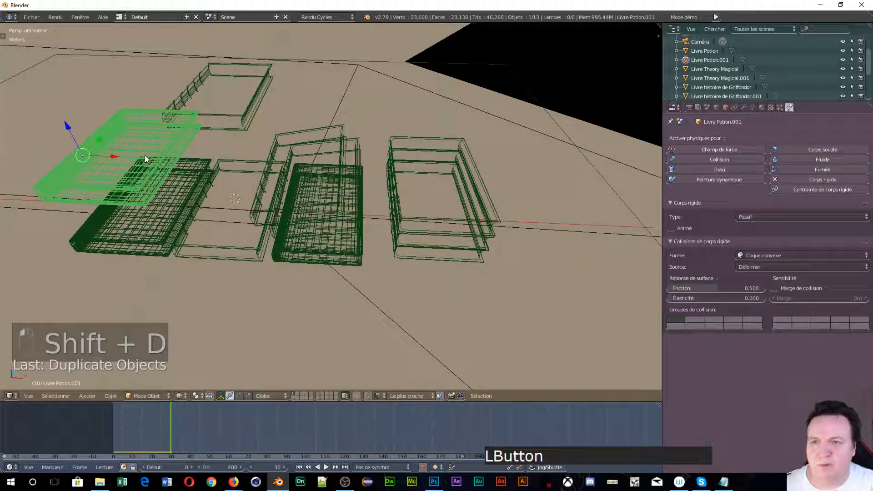
{"action": "left_click_drag", "start_coordinate": [111, 155], "coordinate": [312, 49]}
Step: Shift the Livre Potion copy along Y behind the other books and set its rigid body type to Actif
{"action": "middle_click_drag", "start_coordinate": [562, 136], "coordinate": [199, 217]}
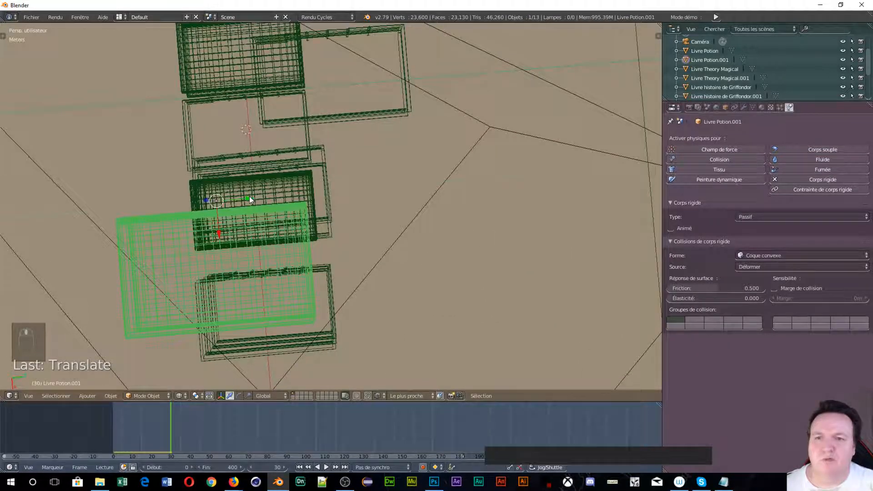
{"action": "left_click_drag", "start_coordinate": [250, 197], "coordinate": [395, 184]}
{"action": "middle_click_drag", "start_coordinate": [480, 285], "coordinate": [539, 255]}
{"action": "scroll", "coordinate": [290, 198], "scroll_direction": "down", "scroll_amount": 5}
{"action": "left_click", "coordinate": [774, 214]}
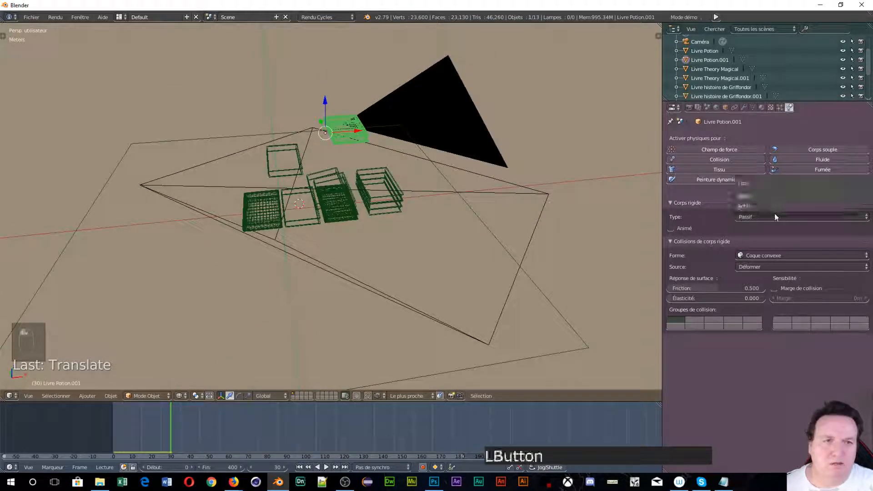
{"action": "left_click", "coordinate": [766, 209]}
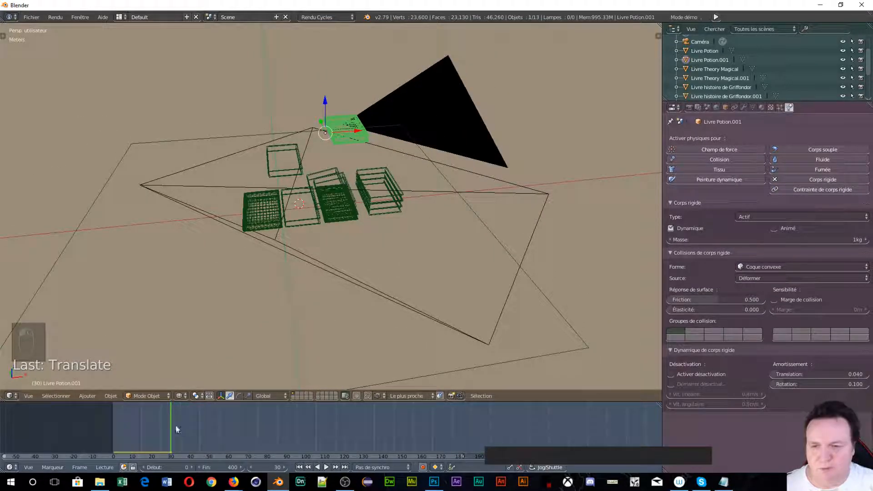
Step: Play the simulation from frame 0, watch the duplicated books fall from several angles, and stop playback
{"action": "left_click_drag", "start_coordinate": [171, 426], "coordinate": [97, 443]}
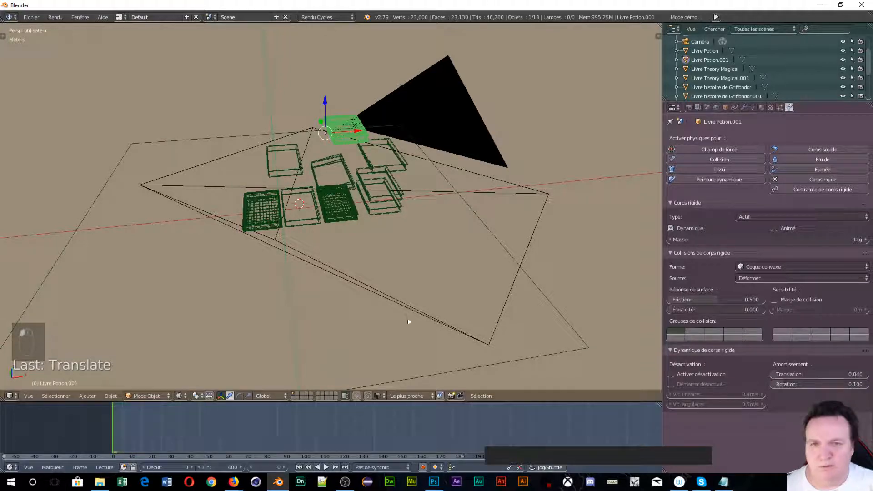
{"action": "middle_click_drag", "start_coordinate": [409, 322], "coordinate": [459, 318]}
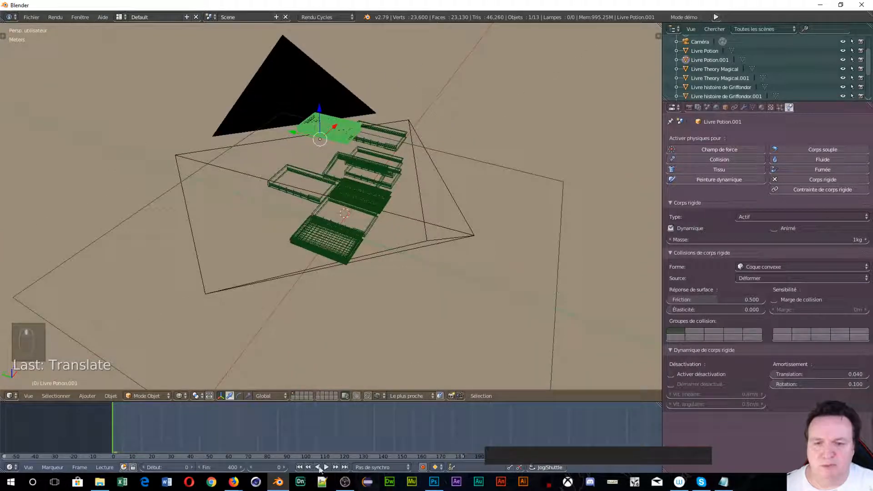
{"action": "left_click", "coordinate": [326, 468]}
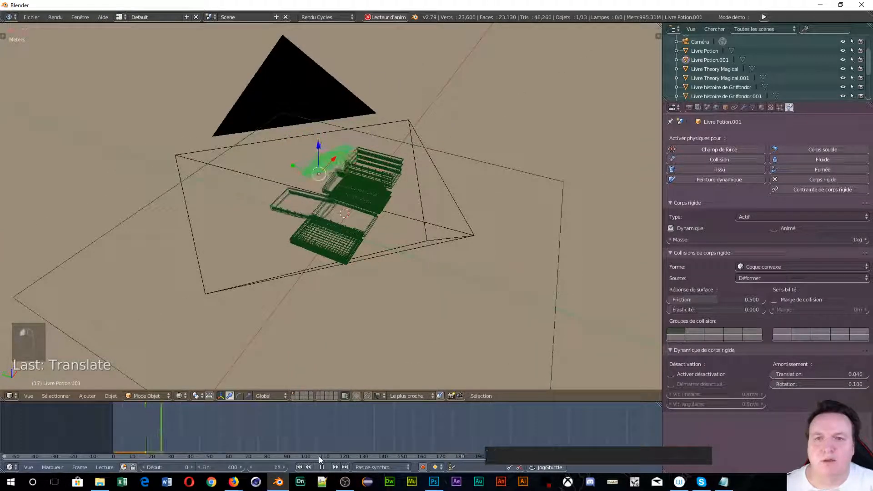
{"action": "middle_click_drag", "start_coordinate": [425, 374], "coordinate": [342, 314]}
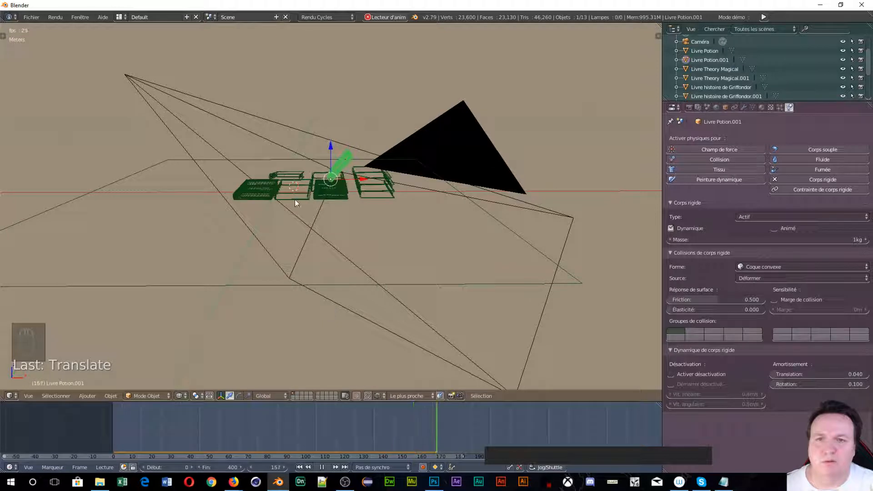
{"action": "middle_click_drag", "start_coordinate": [372, 335], "coordinate": [399, 298]}
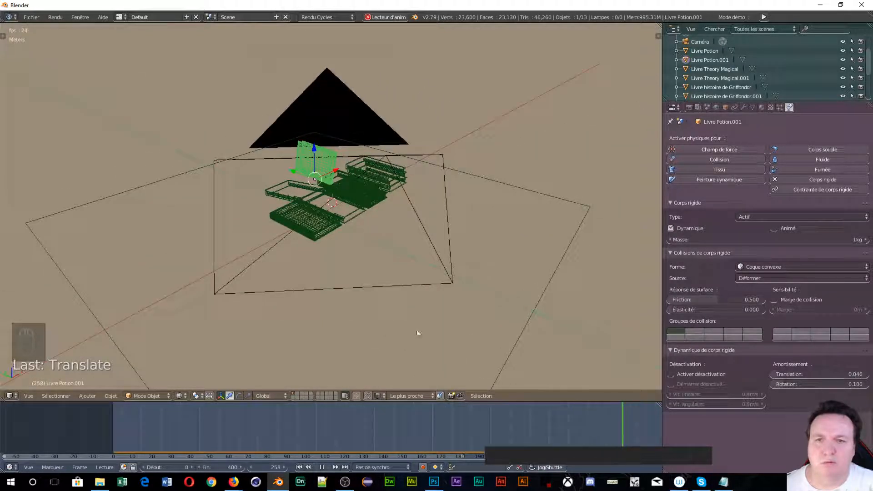
{"action": "left_click", "coordinate": [322, 467]}
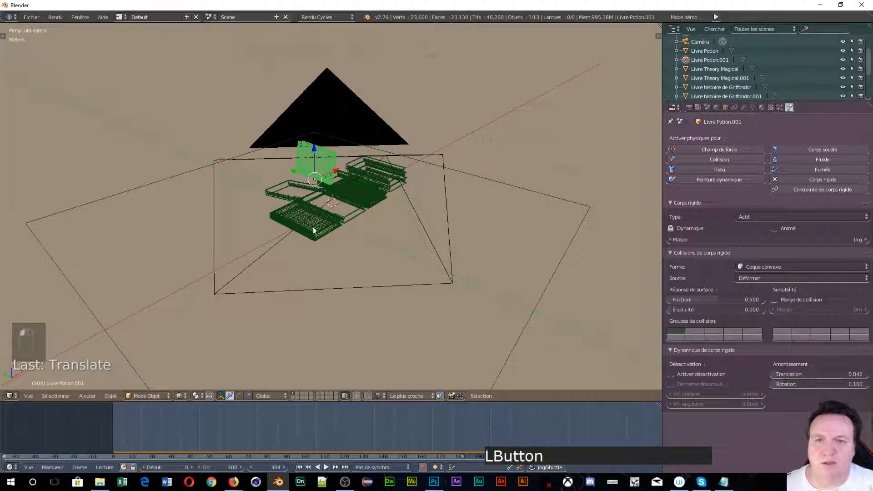
Step: Scrub back through the book simulation and leave the timeline at frame 65
{"action": "middle_click_drag", "start_coordinate": [281, 200], "coordinate": [502, 208]}
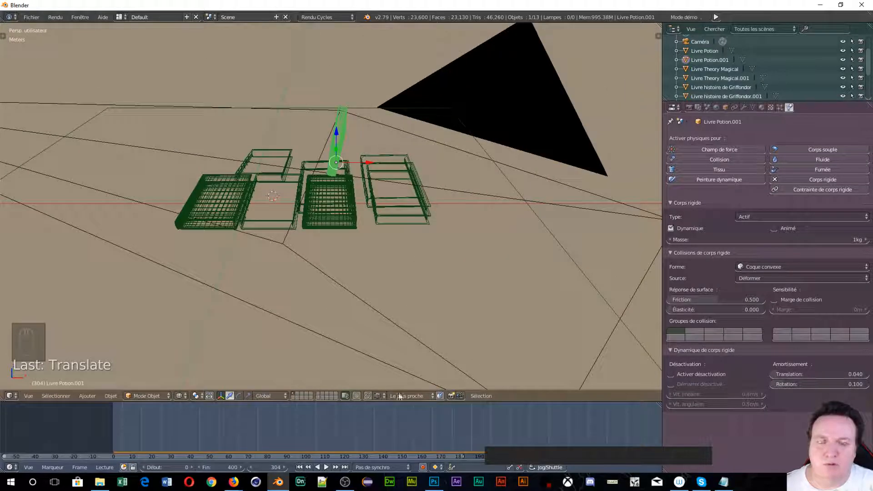
{"action": "left_click_drag", "start_coordinate": [400, 443], "coordinate": [379, 448]}
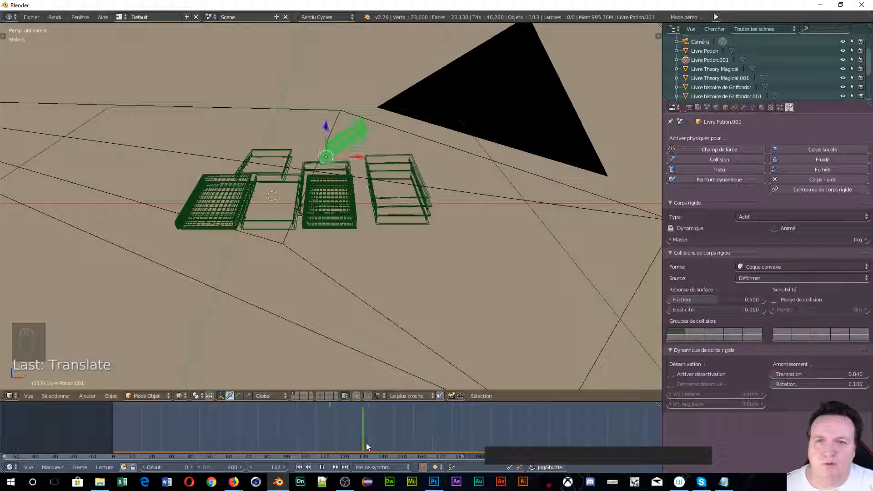
{"action": "left_click_drag", "start_coordinate": [390, 441], "coordinate": [239, 408]}
{"action": "middle_click_drag", "start_coordinate": [269, 329], "coordinate": [320, 313]}
Step: Inspect the fallen books up close through the camera in rendered shading, especially where the green book rests on the potions book
{"action": "key", "text": "KP_0"}
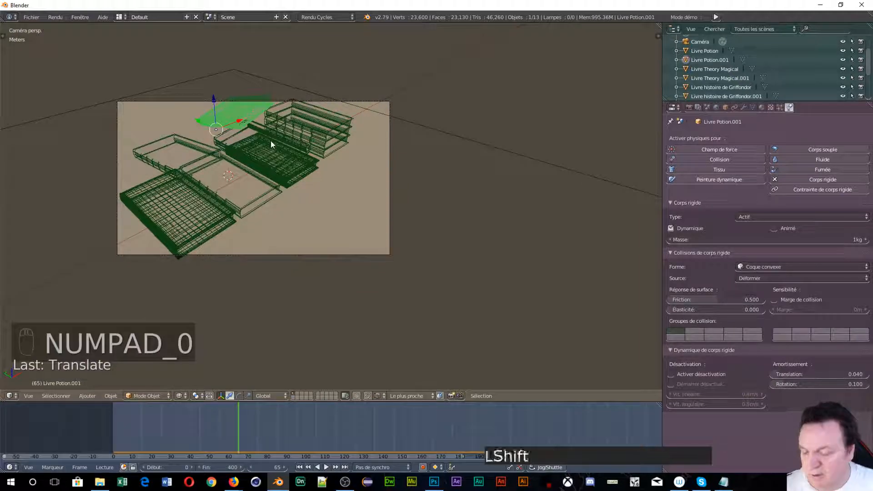
{"action": "key", "text": "shift+z"}
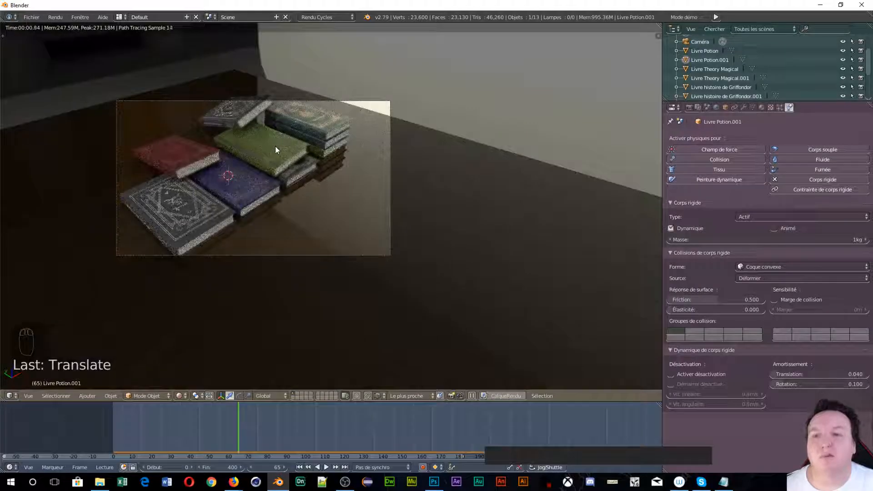
{"action": "scroll", "coordinate": [277, 147], "scroll_direction": "up", "scroll_amount": 3}
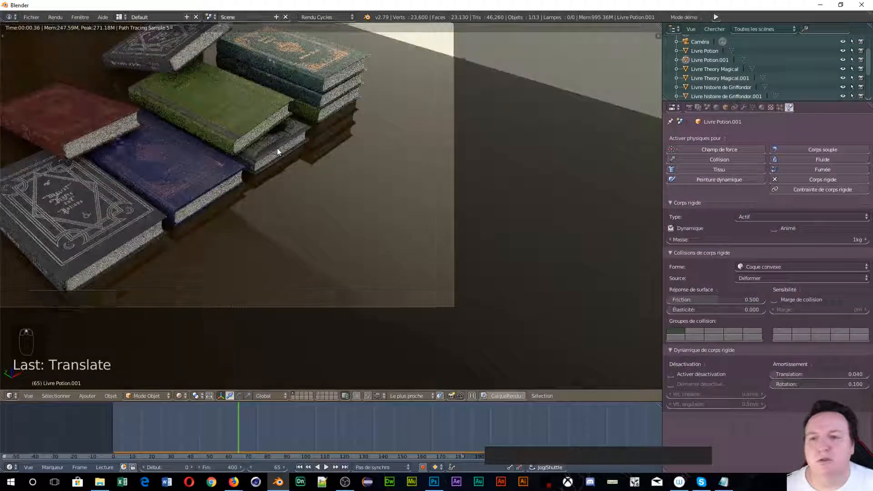
{"action": "scroll", "coordinate": [277, 149], "scroll_direction": "up", "scroll_amount": 3}
{"action": "middle_click_drag", "start_coordinate": [272, 132], "coordinate": [432, 258], "text": "shift"}
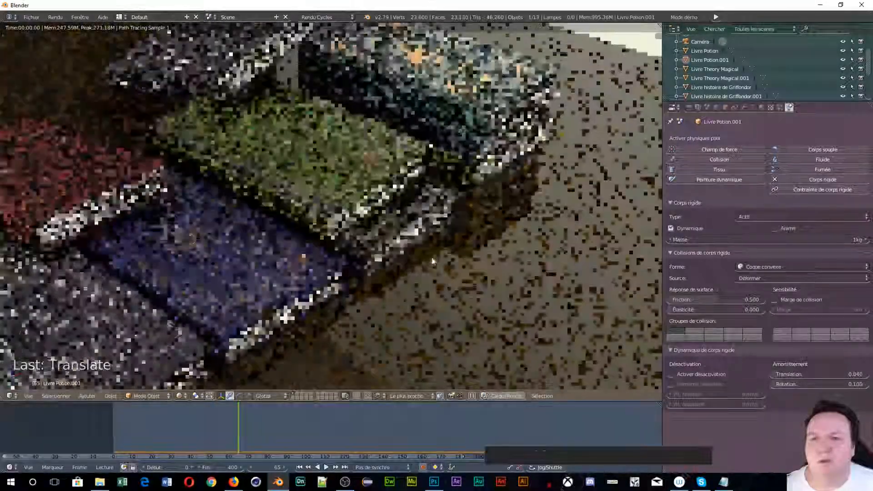
{"action": "scroll", "coordinate": [391, 251], "scroll_direction": "up", "scroll_amount": 4}
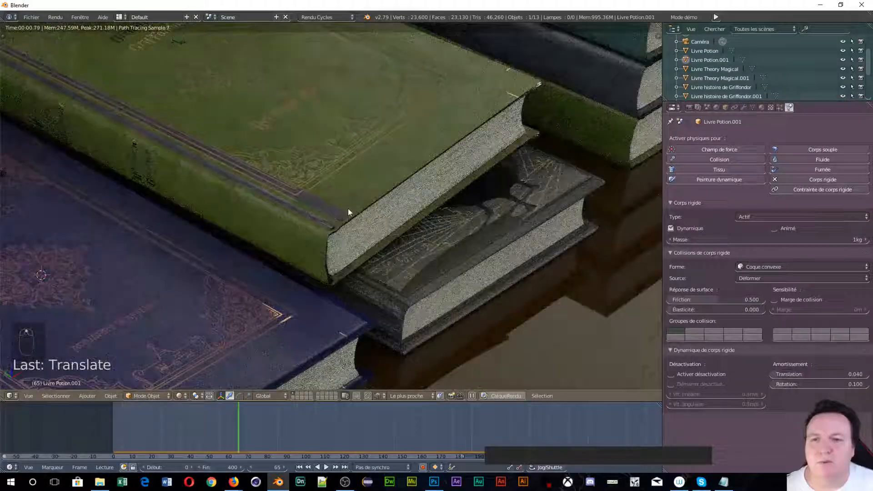
{"action": "scroll", "coordinate": [341, 198], "scroll_direction": "down", "scroll_amount": 2}
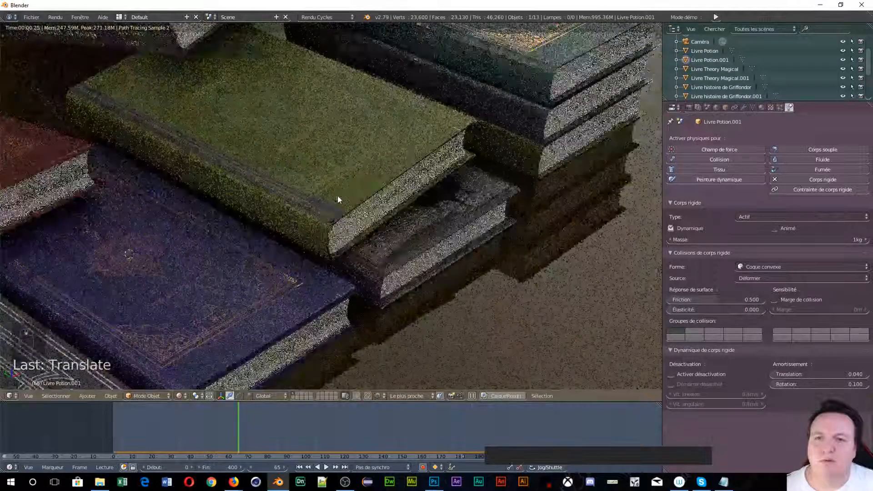
Step: Return to wireframe shading and delete Livre histoire de Griffondor.004, the book resting on livre l'art des potions
{"action": "right_click", "coordinate": [338, 195]}
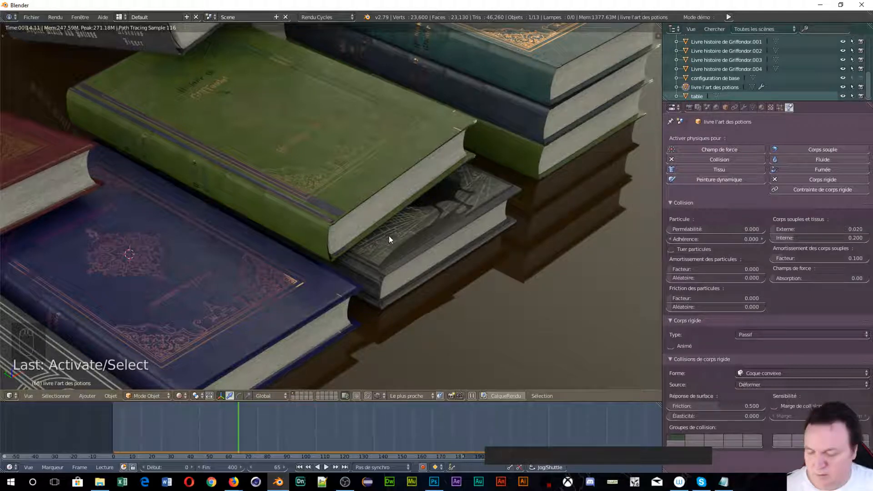
{"action": "key", "text": "z"}
{"action": "left_click", "coordinate": [440, 231]}
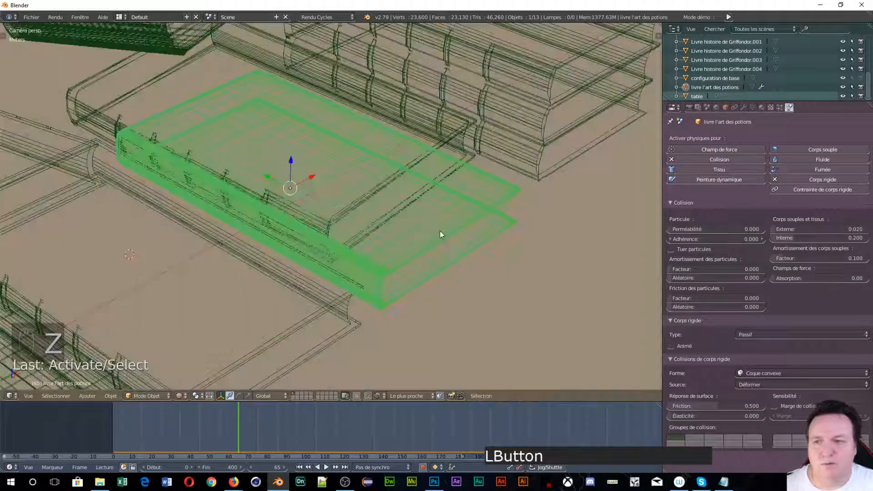
{"action": "right_click", "coordinate": [451, 124]}
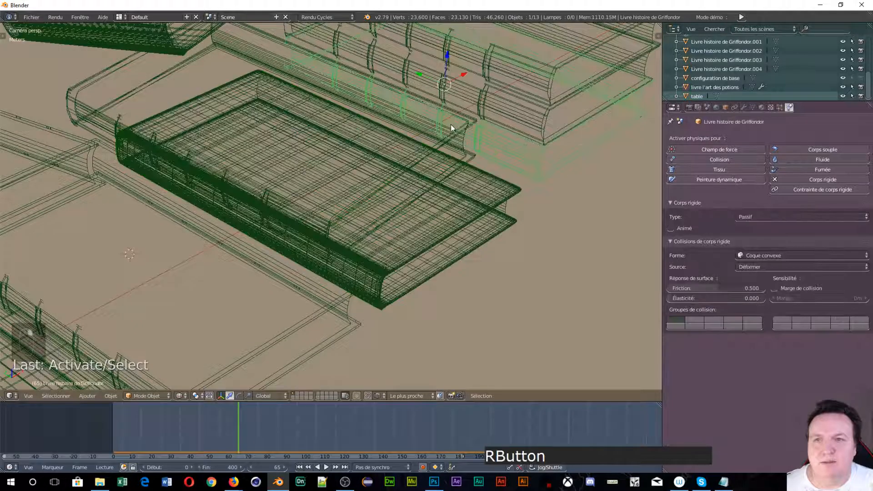
{"action": "right_click", "coordinate": [446, 135]}
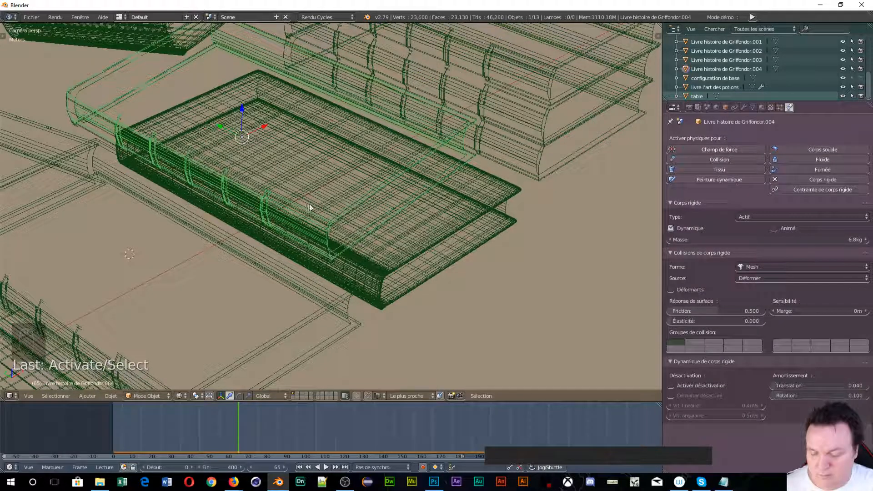
{"action": "key", "text": "x"}
{"action": "left_click", "coordinate": [293, 203]}
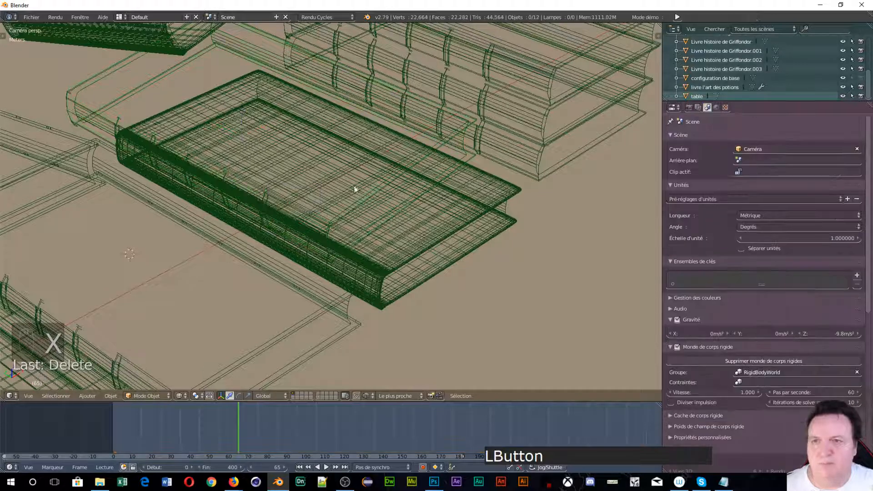
Step: In rendered shading, duplicate livre l'art des potions and raise the copy about 18 cm along Z above the green book
{"action": "key", "text": "shift+z"}
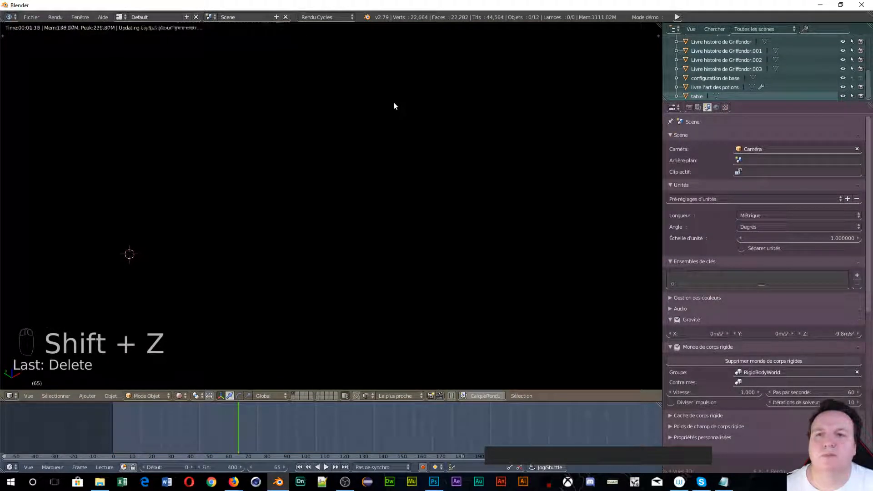
{"action": "key", "text": "KP_0"}
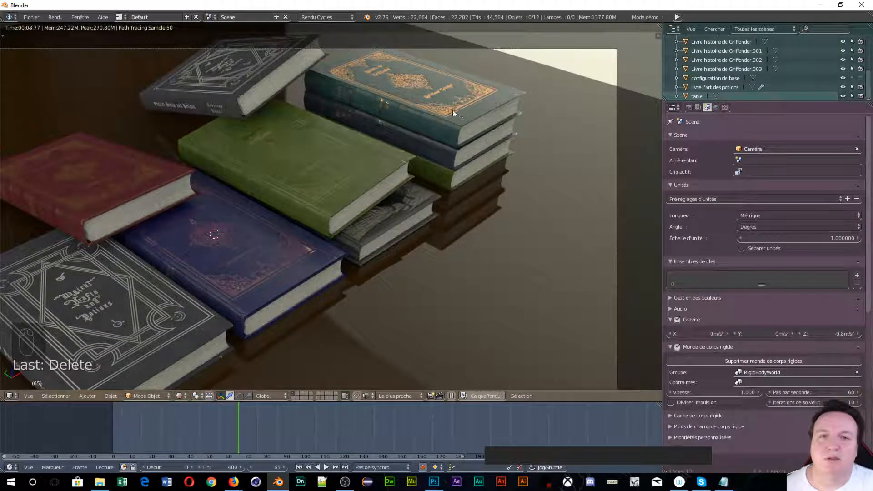
{"action": "mouse_move", "coordinate": [347, 226]}
{"action": "middle_mouse_down"}
{"action": "mouse_move", "coordinate": [455, 204]}
{"action": "mouse_move", "coordinate": [552, 224]}
{"action": "mouse_move", "coordinate": [626, 253]}
{"action": "mouse_move", "coordinate": [70, 236]}
{"action": "mouse_move", "coordinate": [95, 201]}
{"action": "mouse_move", "coordinate": [14, 245]}
{"action": "mouse_move", "coordinate": [64, 230]}
{"action": "mouse_move", "coordinate": [351, 231]}
{"action": "middle_mouse_up"}
{"action": "scroll", "coordinate": [352, 227], "scroll_direction": "up", "scroll_amount": 3}
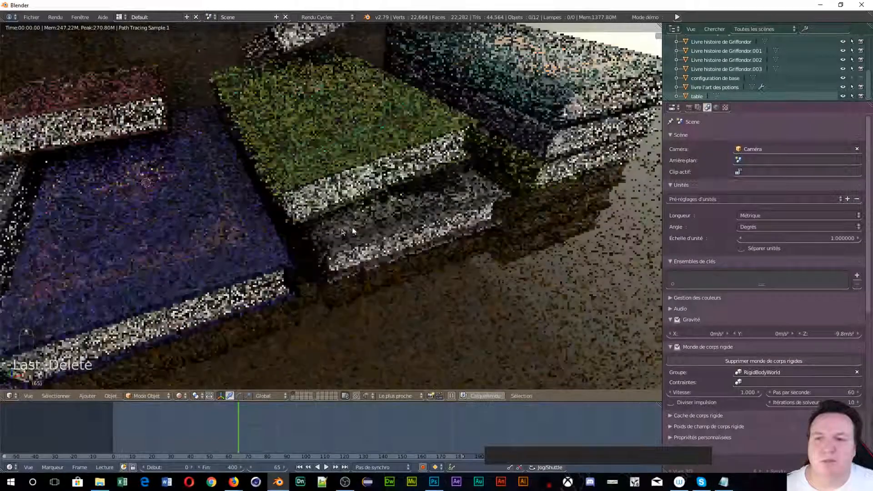
{"action": "scroll", "coordinate": [268, 220], "scroll_direction": "down", "scroll_amount": 2}
{"action": "mouse_move", "coordinate": [260, 214]}
{"action": "middle_mouse_down"}
{"action": "mouse_move", "coordinate": [416, 209]}
{"action": "mouse_move", "coordinate": [265, 189]}
{"action": "mouse_move", "coordinate": [228, 206]}
{"action": "mouse_move", "coordinate": [260, 216]}
{"action": "middle_mouse_up"}
{"action": "right_click", "coordinate": [335, 227]}
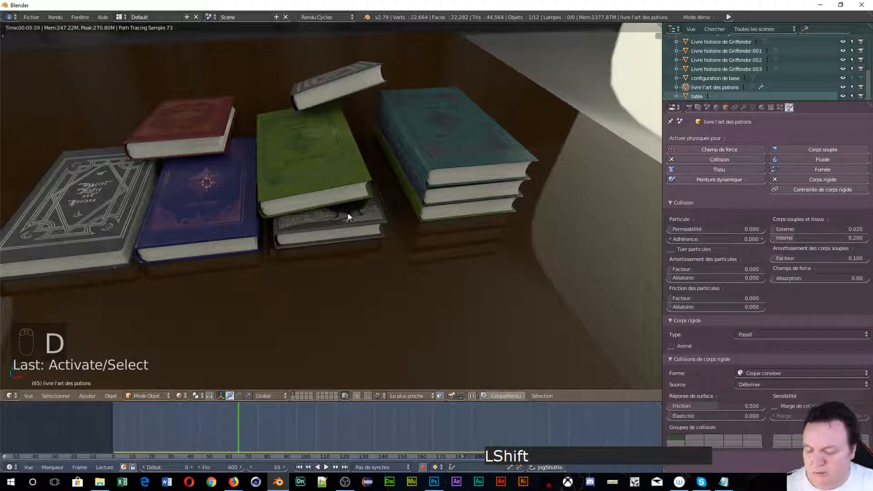
{"action": "key", "text": "shift+d"}
{"action": "key", "text": "z"}
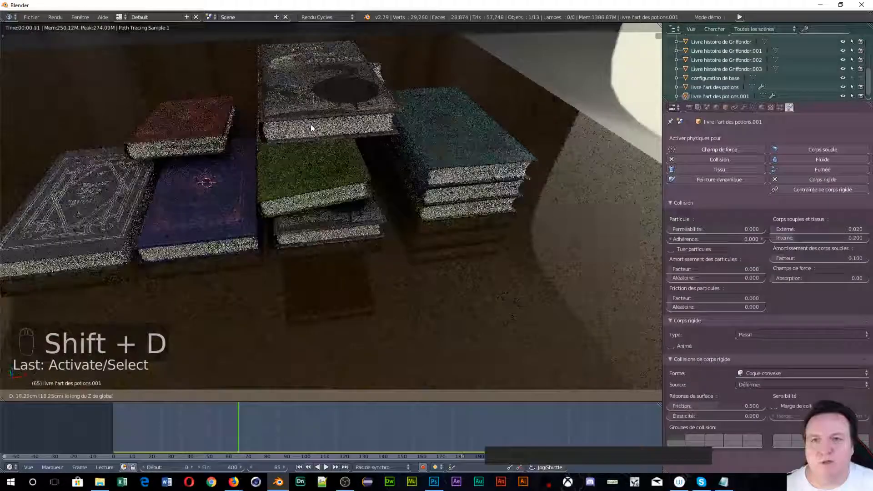
{"action": "left_click", "coordinate": [334, 116]}
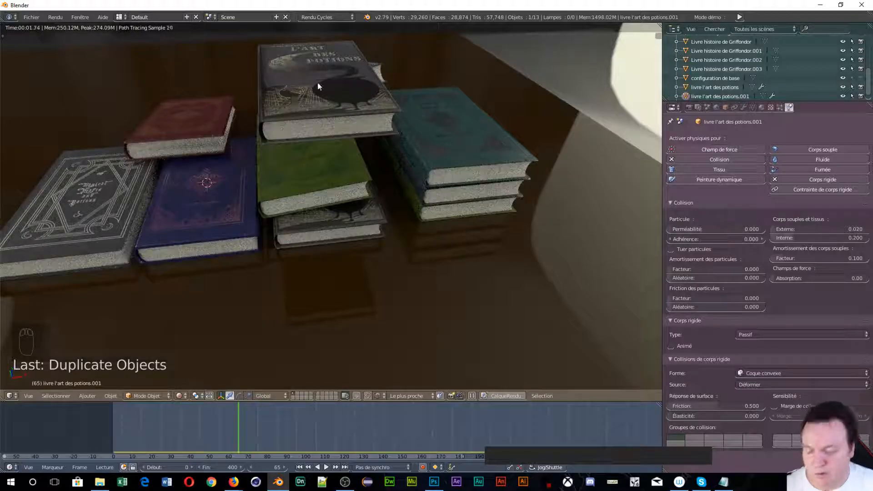
Step: Shift the potions book copy along X over the gap between the red and green books and rotate it about Z
{"action": "key", "text": "g"}
{"action": "key", "text": "x"}
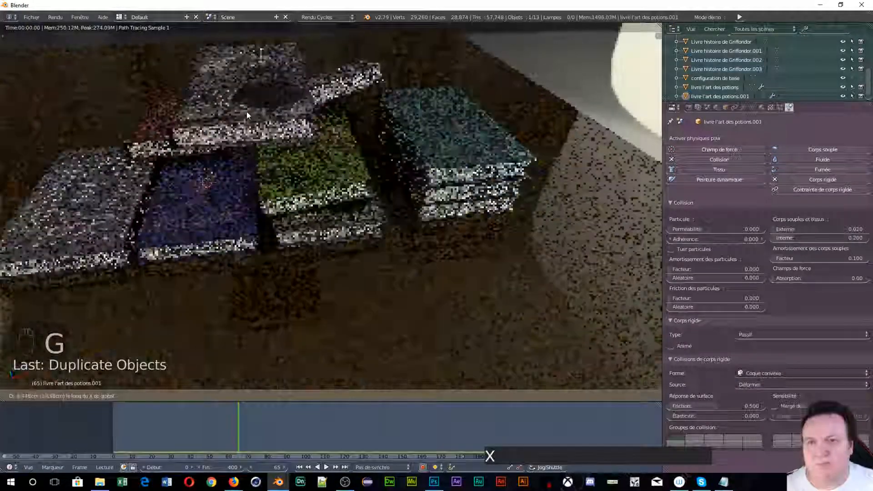
{"action": "left_click", "coordinate": [247, 111]}
{"action": "key", "text": "r"}
{"action": "key", "text": "z"}
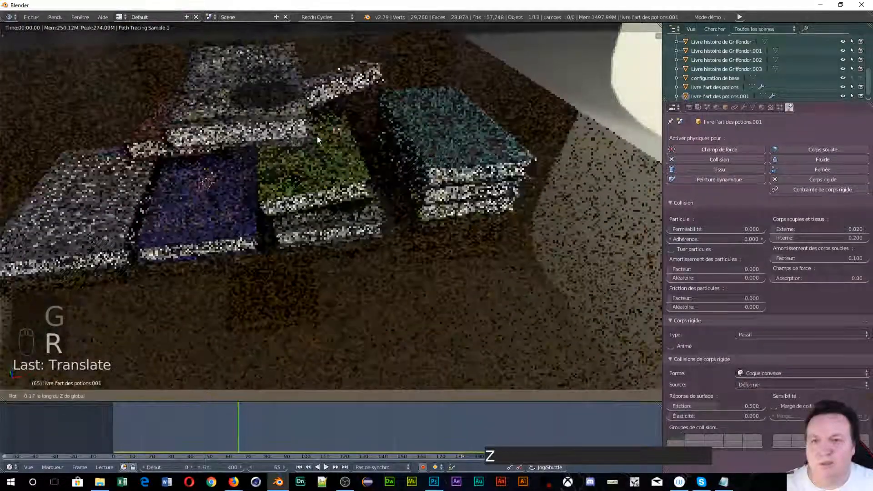
{"action": "left_click", "coordinate": [364, 124]}
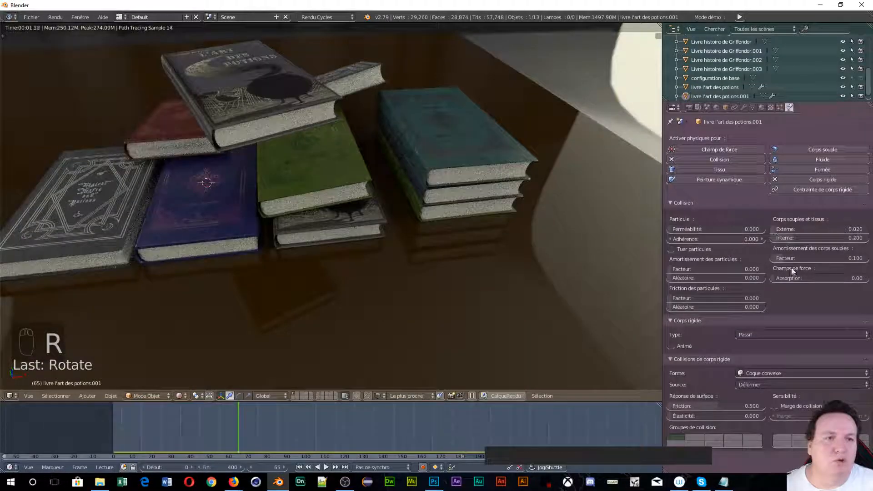
Step: Set the potions copy's rigid body type to Actif and raise the copy along Z at frame 0
{"action": "left_click", "coordinate": [790, 335]}
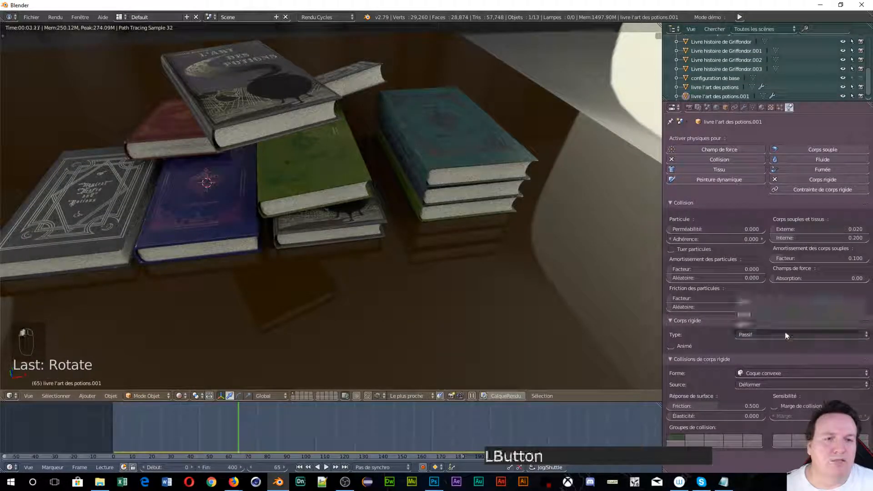
{"action": "left_click", "coordinate": [771, 326]}
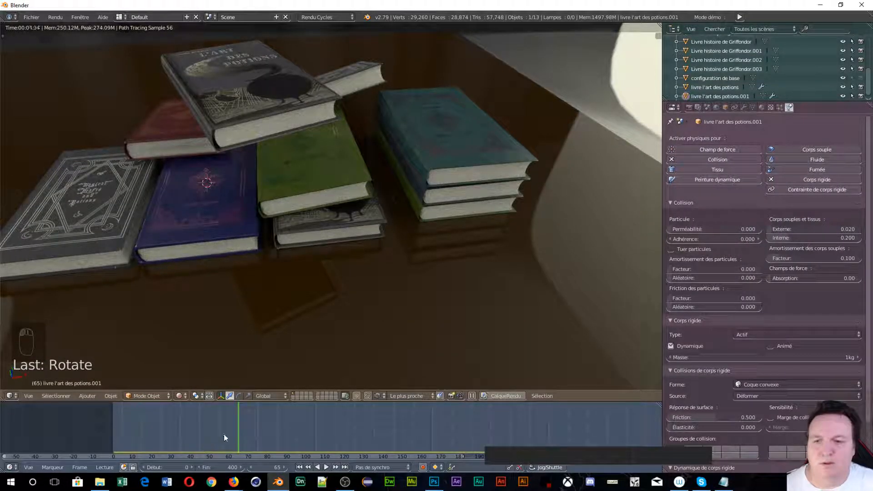
{"action": "left_click_drag", "start_coordinate": [234, 441], "coordinate": [114, 453]}
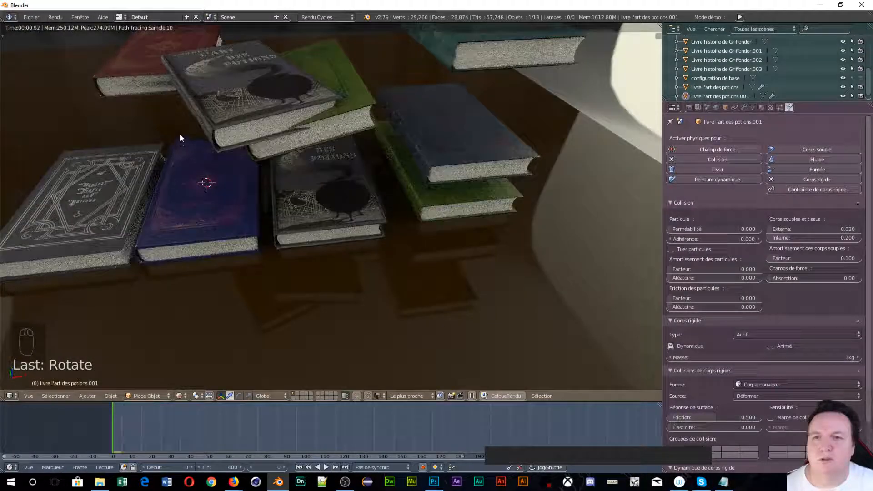
{"action": "key", "text": "g"}
{"action": "key", "text": "z"}
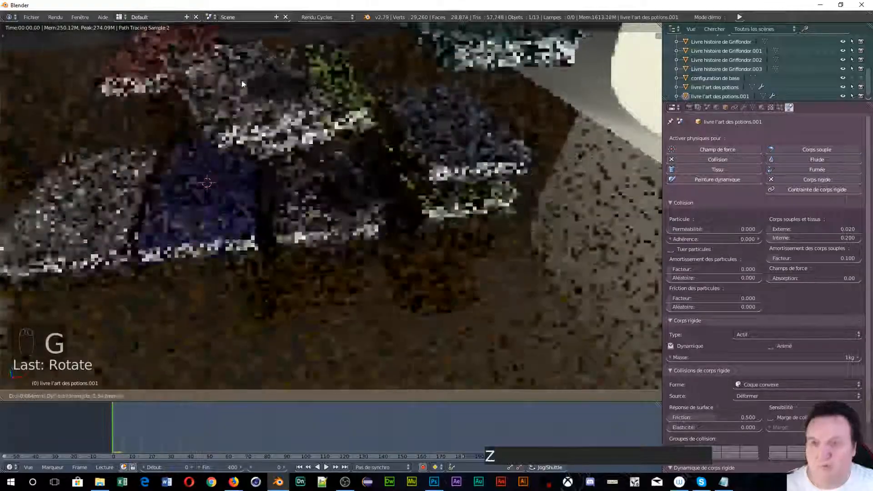
{"action": "left_click", "coordinate": [244, 44]}
Step: Play the simulation to watch the potions copy fall, stop playback, and scrub back to frame 46
{"action": "middle_click_drag", "start_coordinate": [295, 146], "coordinate": [44, 163]}
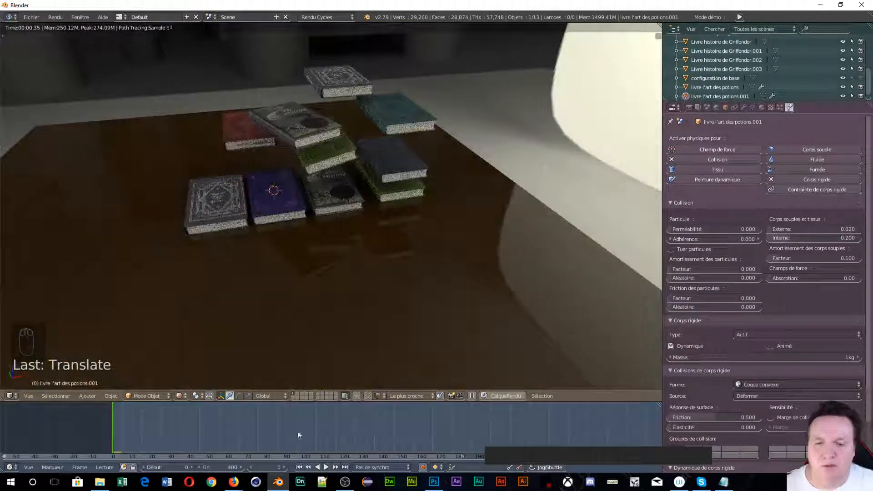
{"action": "left_click", "coordinate": [326, 467]}
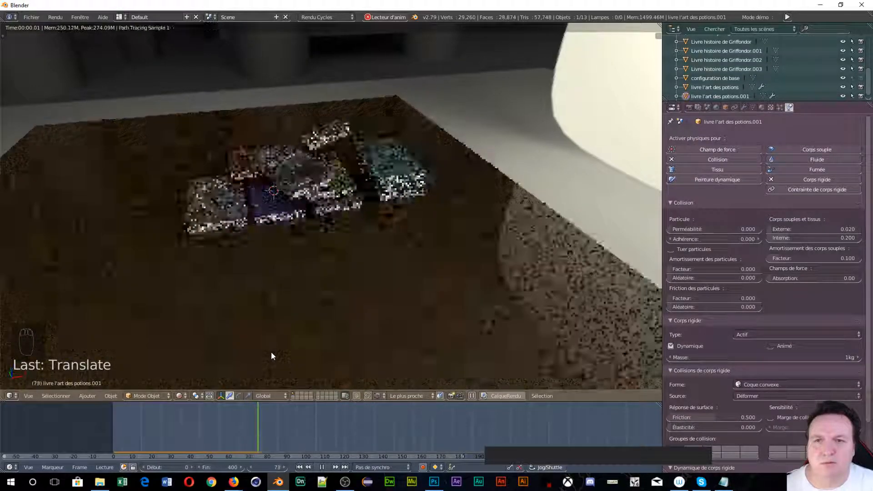
{"action": "left_click", "coordinate": [330, 466]}
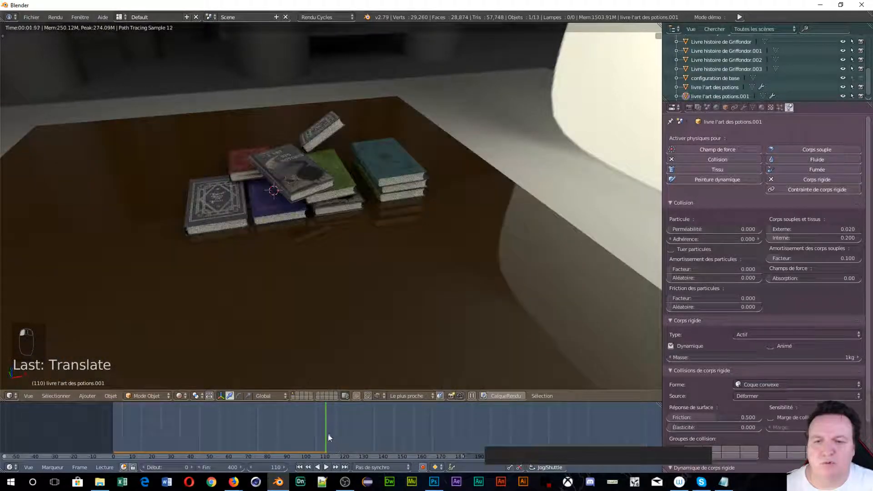
{"action": "left_click_drag", "start_coordinate": [329, 434], "coordinate": [202, 444]}
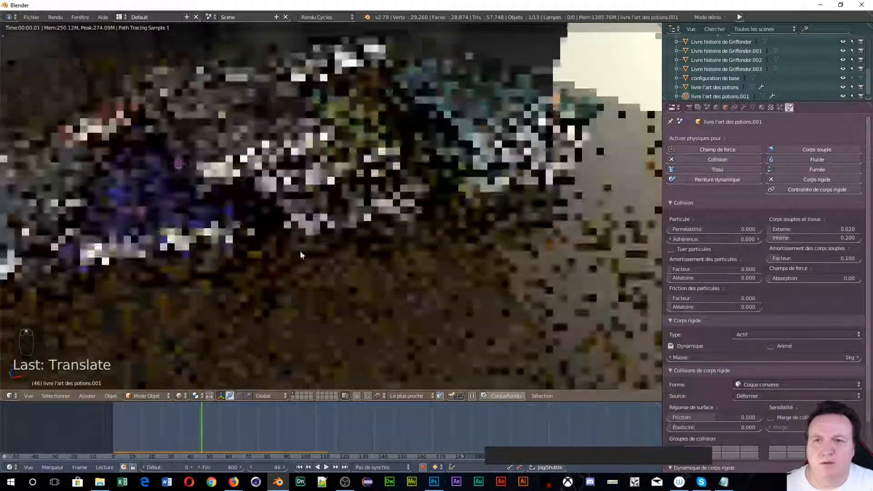
Step: Examine the book pile at frame 46 from low, overhead and side angles, checking how the potions copy rests on its neighbours
{"action": "middle_click_drag", "start_coordinate": [311, 256], "coordinate": [325, 218]}
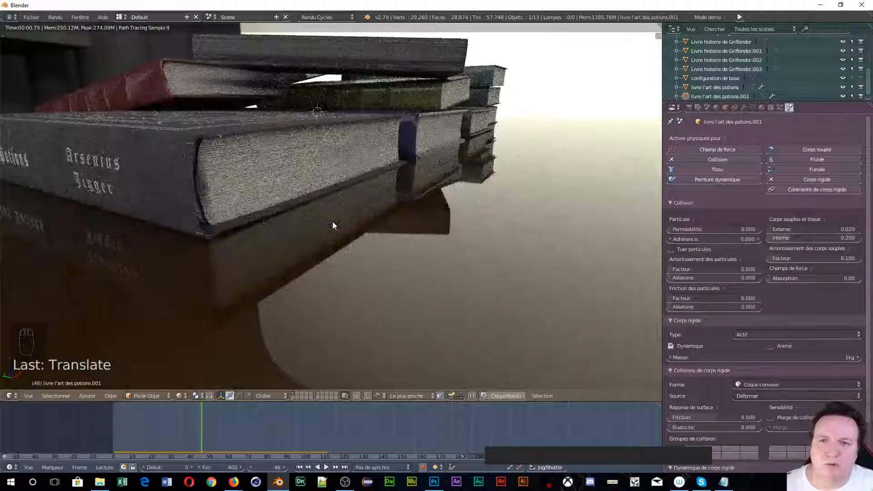
{"action": "middle_click_drag", "start_coordinate": [463, 97], "coordinate": [333, 167]}
{"action": "scroll", "coordinate": [766, 262], "scroll_direction": "down", "scroll_amount": 4}
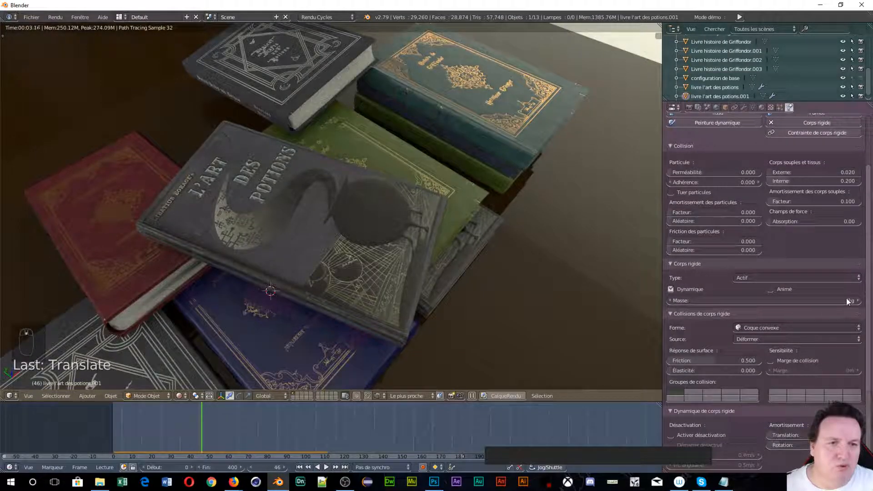
{"action": "scroll", "coordinate": [171, 209], "scroll_direction": "down", "scroll_amount": 8}
{"action": "middle_click_drag", "start_coordinate": [281, 232], "coordinate": [267, 221]}
{"action": "scroll", "coordinate": [272, 236], "scroll_direction": "up", "scroll_amount": 6}
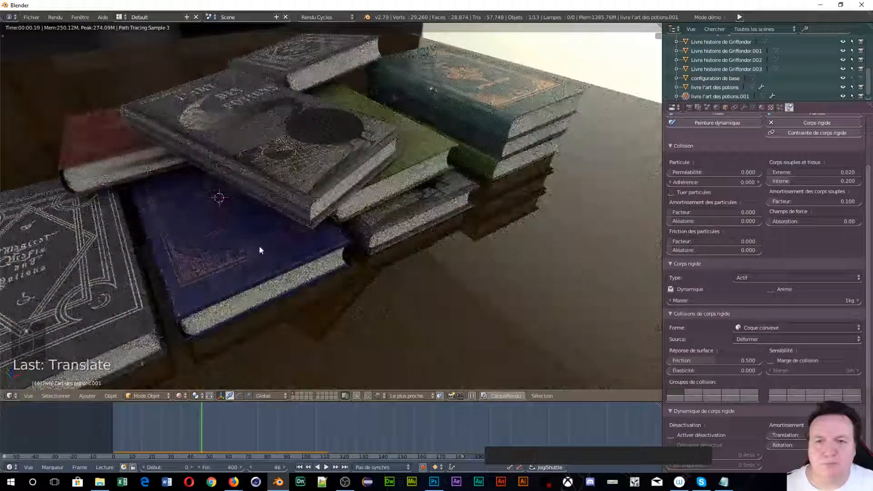
{"action": "middle_click_drag", "start_coordinate": [225, 200], "coordinate": [254, 190]}
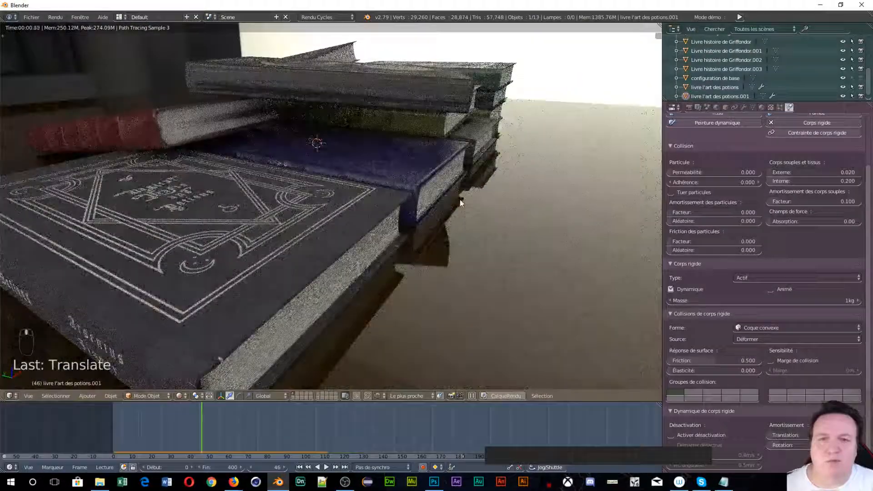
{"action": "middle_click_drag", "start_coordinate": [259, 246], "coordinate": [456, 267]}
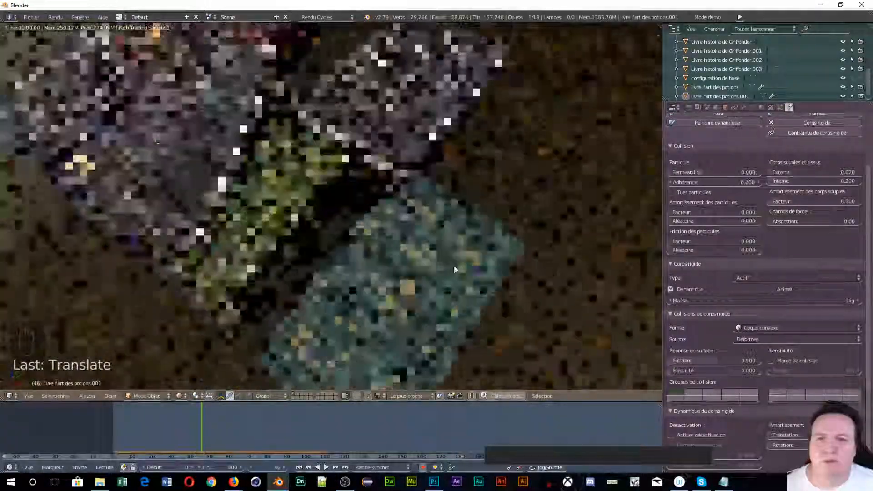
{"action": "scroll", "coordinate": [375, 214], "scroll_direction": "down", "scroll_amount": 5}
{"action": "middle_click_drag", "start_coordinate": [333, 227], "coordinate": [313, 267]}
{"action": "scroll", "coordinate": [283, 320], "scroll_direction": "up", "scroll_amount": 2}
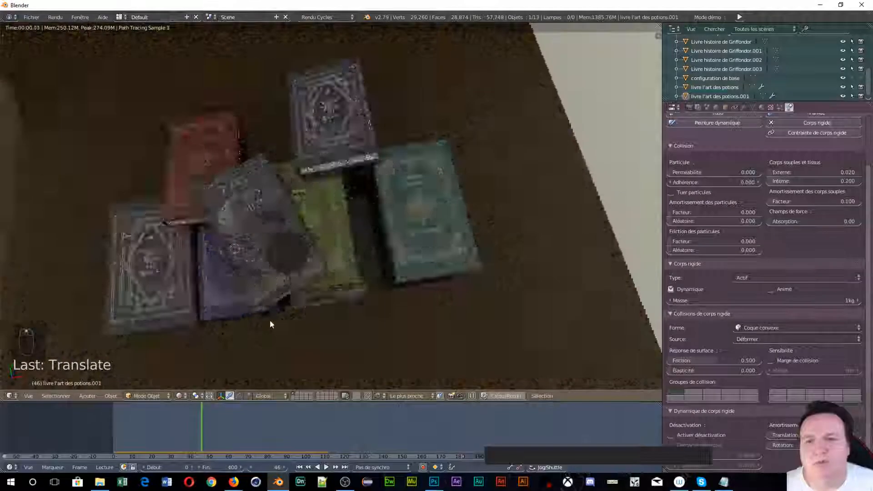
{"action": "middle_click_drag", "start_coordinate": [269, 320], "coordinate": [350, 241]}
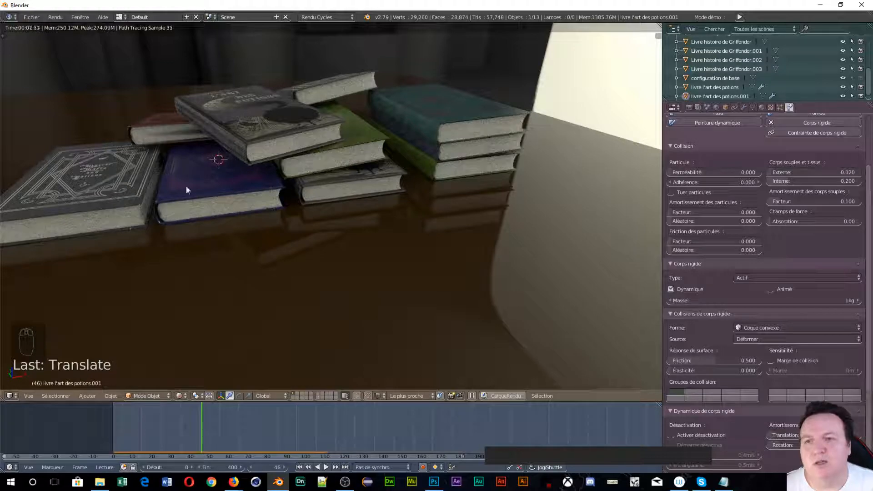
{"action": "middle_click_drag", "start_coordinate": [288, 158], "coordinate": [350, 160]}
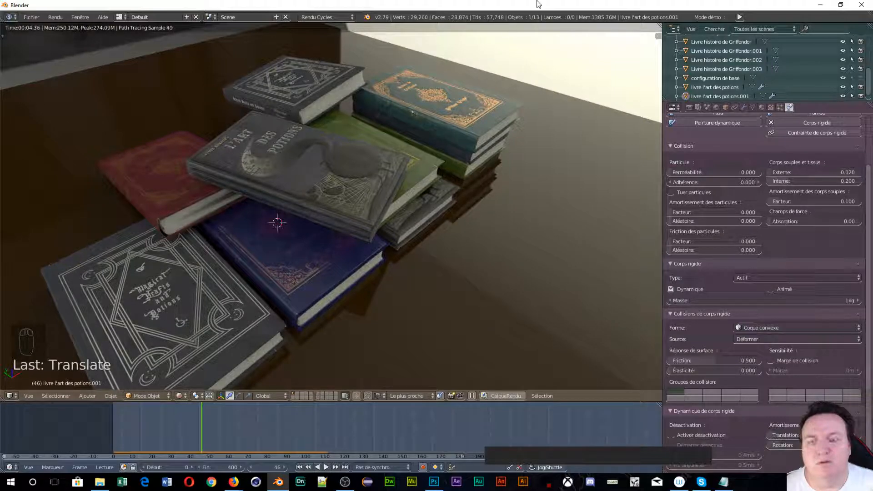
{"action": "scroll", "coordinate": [308, 221], "scroll_direction": "down", "scroll_amount": 3}
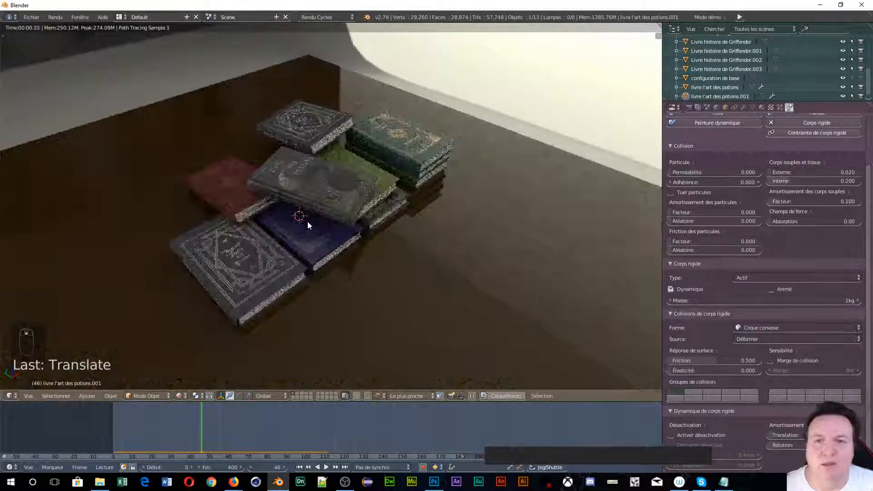
{"action": "scroll", "coordinate": [307, 221], "scroll_direction": "up", "scroll_amount": 1}
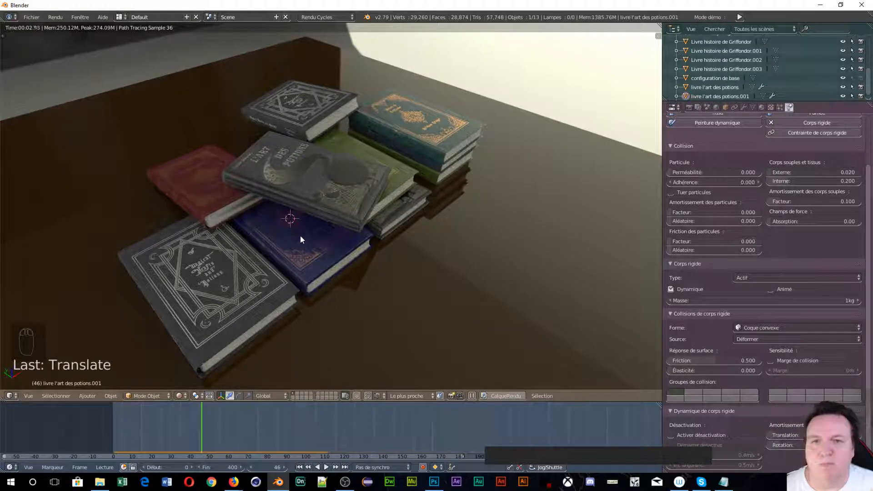
{"action": "scroll", "coordinate": [300, 235], "scroll_direction": "down", "scroll_amount": 1}
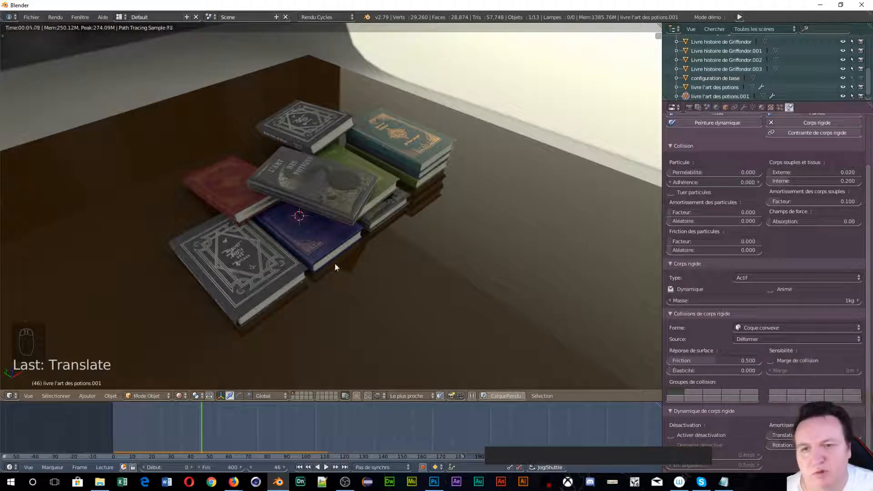
Step: Duplicate livre l'art des potions.001 and place the new copy about 13 cm higher along Z above the pile
{"action": "middle_click_drag", "start_coordinate": [336, 268], "coordinate": [272, 220]}
{"action": "right_click", "coordinate": [264, 200]}
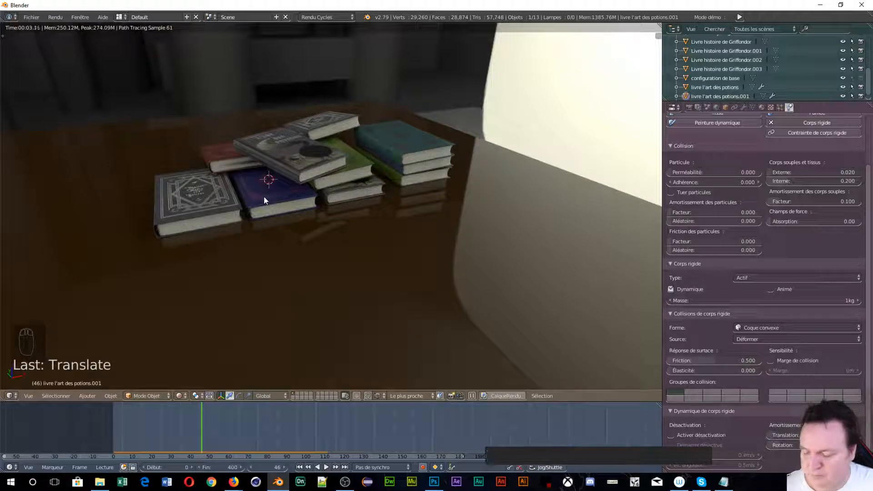
{"action": "key", "text": "shift+d"}
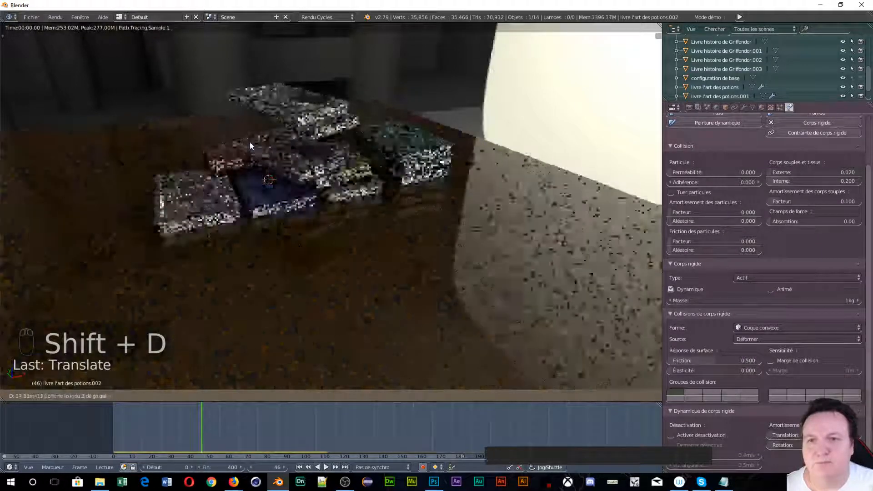
{"action": "left_click", "coordinate": [250, 144]}
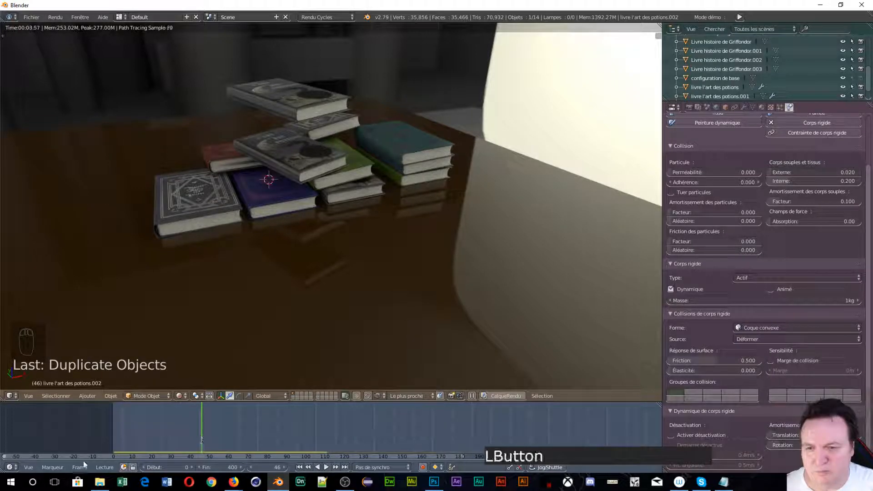
Step: Return to frame 0, raise livre l'art des potions.002 about 18 cm along Z and shift it sideways along X
{"action": "left_click", "coordinate": [75, 404]}
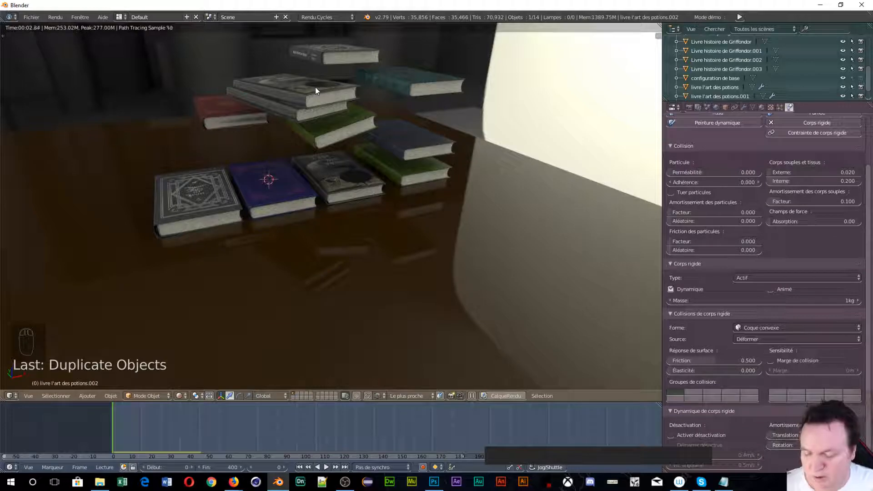
{"action": "key", "text": "g"}
{"action": "key", "text": "z"}
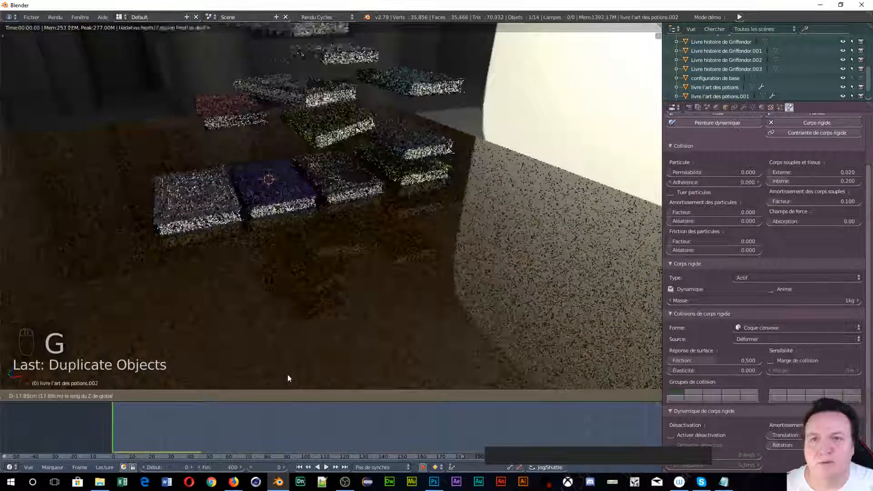
{"action": "left_click", "coordinate": [287, 374]}
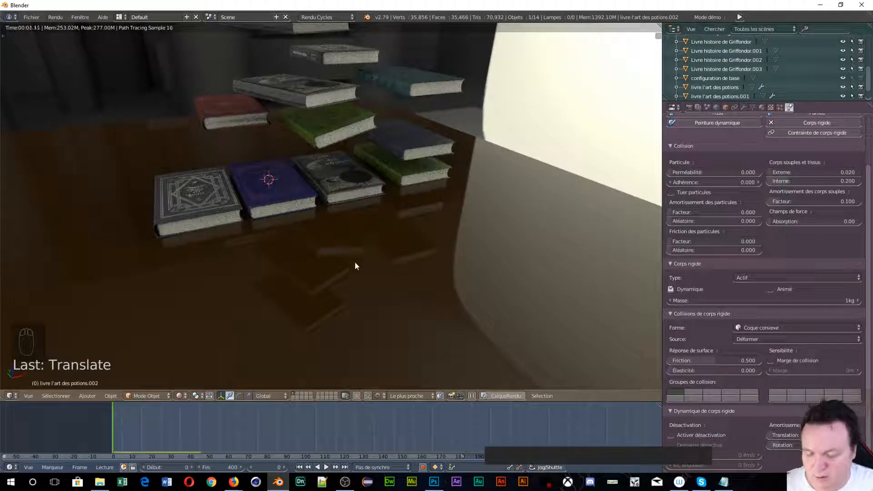
{"action": "key", "text": "g"}
{"action": "key", "text": "x"}
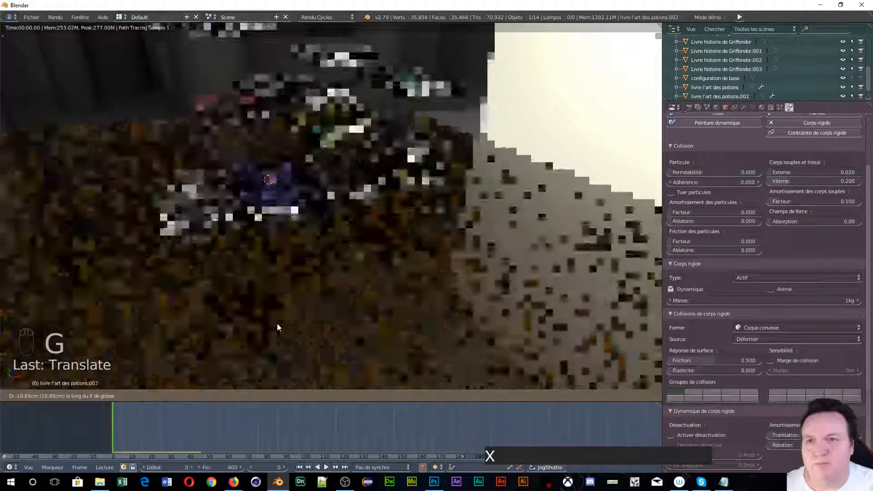
{"action": "left_click", "coordinate": [266, 324]}
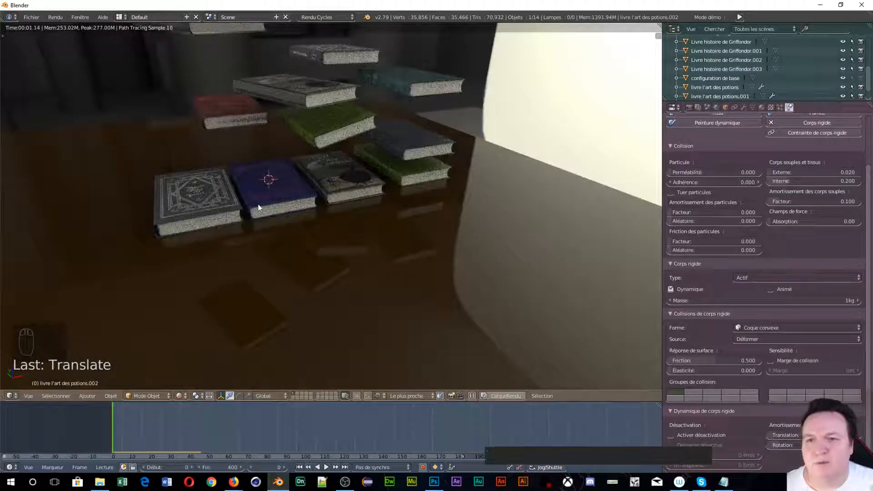
Step: Duplicate the blue Livre Theory Magical book about 9 cm higher and move the copy along Y in front of the pile
{"action": "right_click", "coordinate": [258, 206]}
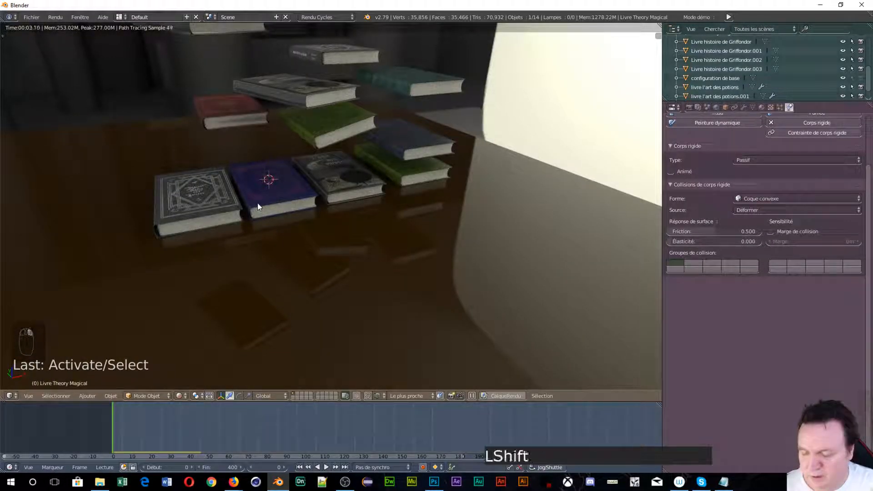
{"action": "key", "text": "shift+d"}
{"action": "key", "text": "z"}
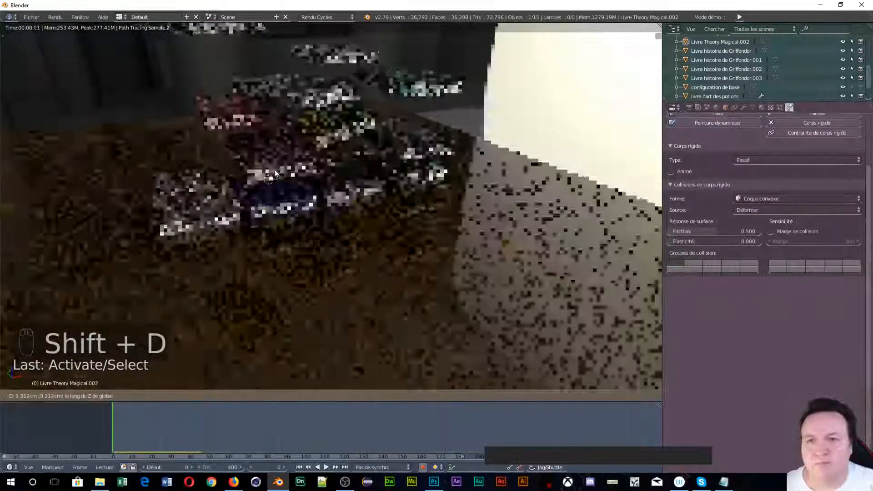
{"action": "left_click", "coordinate": [271, 167]}
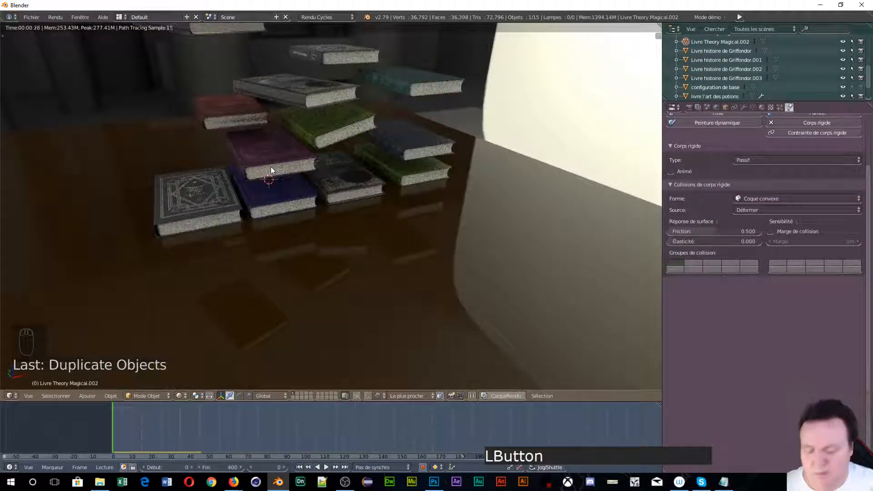
{"action": "key", "text": "g"}
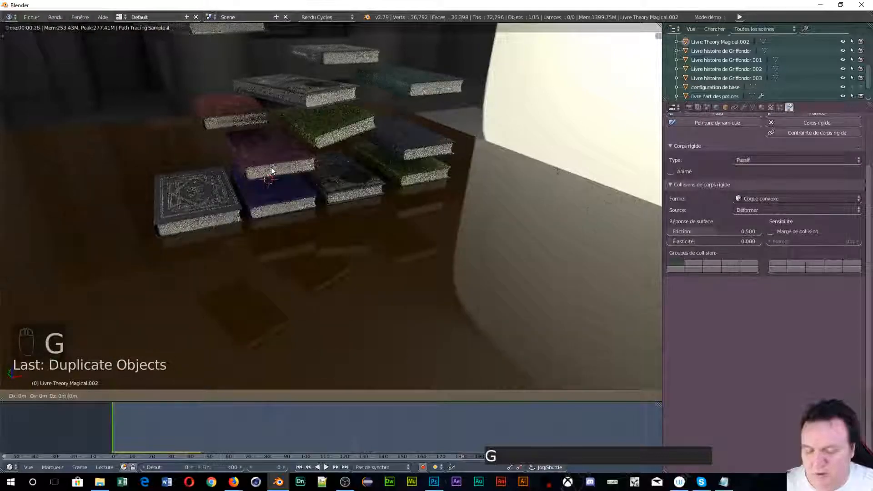
{"action": "key", "text": "y"}
{"action": "left_click", "coordinate": [319, 236]}
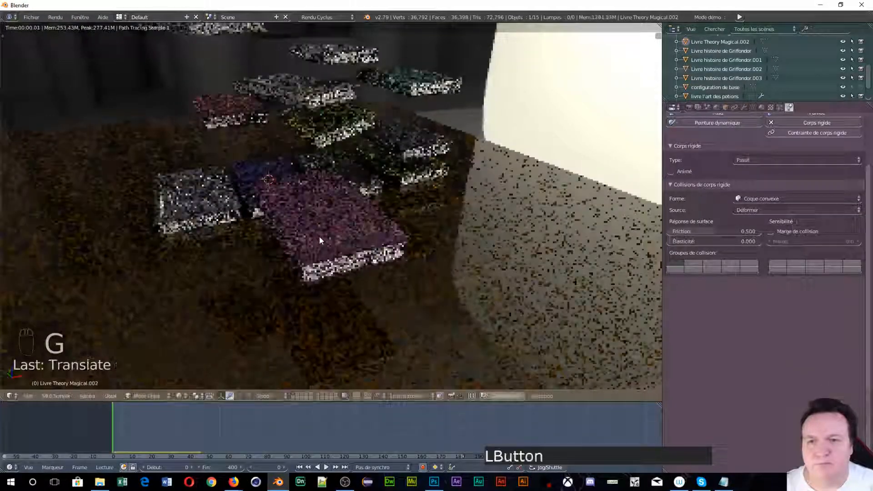
Step: Duplicate Livre Theory Magical.002 twice along Z to stack two more copies above it, the first about 7 cm higher
{"action": "key", "text": "shift+d"}
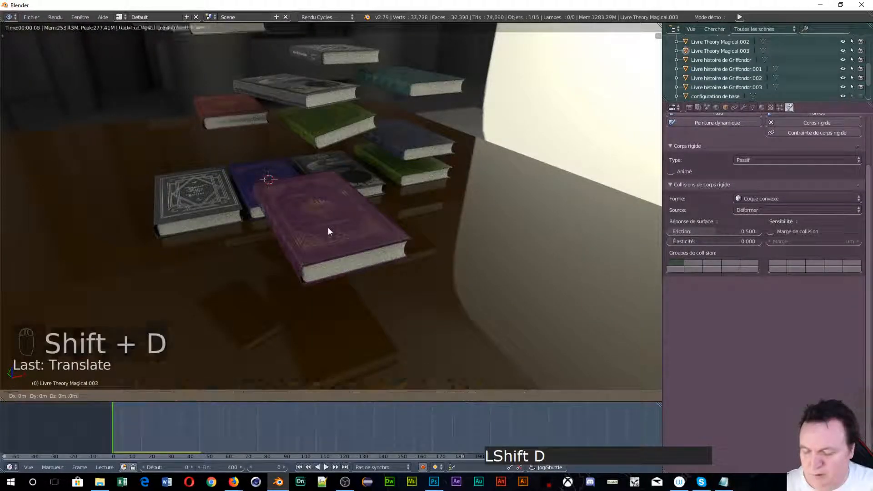
{"action": "key", "text": "z"}
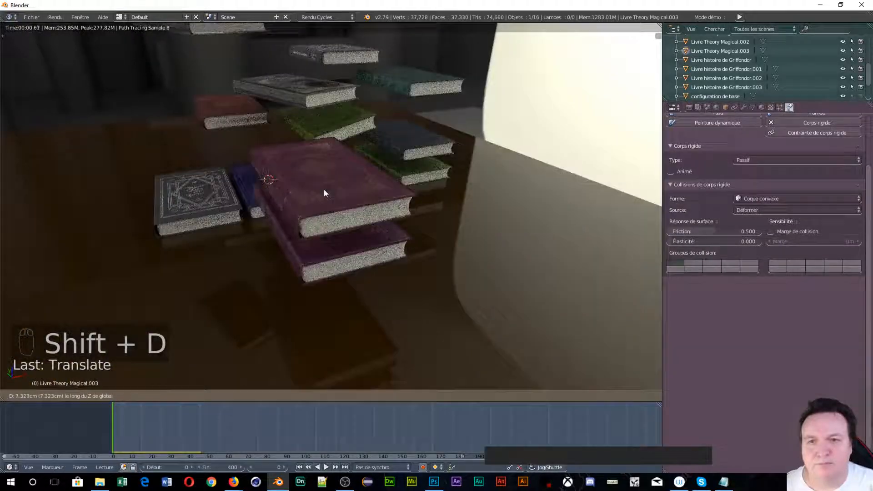
{"action": "left_click", "coordinate": [326, 194]}
{"action": "key", "text": "shift+d"}
{"action": "key", "text": "z"}
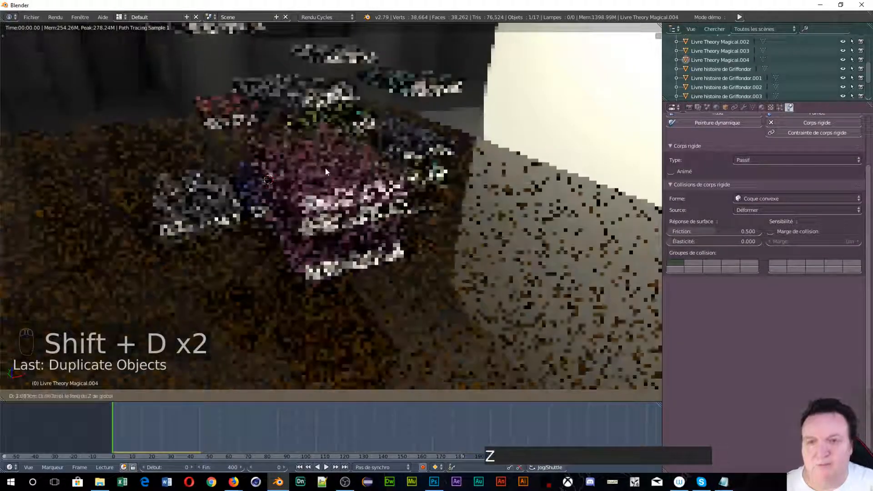
{"action": "left_click", "coordinate": [323, 145]}
{"action": "middle_click_drag", "start_coordinate": [328, 150], "coordinate": [388, 214]}
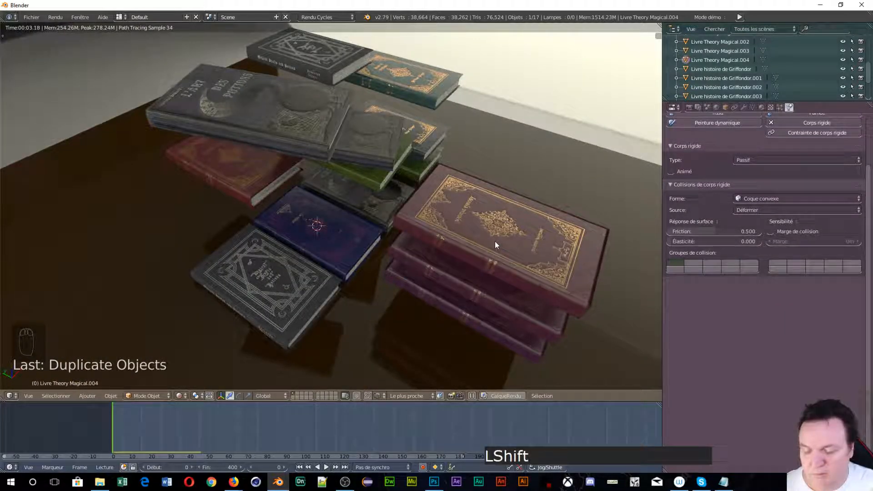
Step: Duplicate Livre Theory Magical.004 higher along Z and offset the new top copy along Y from the stack
{"action": "key", "text": "shift+d"}
{"action": "key", "text": "z"}
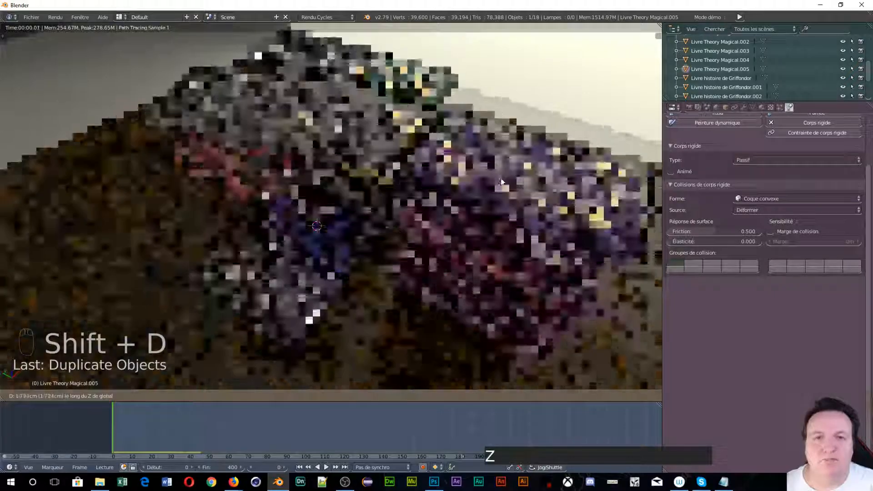
{"action": "left_click", "coordinate": [496, 170]}
{"action": "scroll", "coordinate": [496, 169], "scroll_direction": "down", "scroll_amount": 8}
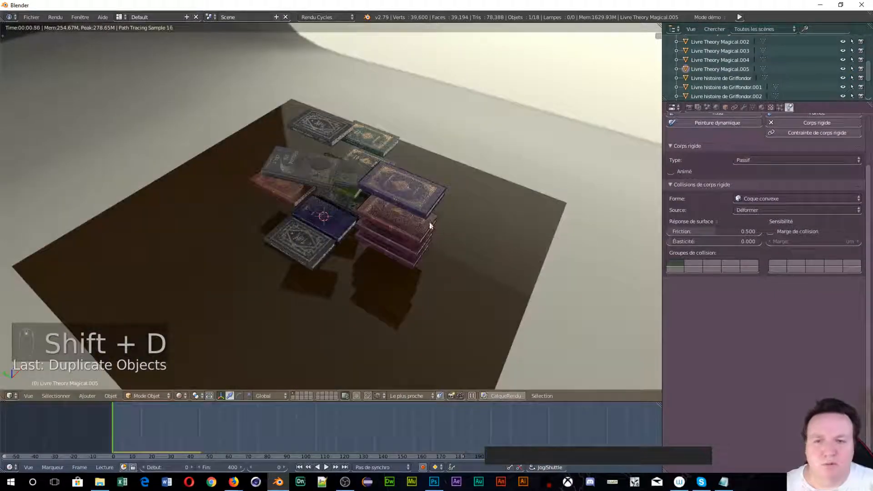
{"action": "key", "text": "g"}
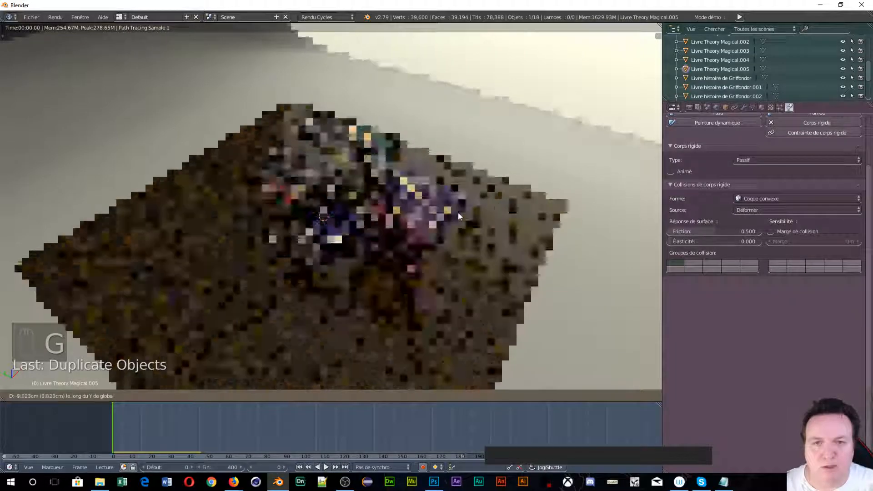
{"action": "left_click", "coordinate": [461, 233]}
{"action": "middle_click_drag", "start_coordinate": [461, 234], "coordinate": [339, 196]}
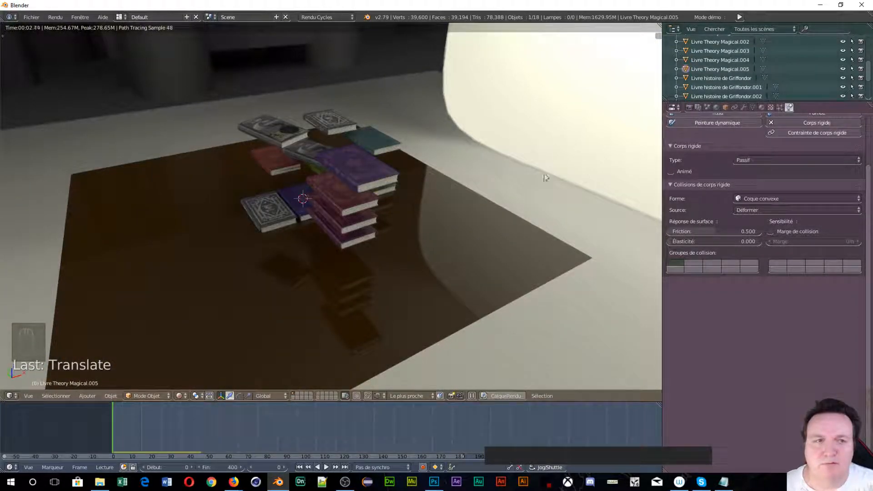
Step: Set the rigid body type to Actif for the four stacked copies, Livre Theory Magical.005, .004, .003 and .002
{"action": "left_click", "coordinate": [781, 160]}
{"action": "left_click", "coordinate": [771, 150]}
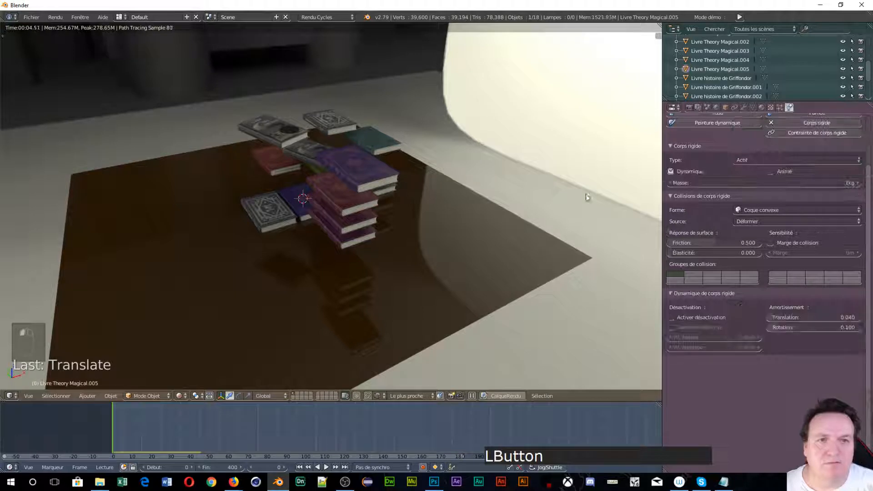
{"action": "right_click", "coordinate": [346, 219]}
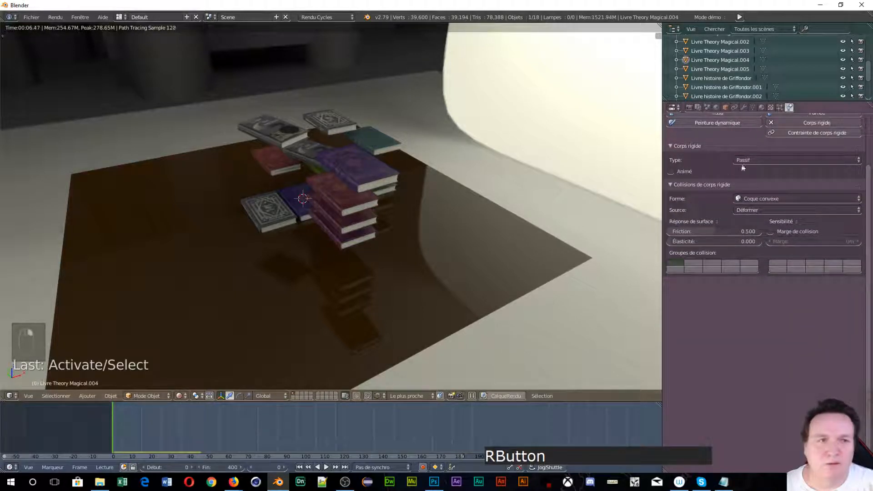
{"action": "left_click", "coordinate": [758, 161]}
{"action": "left_click", "coordinate": [750, 150]}
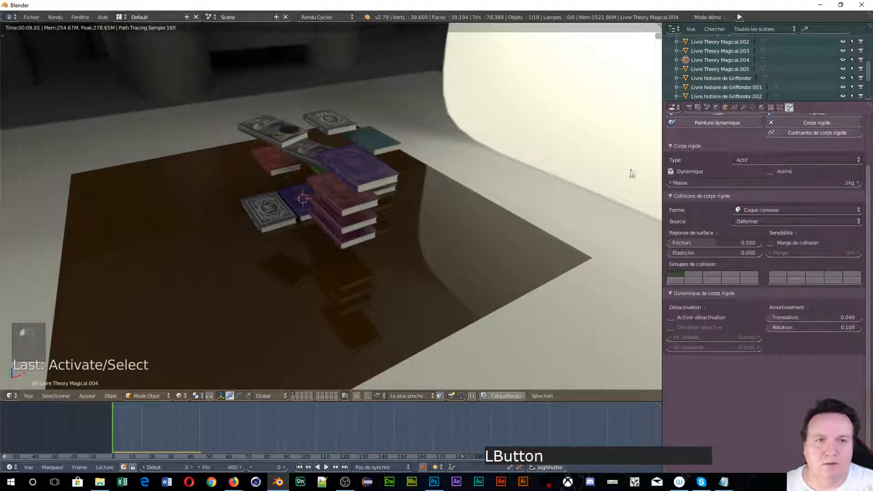
{"action": "right_click", "coordinate": [353, 221]}
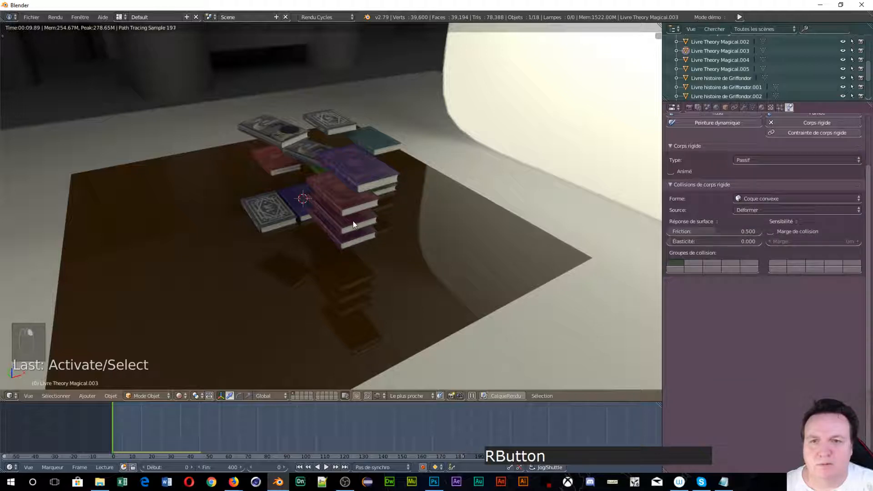
{"action": "left_click", "coordinate": [784, 161]}
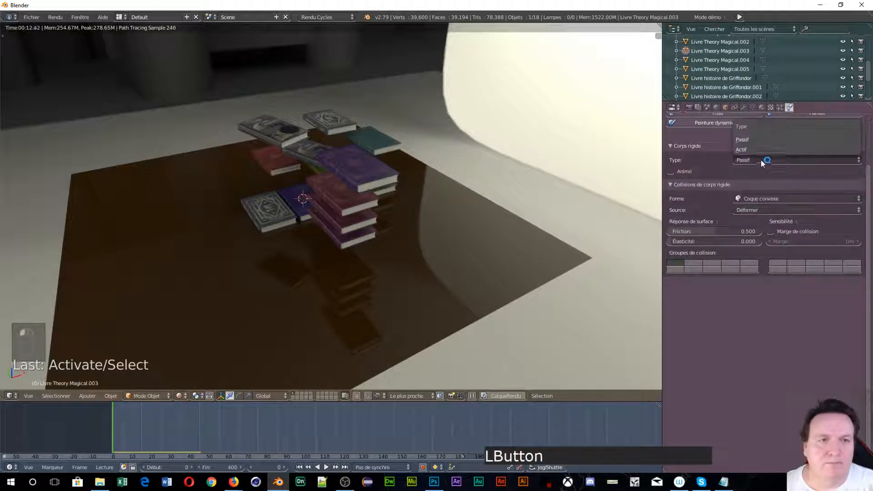
{"action": "left_click", "coordinate": [748, 152]}
{"action": "right_click", "coordinate": [351, 240]}
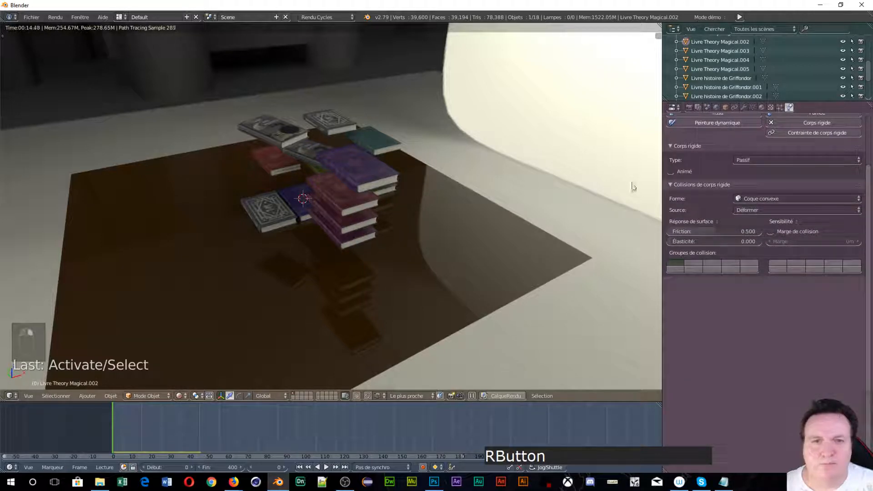
{"action": "left_click", "coordinate": [758, 161]}
{"action": "left_click", "coordinate": [748, 151]}
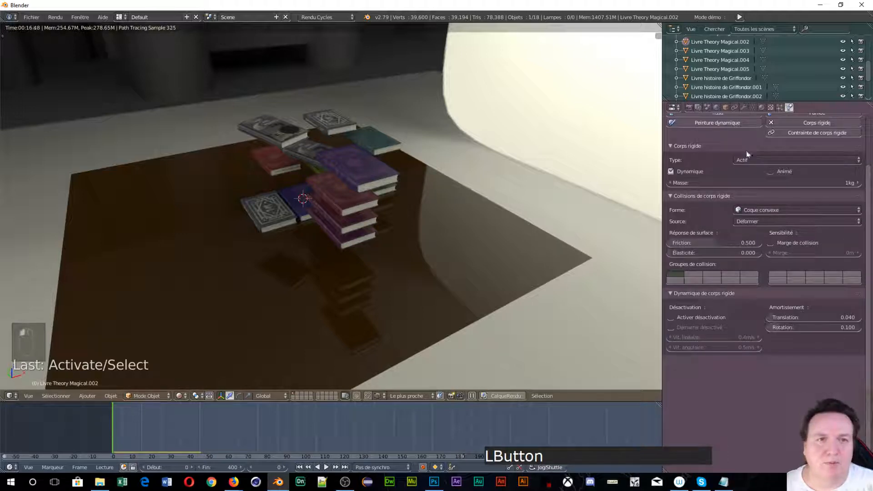
Step: Examine the undersides of the lowest books and their contact with the table from below and from close side angles
{"action": "middle_click_drag", "start_coordinate": [280, 251], "coordinate": [266, 214]}
{"action": "scroll", "coordinate": [263, 211], "scroll_direction": "up", "scroll_amount": 4}
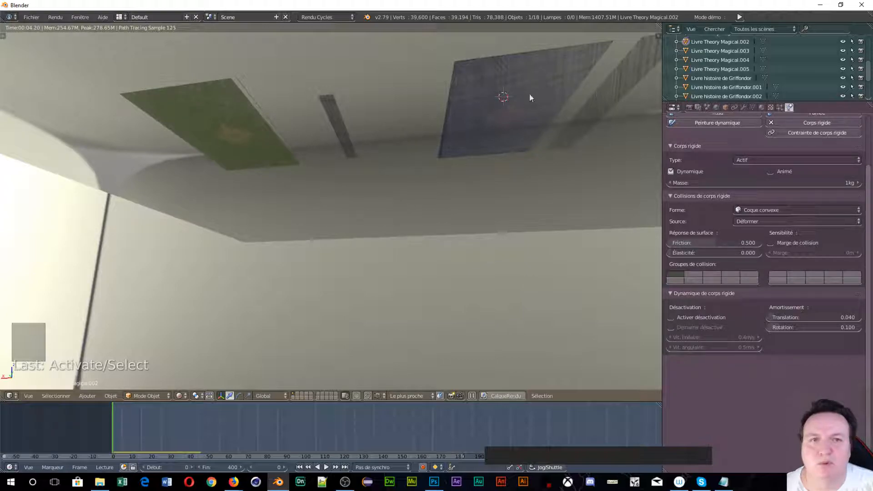
{"action": "middle_click_drag", "start_coordinate": [256, 117], "coordinate": [459, 162]}
{"action": "right_click", "coordinate": [470, 152]}
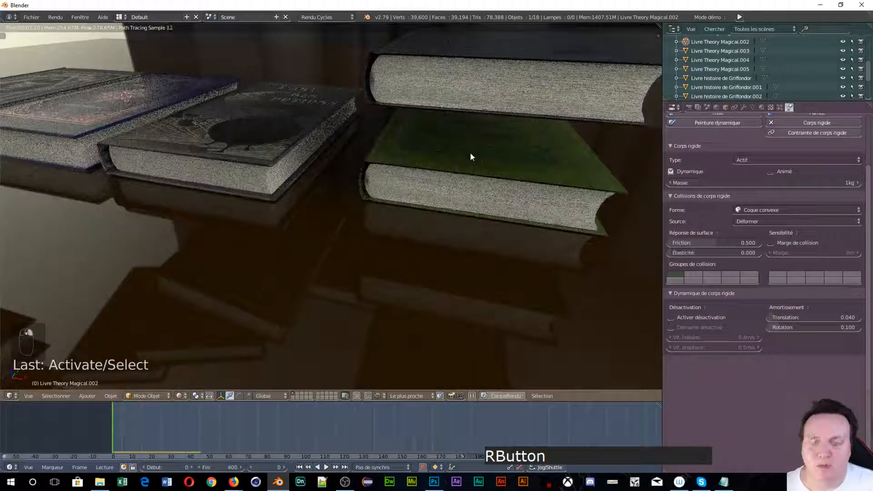
{"action": "middle_click_drag", "start_coordinate": [465, 156], "coordinate": [402, 187]}
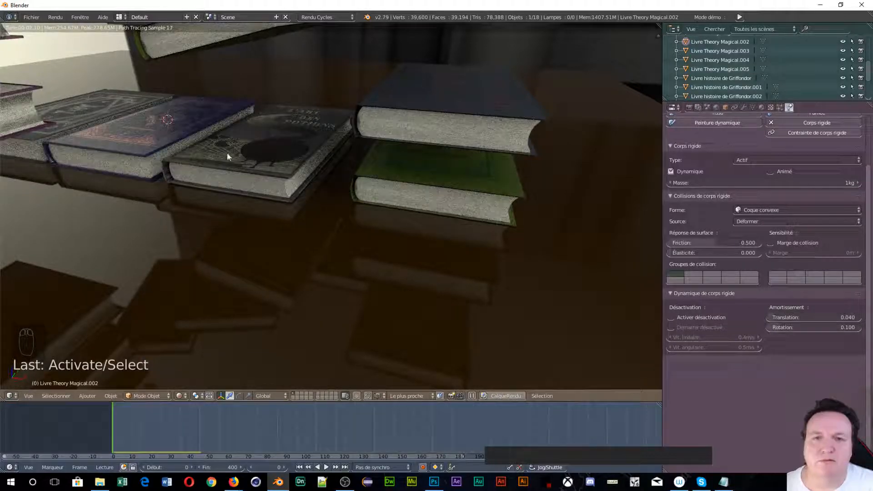
{"action": "middle_click_drag", "start_coordinate": [413, 170], "coordinate": [410, 187]}
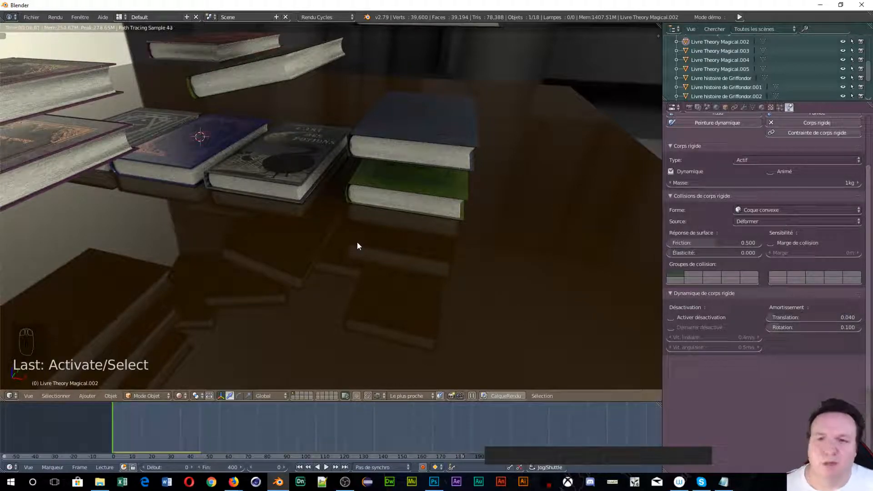
Step: Duplicate Livre Theory Magical.003 and position the copy along X and Y above the grey book beside the stack
{"action": "middle_click_drag", "start_coordinate": [357, 242], "coordinate": [387, 204]}
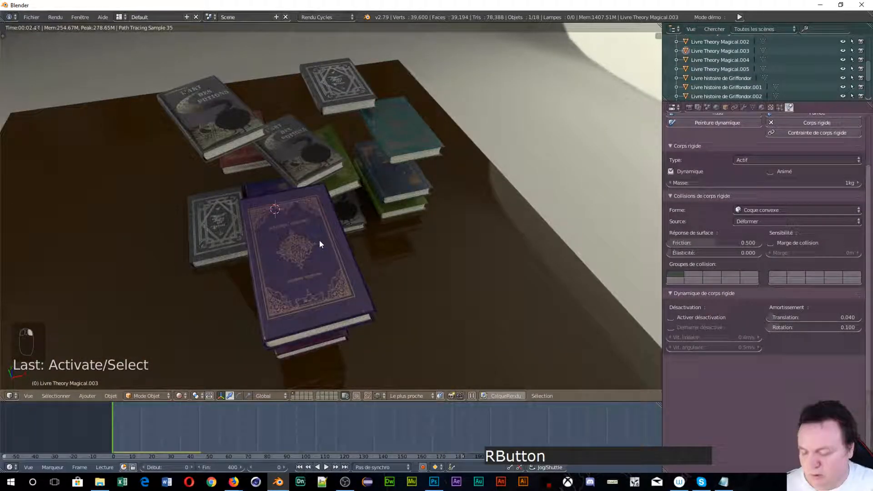
{"action": "key", "text": "shift+d"}
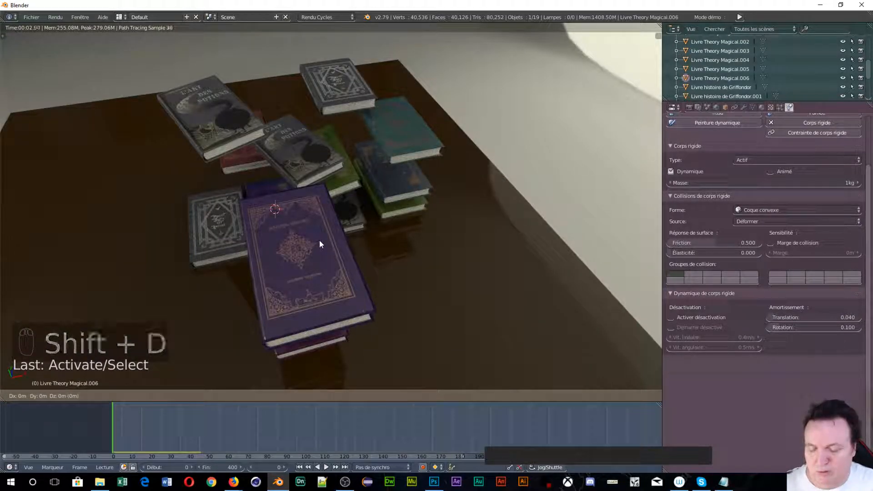
{"action": "key", "text": "x"}
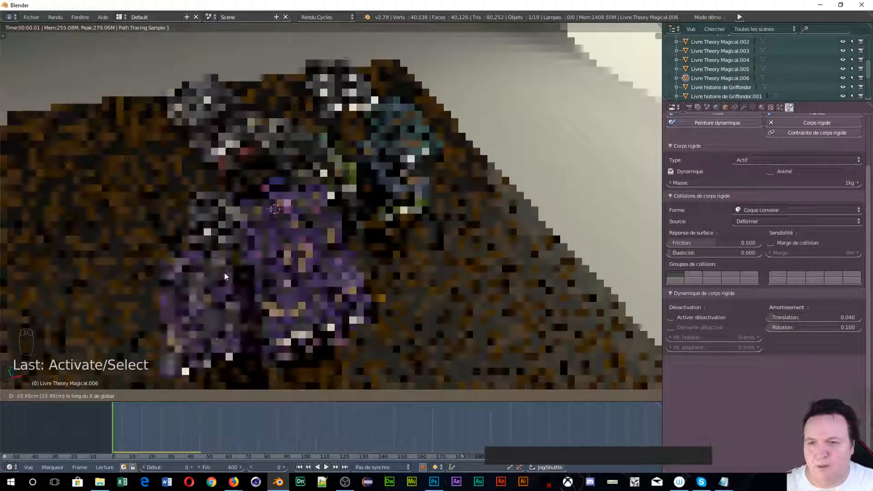
{"action": "left_click", "coordinate": [225, 274]}
{"action": "middle_click_drag", "start_coordinate": [225, 273], "coordinate": [421, 252]}
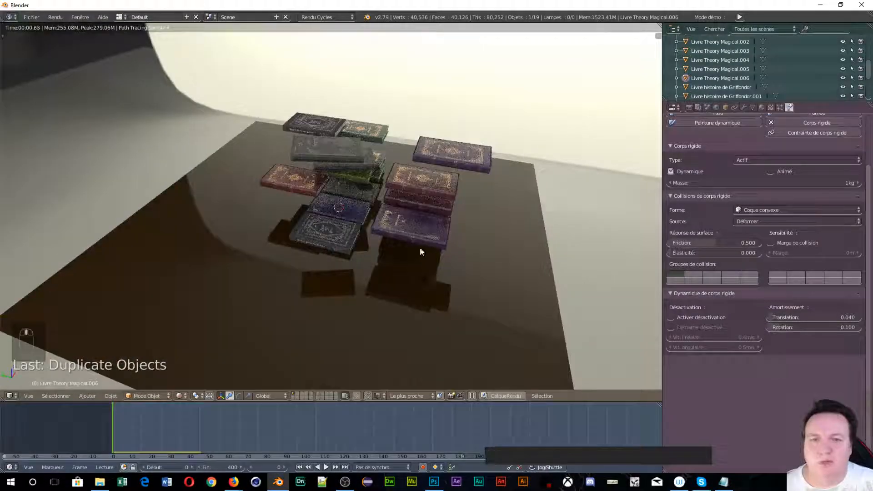
{"action": "key", "text": "g"}
{"action": "key", "text": "y"}
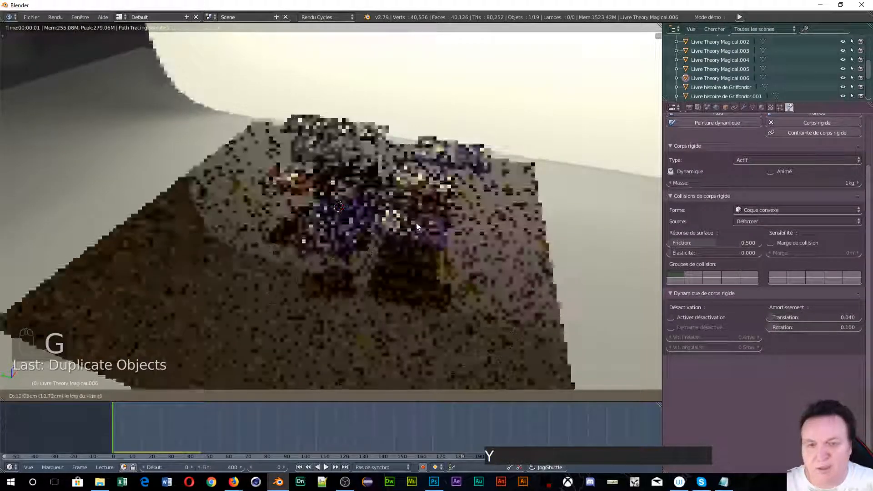
{"action": "left_click", "coordinate": [393, 232]}
{"action": "middle_click_drag", "start_coordinate": [394, 231], "coordinate": [412, 227]}
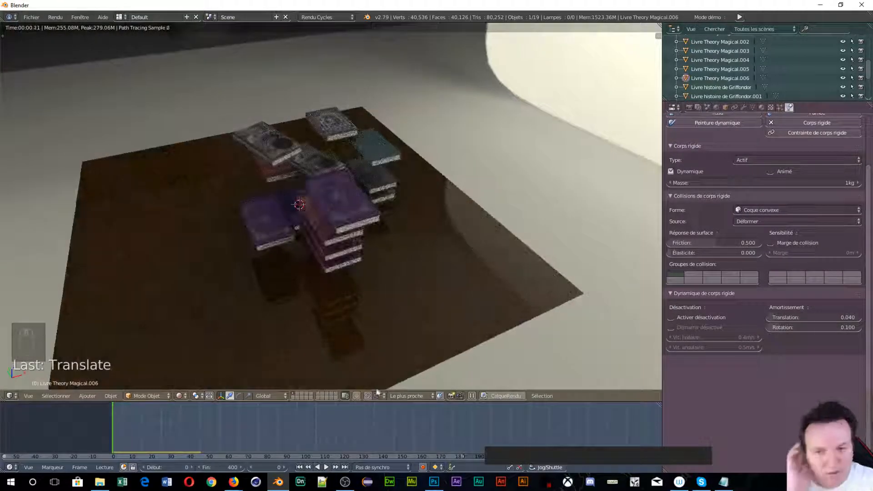
Step: Play the rigid body simulation, stop it at frame 68 and examine how the fallen books rest from several angles
{"action": "left_click", "coordinate": [327, 467]}
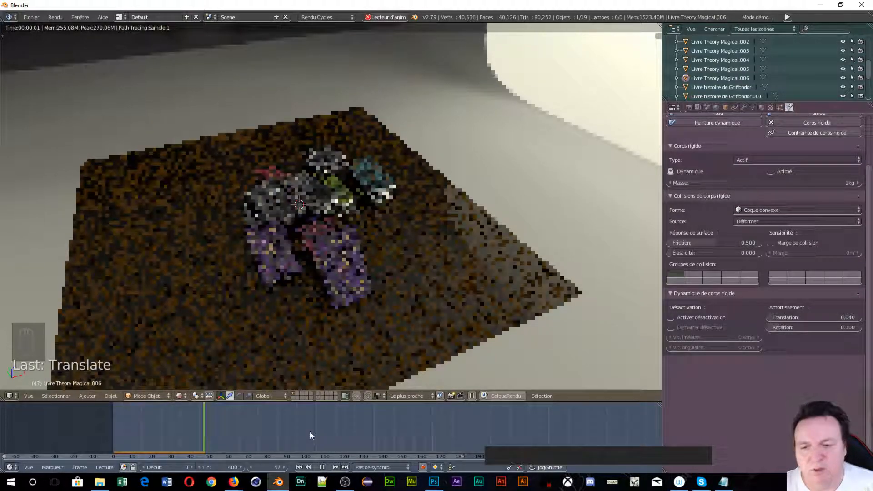
{"action": "left_click", "coordinate": [322, 468]}
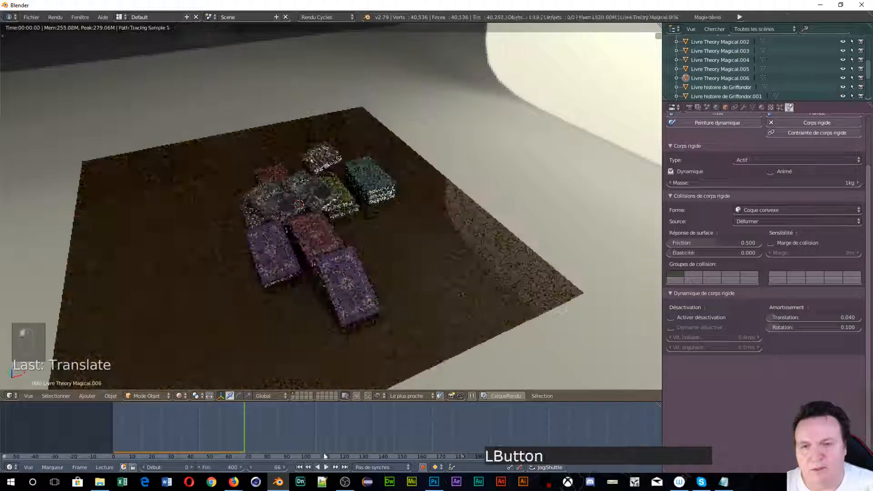
{"action": "scroll", "coordinate": [297, 314], "scroll_direction": "up", "scroll_amount": 3}
{"action": "scroll", "coordinate": [296, 312], "scroll_direction": "up", "scroll_amount": 3}
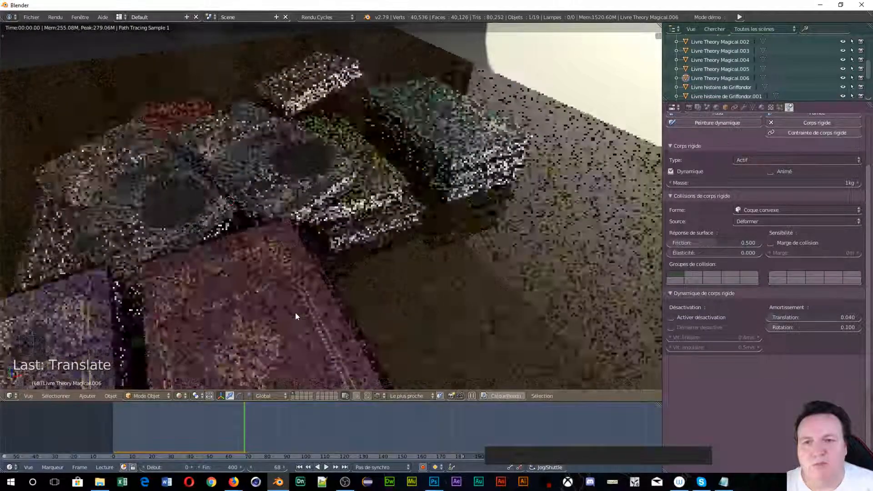
{"action": "scroll", "coordinate": [294, 312], "scroll_direction": "down", "scroll_amount": 2}
{"action": "middle_click_drag", "start_coordinate": [315, 290], "coordinate": [394, 272]}
{"action": "scroll", "coordinate": [392, 273], "scroll_direction": "up", "scroll_amount": 3}
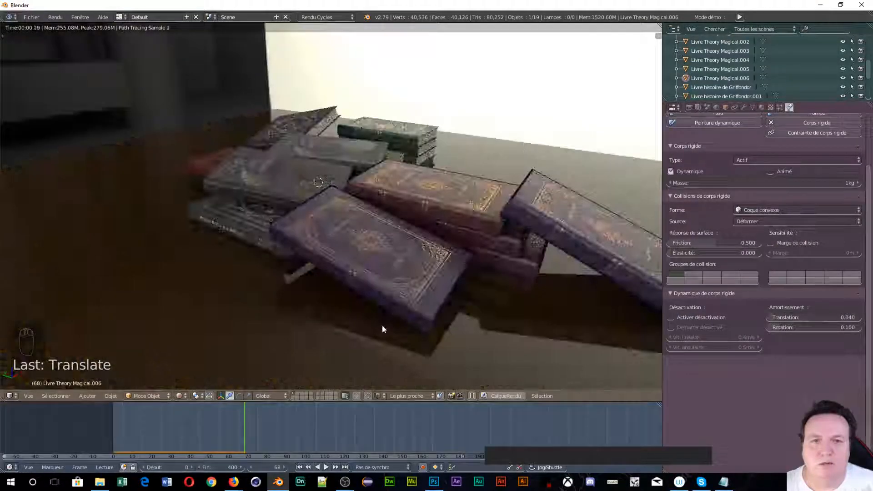
{"action": "scroll", "coordinate": [476, 312], "scroll_direction": "down", "scroll_amount": 2}
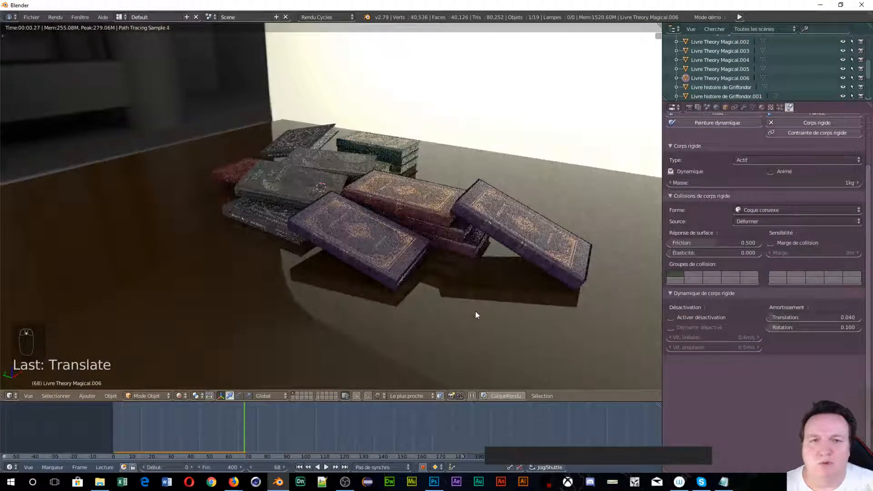
{"action": "scroll", "coordinate": [476, 312], "scroll_direction": "up", "scroll_amount": 2}
{"action": "mouse_move", "coordinate": [476, 308]}
{"action": "middle_mouse_down"}
{"action": "mouse_move", "coordinate": [475, 318]}
{"action": "mouse_move", "coordinate": [464, 298]}
{"action": "middle_mouse_up"}
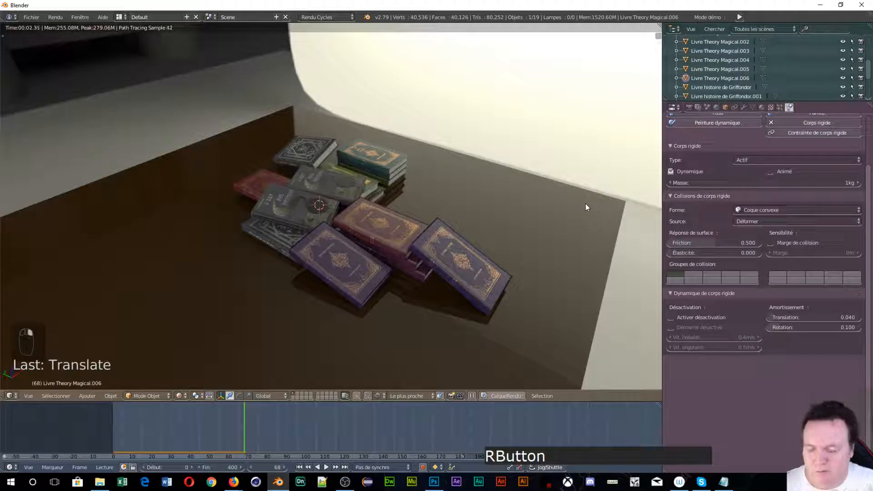
Step: Scale the table up uniformly so that its surface extends well beyond the pile of books
{"action": "key", "text": "s"}
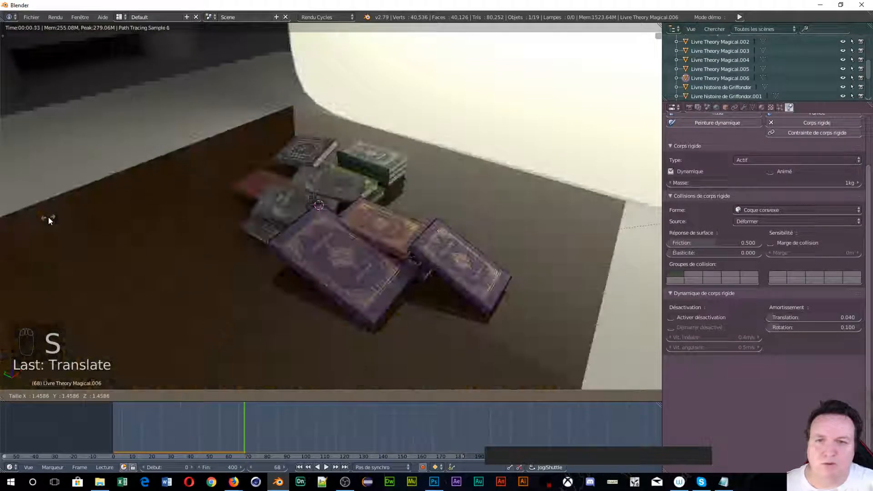
{"action": "right_click", "coordinate": [48, 220]}
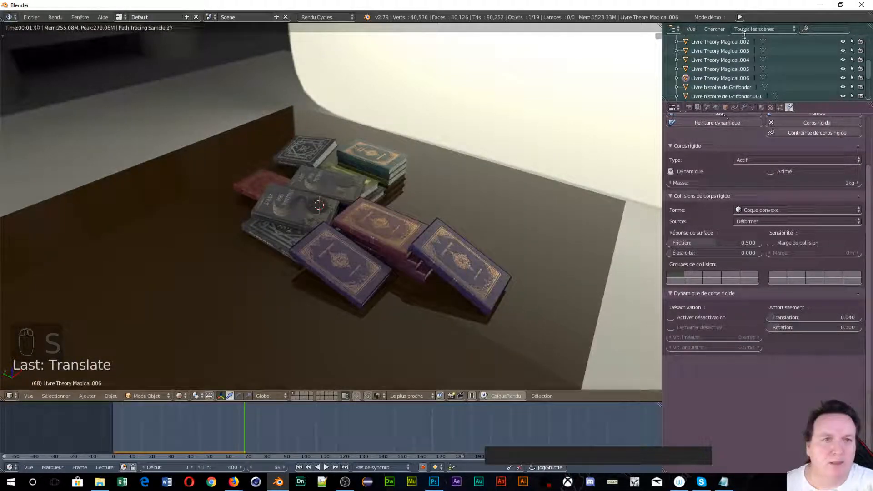
{"action": "scroll", "coordinate": [725, 88], "scroll_direction": "up", "scroll_amount": 3}
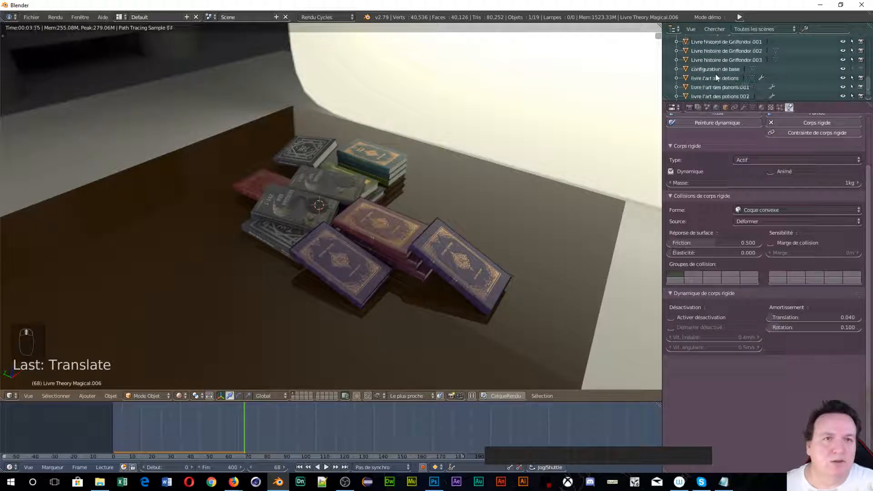
{"action": "scroll", "coordinate": [716, 75], "scroll_direction": "down", "scroll_amount": 1}
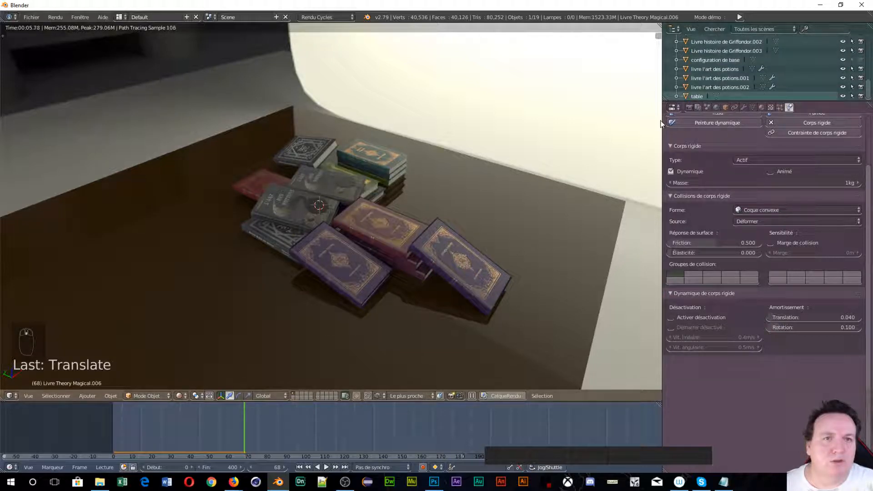
{"action": "left_click", "coordinate": [426, 184]}
{"action": "key", "text": "s"}
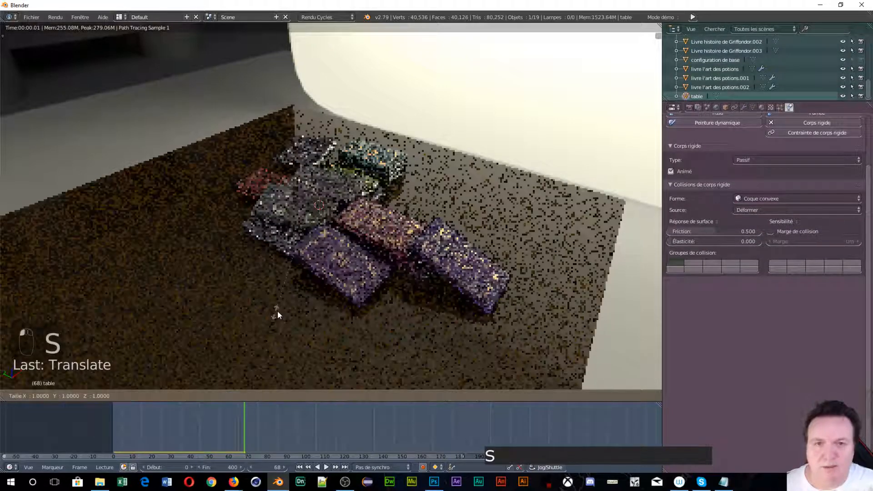
{"action": "left_click", "coordinate": [152, 385]}
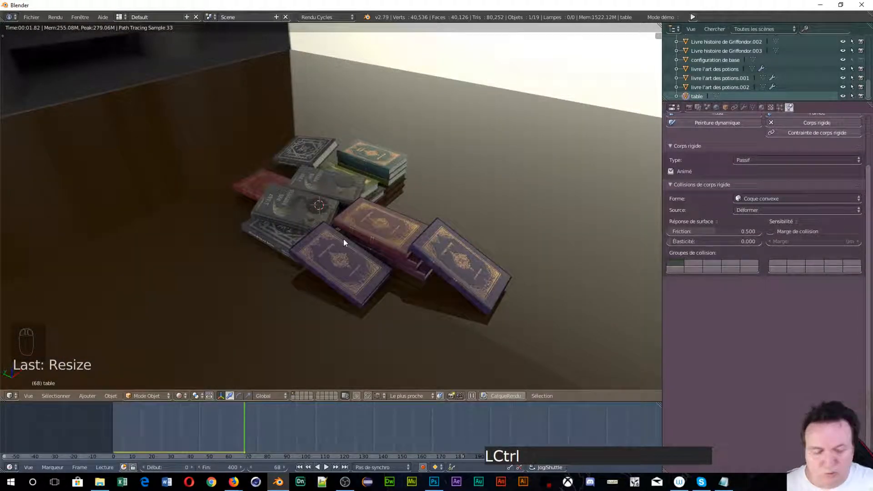
Step: Align the camera to the current view, then replay the simulation from frame 0 and settle on frame 34
{"action": "key", "text": "ctrl+alt+KP_0"}
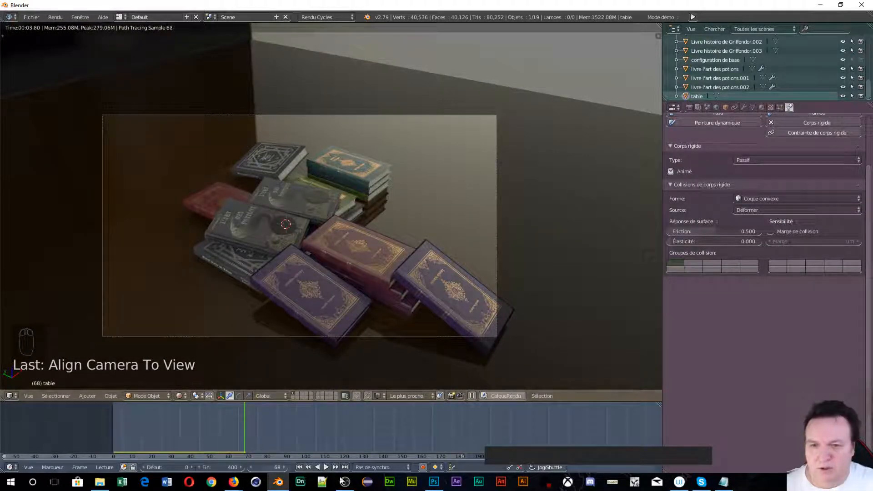
{"action": "left_click_drag", "start_coordinate": [244, 431], "coordinate": [211, 457]}
{"action": "left_click_drag", "start_coordinate": [135, 444], "coordinate": [114, 446]}
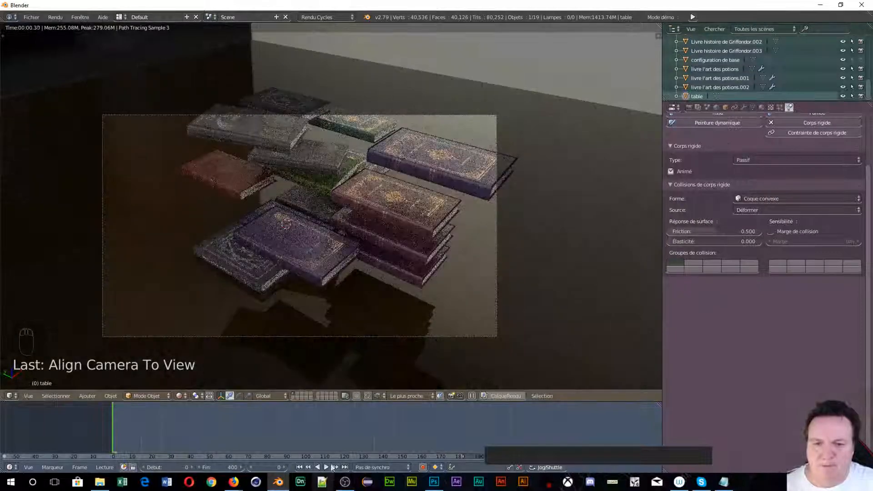
{"action": "left_click", "coordinate": [326, 467]}
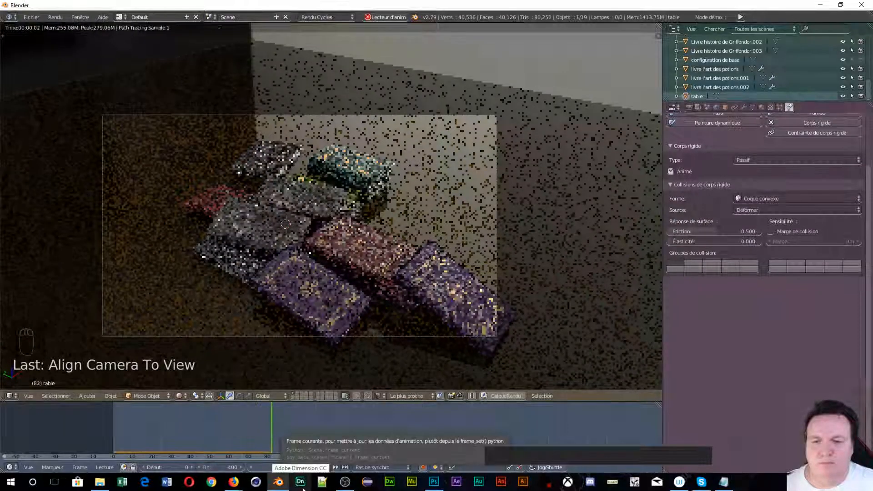
{"action": "left_click", "coordinate": [323, 467]}
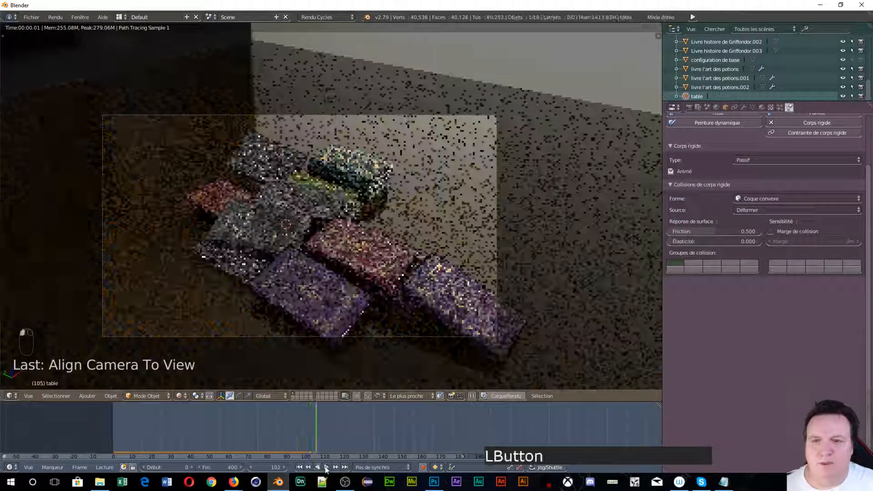
{"action": "scroll", "coordinate": [301, 284], "scroll_direction": "up", "scroll_amount": 2}
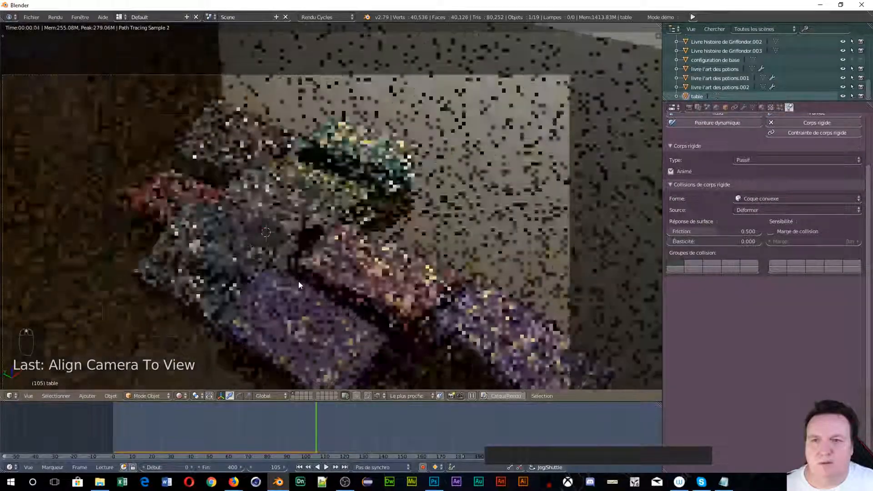
{"action": "left_click_drag", "start_coordinate": [314, 437], "coordinate": [178, 419]}
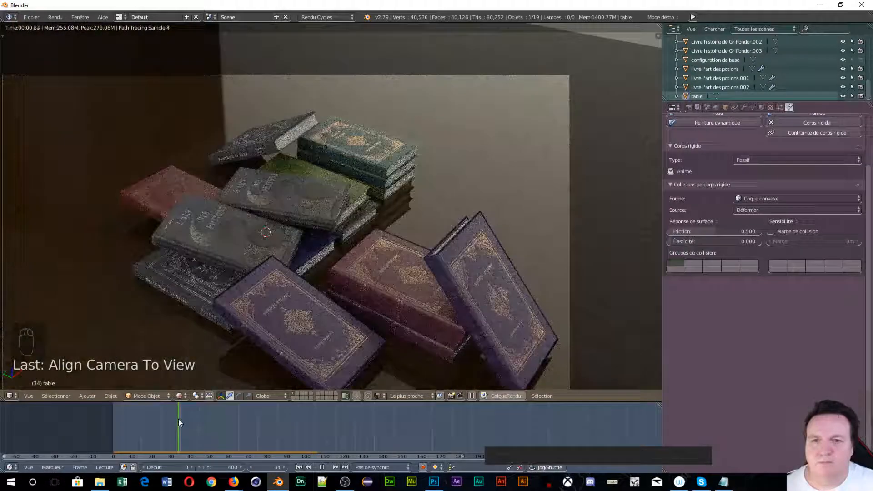
Step: Lock the camera to the view and reframe it closer on the books, at about X -45 cm, Y -66.6 cm, Z 48.1 cm
{"action": "scroll", "coordinate": [509, 156], "scroll_direction": "down", "scroll_amount": 2}
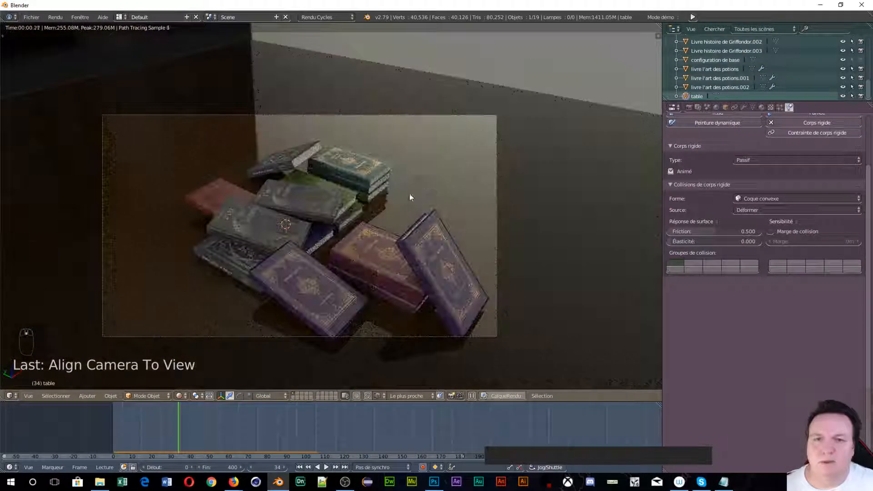
{"action": "right_click", "coordinate": [495, 228]}
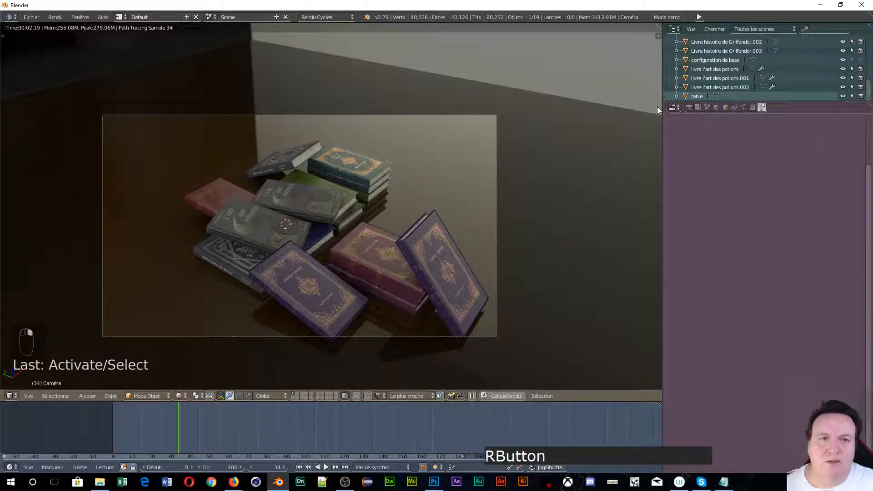
{"action": "key", "text": "n"}
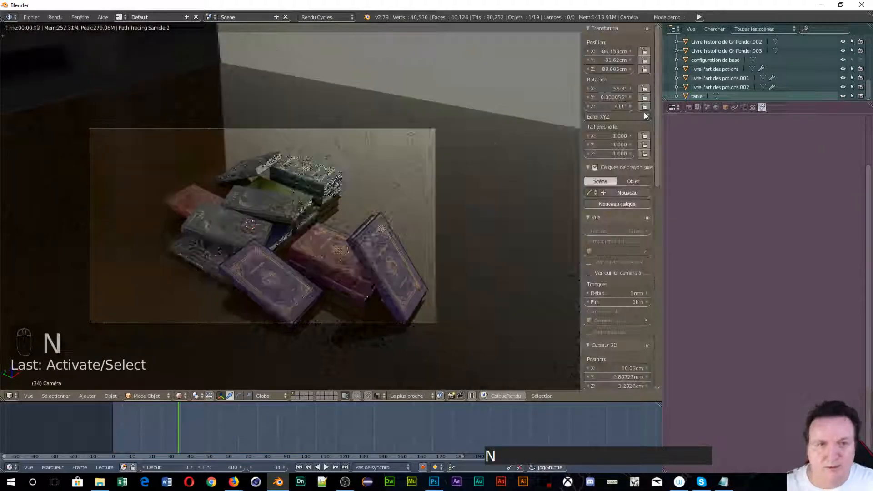
{"action": "left_click", "coordinate": [594, 272]}
{"action": "middle_click_drag", "start_coordinate": [298, 225], "coordinate": [312, 206]}
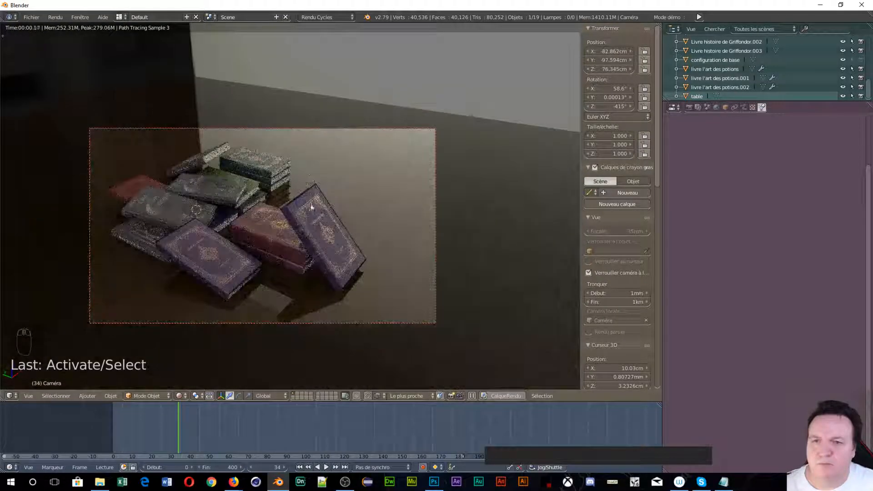
{"action": "scroll", "coordinate": [311, 216], "scroll_direction": "up", "scroll_amount": 3}
{"action": "scroll", "coordinate": [236, 172], "scroll_direction": "down", "scroll_amount": 2}
{"action": "scroll", "coordinate": [236, 172], "scroll_direction": "up", "scroll_amount": 1}
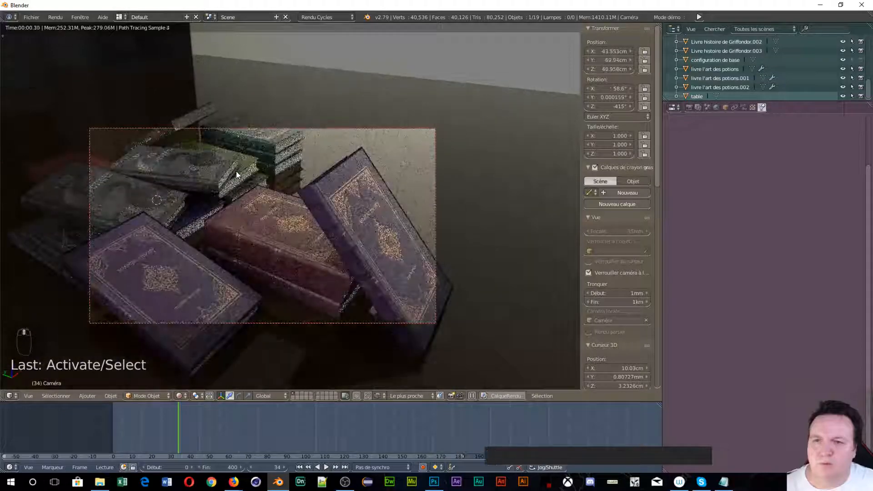
{"action": "middle_click_drag", "start_coordinate": [236, 171], "coordinate": [257, 179], "text": "shift"}
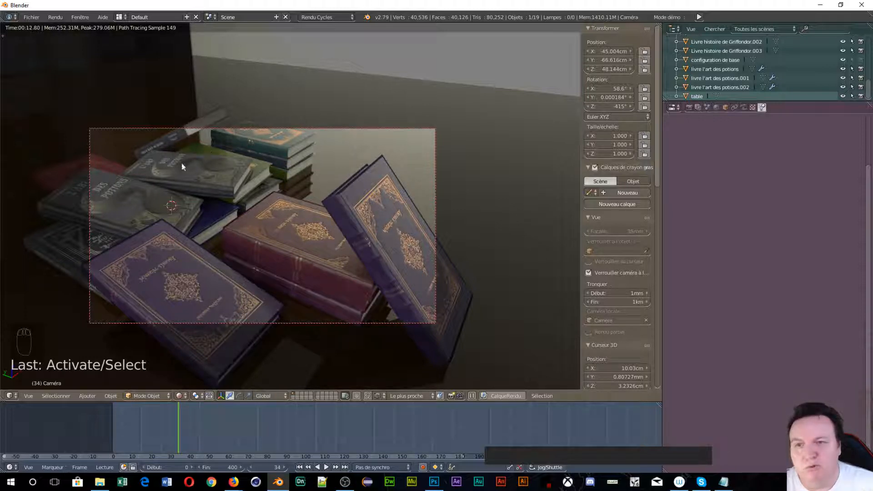
Step: Set the current frame to 37 and check the camera's framing of the books from farther away and close up
{"action": "left_click", "coordinate": [176, 436]}
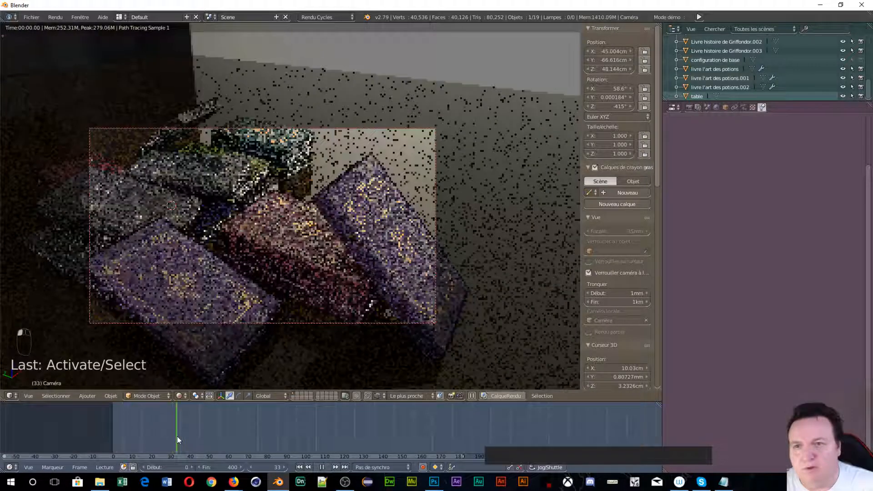
{"action": "left_click_drag", "start_coordinate": [177, 435], "coordinate": [184, 440]}
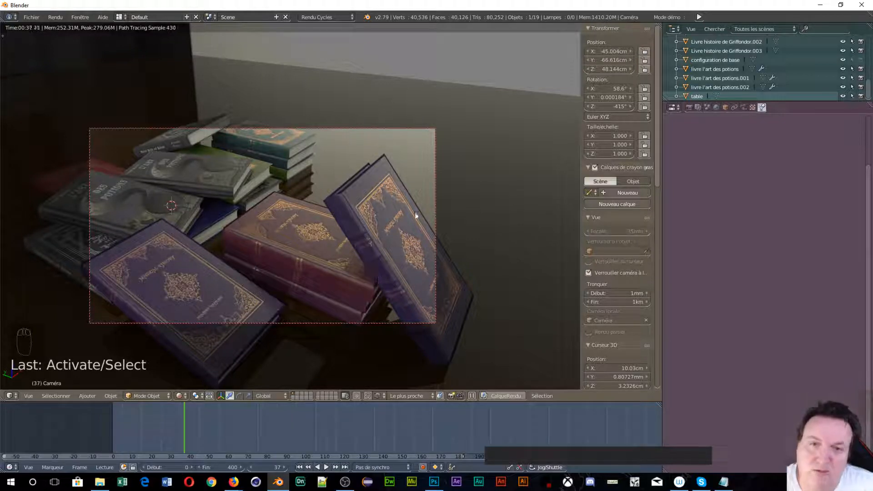
{"action": "scroll", "coordinate": [261, 187], "scroll_direction": "down", "scroll_amount": 2}
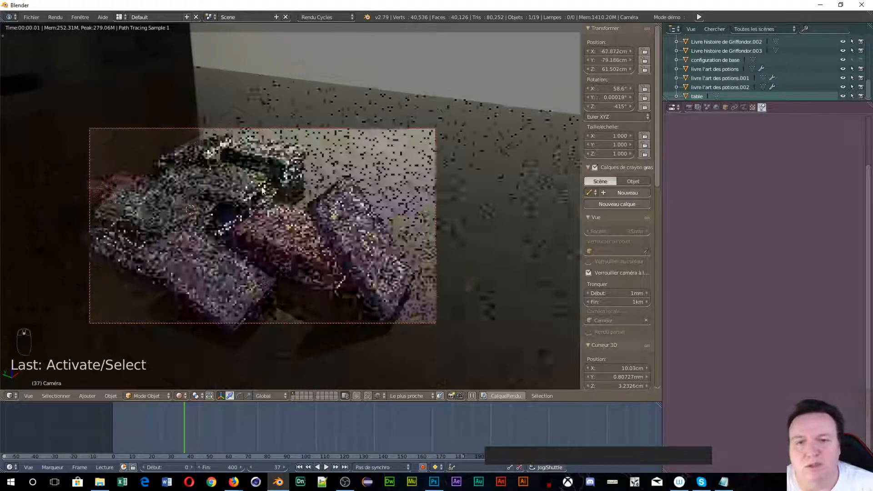
{"action": "scroll", "coordinate": [263, 187], "scroll_direction": "up", "scroll_amount": 2}
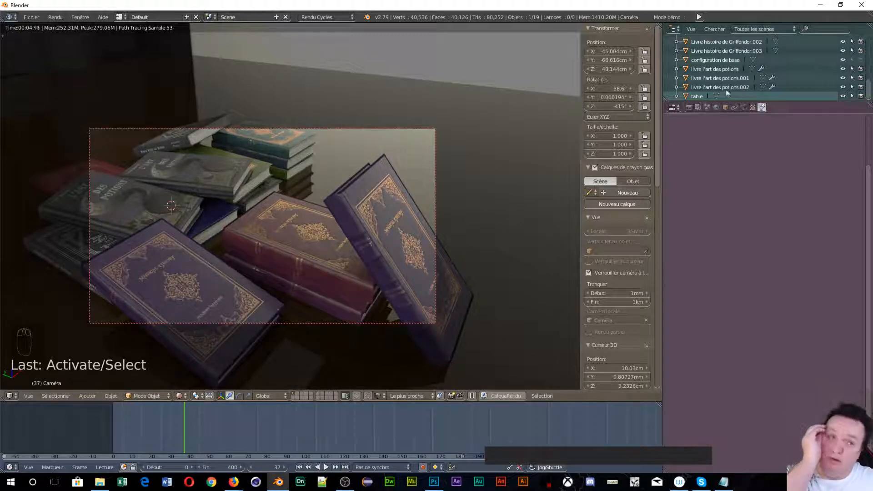
Step: Switch the viewport to wireframe display, render frame 37 from the camera and inspect the books in the image
{"action": "left_click", "coordinate": [690, 107]}
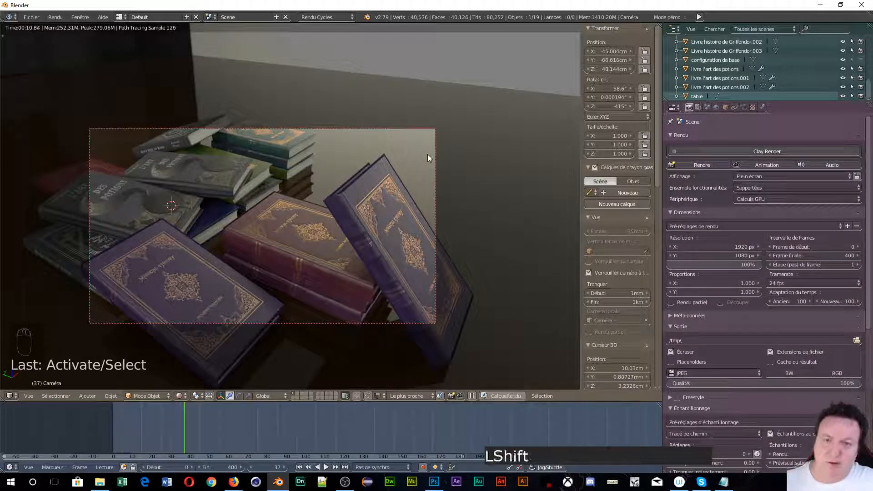
{"action": "key", "text": "shift+z"}
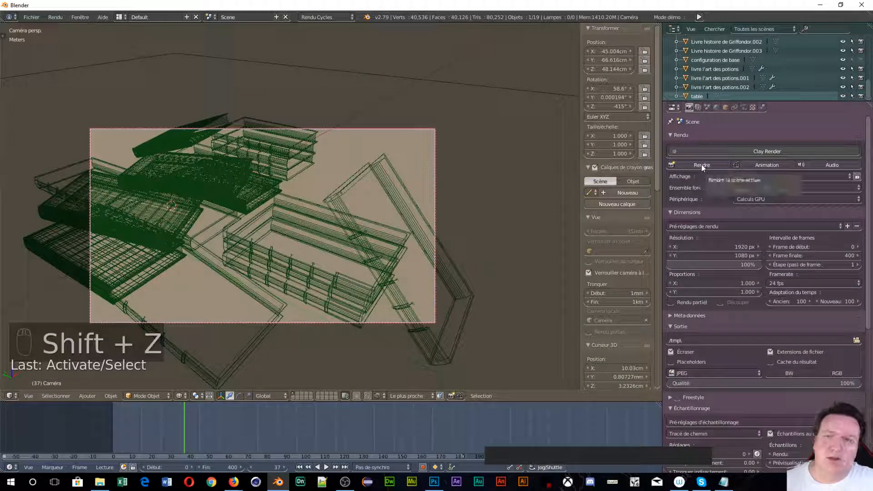
{"action": "left_click", "coordinate": [702, 165]}
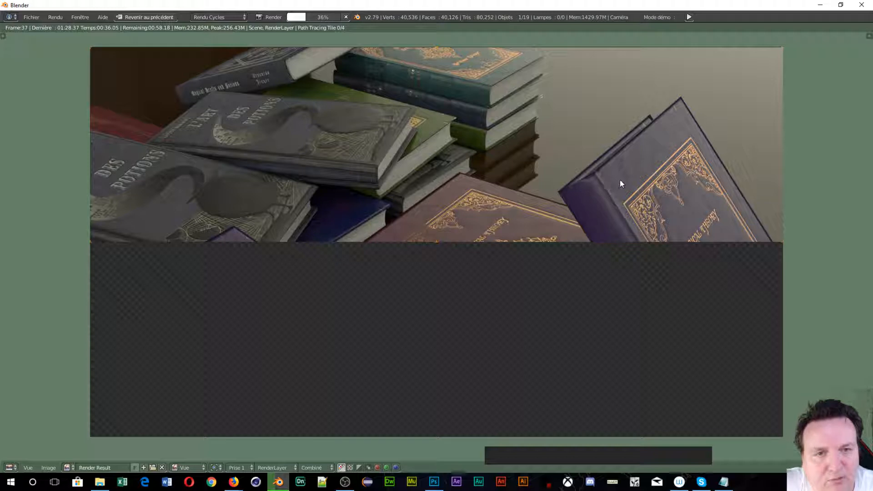
{"action": "scroll", "coordinate": [620, 180], "scroll_direction": "down", "scroll_amount": 2}
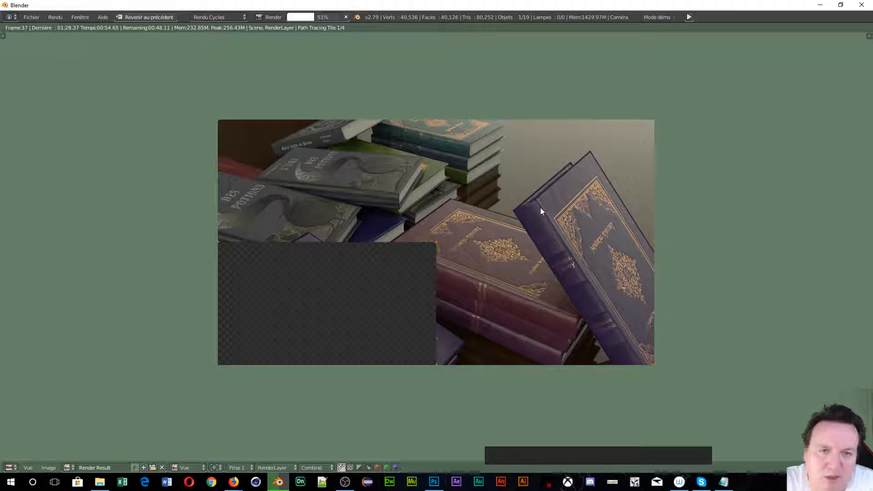
{"action": "scroll", "coordinate": [540, 208], "scroll_direction": "up", "scroll_amount": 2}
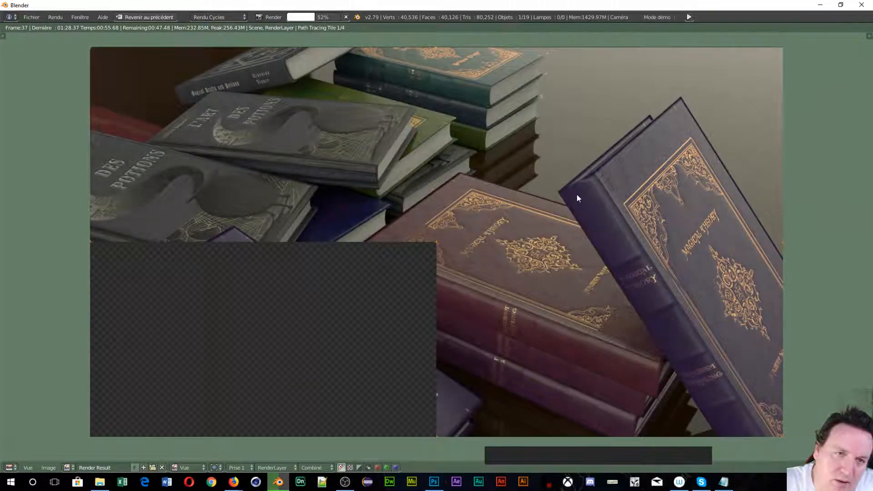
{"action": "scroll", "coordinate": [577, 195], "scroll_direction": "up", "scroll_amount": 1}
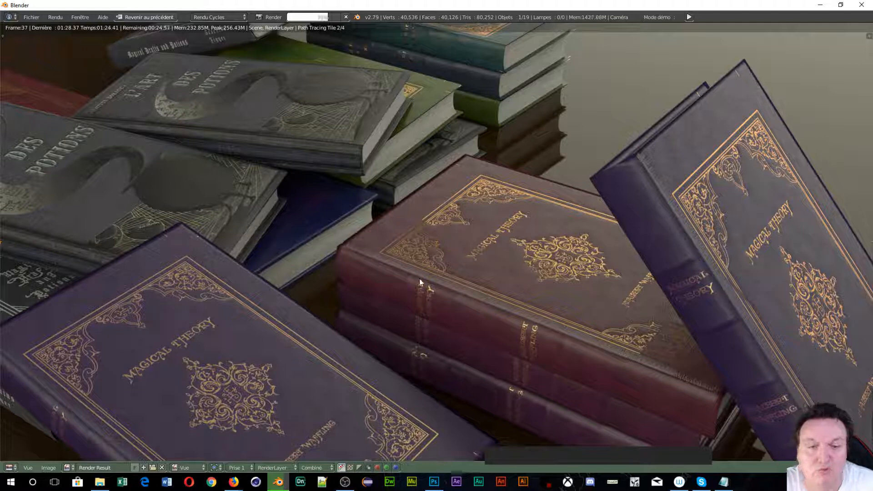
{"action": "scroll", "coordinate": [419, 277], "scroll_direction": "down", "scroll_amount": 2}
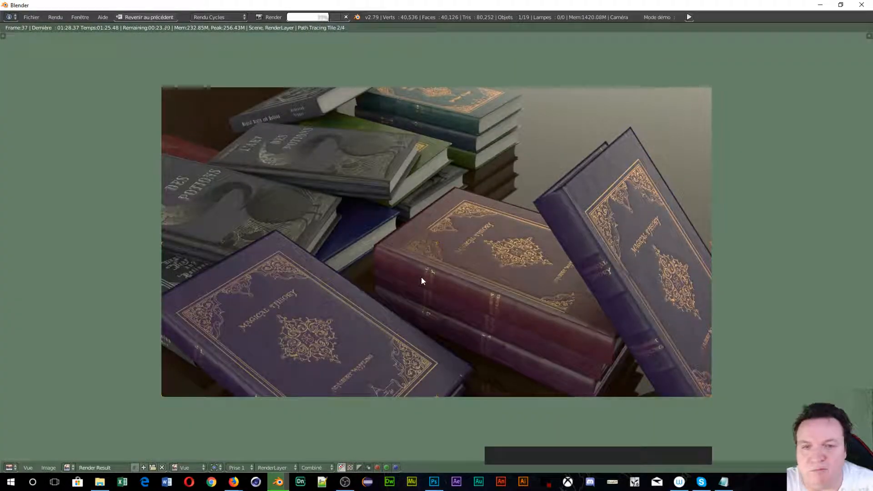